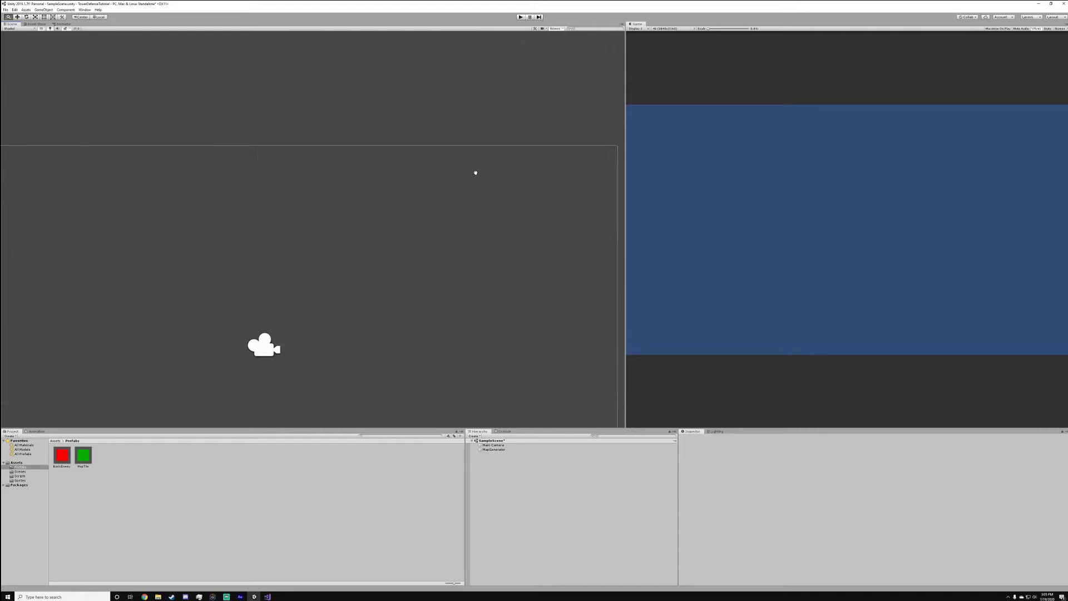
Play-test the game by dropping a BasicEnemy at the top of the path and following it.
middle_drag(456, 228, 517, 117)
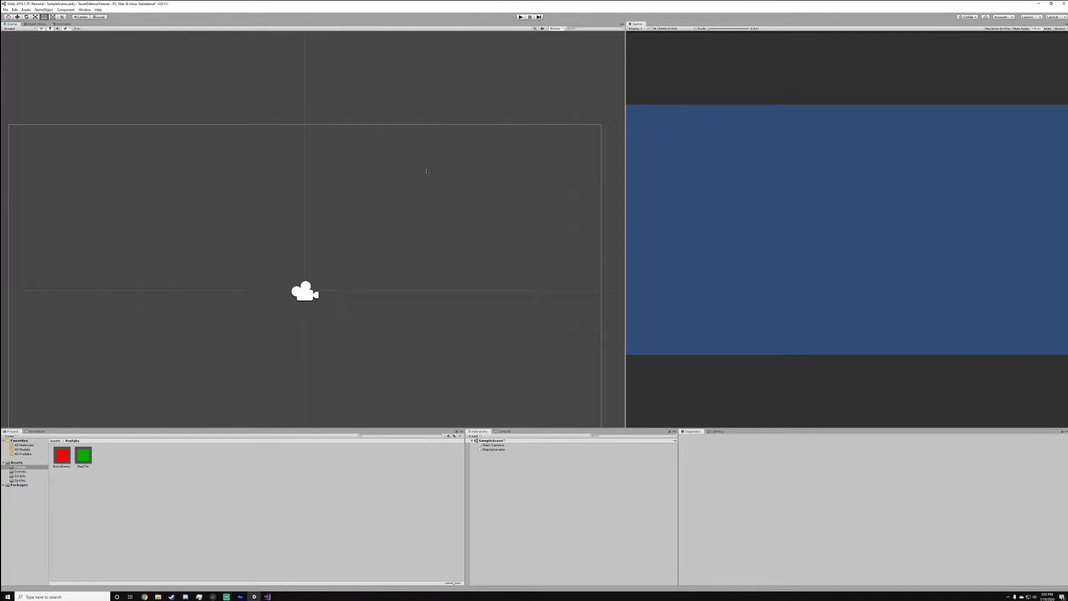
middle_drag(426, 170, 488, 128)
scroll(487, 128, down, 2)
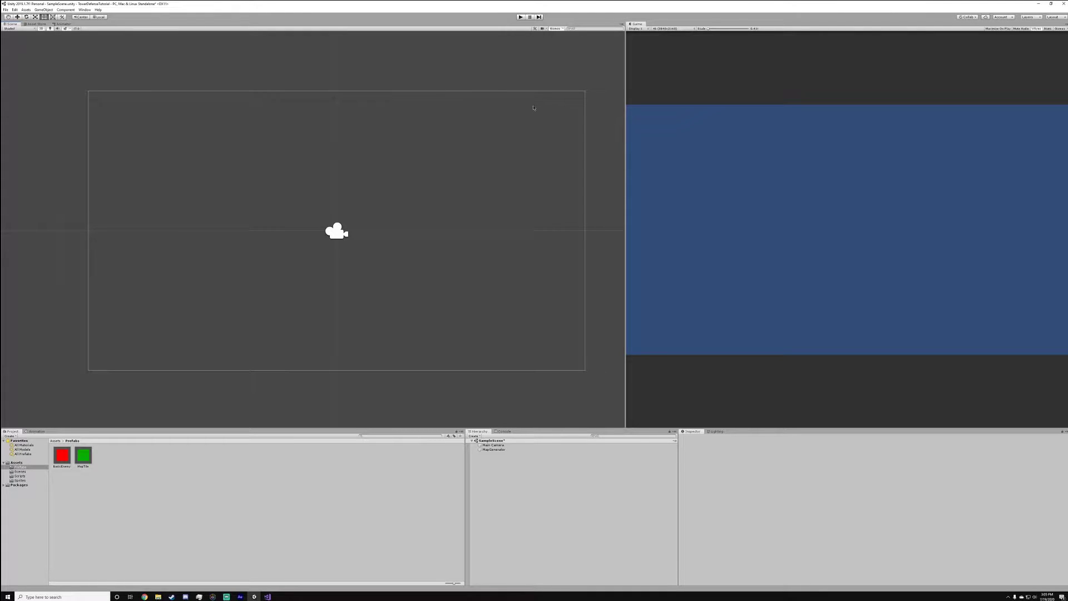
middle_drag(533, 108, 461, 94)
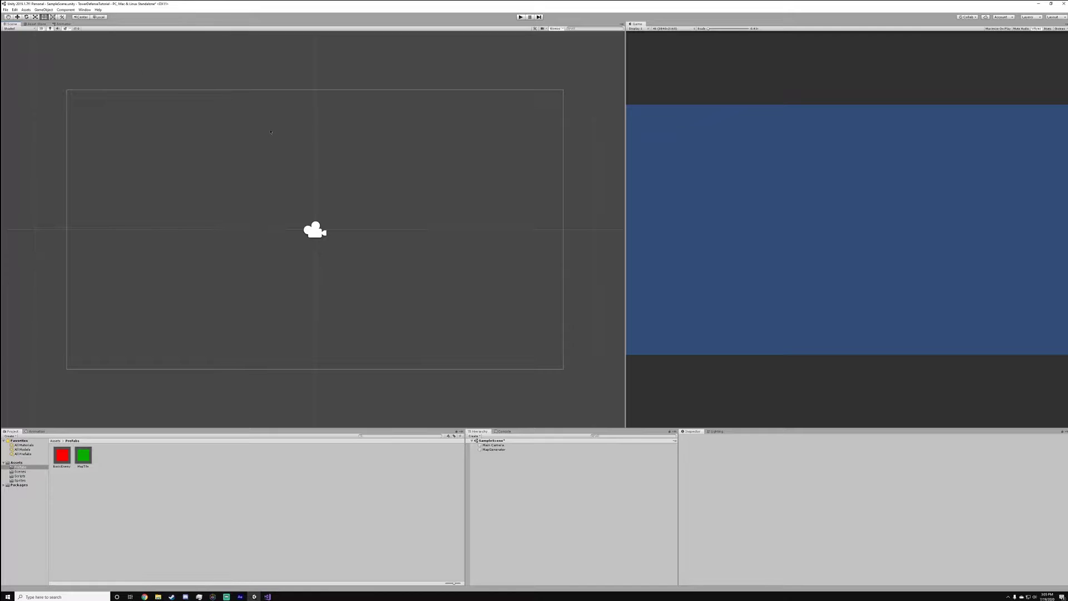
middle_drag(271, 132, 279, 134)
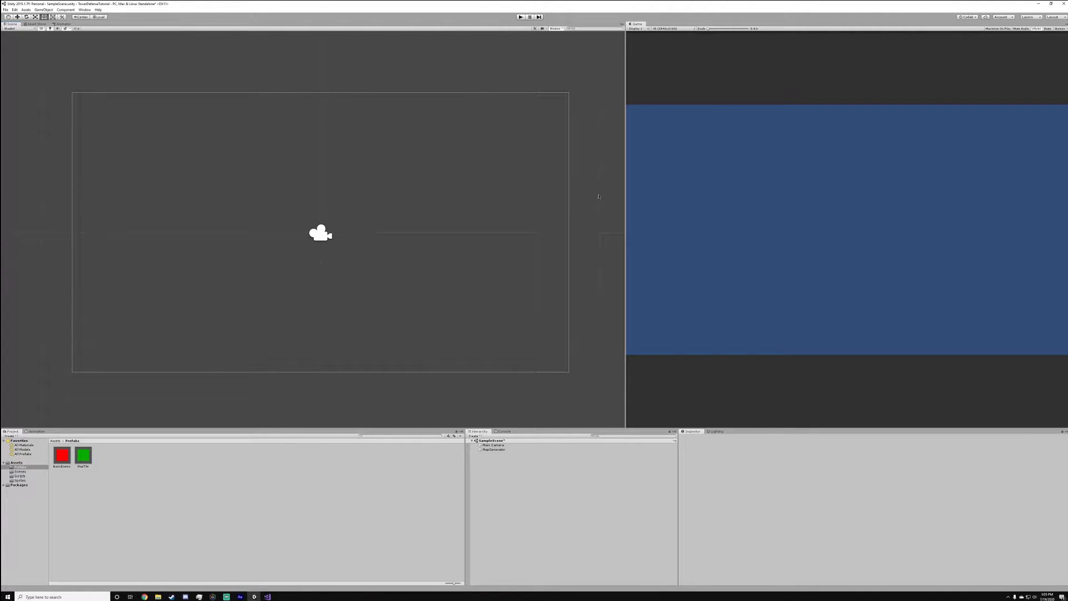
click(521, 18)
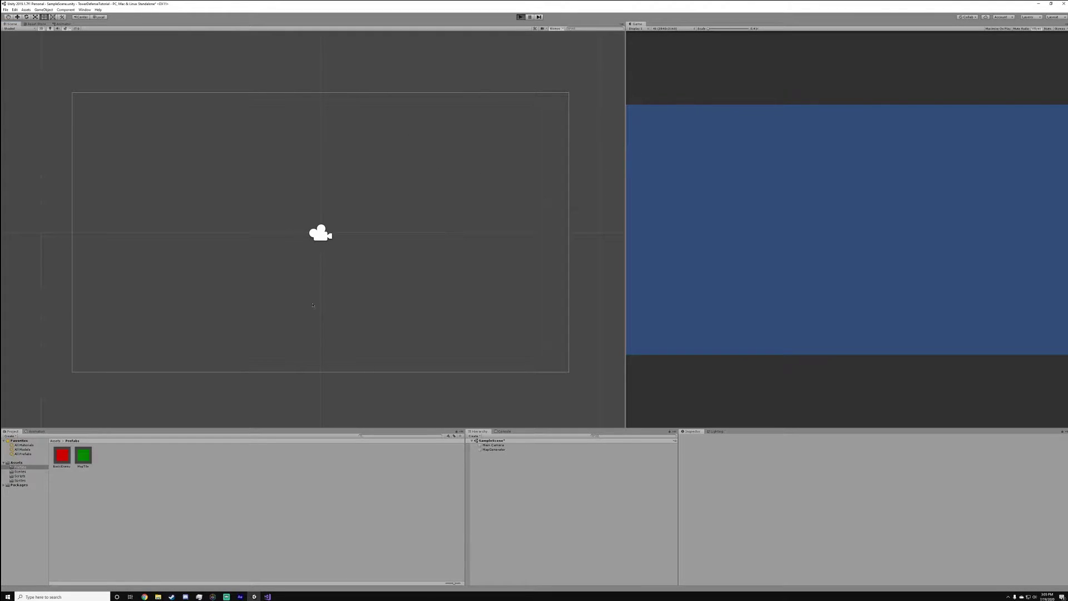
middle_drag(490, 217, 448, 285)
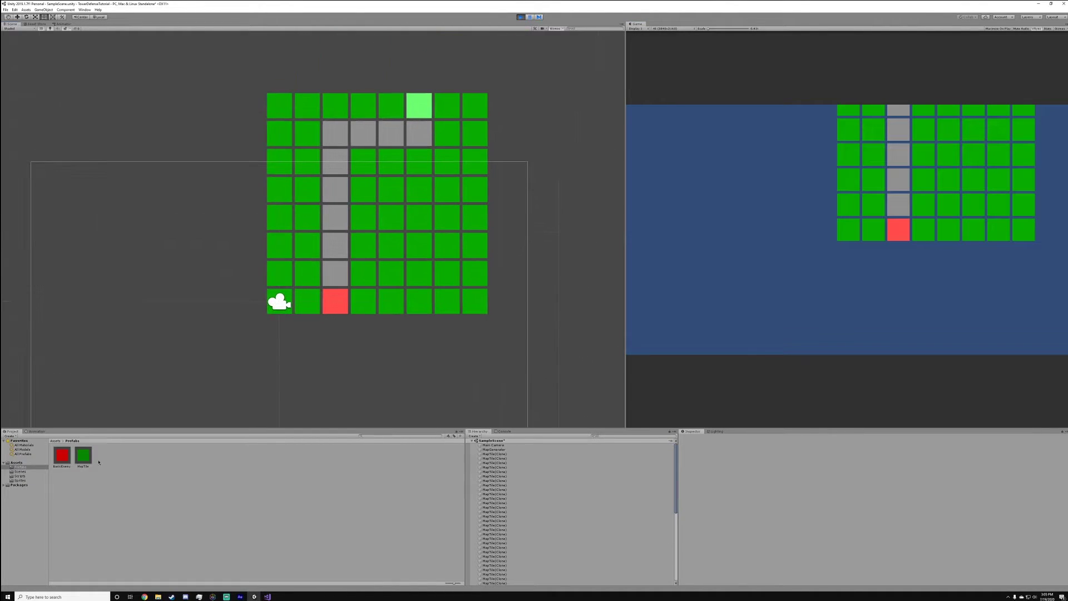
click(63, 455)
drag(62, 455, 422, 89)
scroll(440, 140, up, 2)
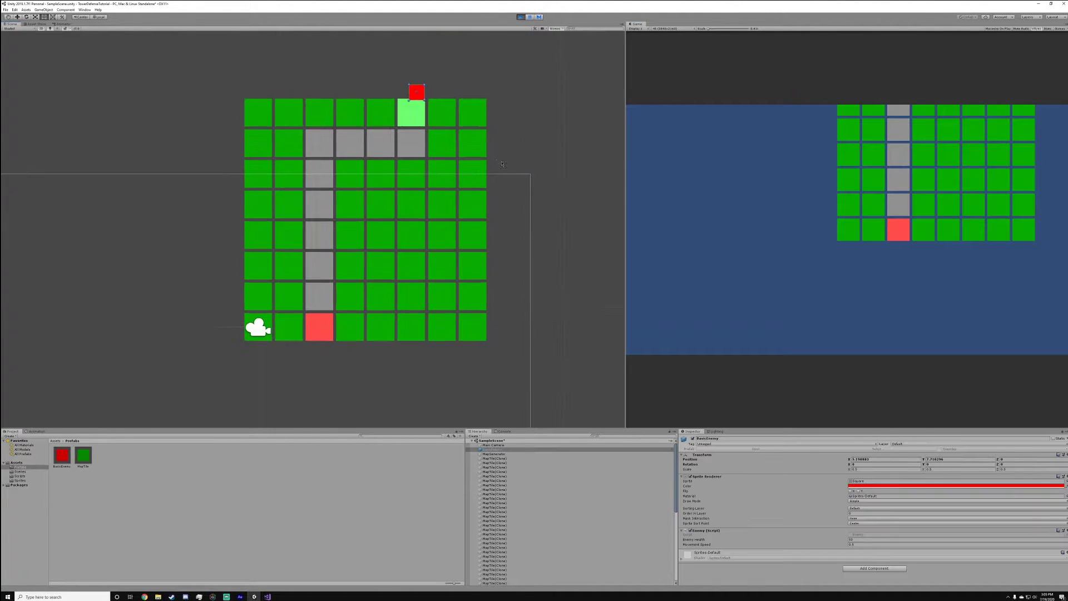
scroll(439, 140, up, 1)
middle_drag(439, 140, 434, 191)
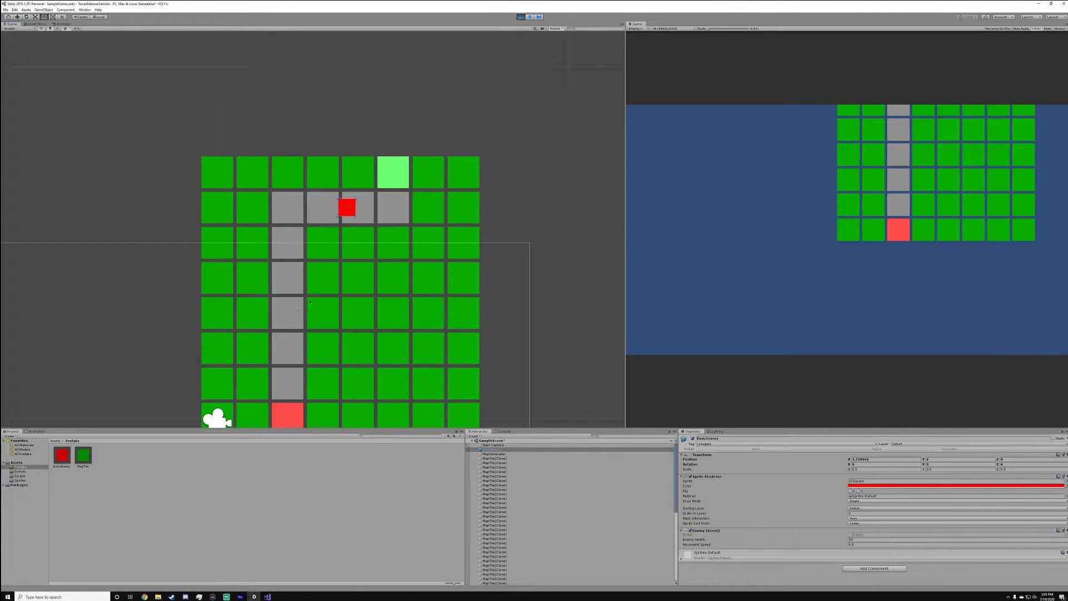
Glance at the Enemy script, then open the Sprites folder in the Project window.
click(1040, 4)
click(1046, 5)
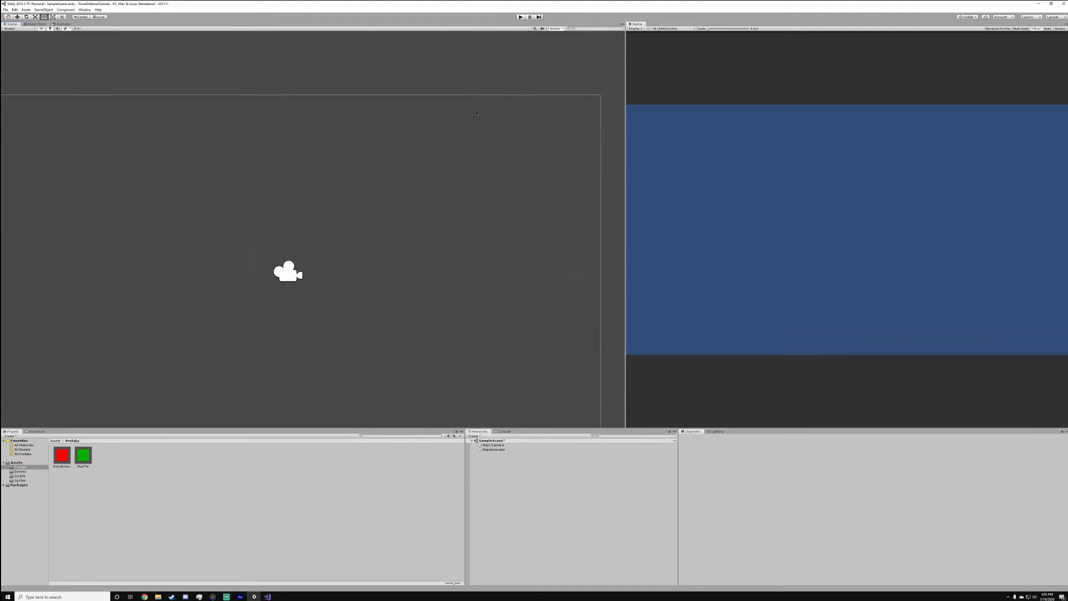
middle_drag(460, 146, 454, 143)
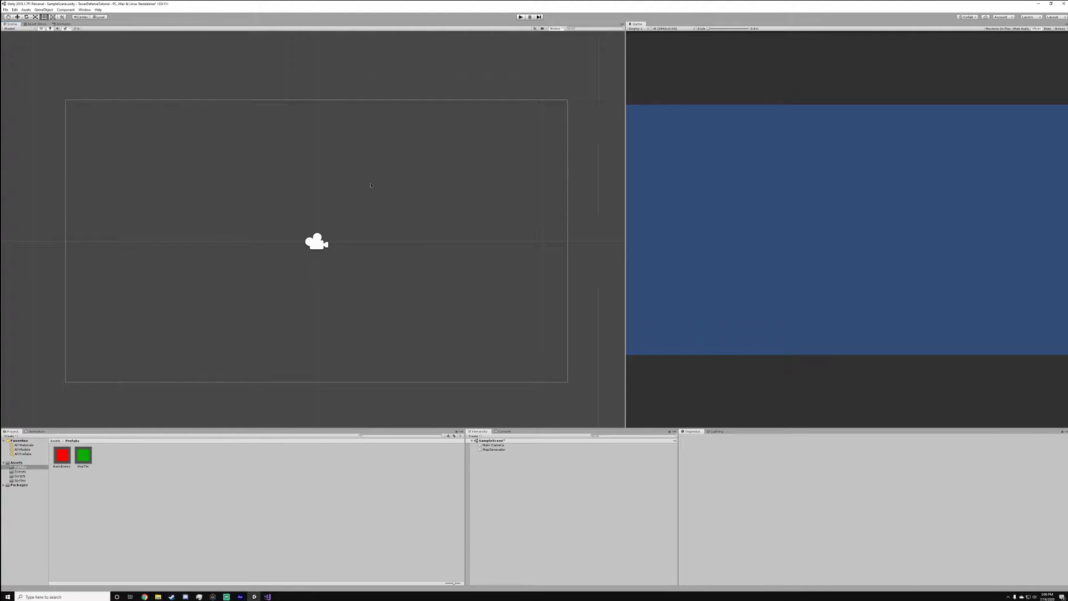
middle_drag(370, 185, 389, 177)
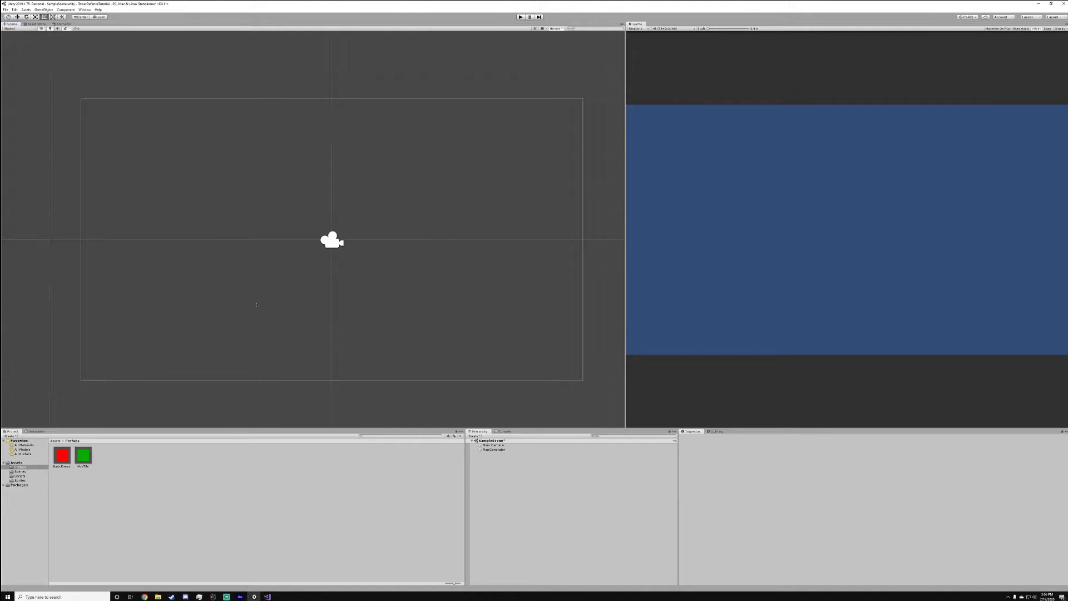
click(20, 480)
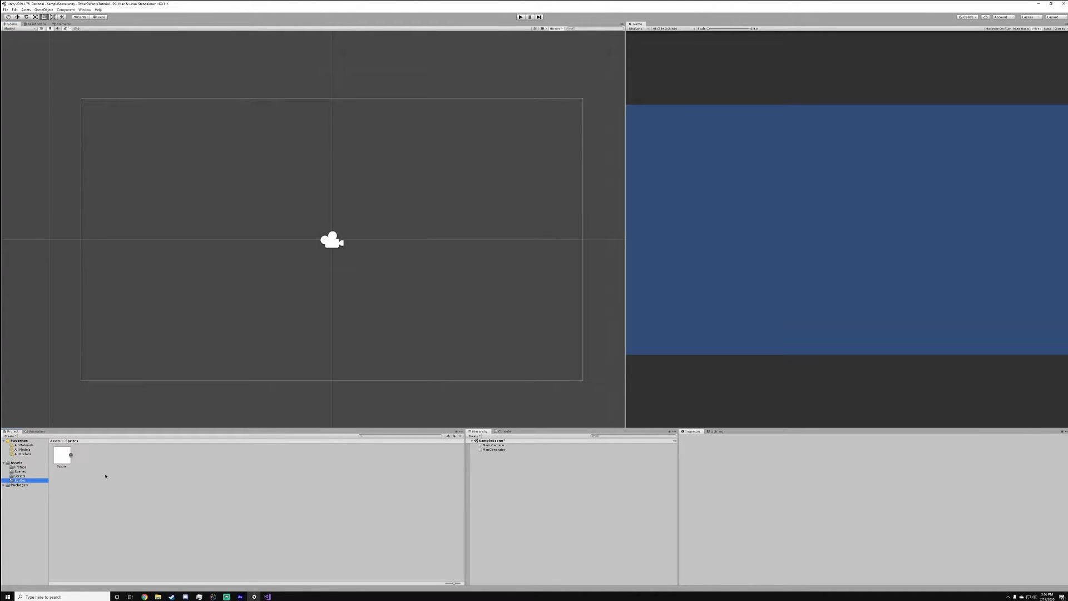
Create a Circle sprite asset in the Sprites folder, keeping the default name Circle.
right_click(105, 472)
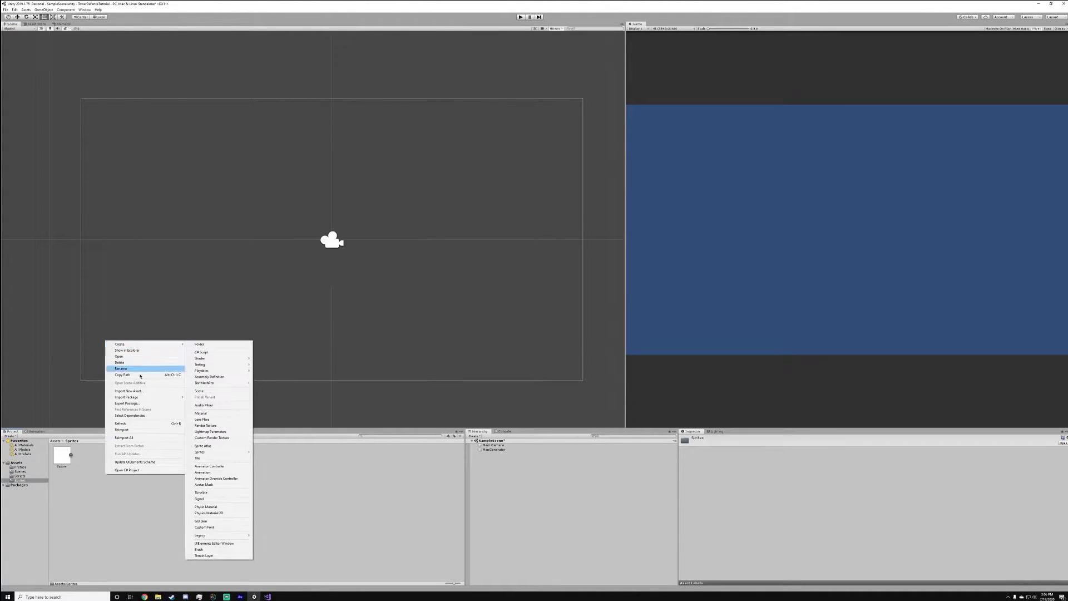
mouse_move(162, 346)
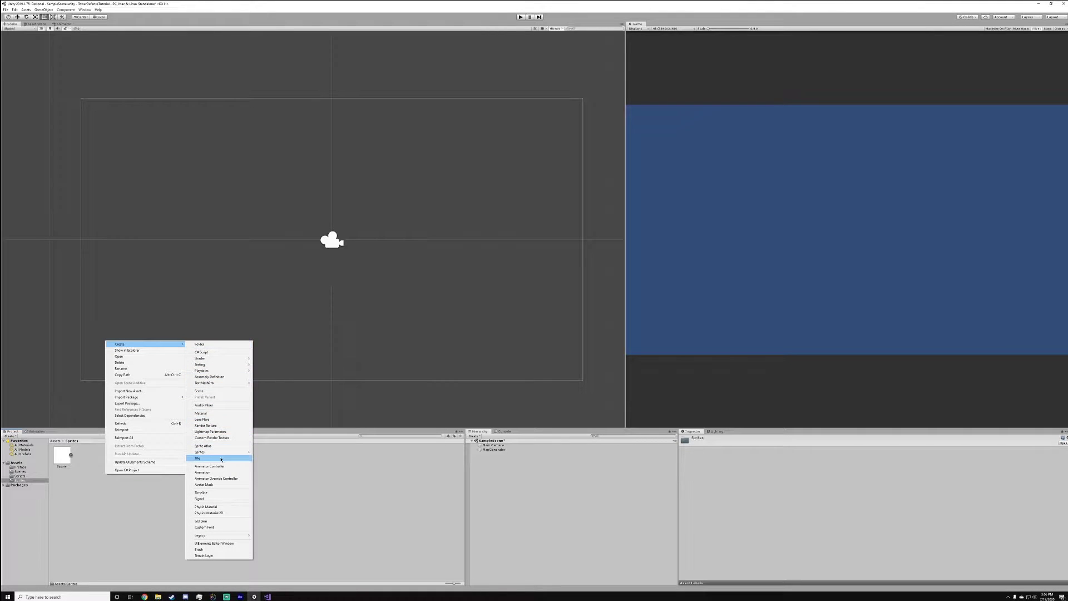
mouse_move(220, 456)
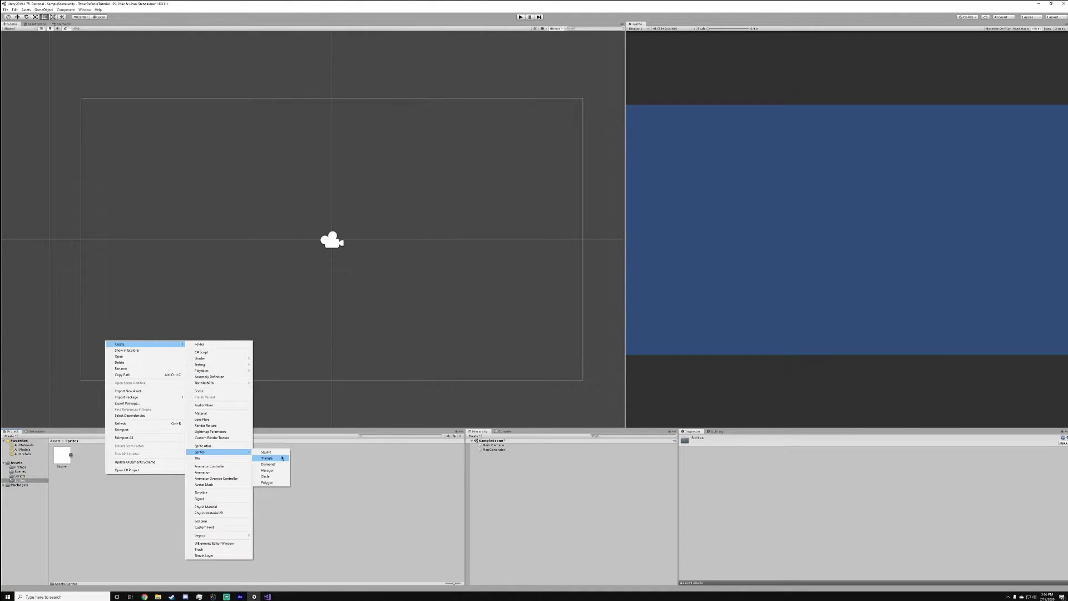
click(265, 477)
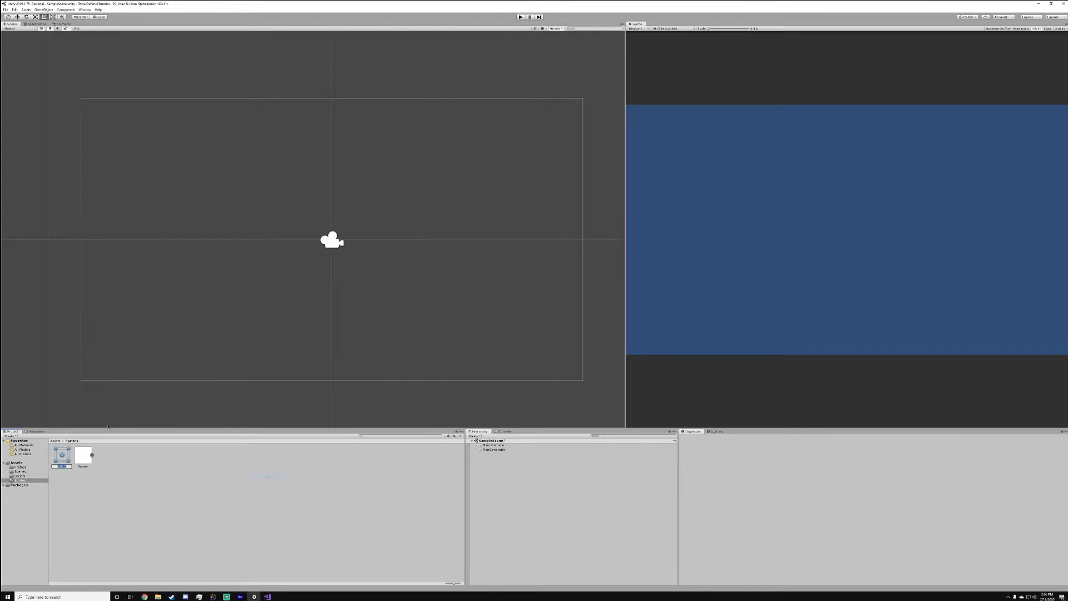
click(253, 454)
Add the Circle sprite to the scene and tint its Sprite Renderer light blue.
drag(63, 455, 523, 489)
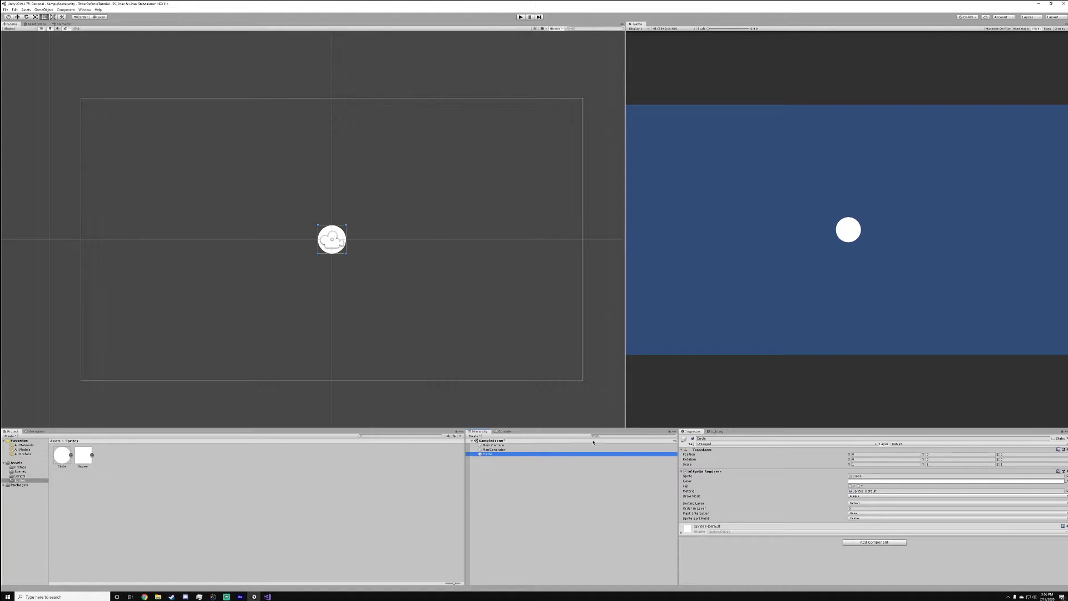
click(869, 480)
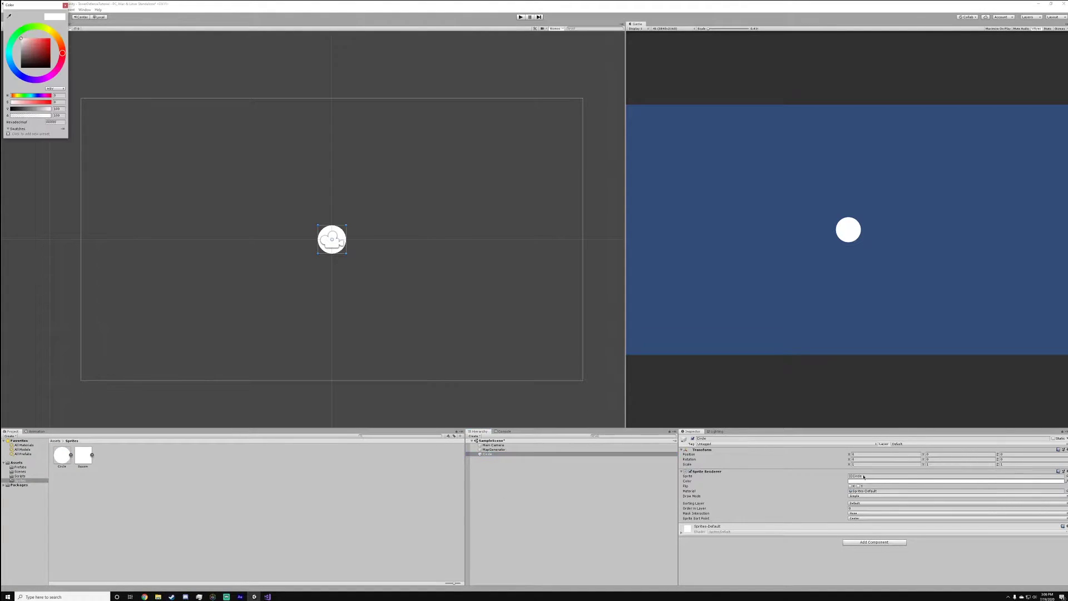
click(17, 71)
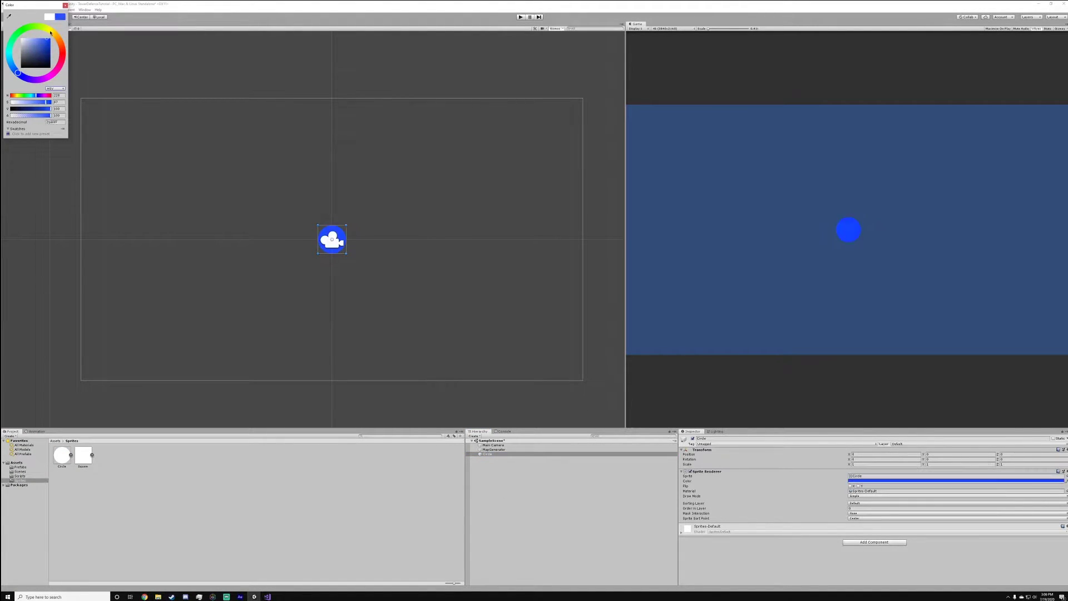
drag(34, 52, 70, 20)
drag(15, 67, 11, 62)
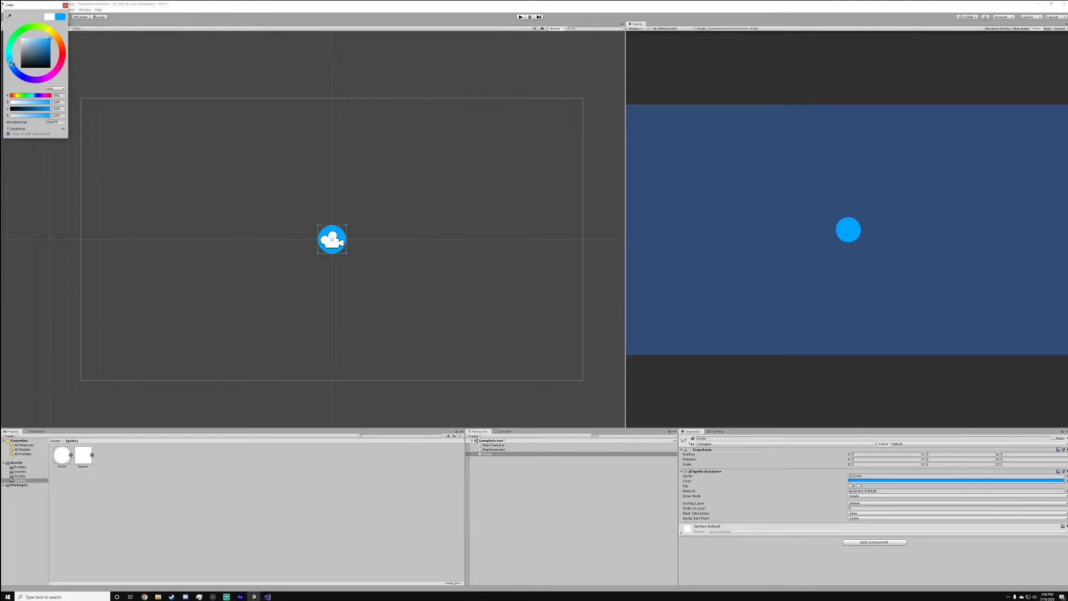
click(65, 5)
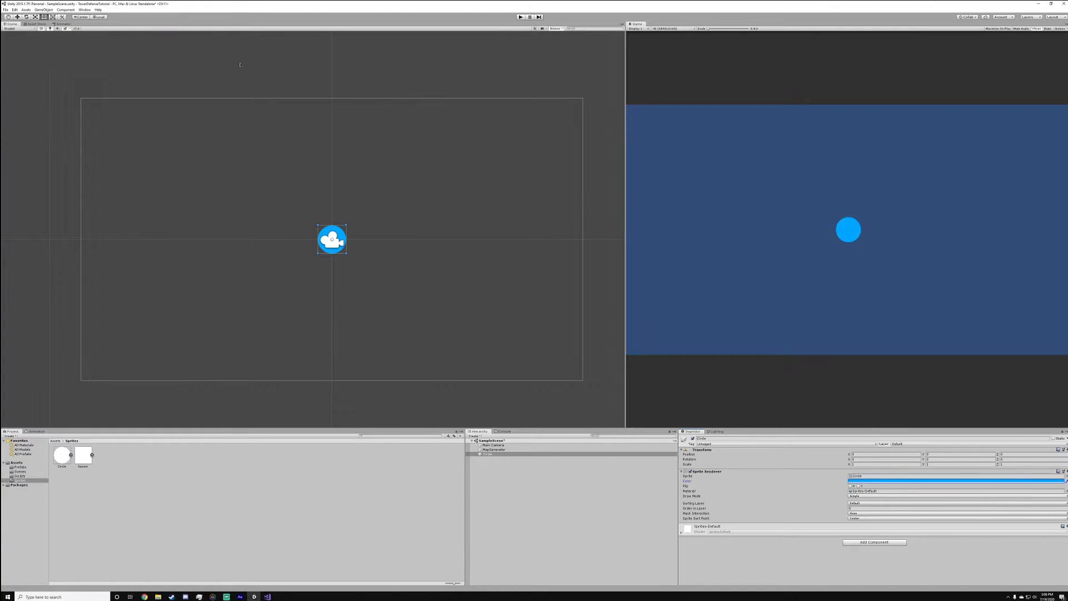
Scale the circle down to 0.75 on both X and Y.
click(877, 465)
text(0.6)
key(Tab)
text(0.6)
click(1008, 463)
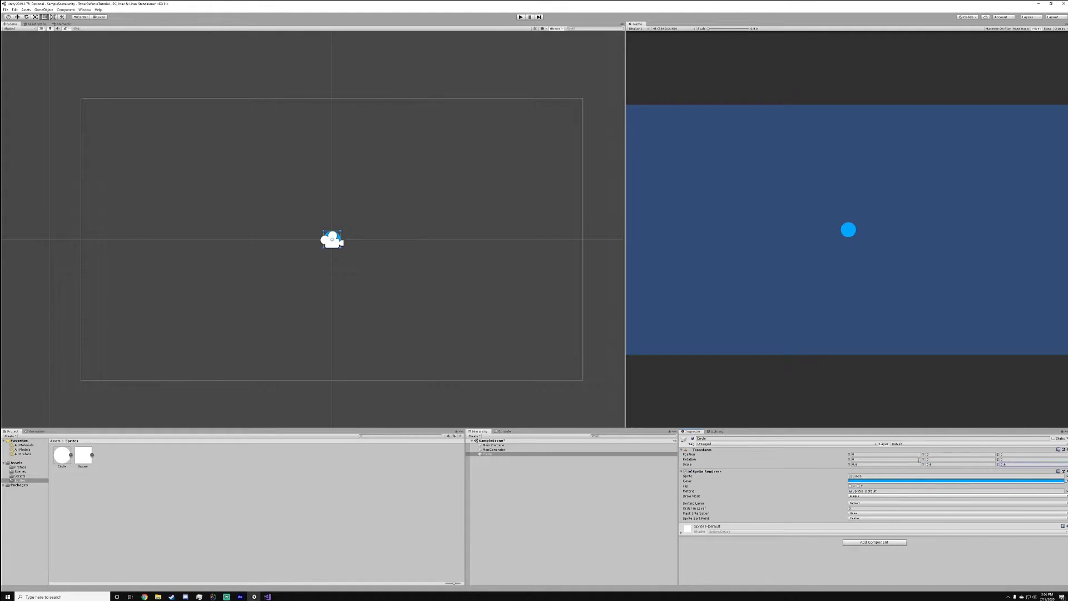
click(882, 464)
text(0.75)
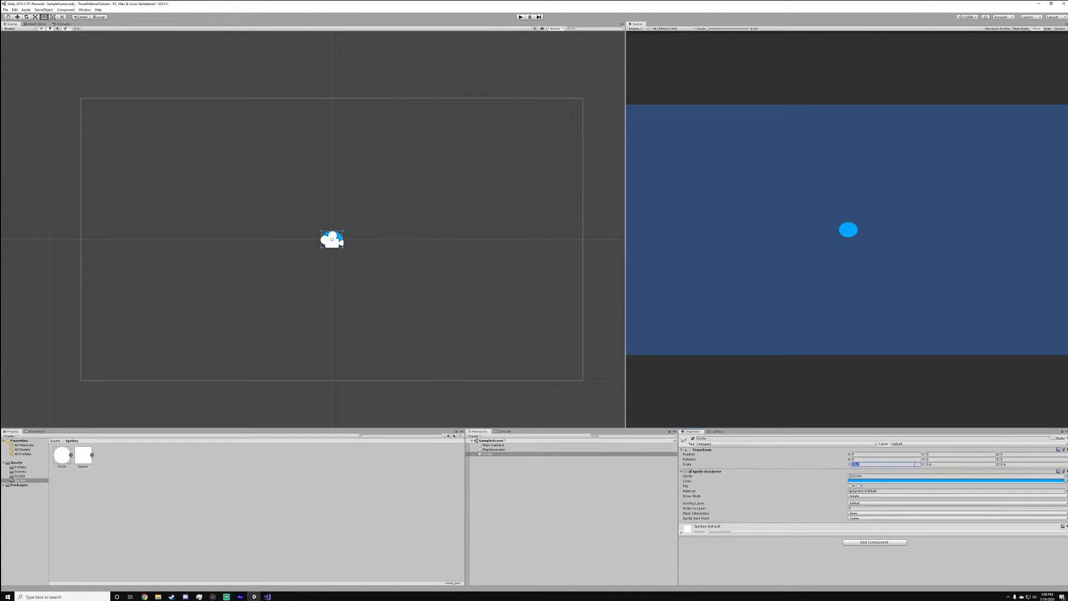
key(Tab)
text(0.75)
key(Tab)
scroll(363, 252, up, 2)
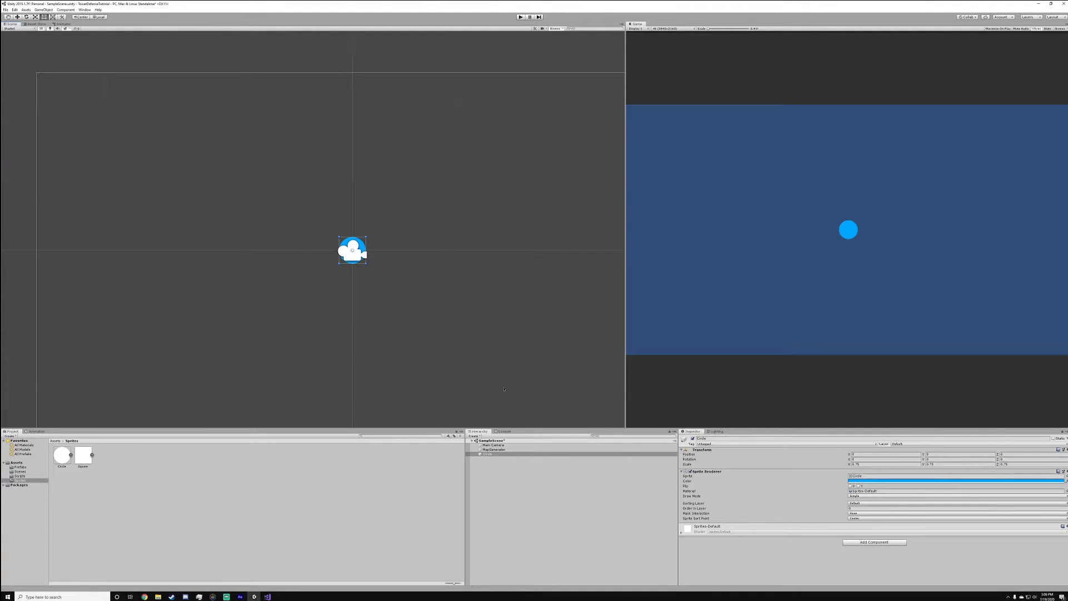
Rename the Circle object to BasicTower.
click(492, 455)
click(733, 437)
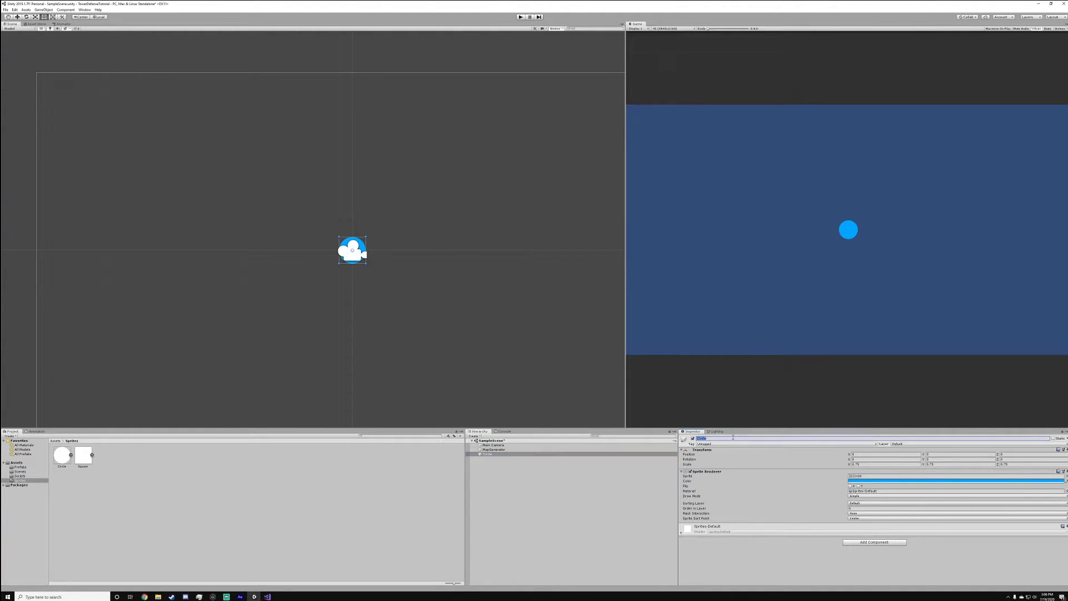
text(BasicTower)
Save BasicTower as a prefab in the Prefabs folder and delete it from the scene.
click(20, 476)
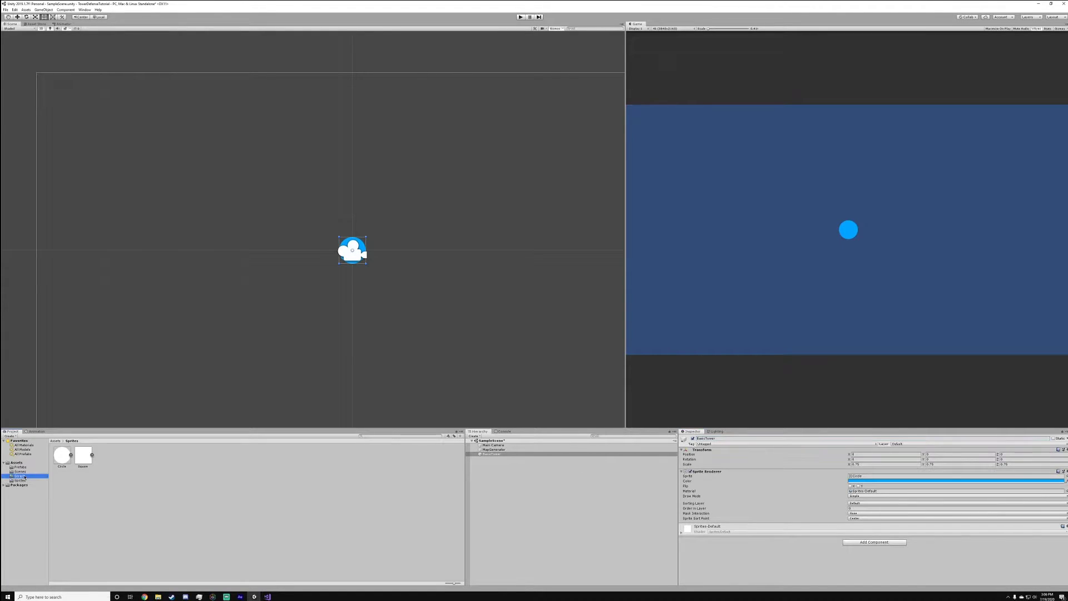
click(21, 481)
click(19, 467)
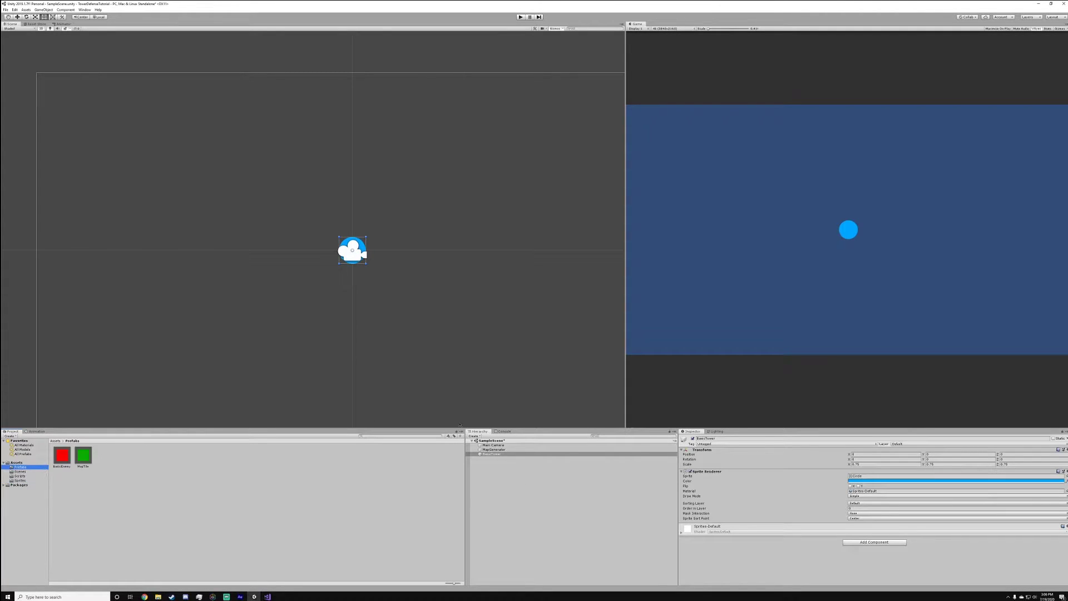
drag(499, 457, 206, 455)
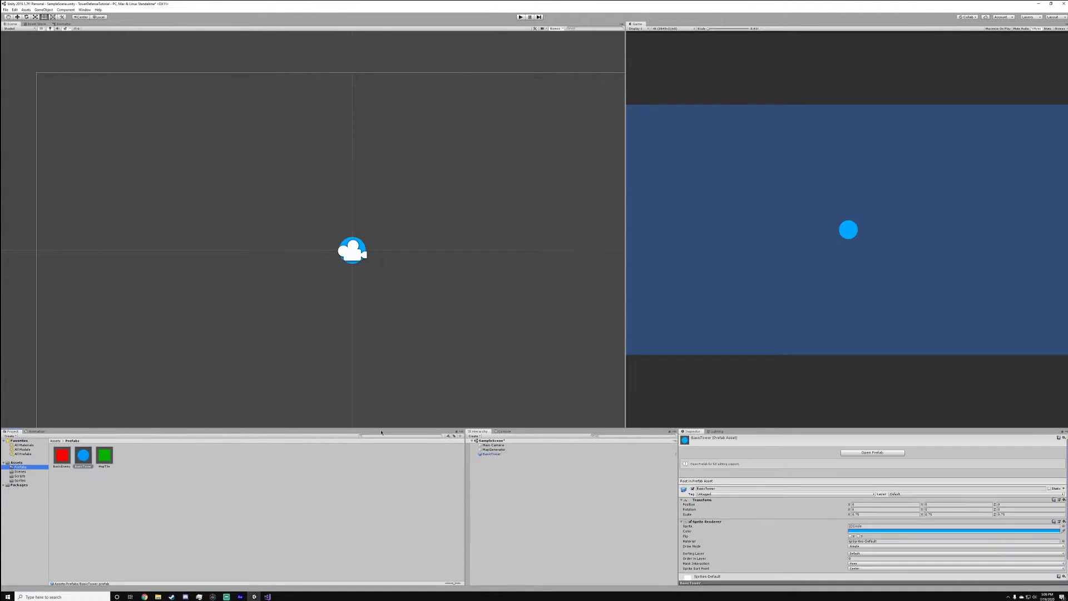
click(523, 454)
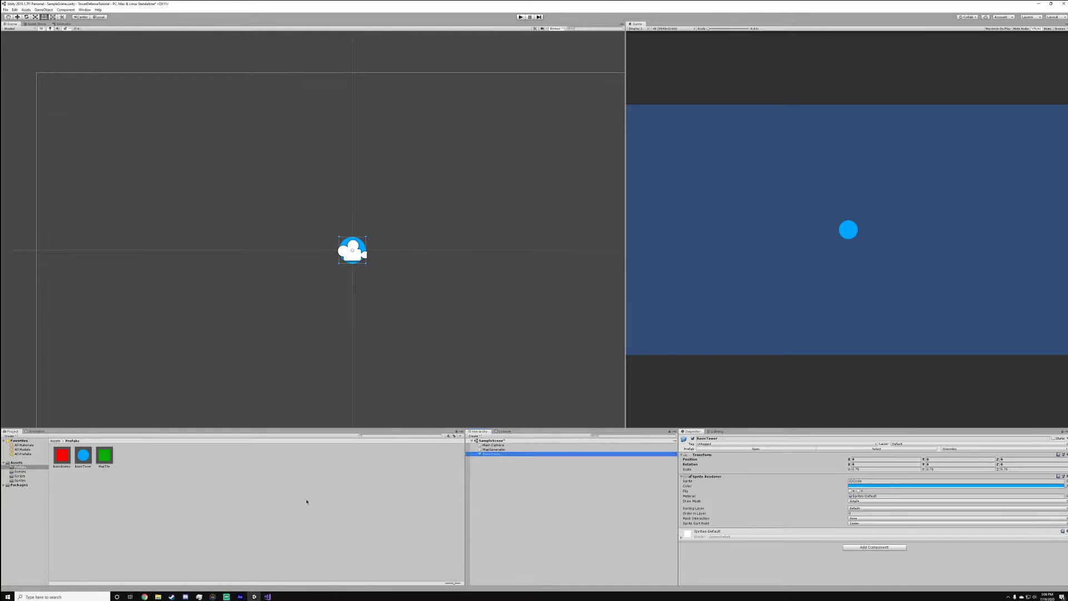
key(Delete)
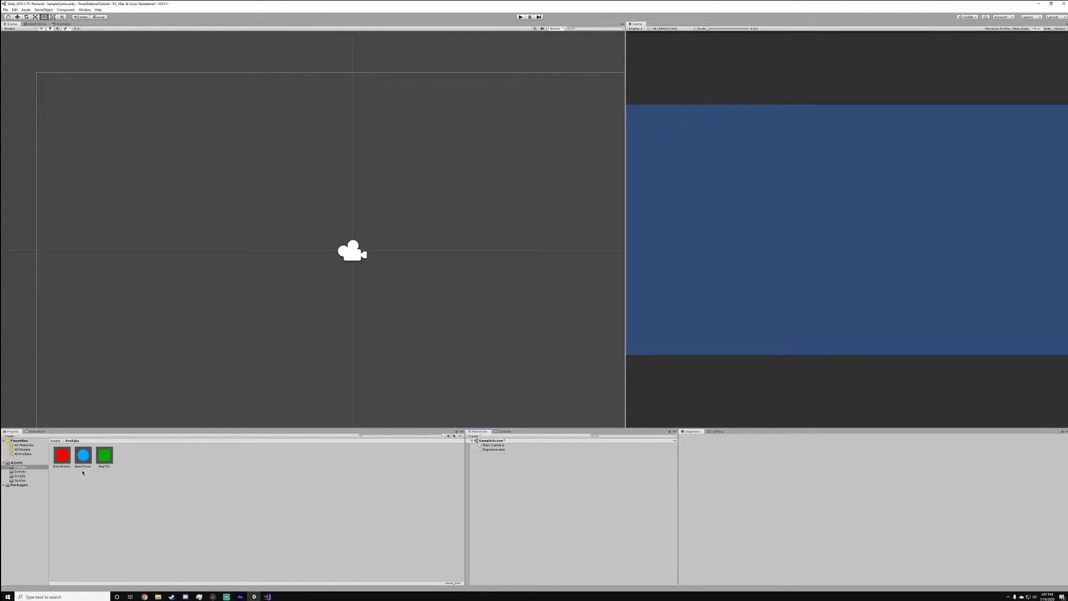
Create a C# script named Tower in Assets/Scripts and open it in Visual Studio.
click(20, 476)
right_click(131, 489)
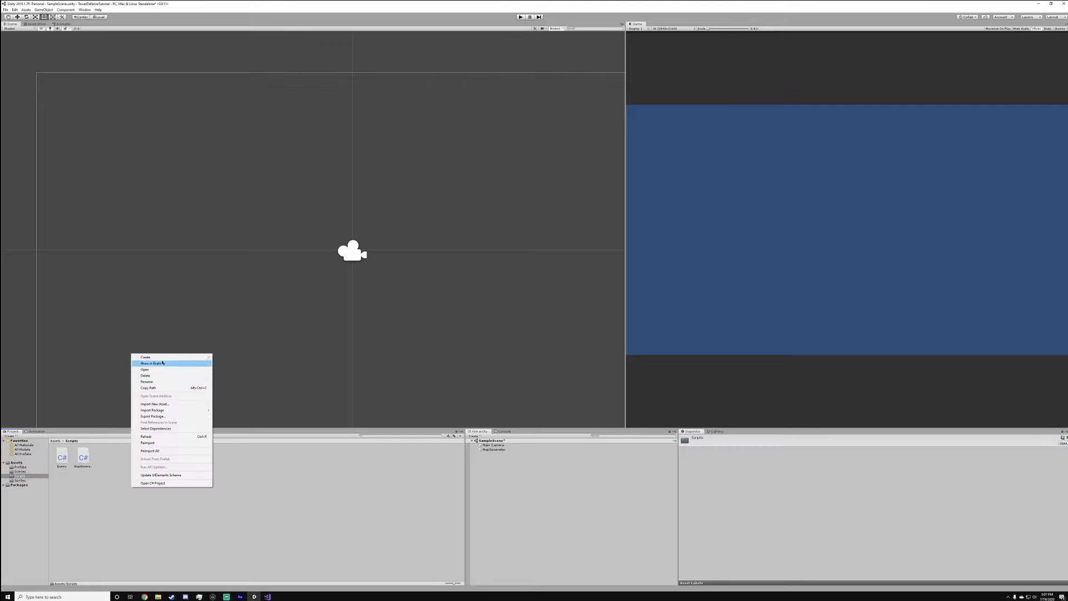
click(237, 367)
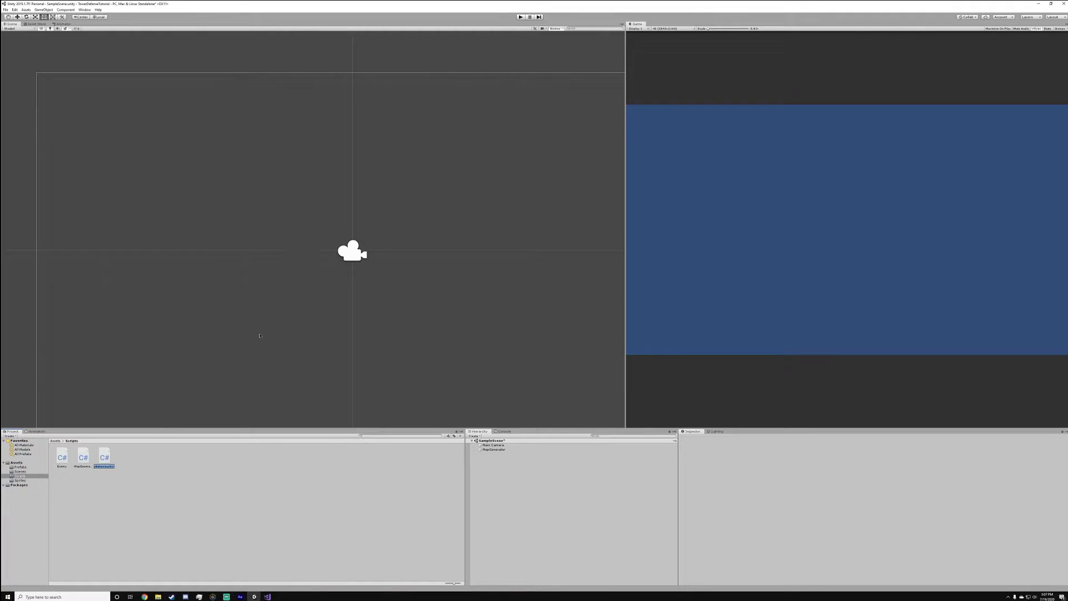
text(Tower)
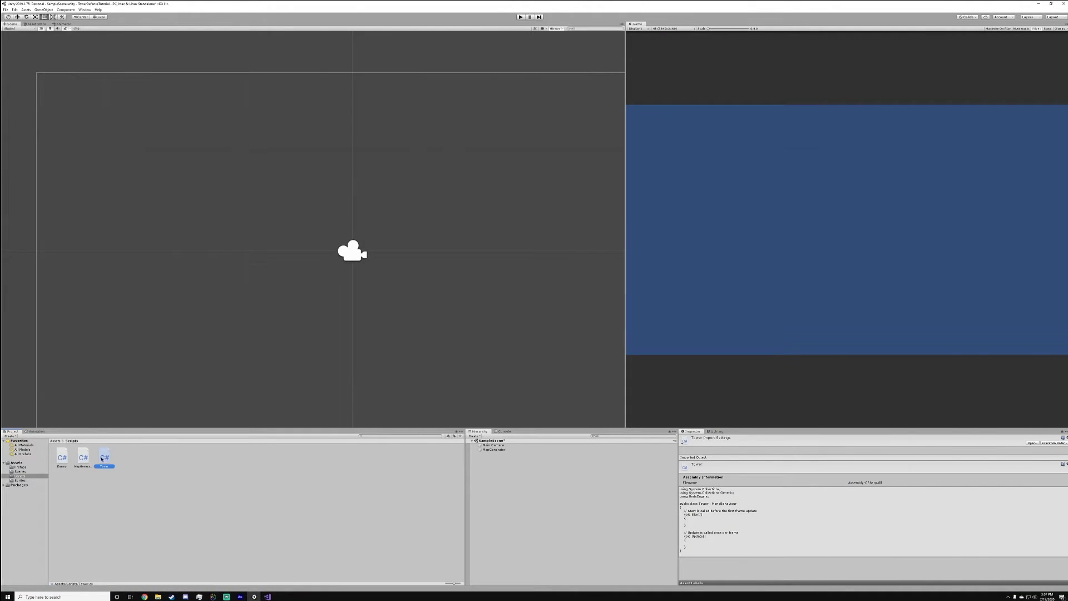
double_click(102, 459)
click(178, 203)
click(110, 257)
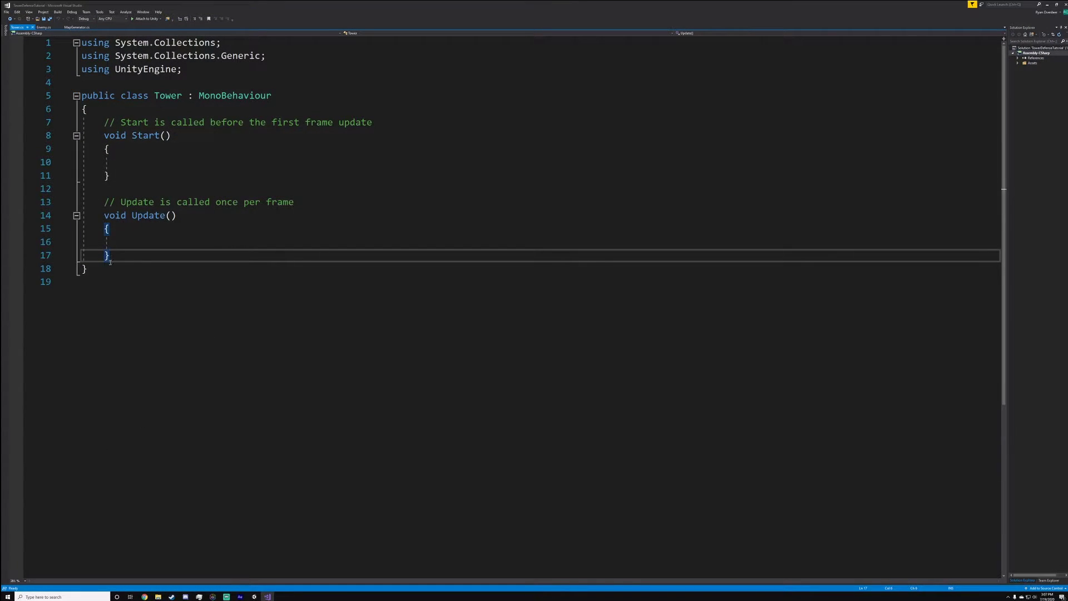
Delete the template Start and Update methods from Tower.cs.
drag(111, 261, 105, 123)
click(167, 96)
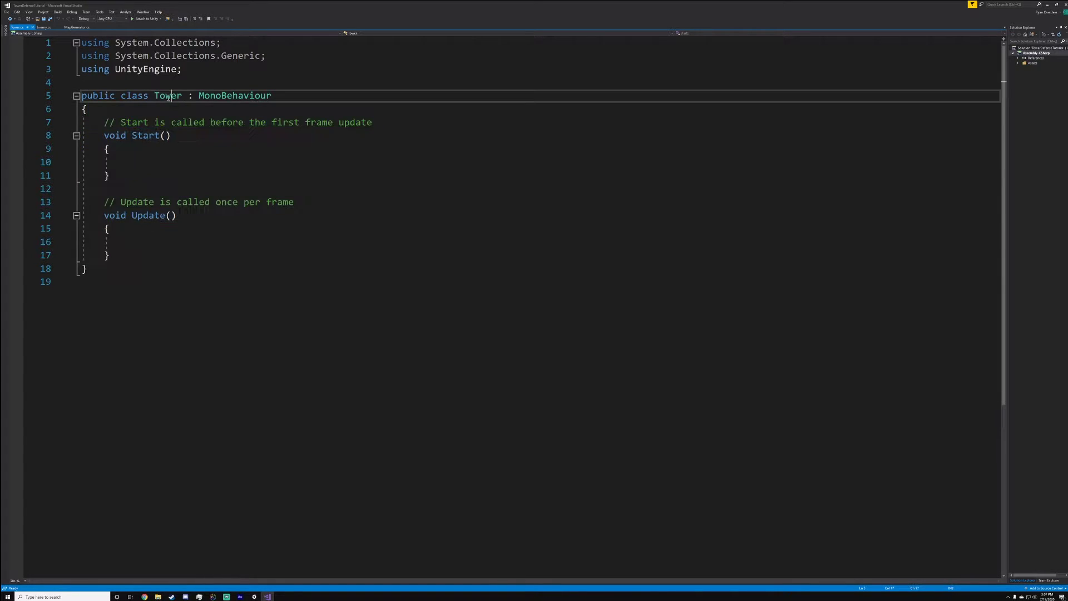
click(111, 228)
drag(114, 256, 102, 124)
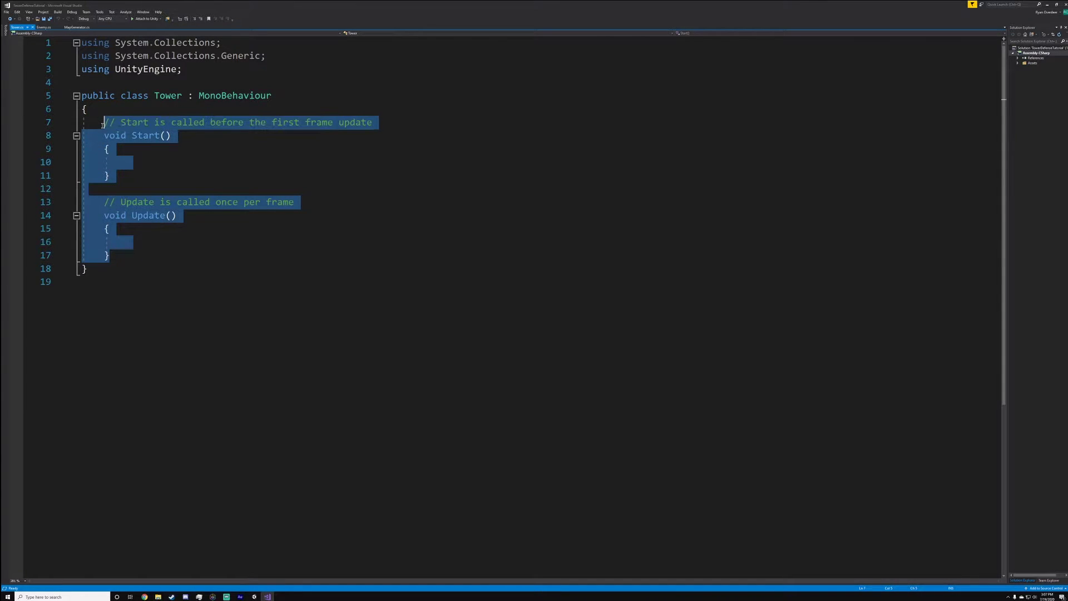
key(BackSpace)
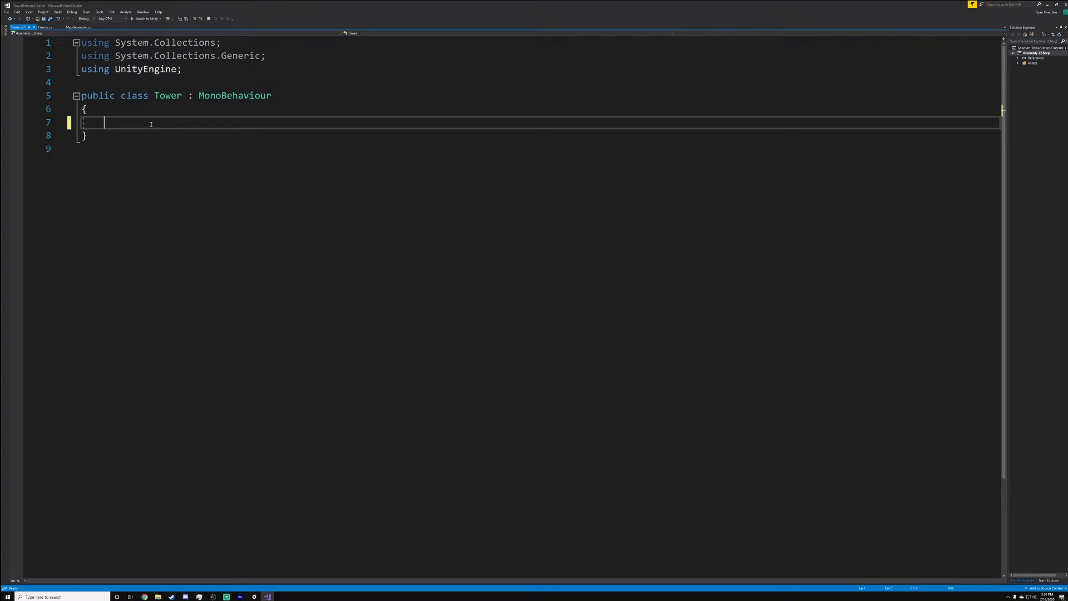
Declare private float fields range, damage and timeBetweenShots with a time-between-shots comment.
text(private )
text(float range;)
key(Return)
text(pr)
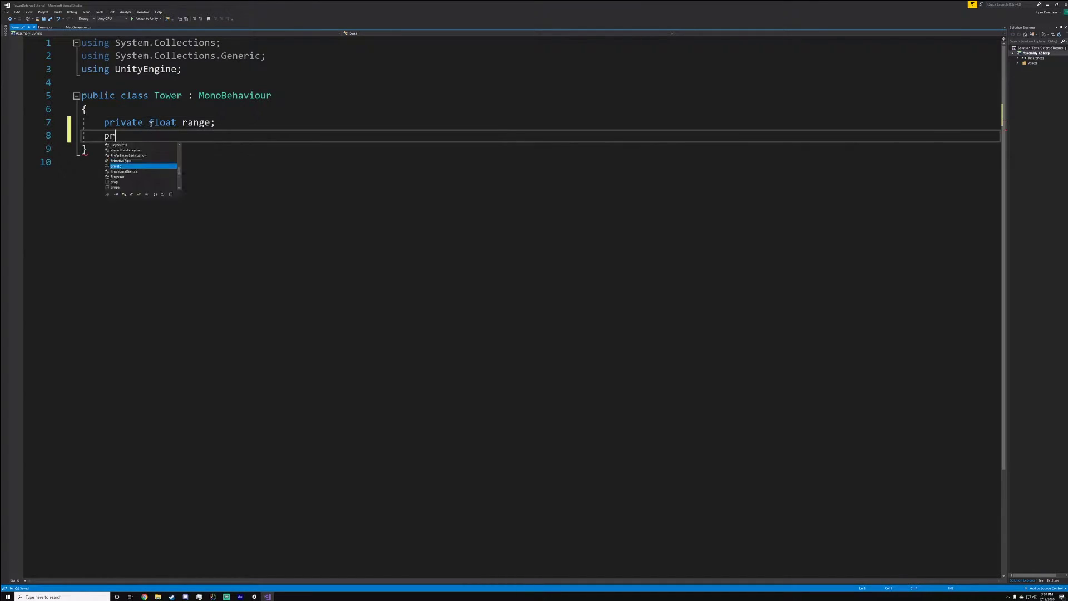
text(ivate int damag)
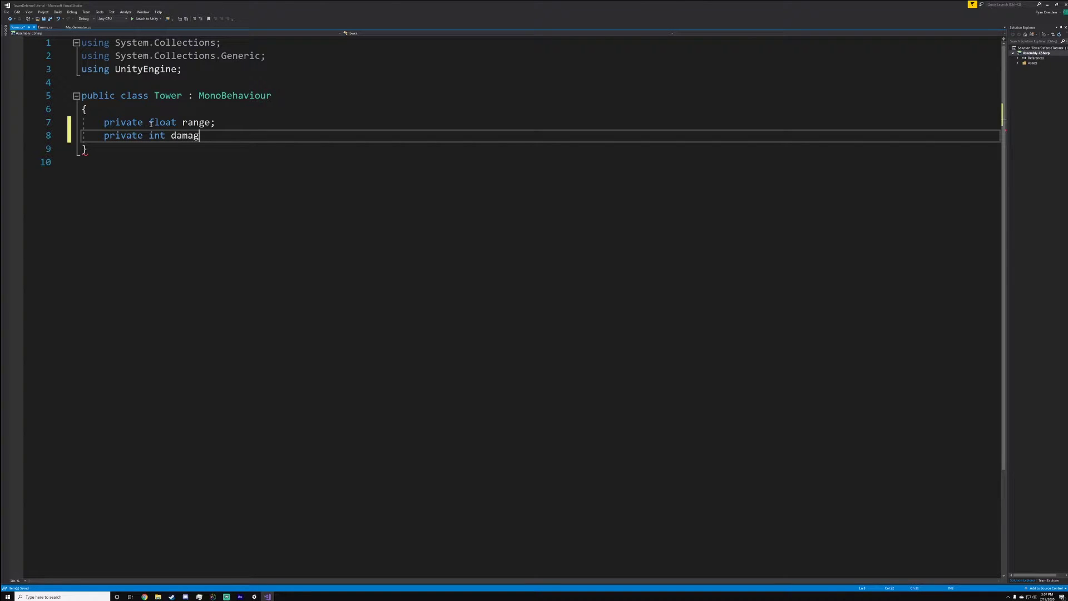
key(BackSpace)
key(BackSpace)
key(BackSpace)
key(BackSpace)
key(BackSpace)
key(BackSpace)
text(float dam)
text(age;)
key(Return)
text(private )
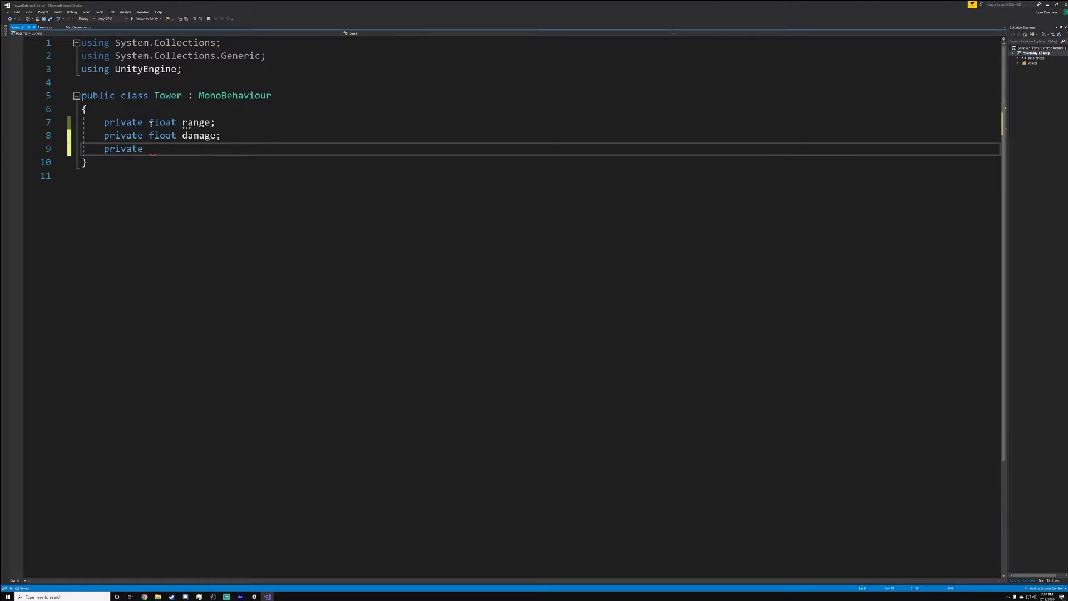
text(float time)
text(Bt)
text(tweenShots)
text(; // Ti)
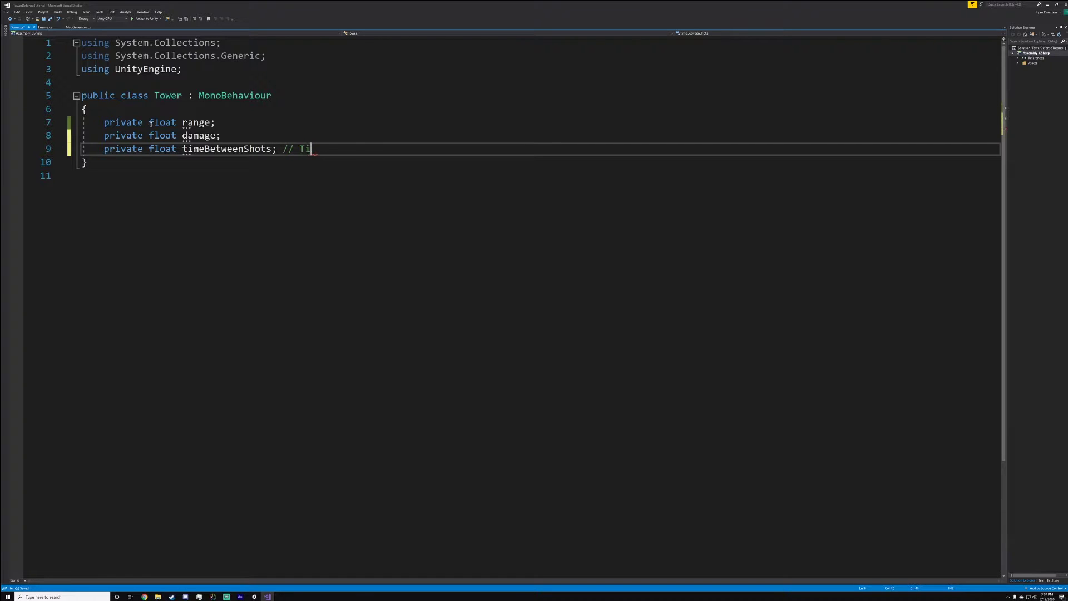
text(me in seconds betwen )
text(n shots)
key(Return)
key(Return)
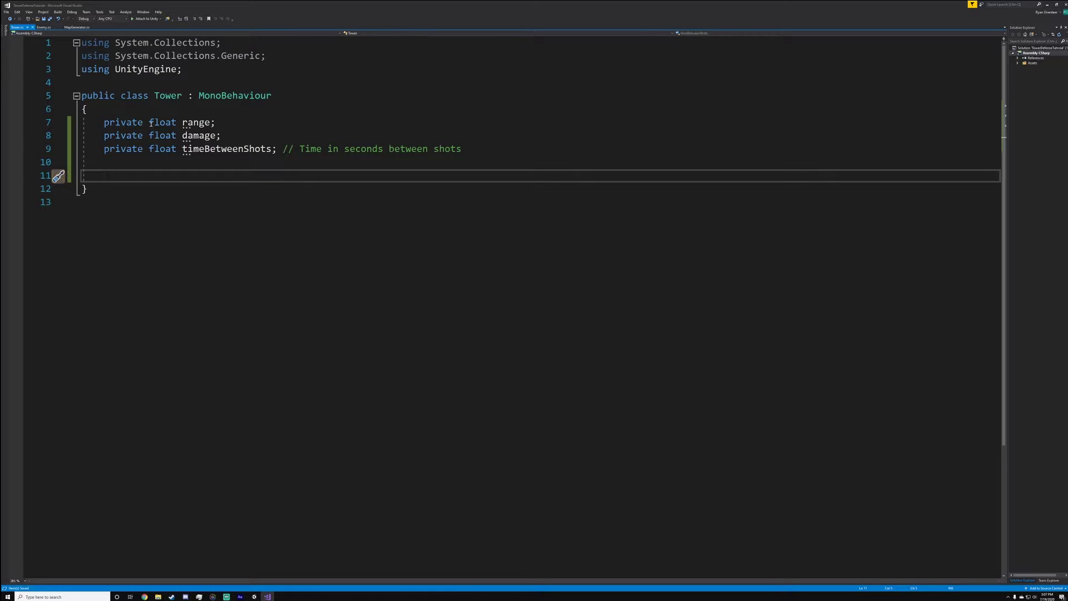
Add empty private Start and updateNeartestEnemy methods.
text(private st)
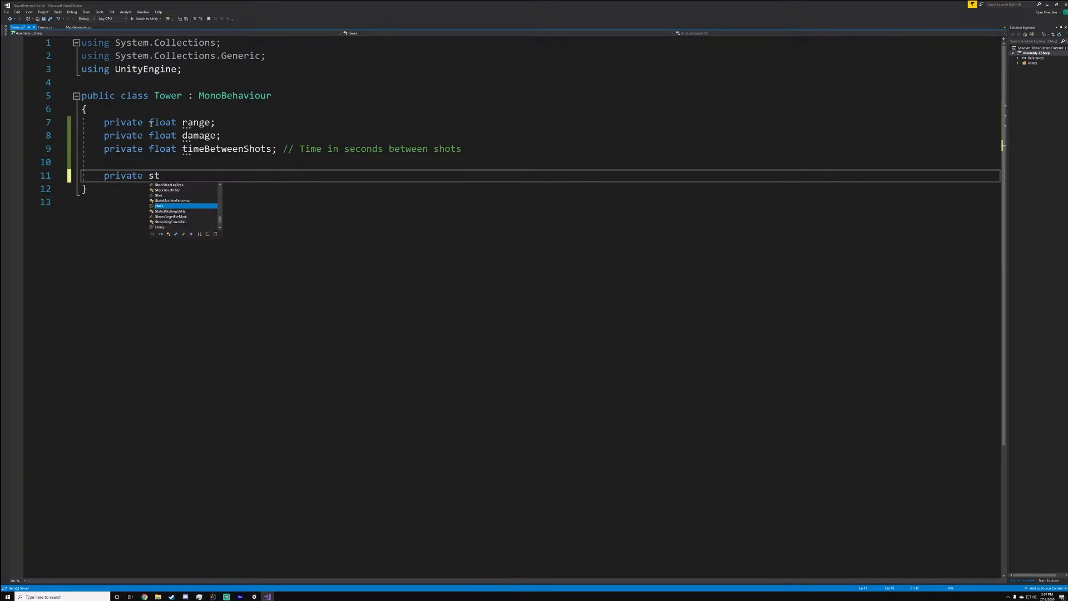
text(art)
key(Tab)
key(Return)
key(Return)
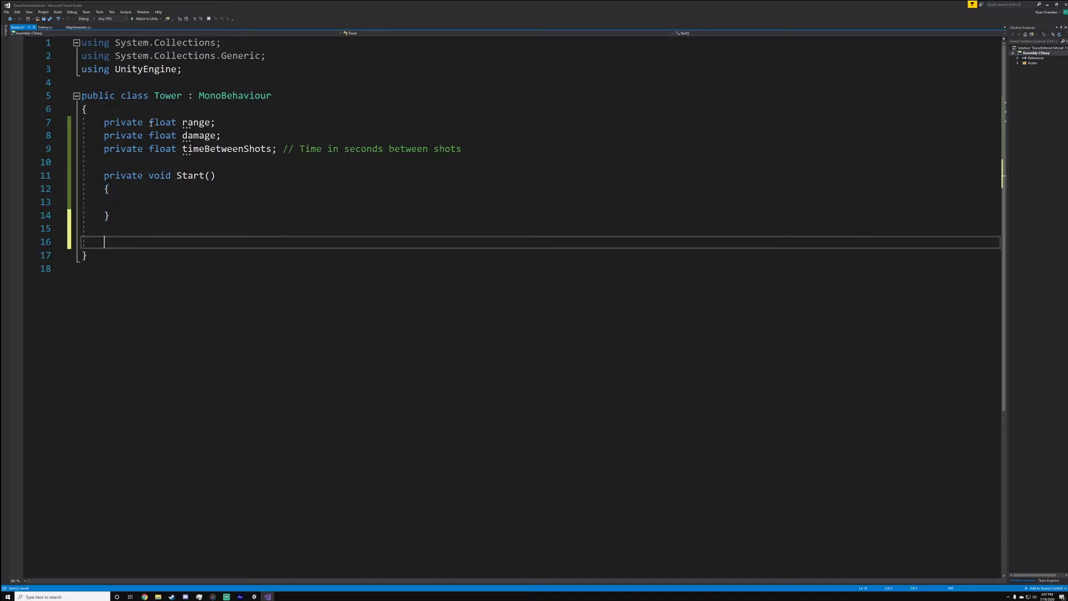
text(private )
text(voi)
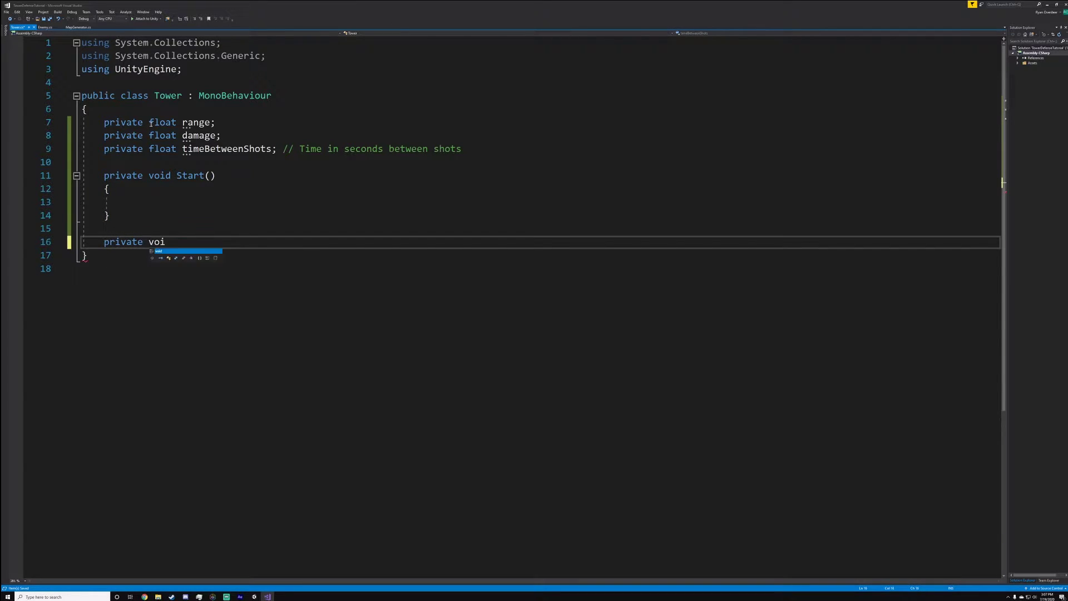
text(d updateN)
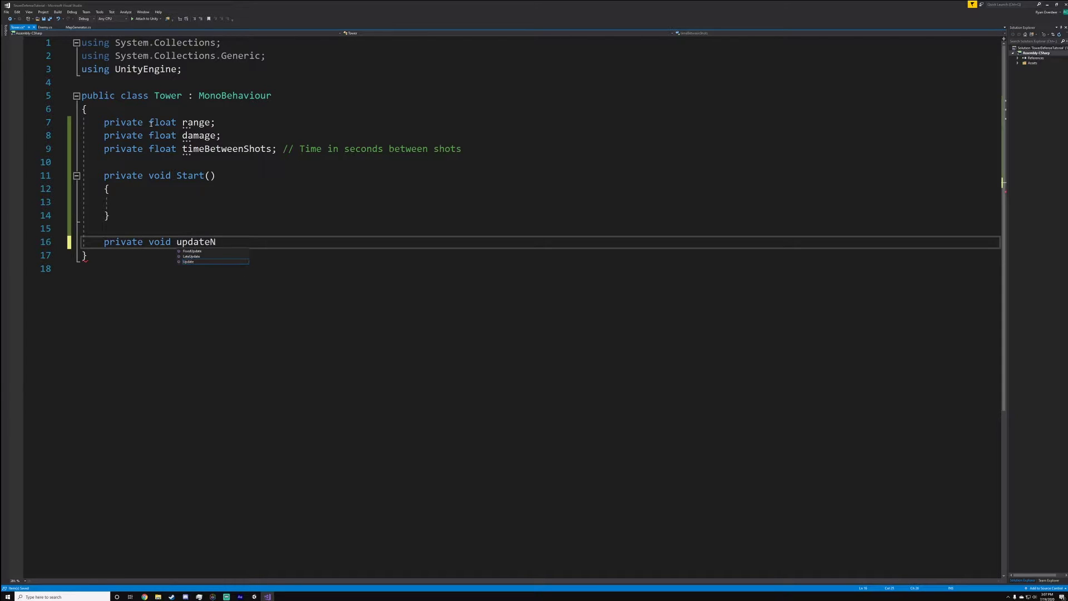
text(eartestEne)
text(nem)
key(BackSpace)
key(BackSpace)
key(BackSpace)
text(my)
text(( {)
key(Return)
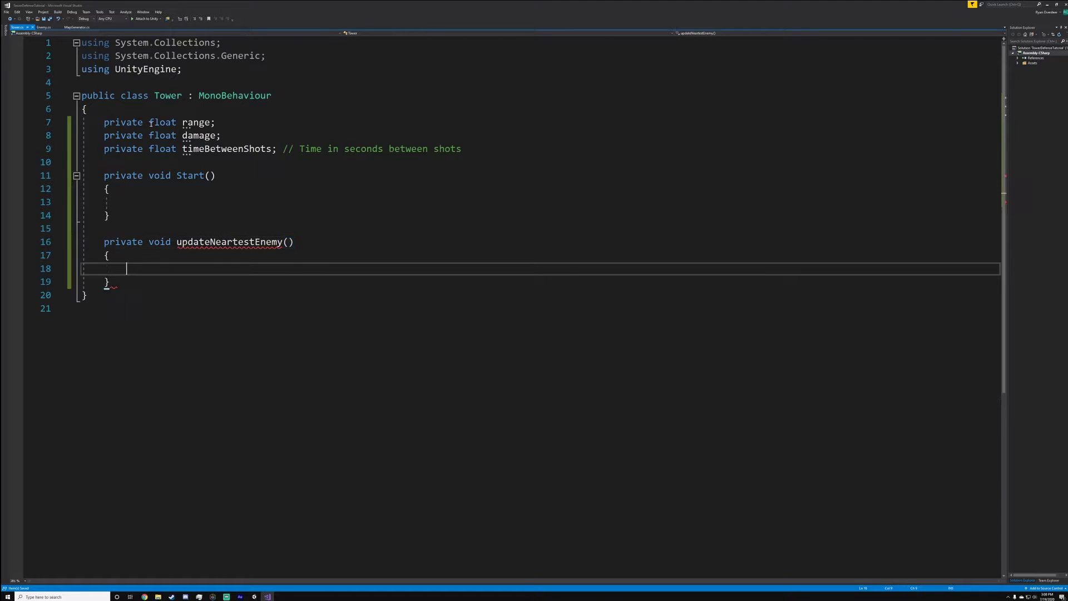
key(Down)
key(Return)
key(Return)
Add empty private shoot and Update methods below them.
text(private v)
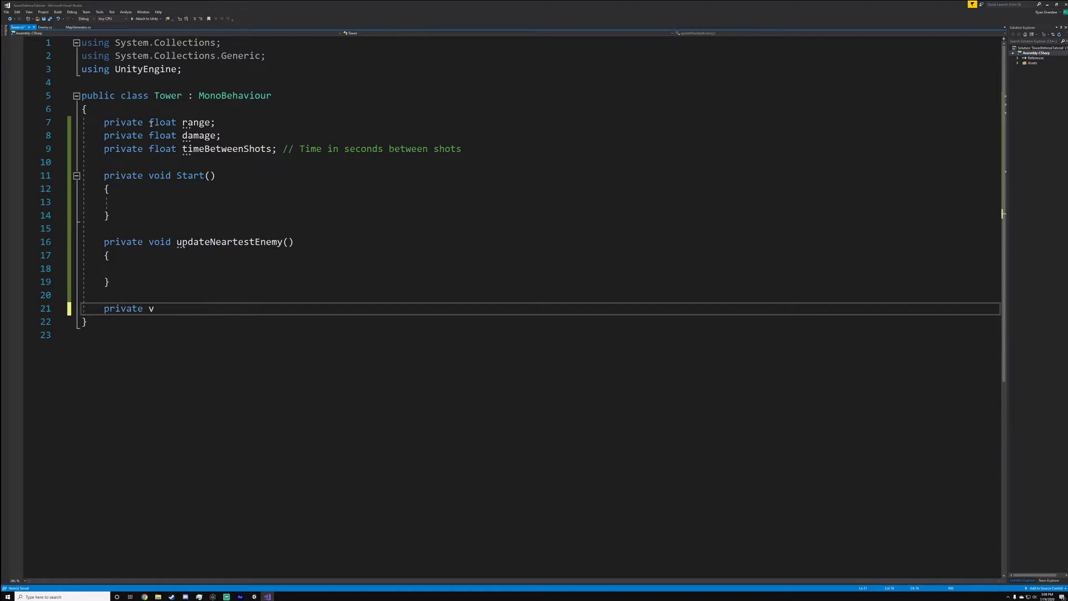
text(oid shoot()
text(){)
key(Return)
key(Down)
key(End)
key(Return)
key(Return)
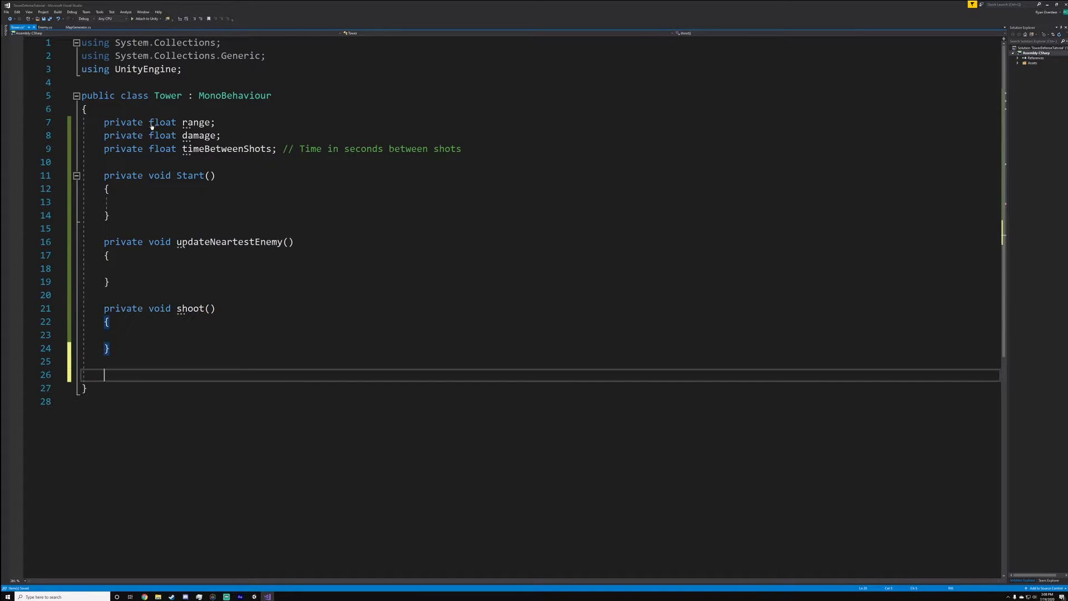
text(private void Upd)
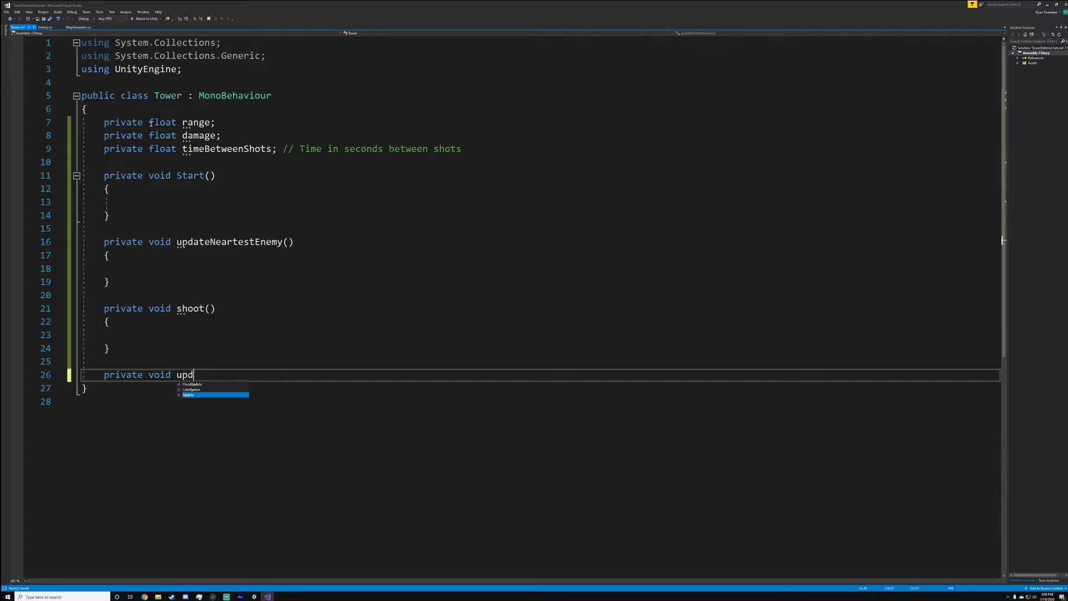
key(Return)
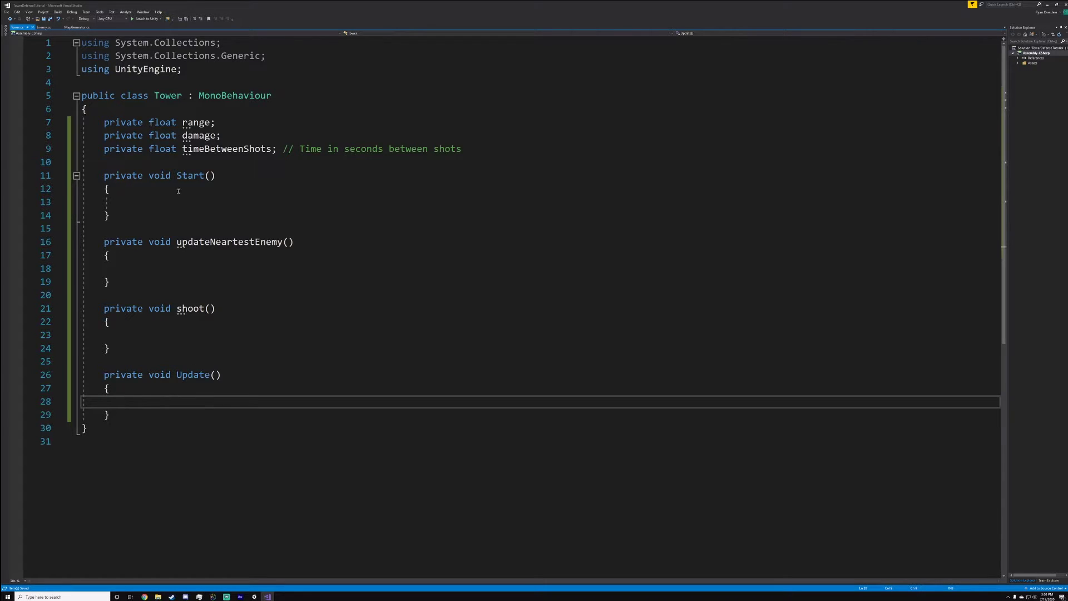
click(153, 202)
key(Up)
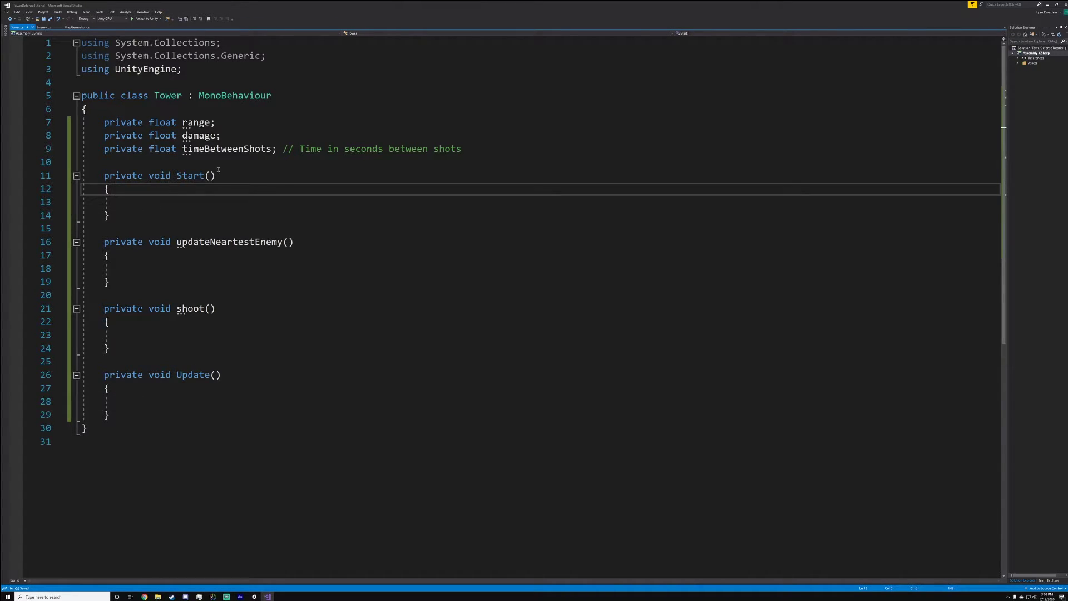
click(474, 144)
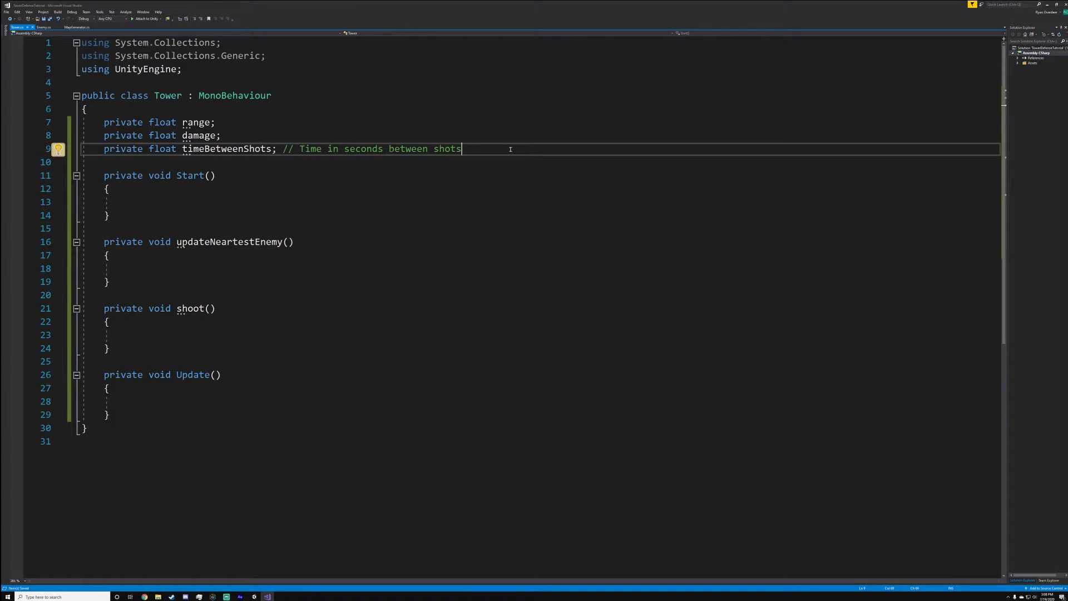
Add a private GameObject currentTarget field to Tower.cs.
key(Return)
key(Return)
text(priva g)
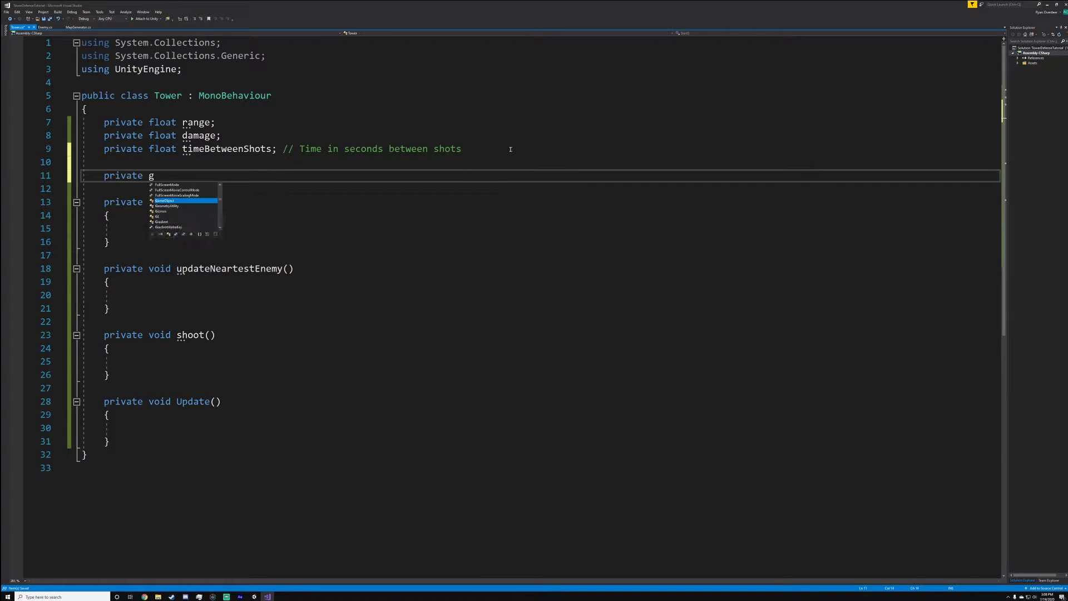
text(am)
key(Tab)
text(cu)
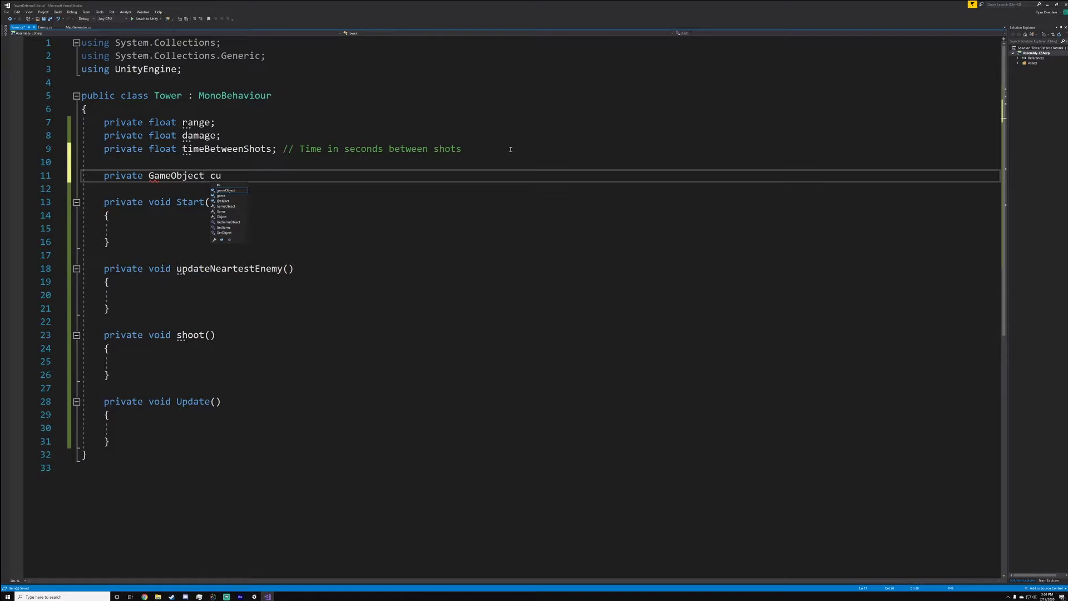
text(rrentTarget;)
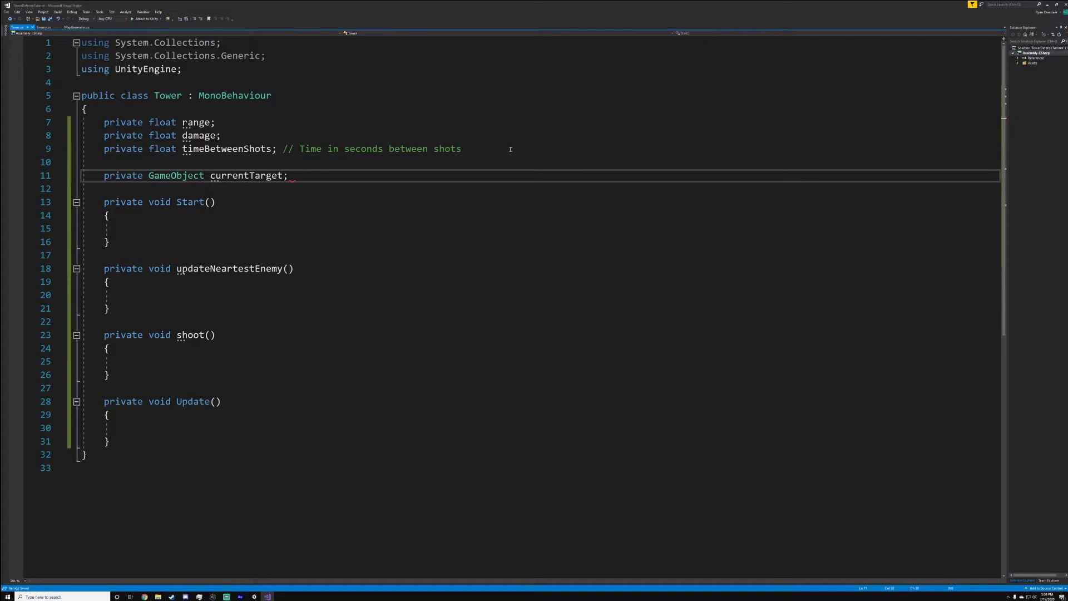
Review the Start, updateNeartestEnemy, shoot and Update method bodies in Tower.cs.
click(144, 228)
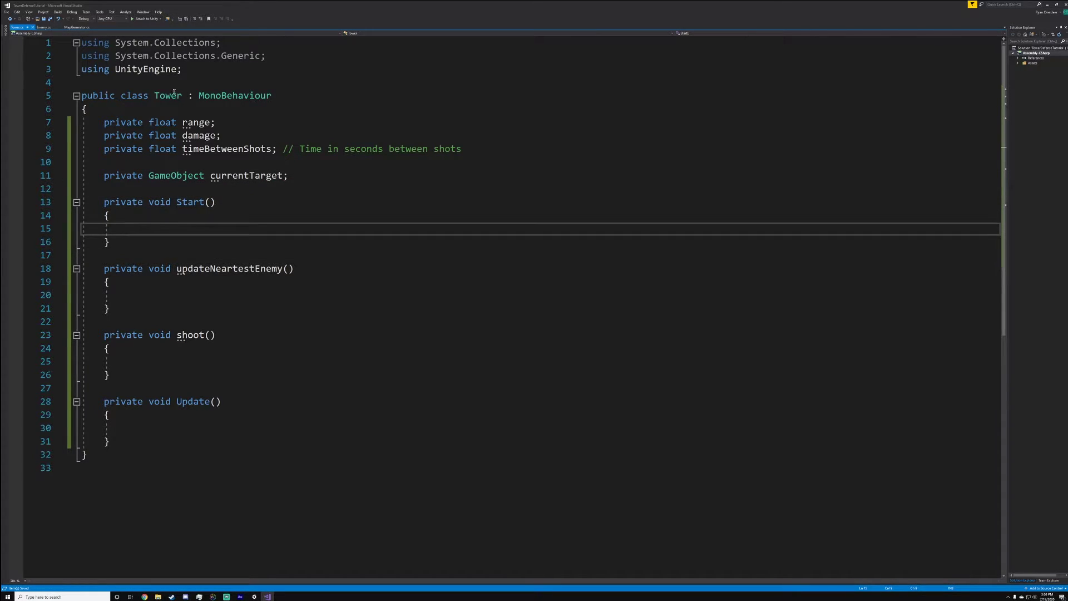
click(135, 321)
click(134, 295)
click(133, 334)
click(132, 372)
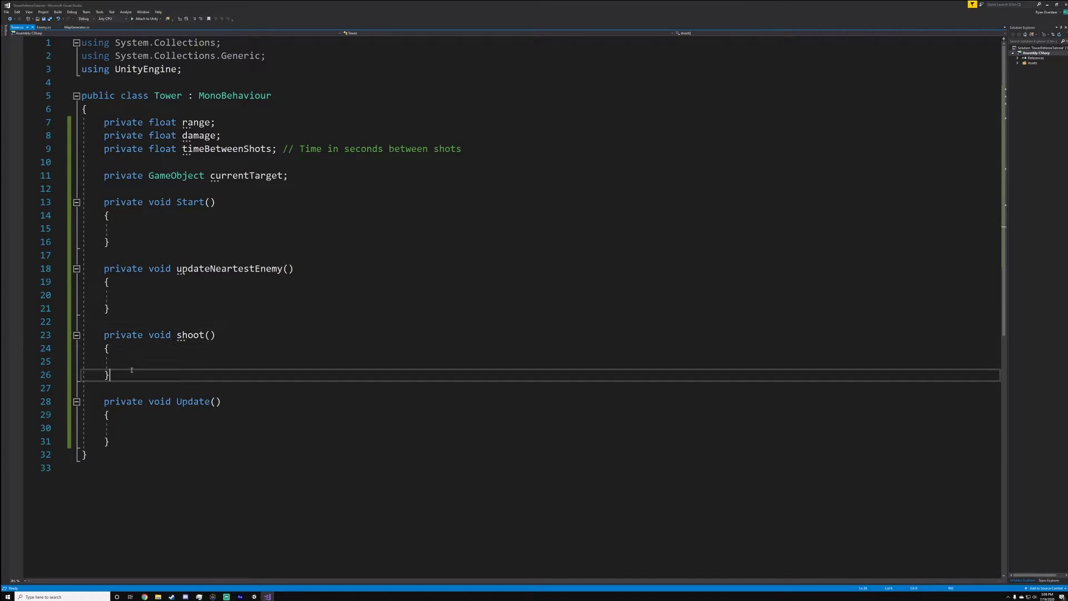
click(131, 360)
click(144, 428)
click(151, 225)
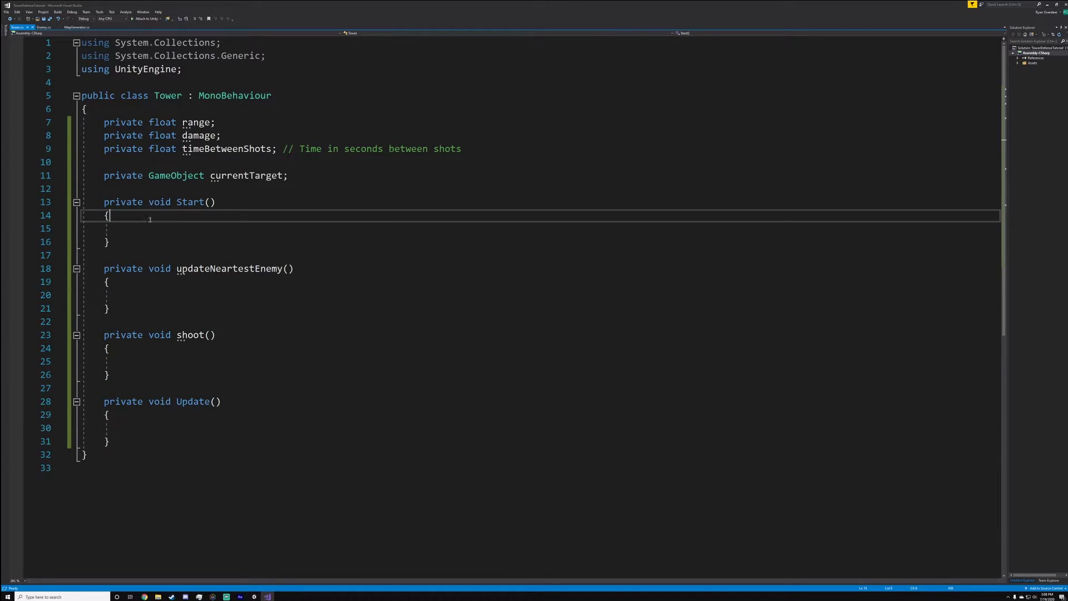
click(146, 255)
click(140, 296)
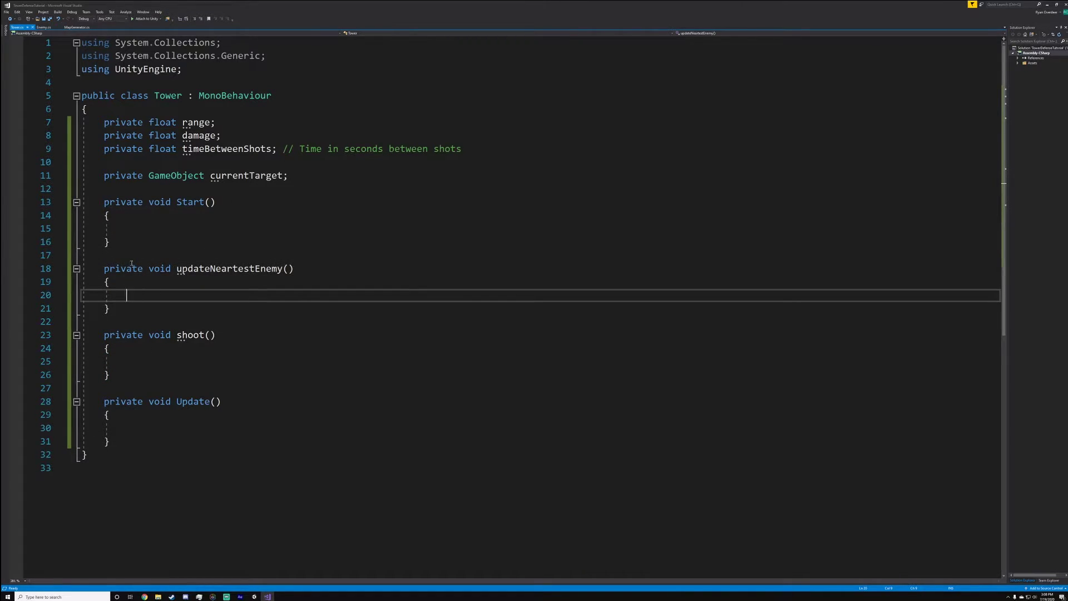
Look over the Enemy script, return to Tower.cs, then bring Unity forward.
click(44, 27)
click(420, 245)
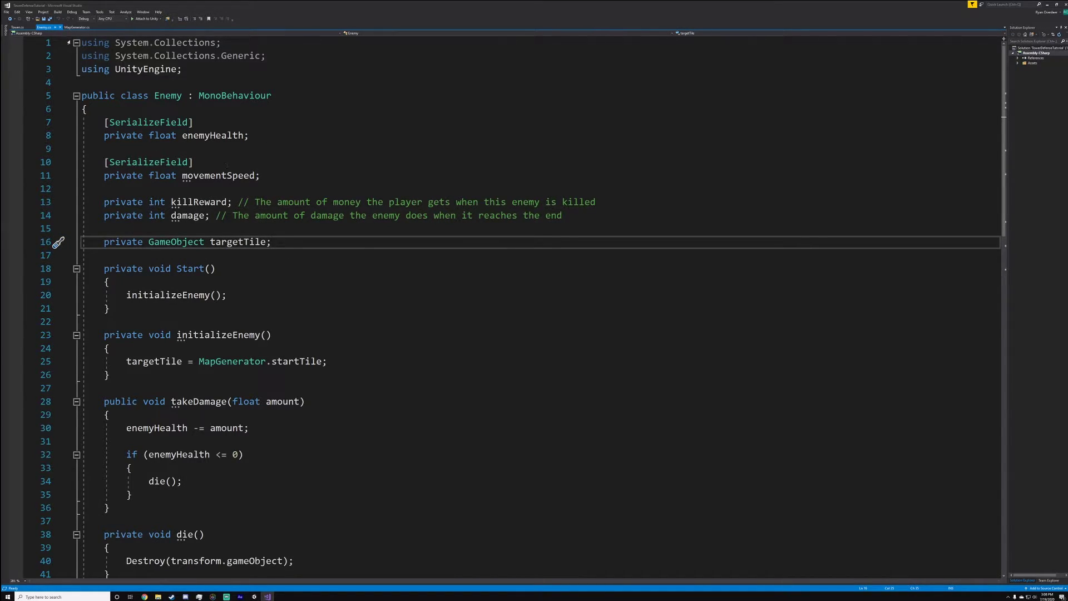
click(16, 28)
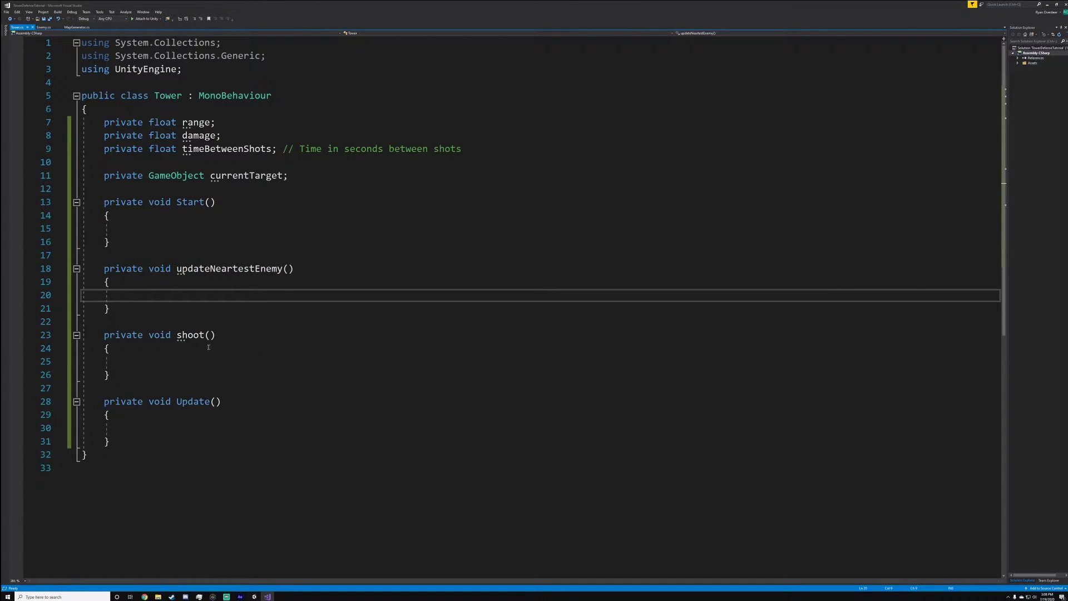
click(254, 596)
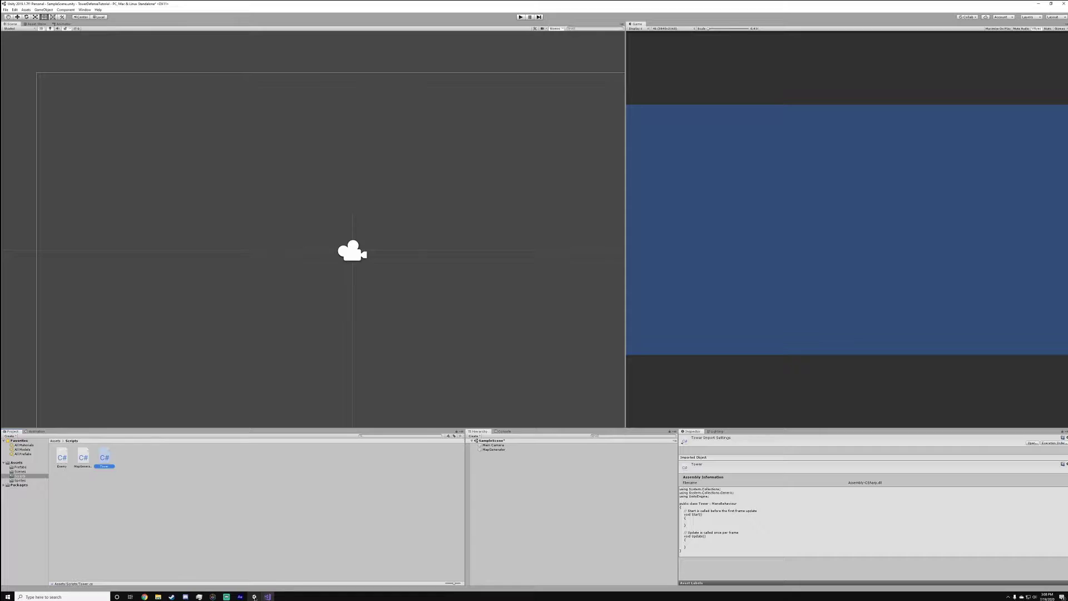
Create a C# script named Enemies in Scripts and open it in Visual Studio.
right_click(150, 492)
mouse_move(215, 362)
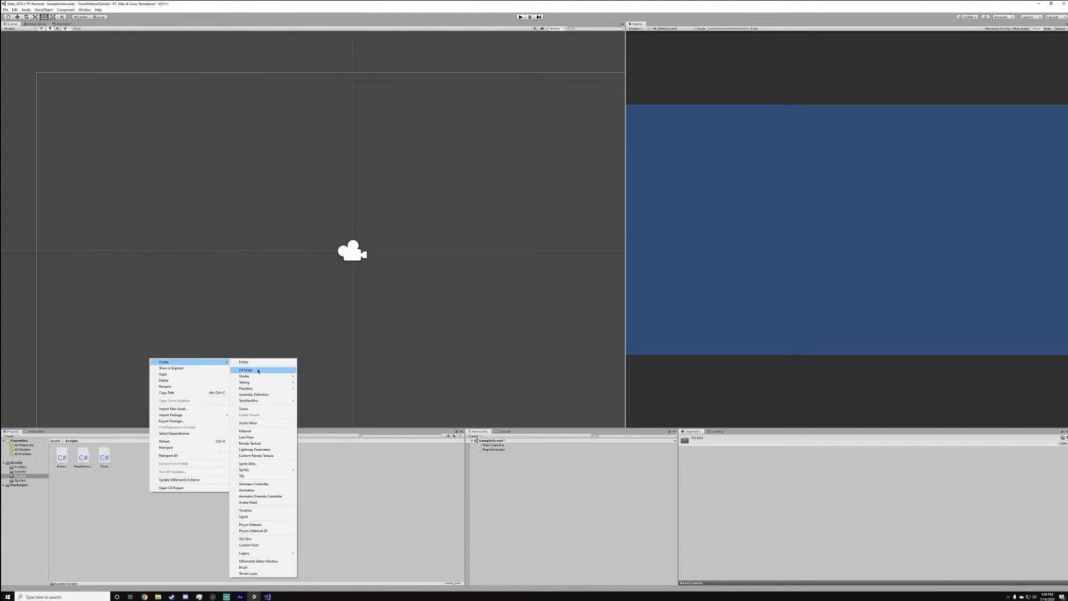
click(253, 370)
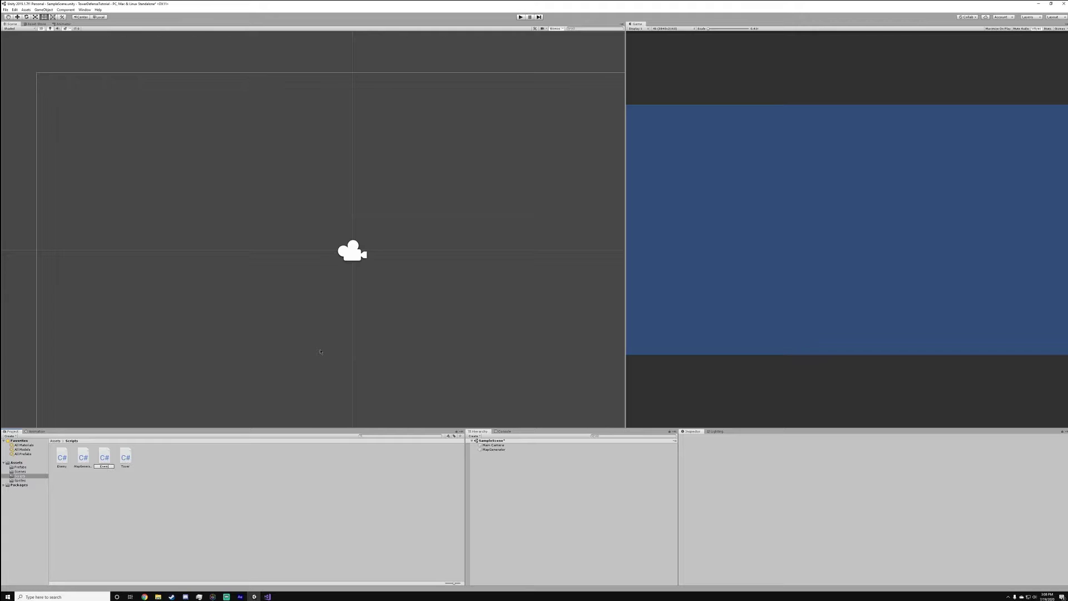
key(Return)
click(71, 451)
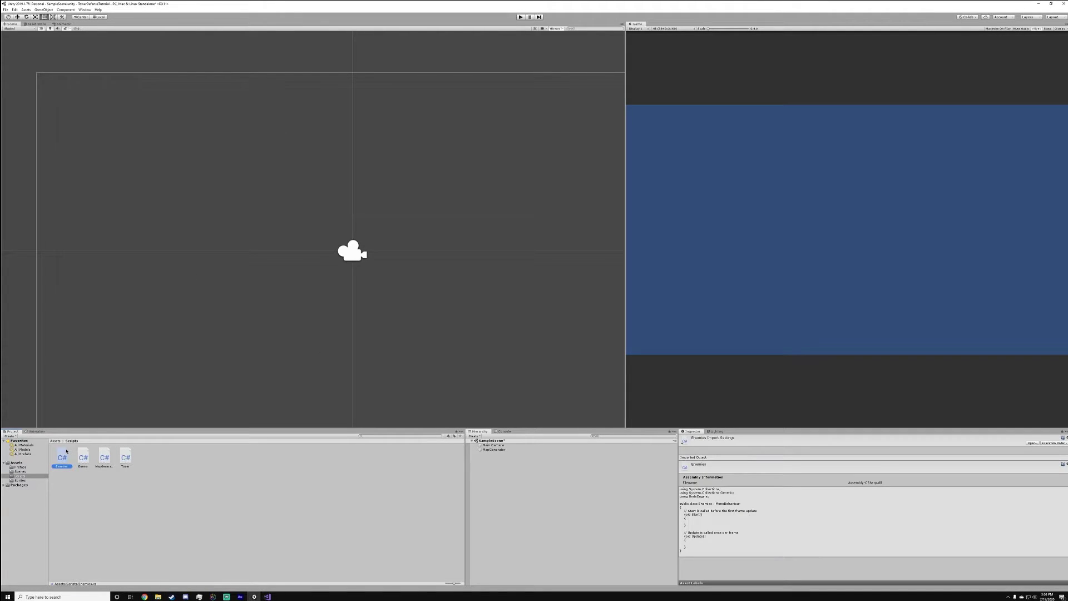
double_click(66, 451)
drag(111, 256, 104, 122)
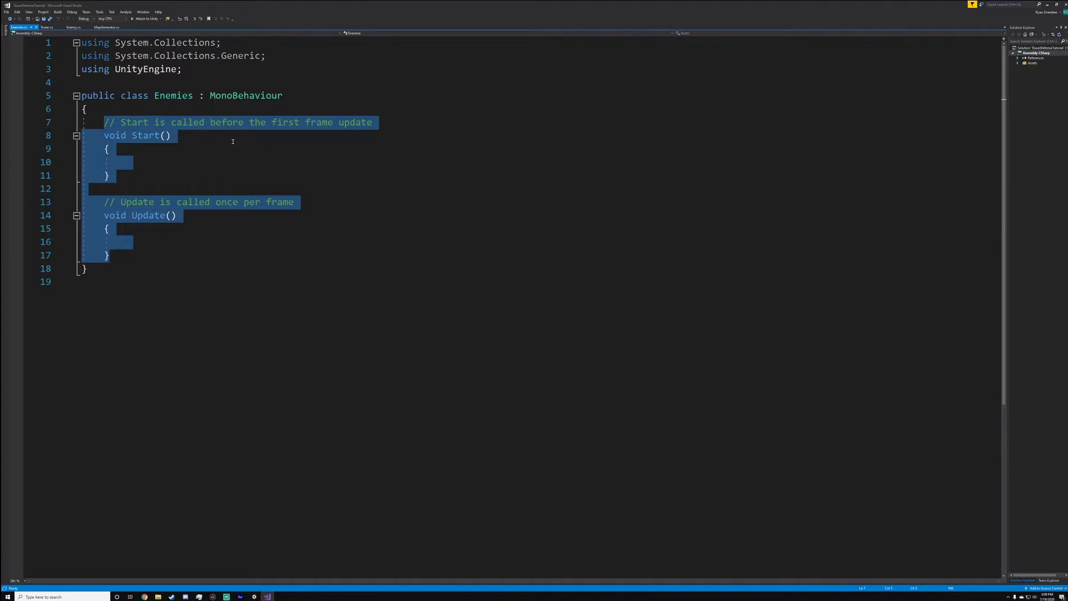
Attempt to rewrite the Enemies class declaration, then undo back to the template.
click(89, 188)
drag(87, 269, 67, 100)
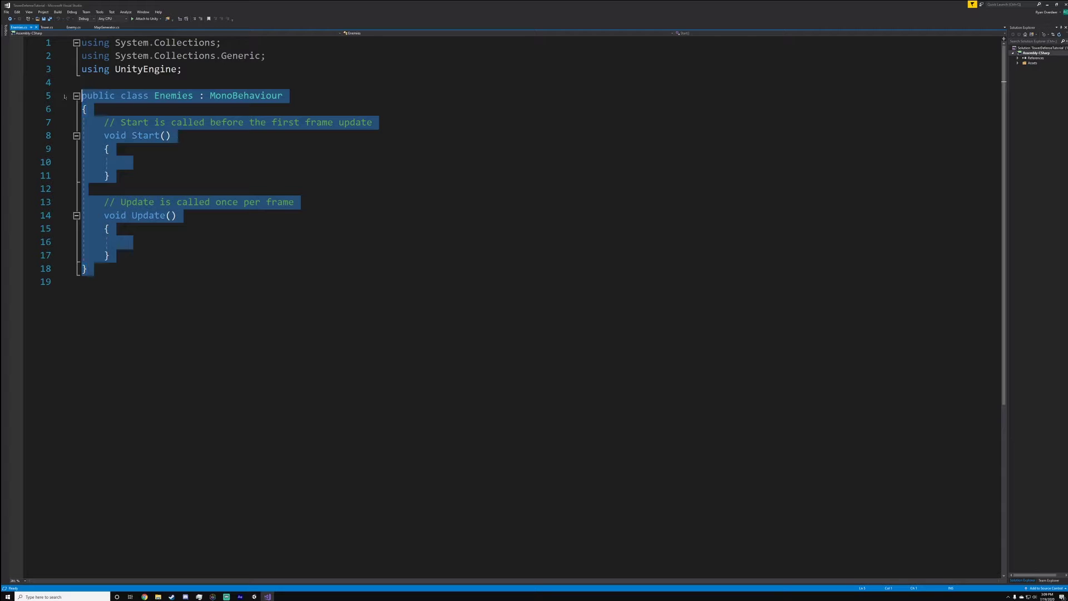
text(public satt)
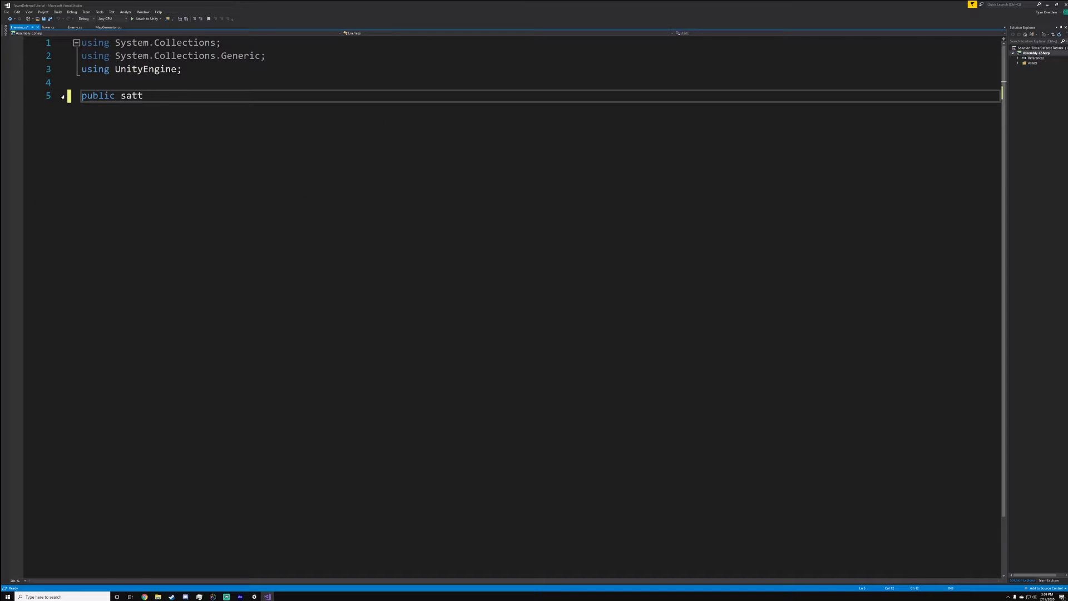
key(BackSpace)
key(BackSpace)
key(BackSpace)
key(BackSpace)
key(BackSpace)
text(ublic c)
text(lass)
key(BackSpace)
key(BackSpace)
key(BackSpace)
key(BackSpace)
key(BackSpace)
key(BackSpace)
text(lic)
key(ctrl+z)
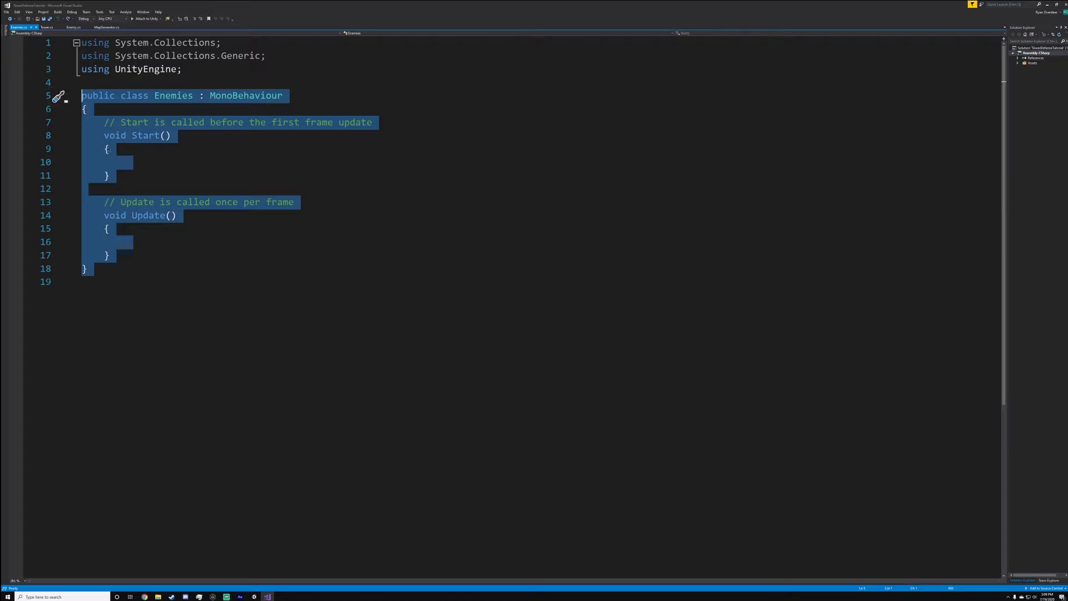
Replace the template methods with a public static List<GameObject> enemies field.
click(135, 258)
drag(135, 258, 107, 120)
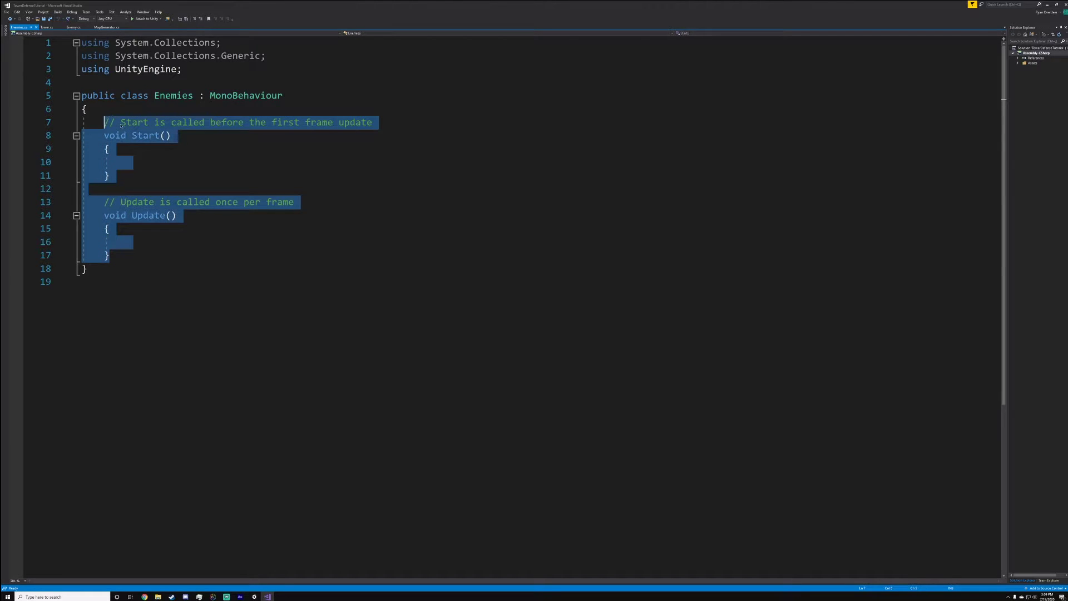
key(Delete)
text(public stat)
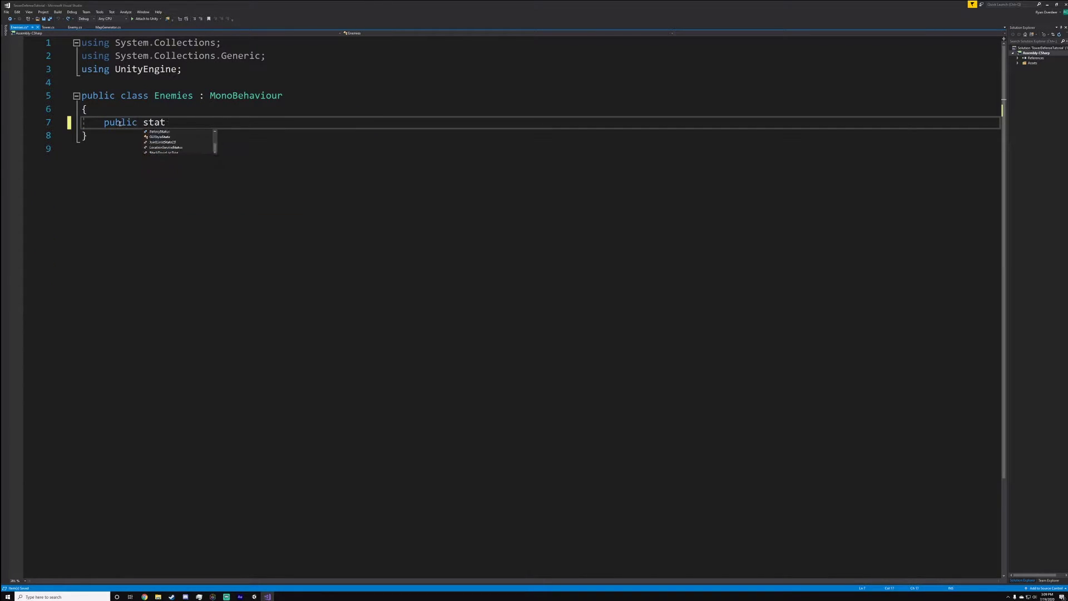
text(ic )
text(List<Gam)
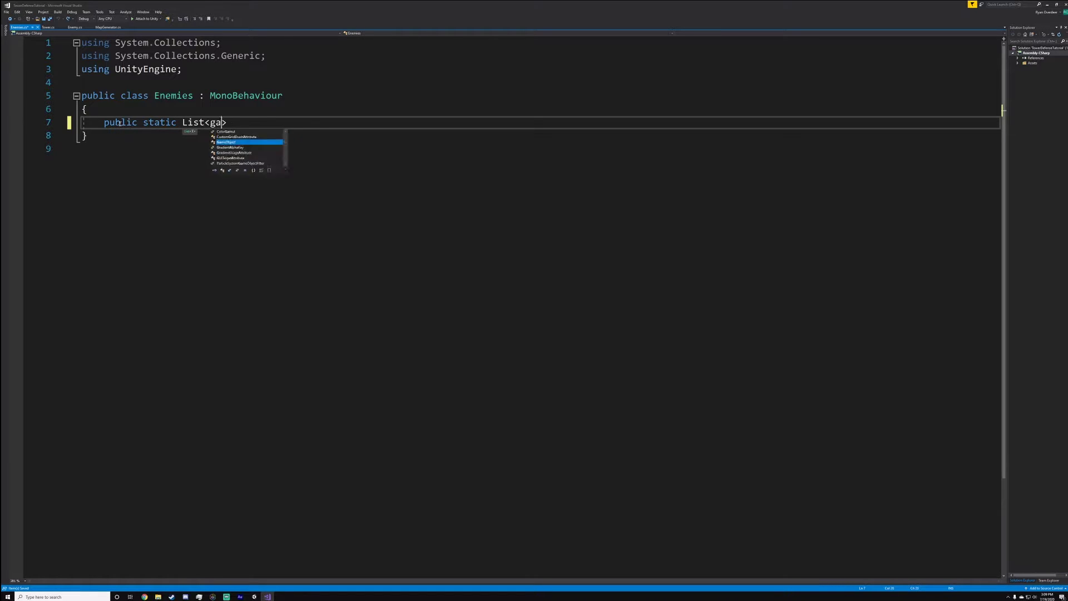
text(eObject>)
text(> )
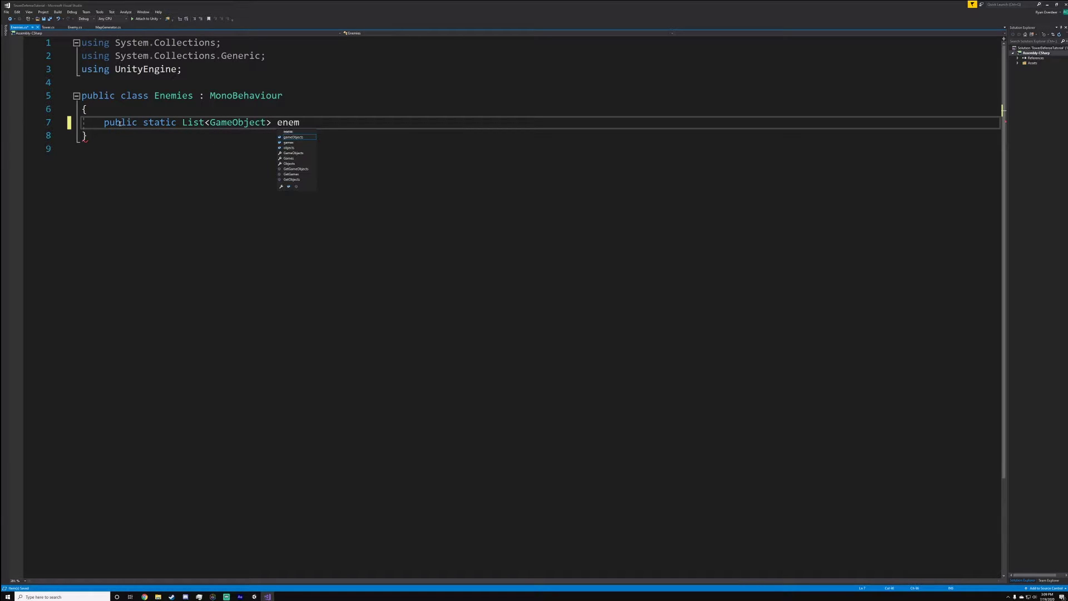
text(ies;)
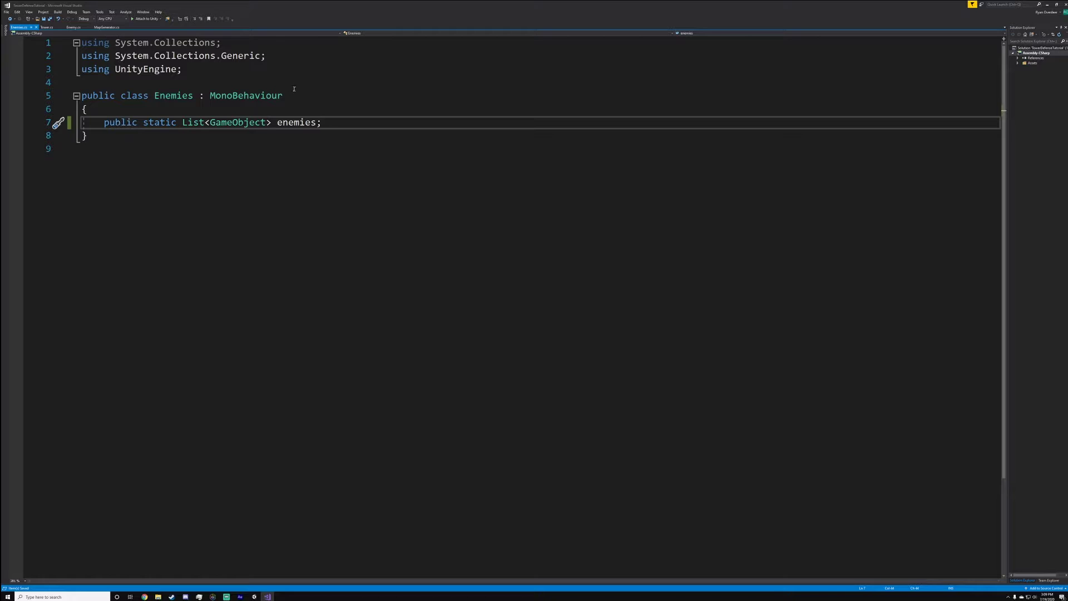
click(73, 27)
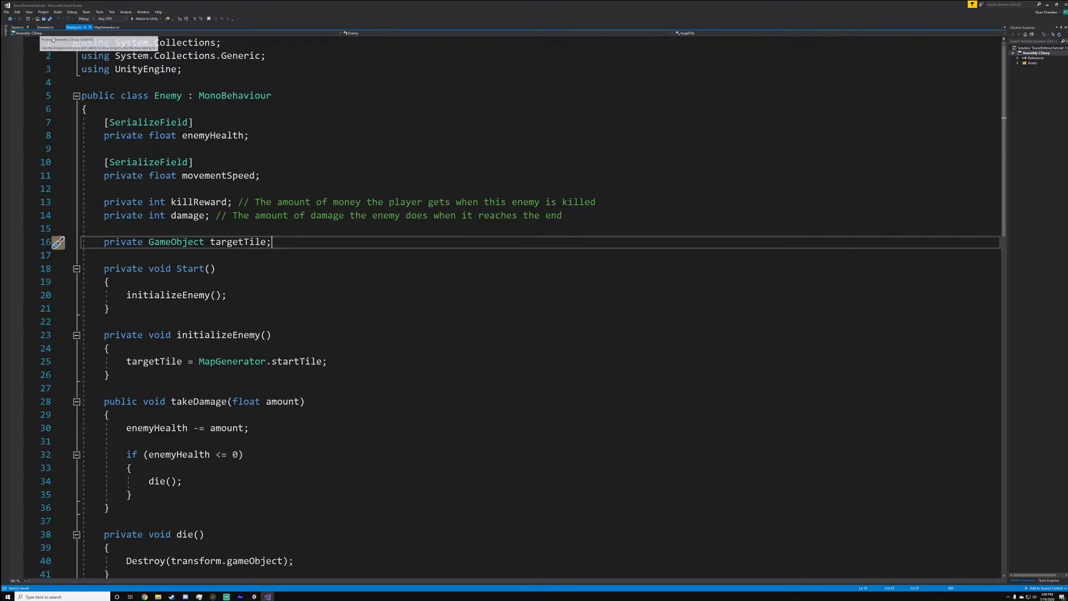
Try an Enemies.enemies reference in updateNearestEnemy, remove it, save Tower.cs, and return to Enemy.cs.
click(17, 27)
click(286, 202)
click(217, 290)
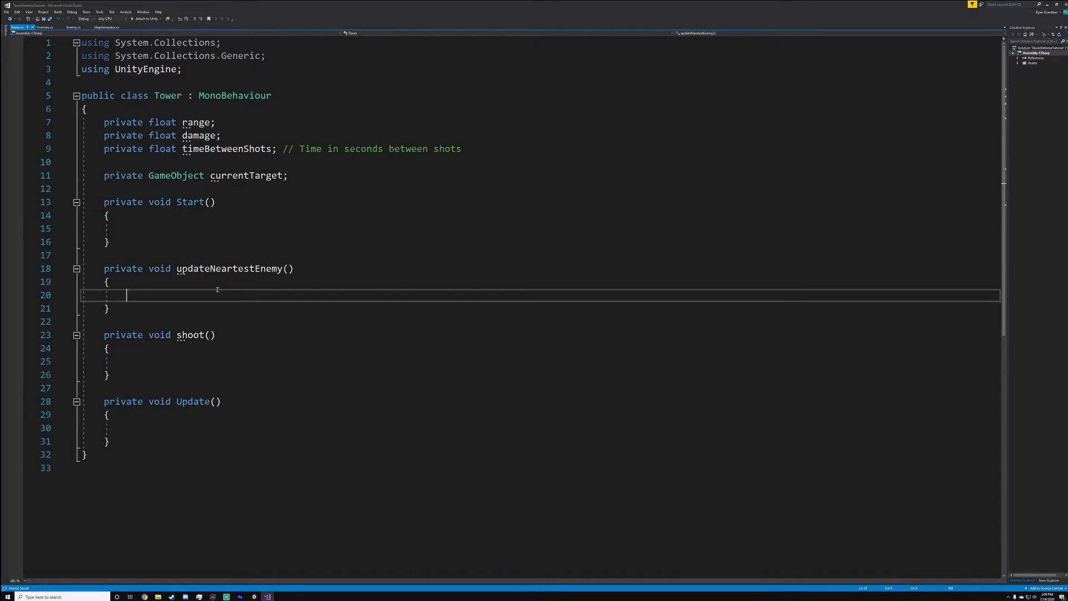
text(List<g)
text(ame)
key(BackSpace)
key(BackSpace)
key(BackSpace)
key(BackSpace)
text(enem.)
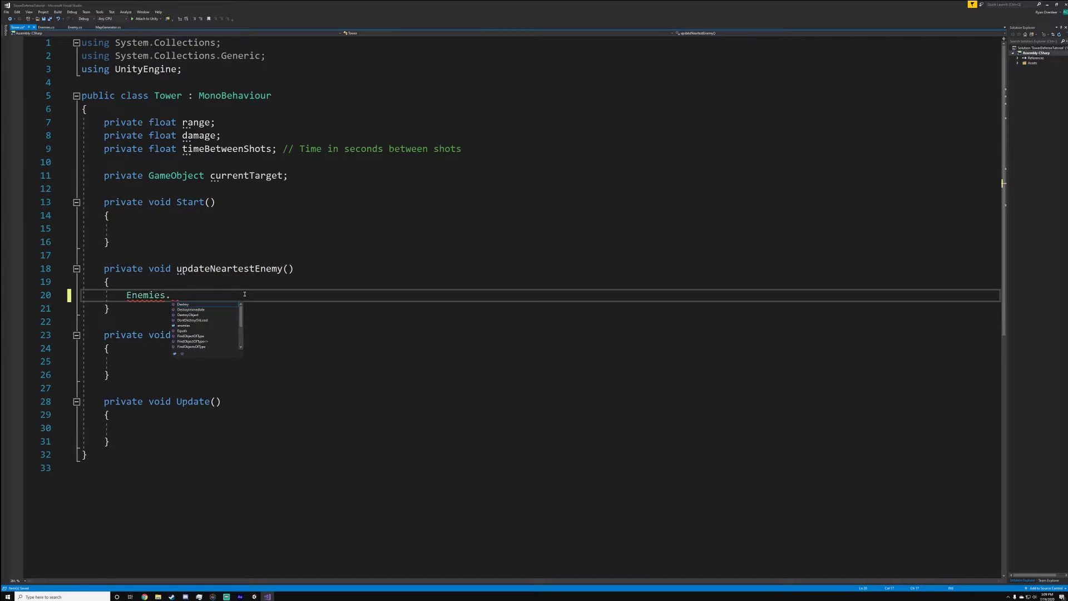
text(en)
key(Tab)
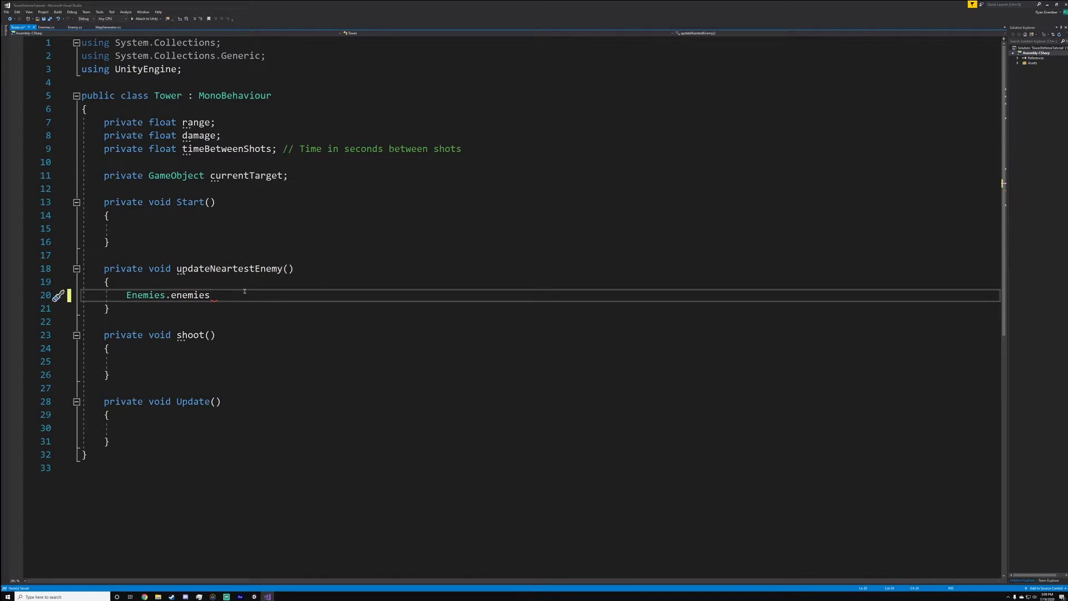
key(shift+Home)
key(BackSpace)
key(ctrl+s)
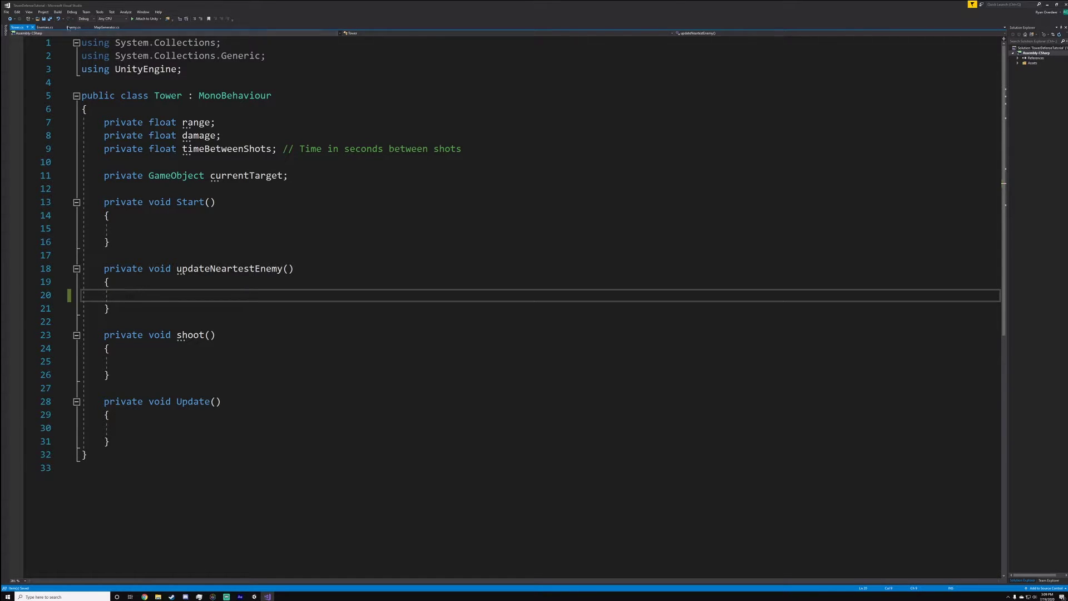
key(ctrl+Tab)
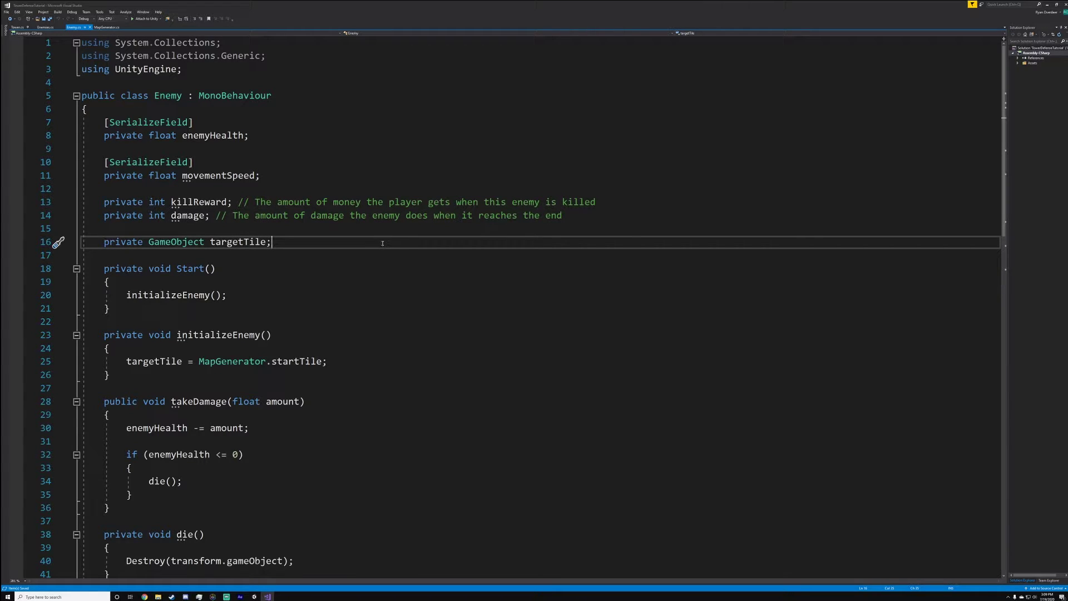
Add an empty private void Awake() method below the targetTile field in Enemy.cs.
key(Return)
key(Return)
text(private void )
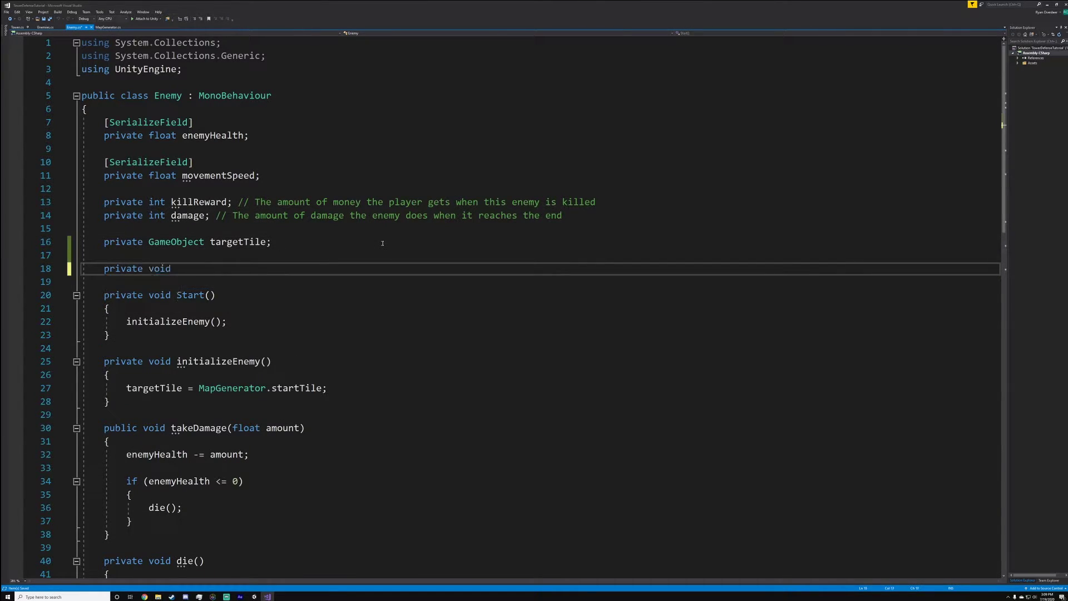
text(Aw)
key(Return)
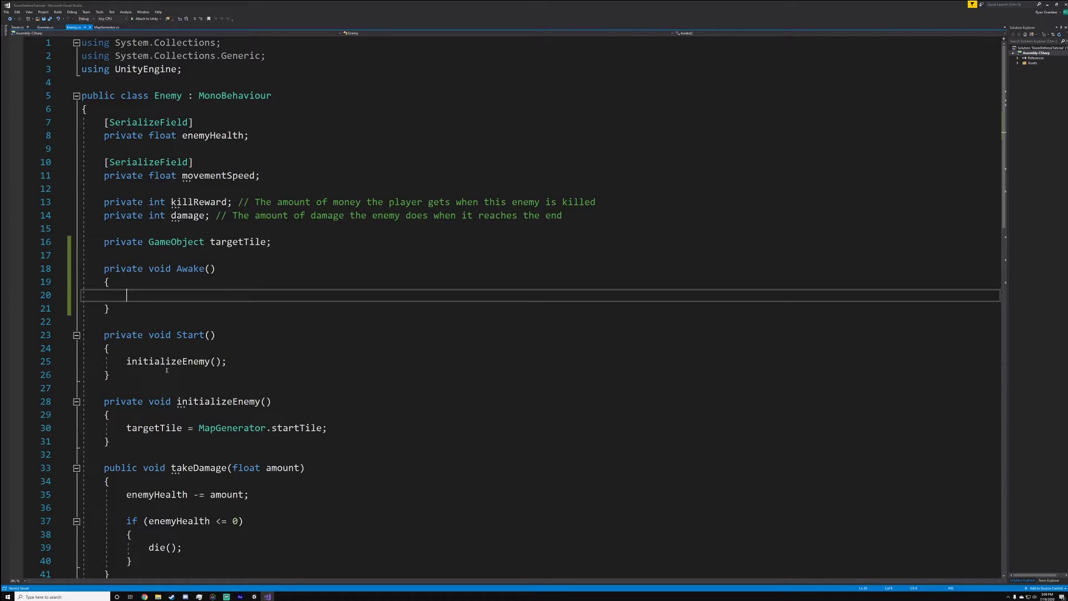
drag(167, 369, 158, 344)
key(ctrl+z)
drag(138, 299, 95, 268)
click(204, 361)
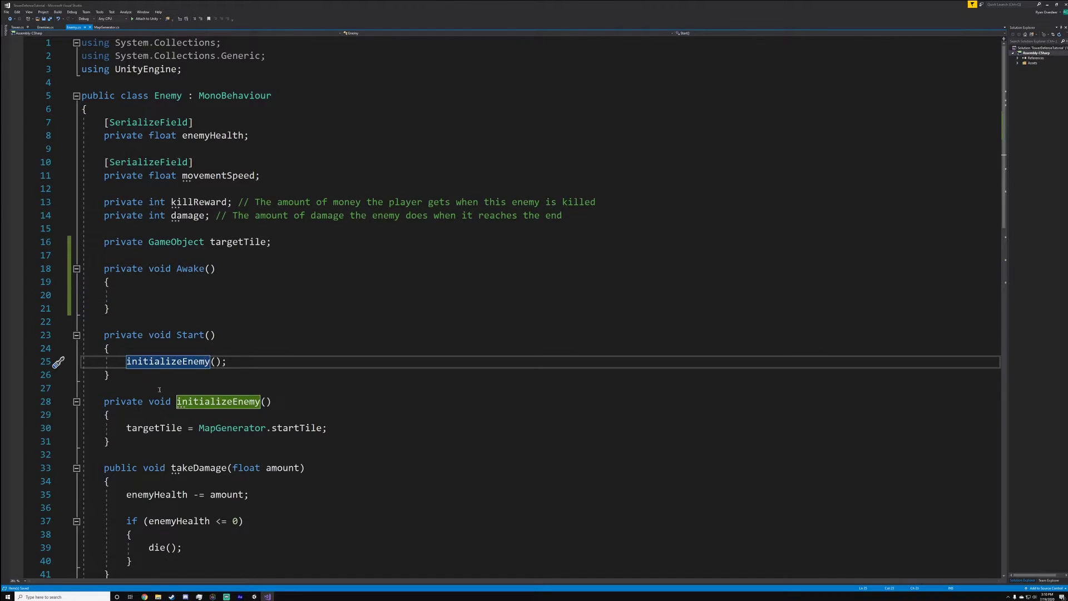
Fill Awake with Enemies.enemies.Add(gameObject); and save Enemy.cs.
click(167, 294)
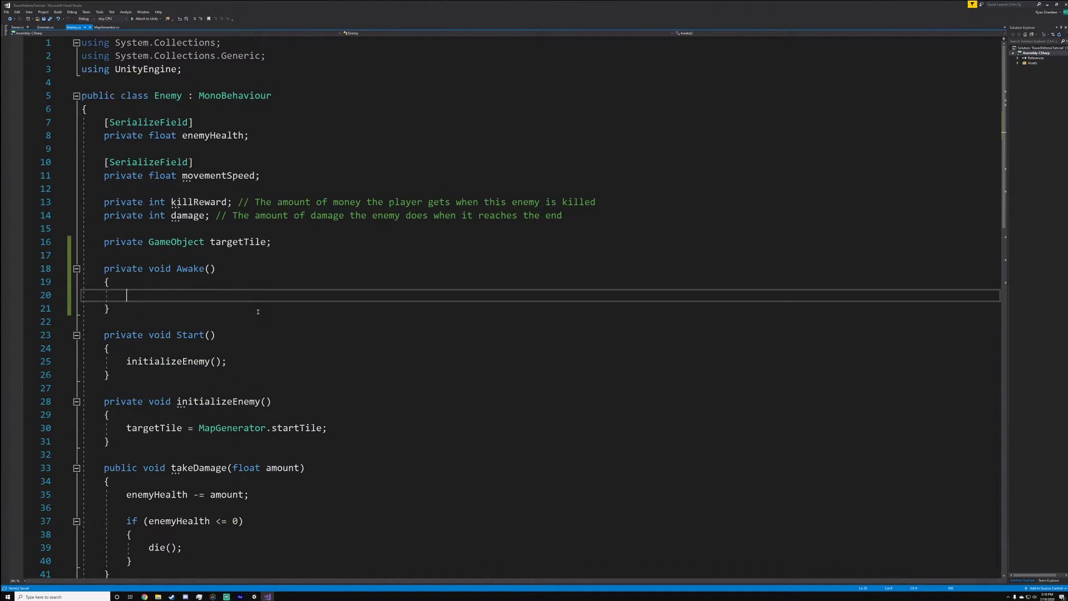
text(enemi)
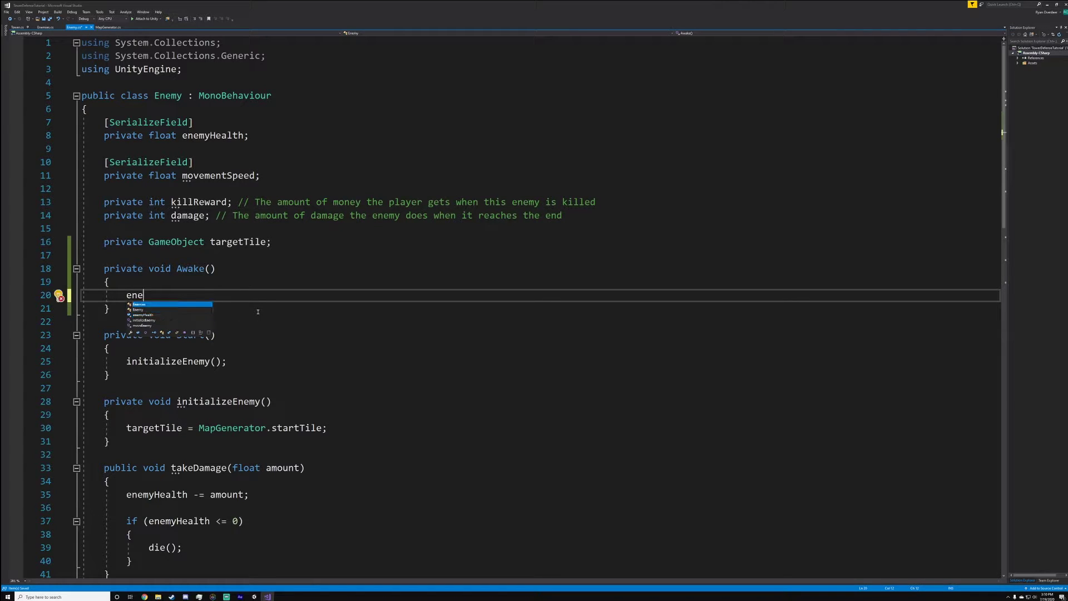
text(.enemies.add)
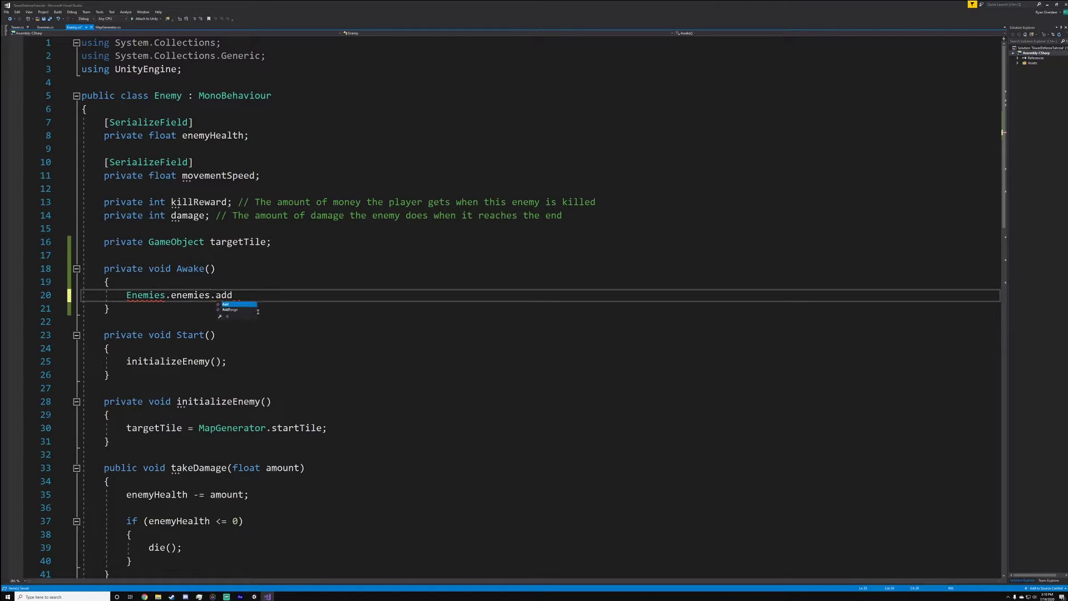
text((tran)
key(Tab)
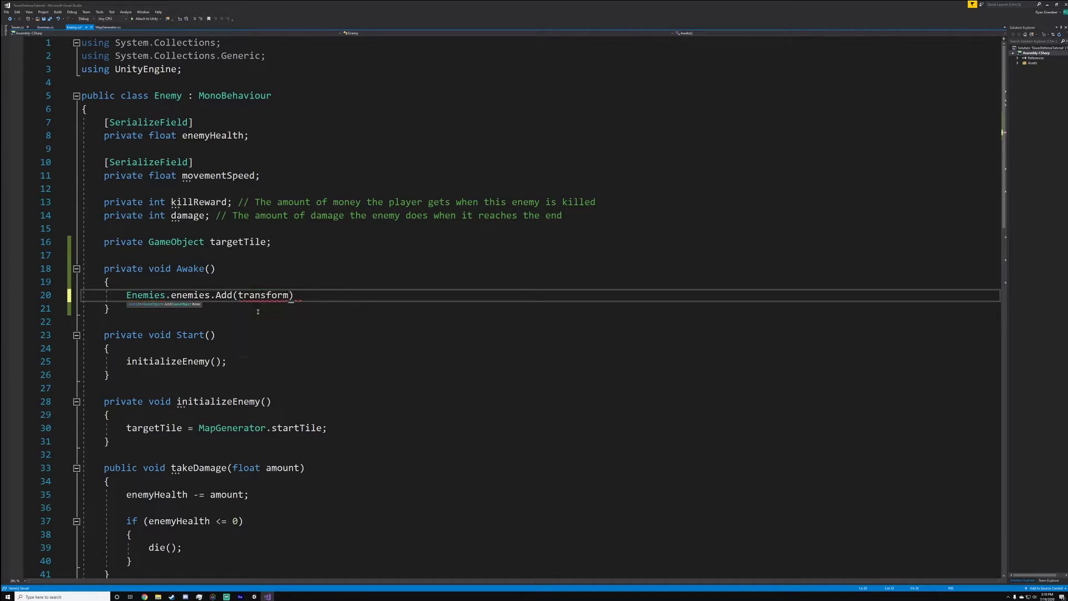
key(BackSpace)
key(BackSpace)
key(BackSpace)
key(BackSpace)
text(gam)
key(Tab)
text();)
key(ctrl+s)
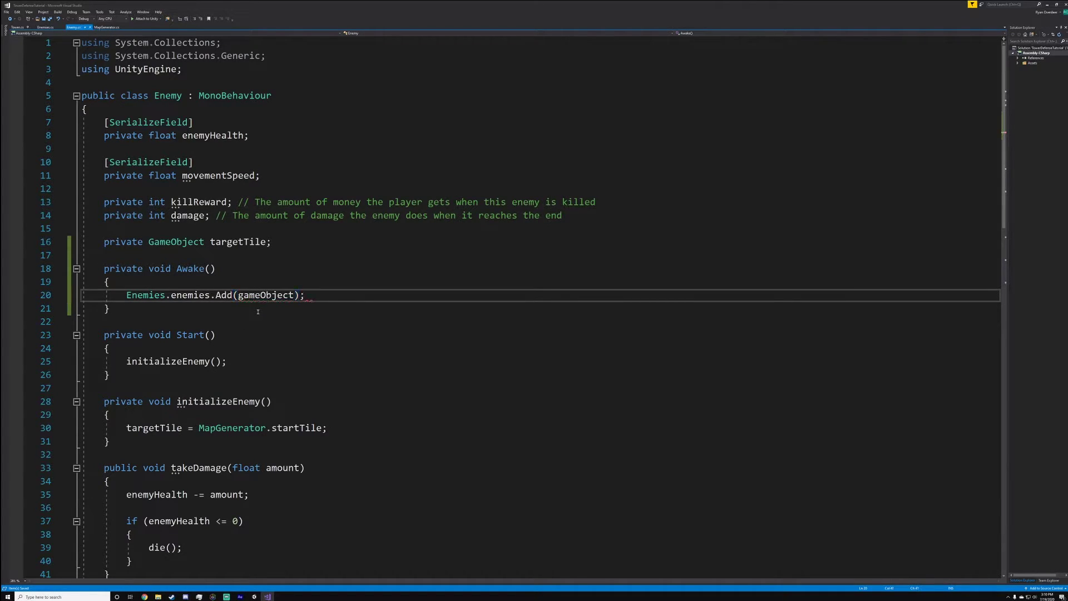
drag(347, 299, 125, 295)
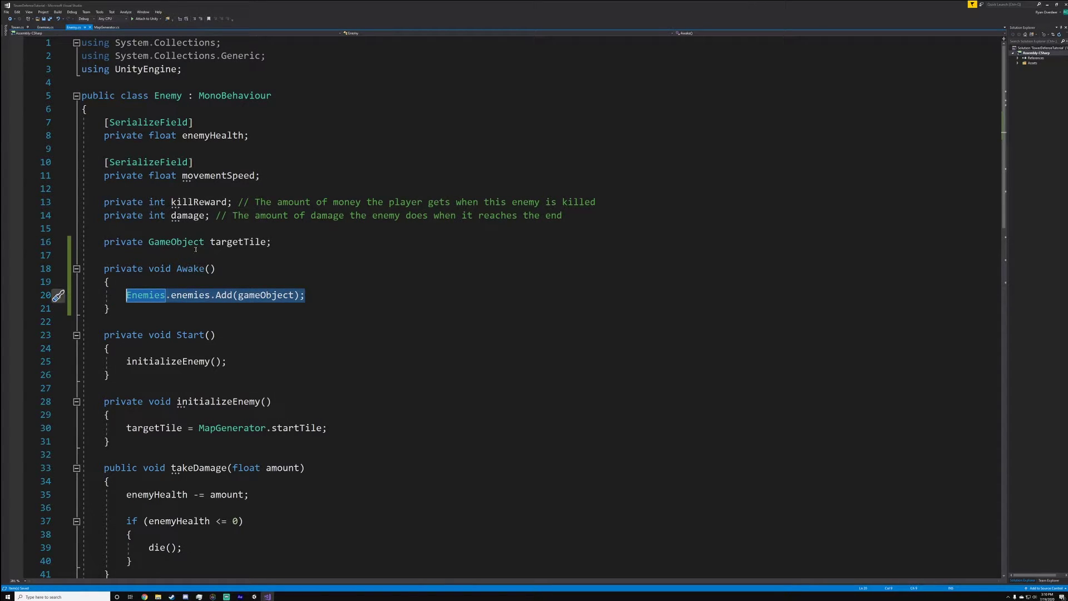
scroll(179, 376, down, 2)
scroll(179, 375, down, 2)
Insert Enemies.enemies.Remove(gameObject); above Destroy in the die() method.
click(183, 480)
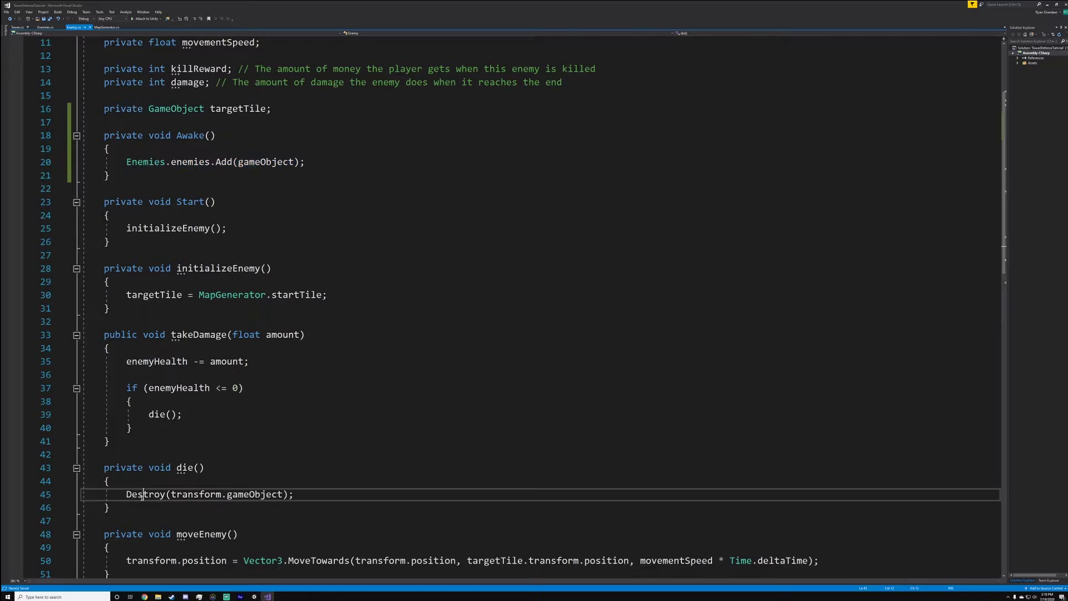
key(Return)
text(ene)
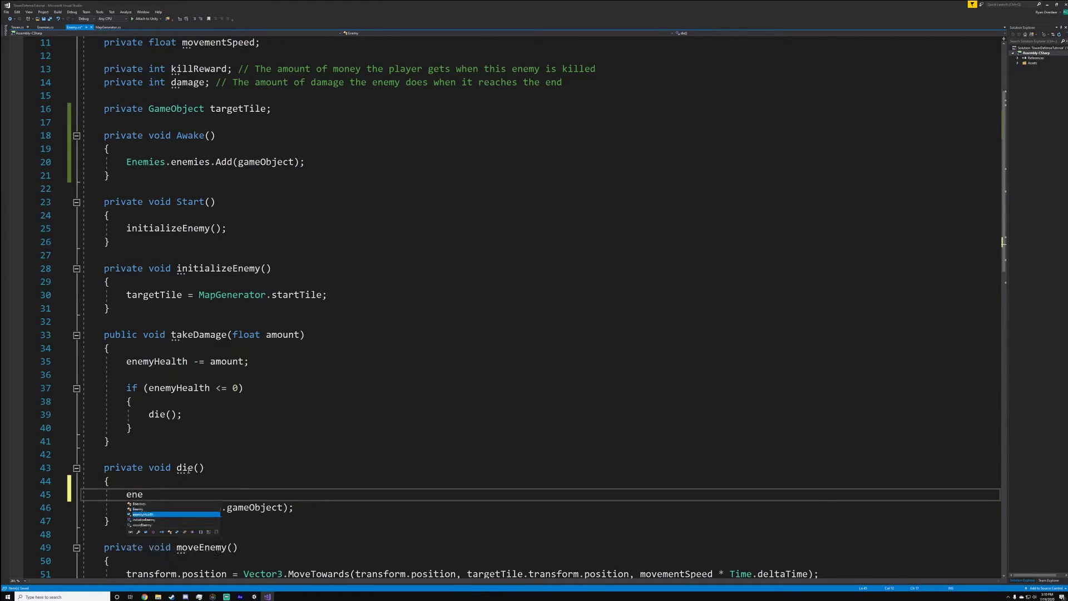
text(m)
key(Tab)
text(.)
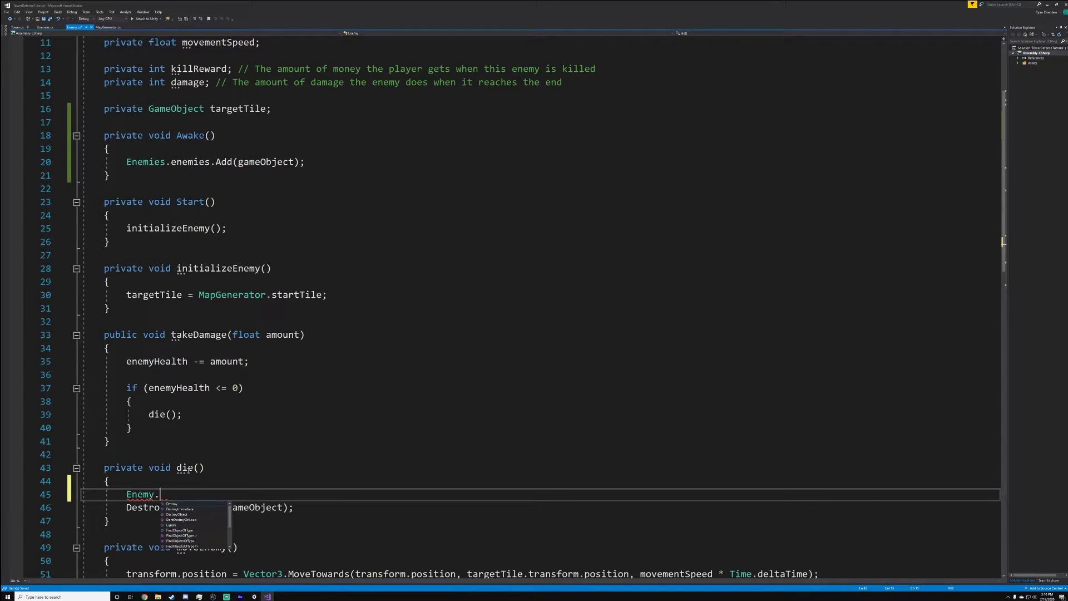
text(en)
key(BackSpace)
key(BackSpace)
key(BackSpace)
text(ies)
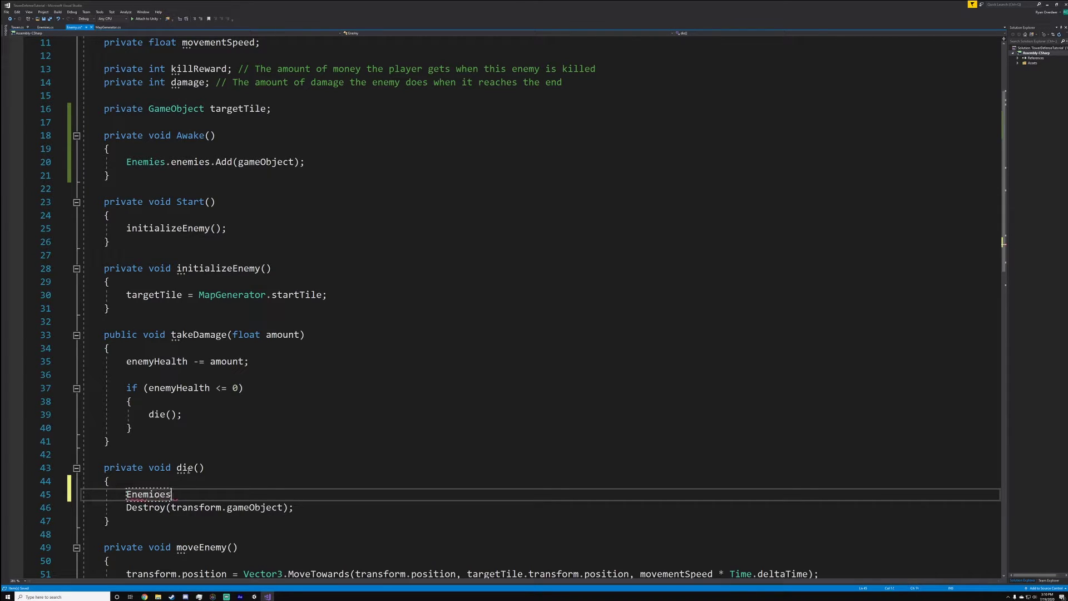
text(.ene)
key(Tab)
text(.)
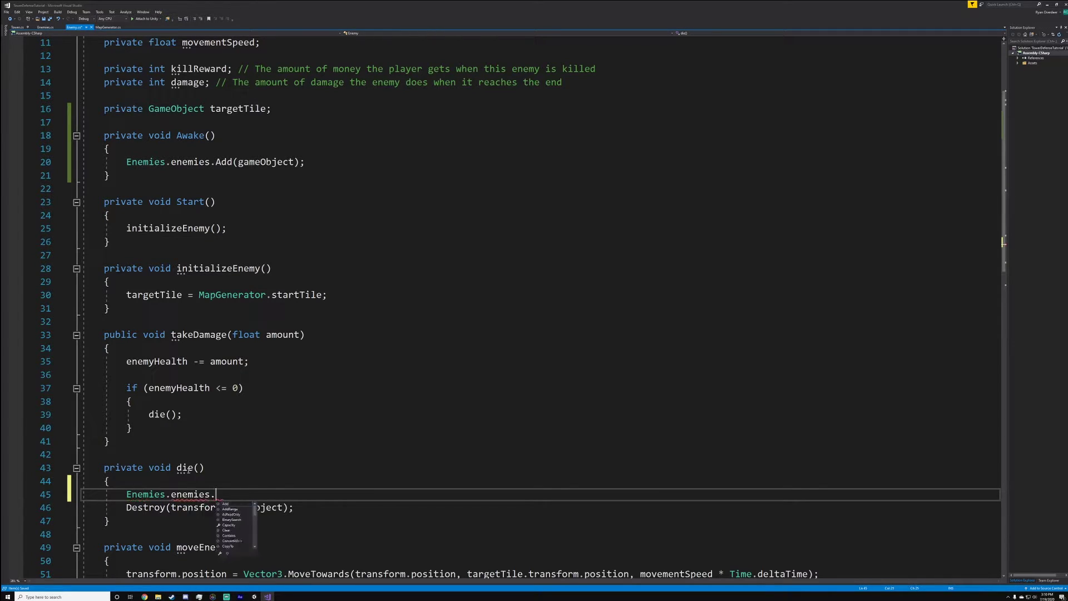
text(Re)
key(Tab)
text((gameO)
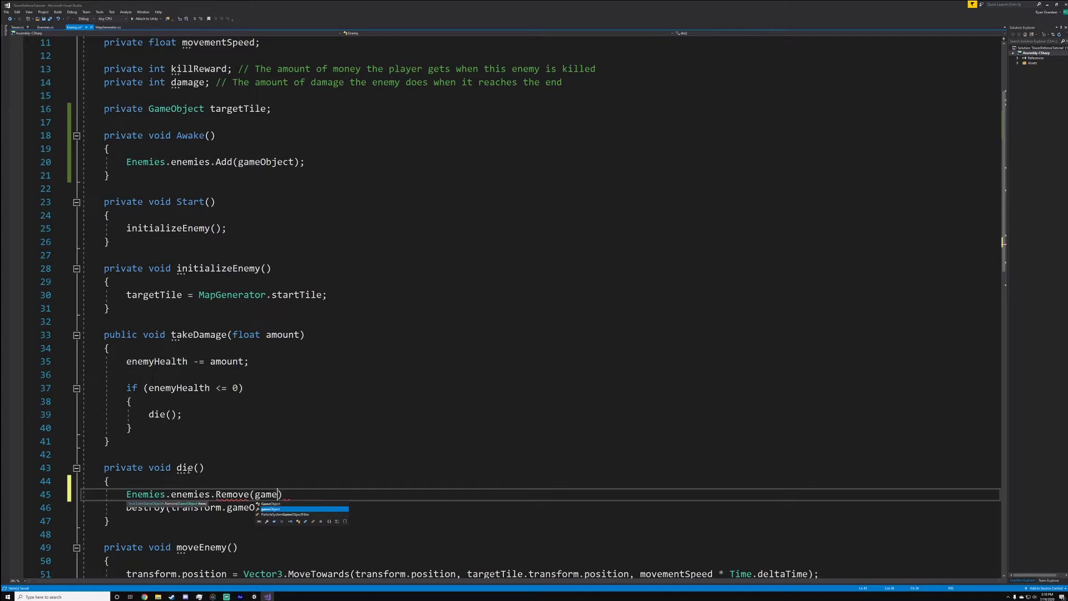
key(Tab)
text();)
Save Enemy.cs and select the Add and Remove statements to compare them.
key(ctrl+s)
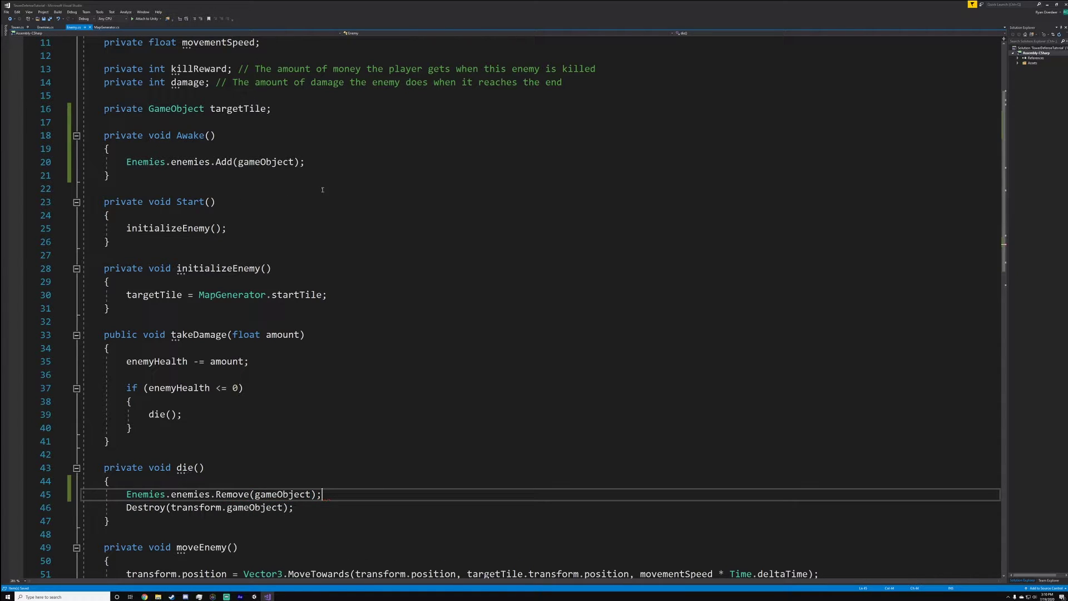
drag(305, 161, 126, 161)
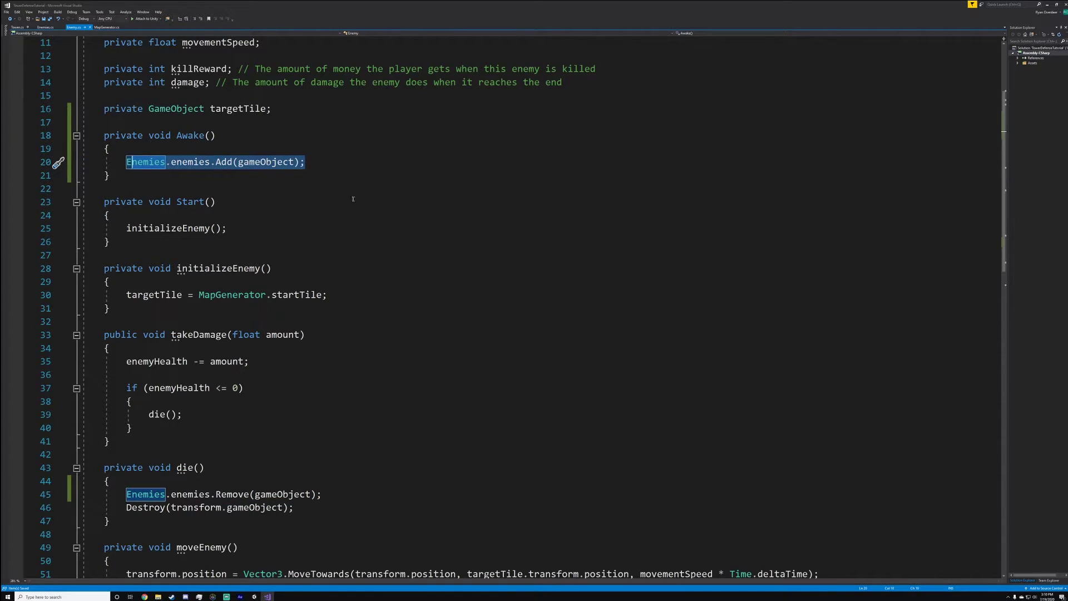
drag(321, 493, 126, 493)
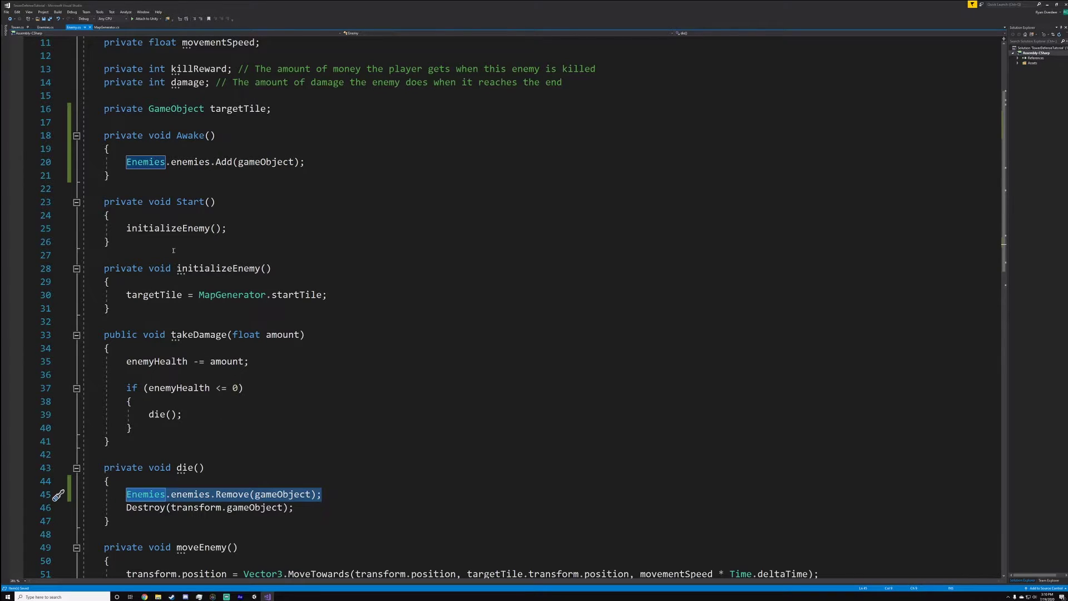
In Tower.cs, declare GameObject currentNearestEnemy and fix the updateNeartestEnemy name typo.
click(17, 27)
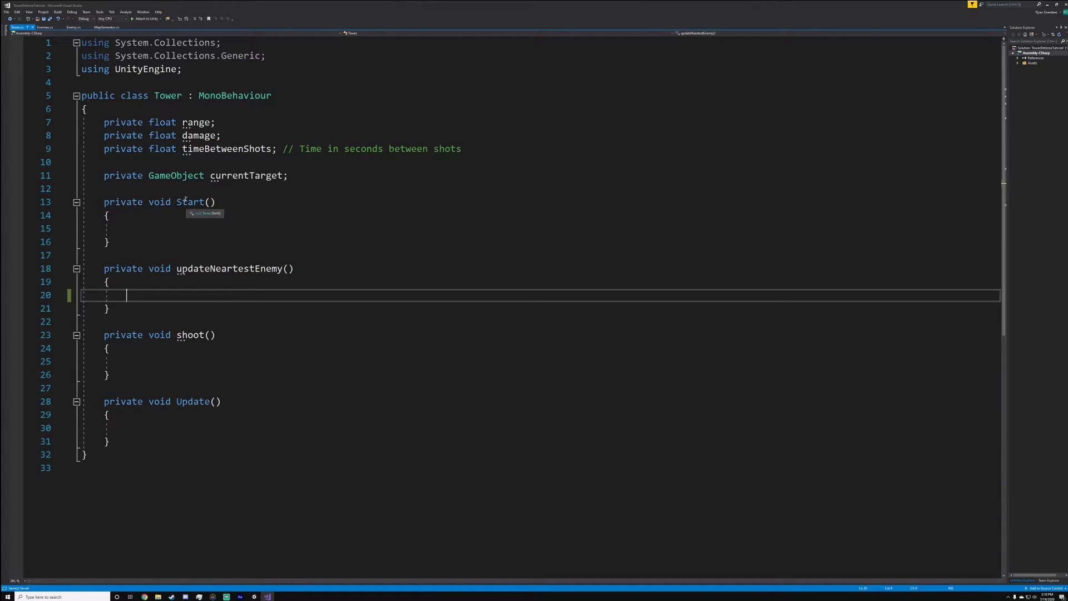
text(foreach()
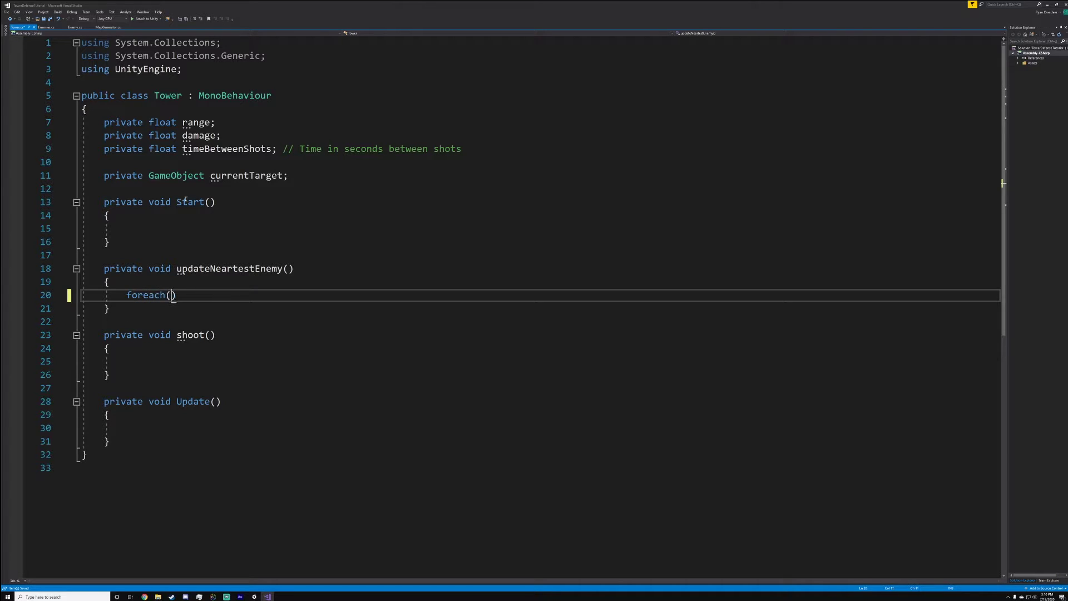
key(BackSpace)
key(BackSpace)
key(BackSpace)
text(game)
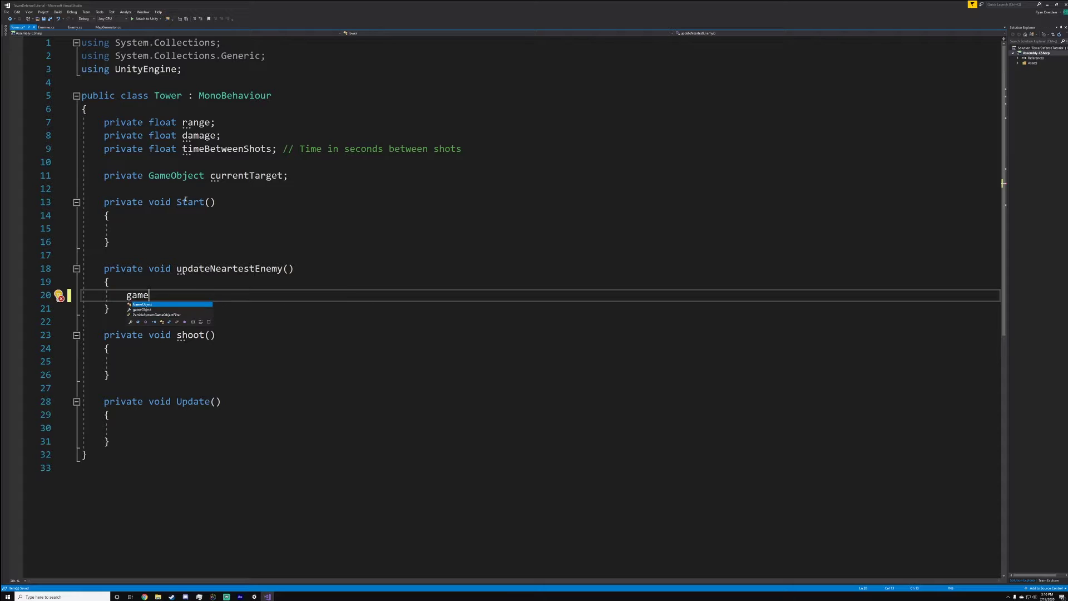
text(o currentn)
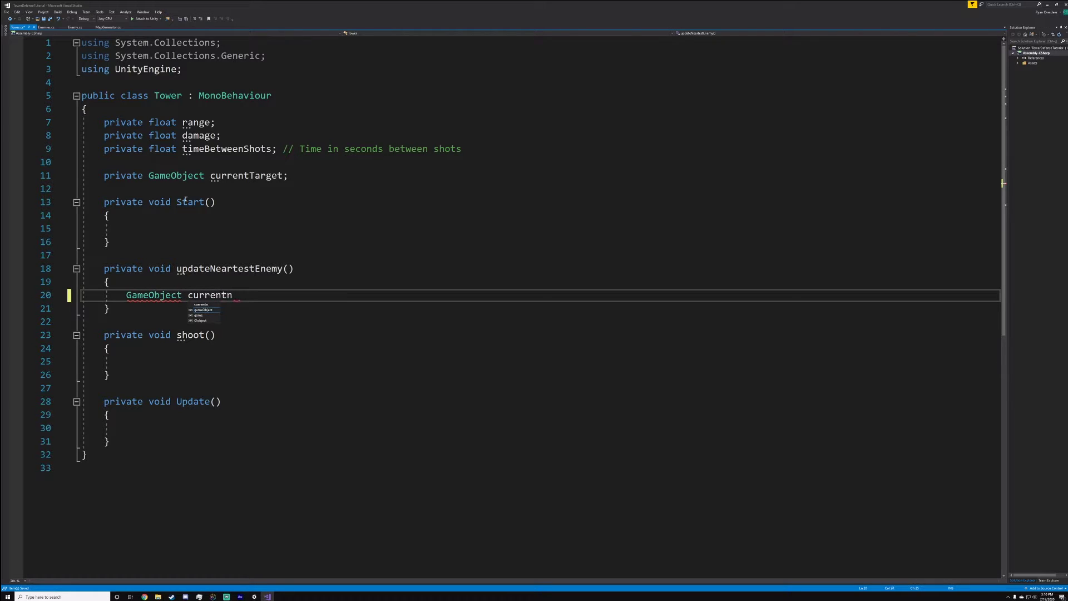
key(BackSpace)
key(BackSpace)
text(Nearest)
click(238, 269)
key(BackSpace)
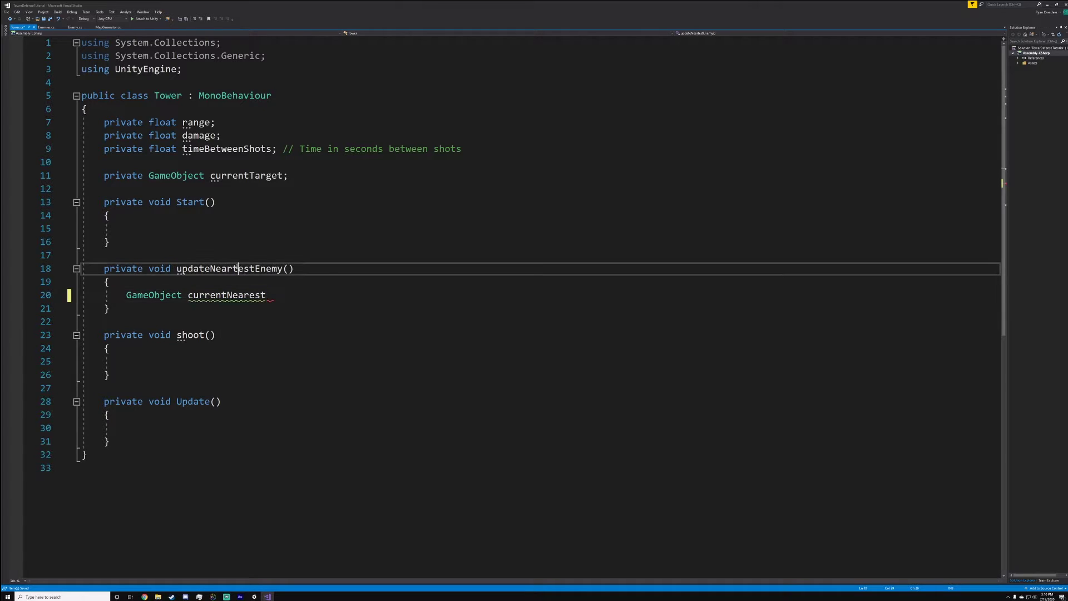
click(284, 293)
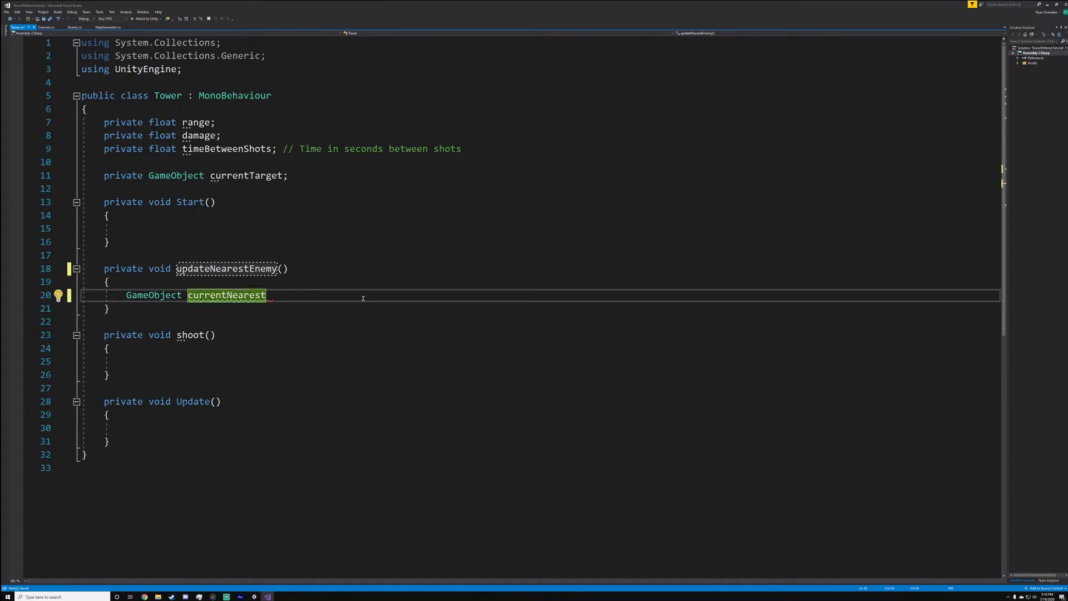
text(En)
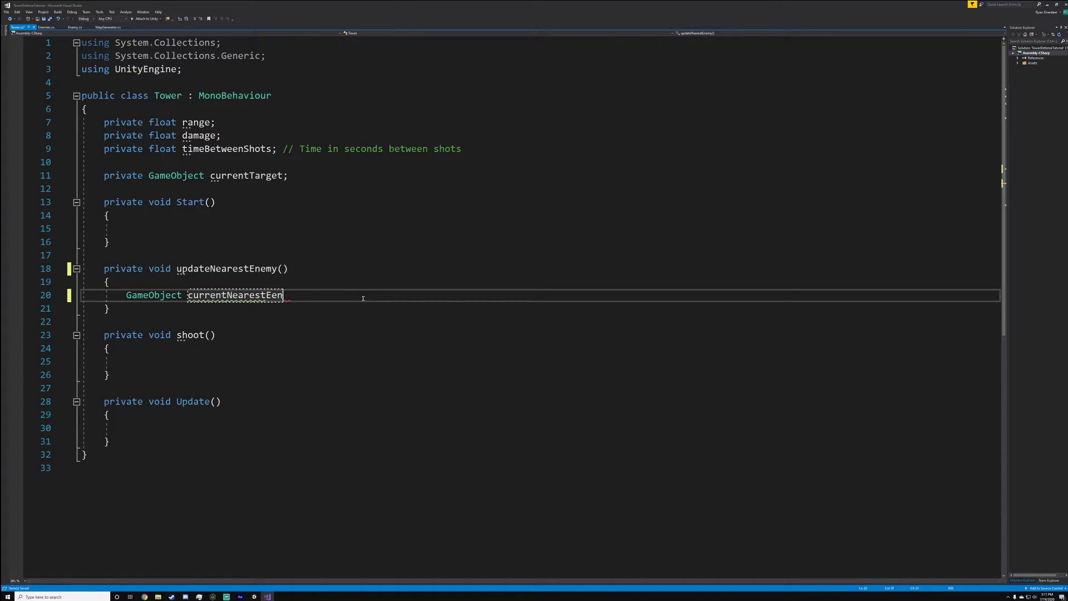
text(emy;)
key(Return)
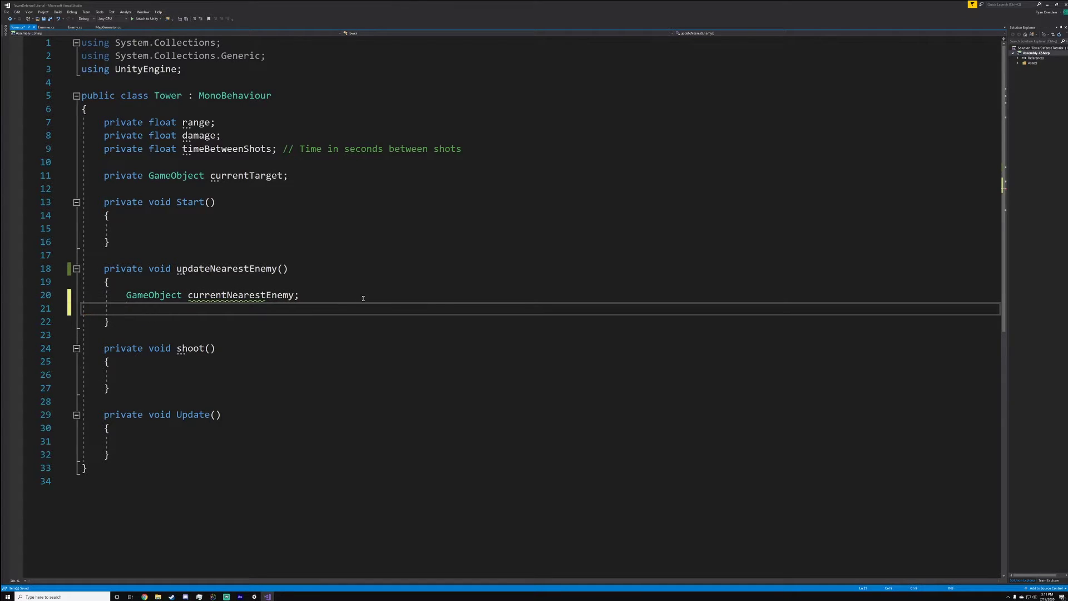
key(Return)
Add an empty foreach (GameObject enemy in Enemies.enemies) loop below the declaration.
text(foreach()
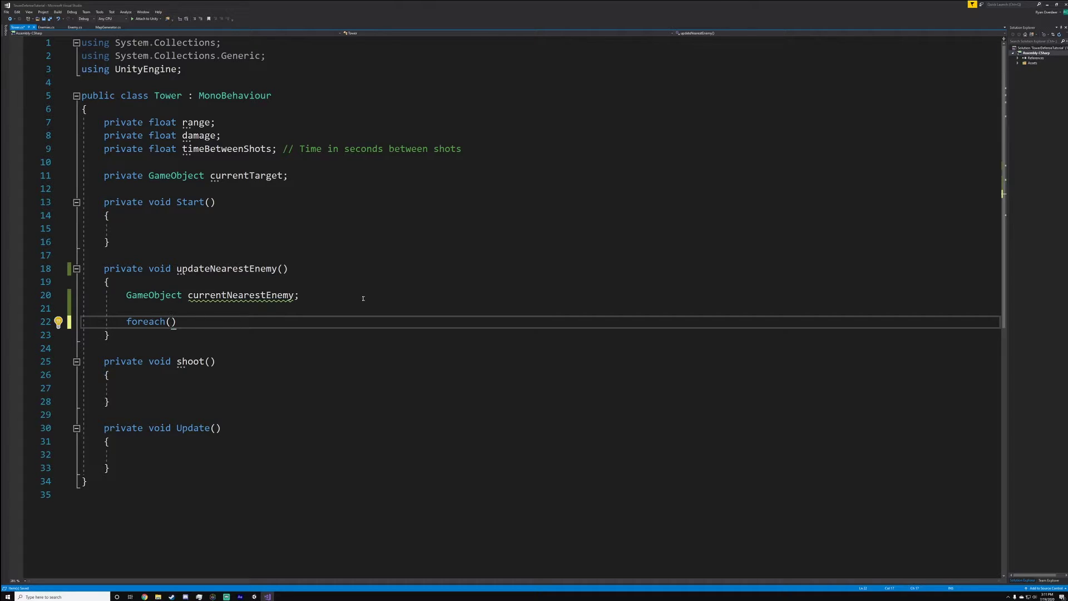
text(game )
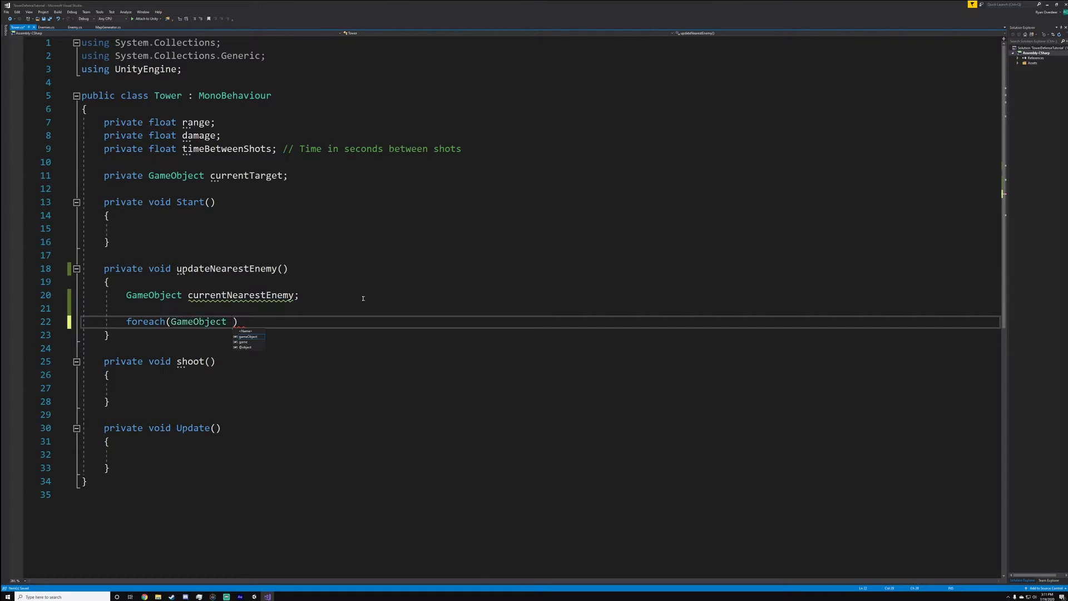
text(enemy in )
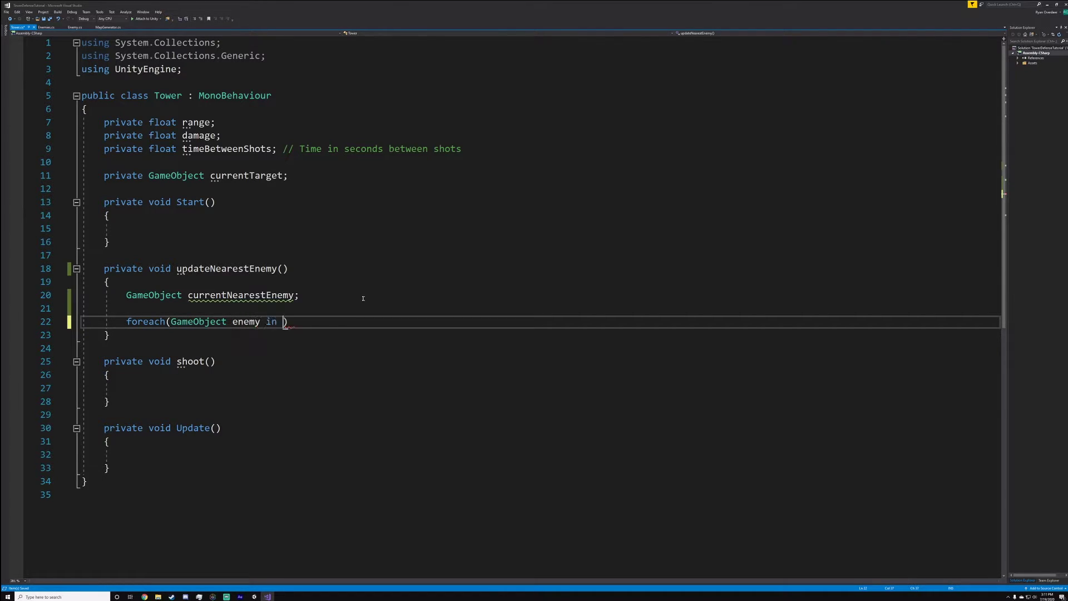
text(ene)
key(Tab)
text(.)
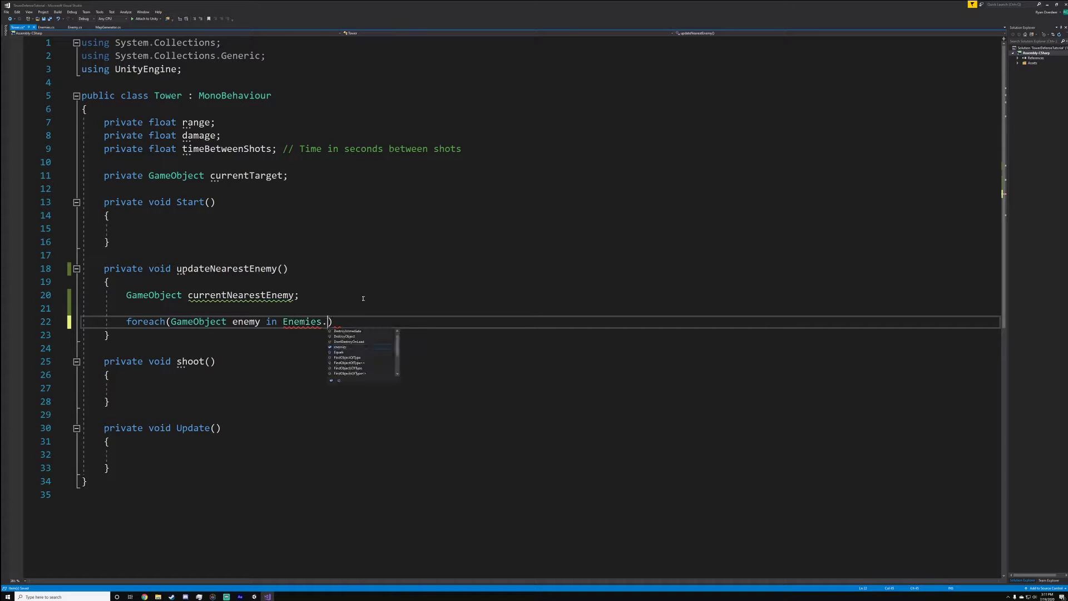
text(en)
key(Tab)
key(End)
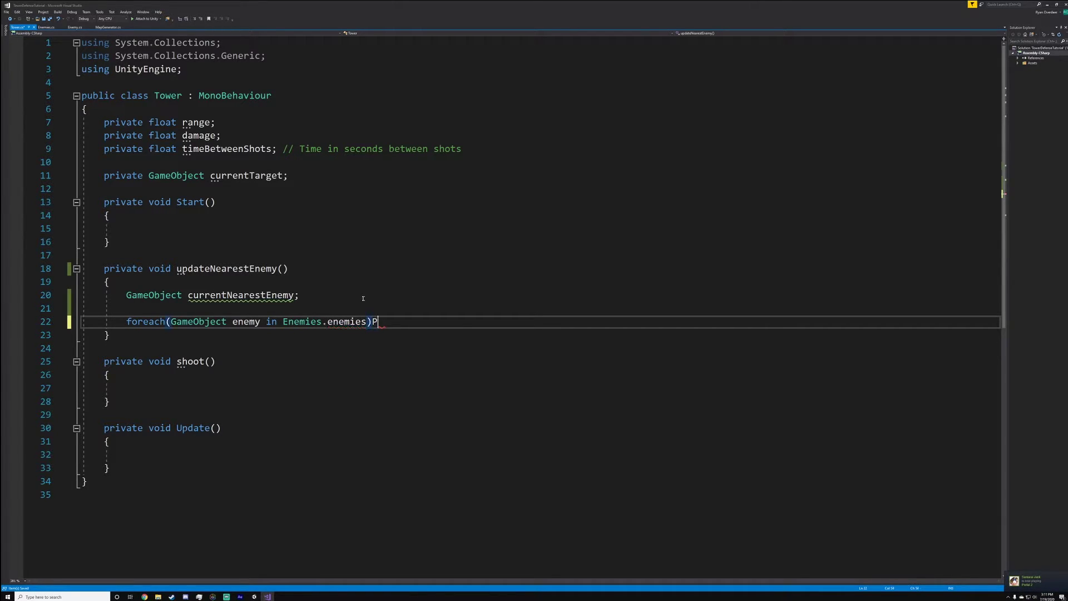
key(Return)
text({)
key(Return)
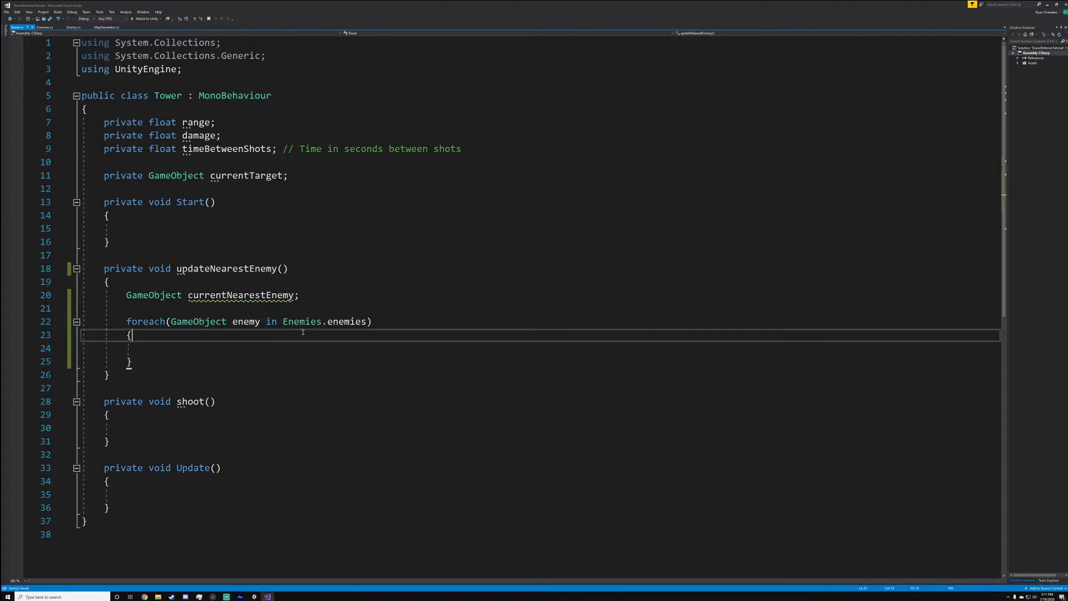
Declare float distance; at the top of updateNearestEnemy.
click(362, 296)
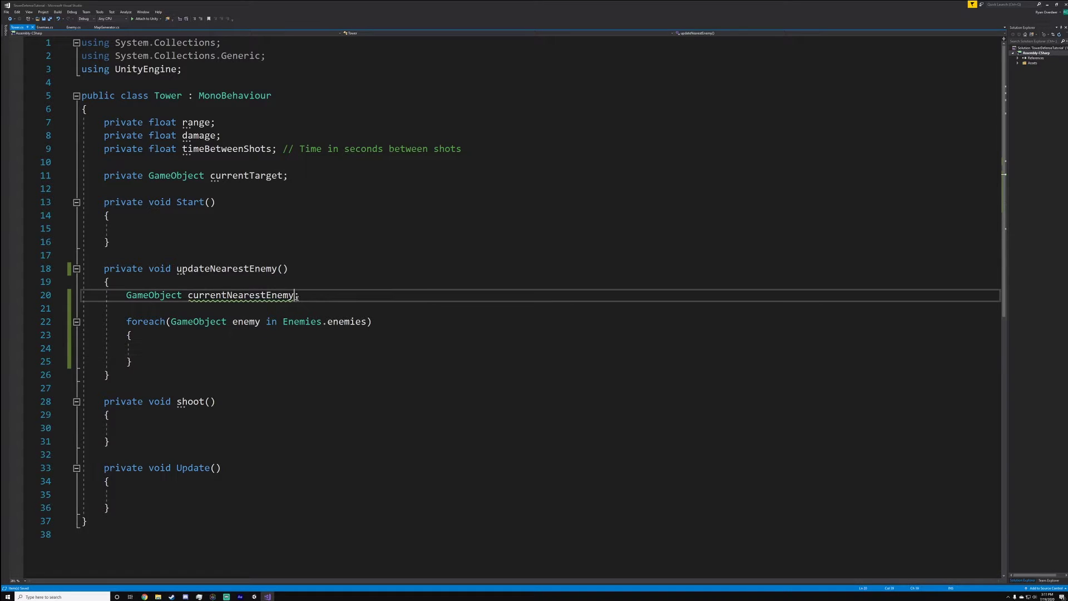
key(Return)
key(Return)
text(float d)
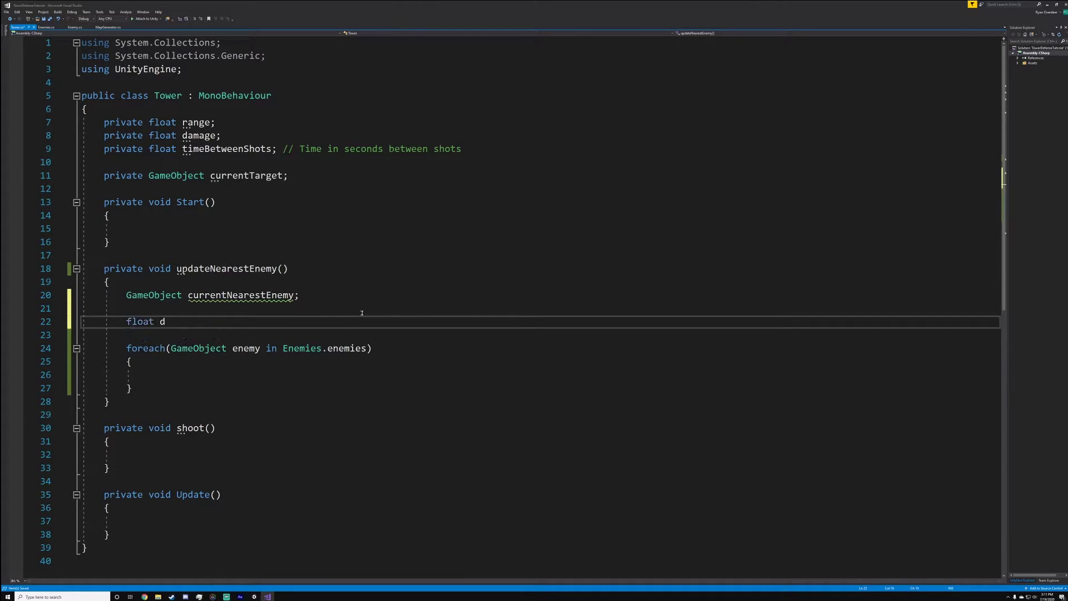
text(istance;)
Inside the foreach, start float _distance as transform.position minus enemy.transform.position.
click(177, 370)
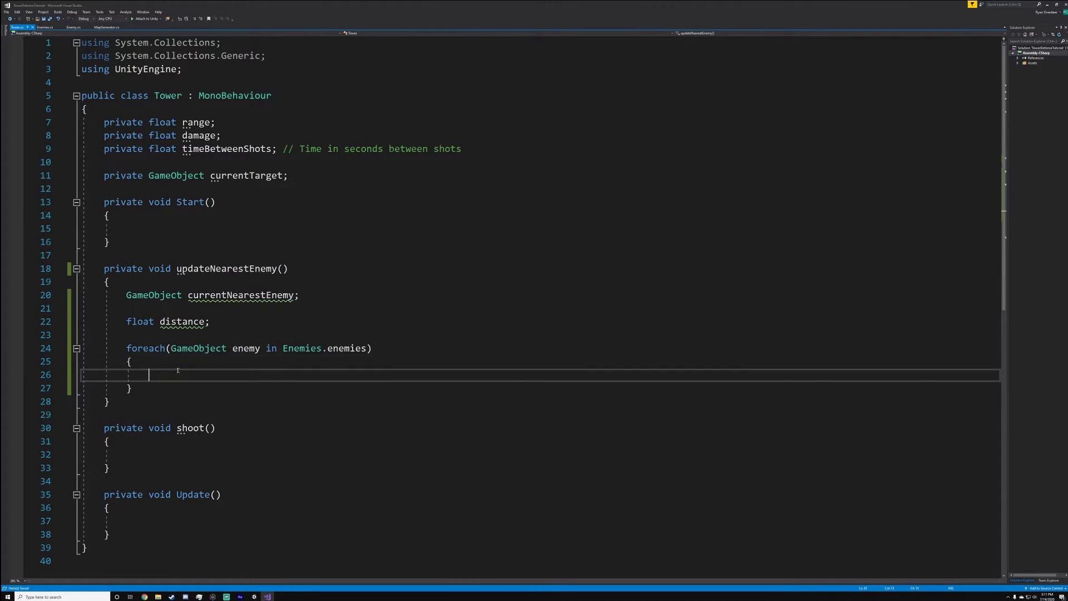
text(float _dista)
text(nce = ene)
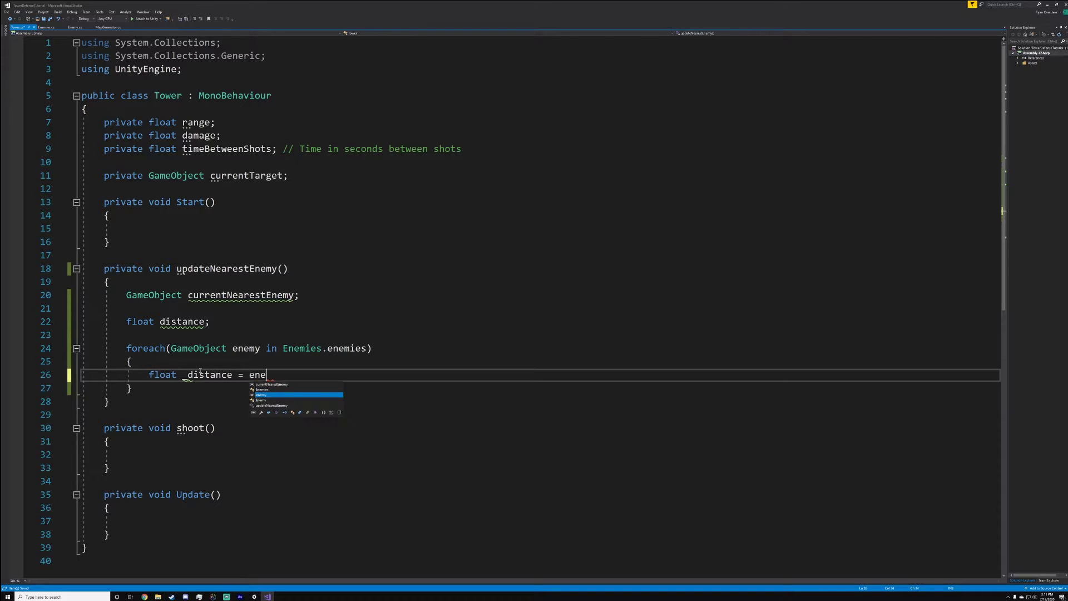
text(my.transform.)
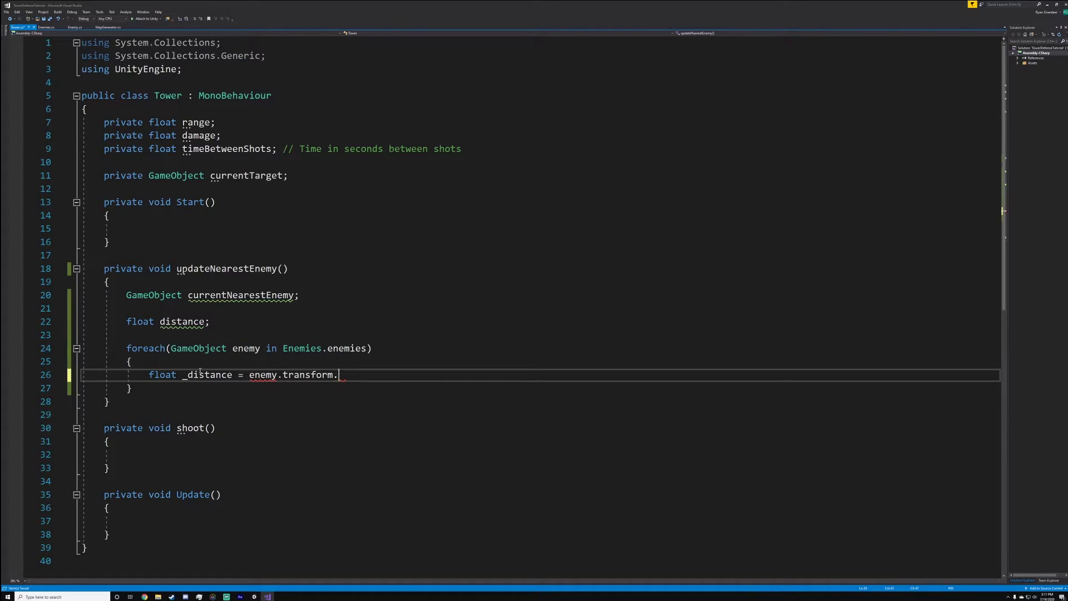
text(position)
text(-)
key(BackSpace)
key(BackSpace)
key(BackSpace)
key(BackSpace)
key(BackSpace)
key(BackSpace)
key(BackSpace)
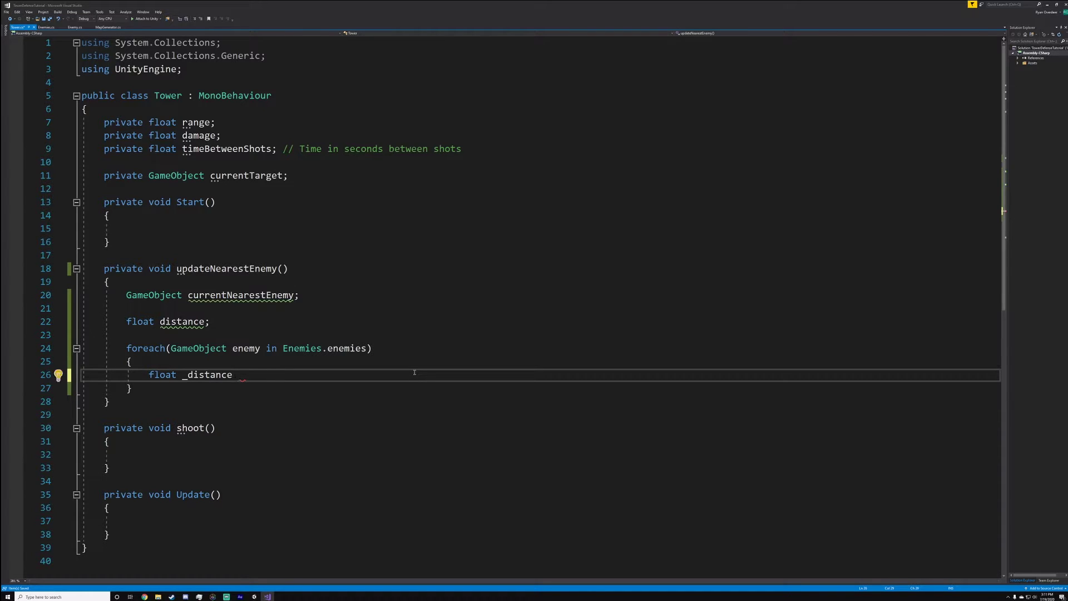
text(= transform.)
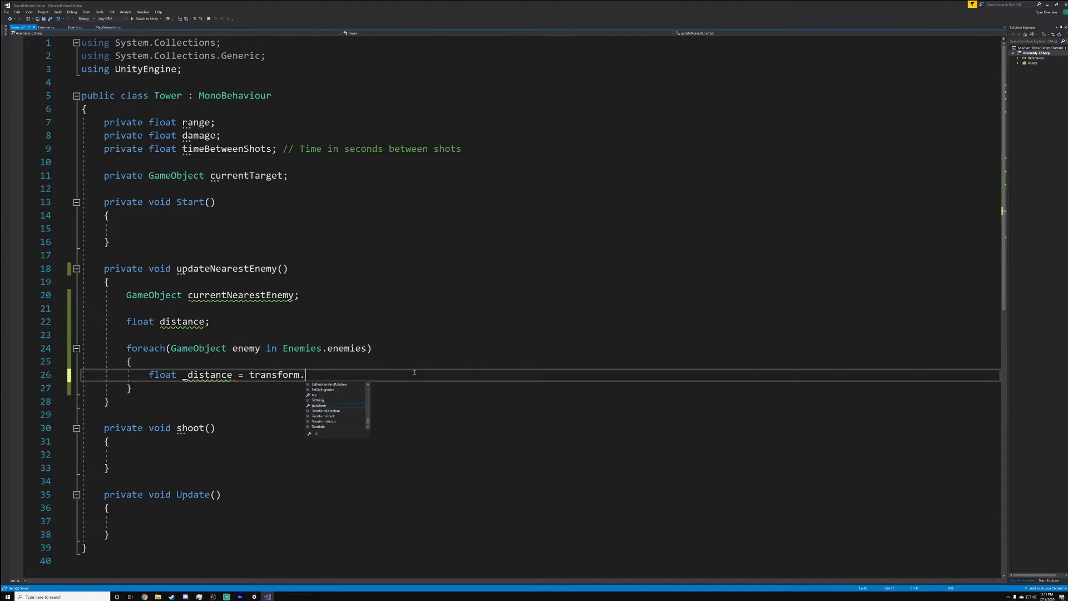
text(pos)
key(Tab)
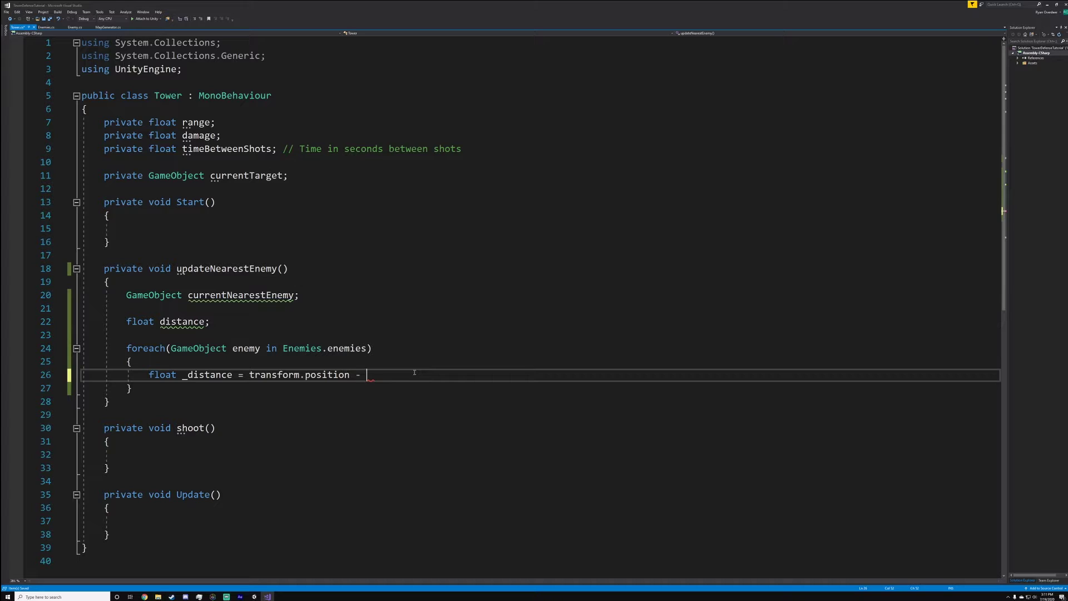
text(enemy.transform.pos)
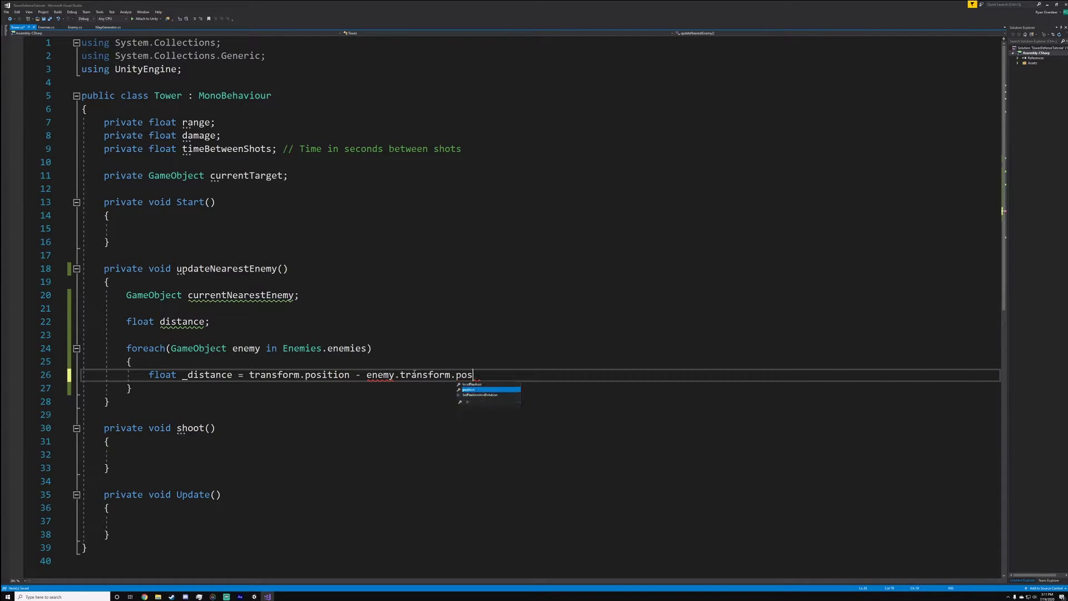
key(Tab)
Wrap the offset in parentheses with .magnitude, then begin if (_distance < distance.
text(()
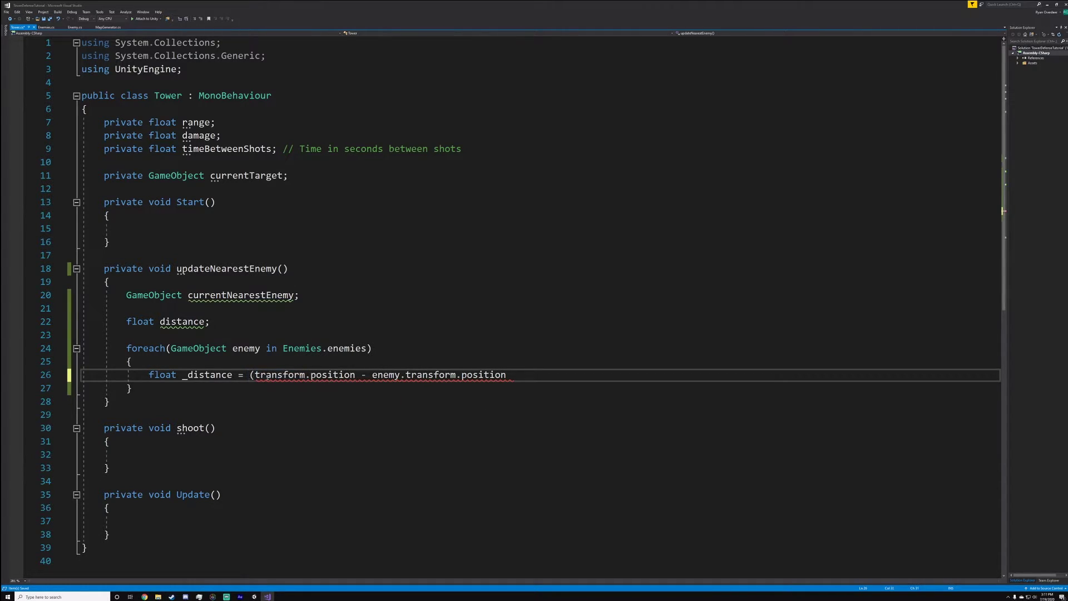
text().)
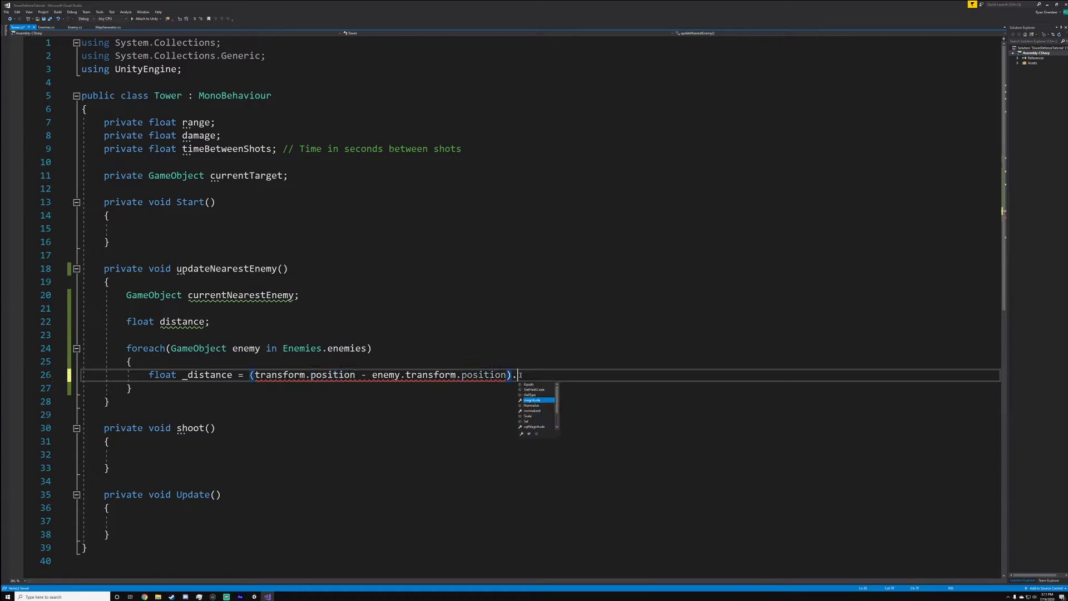
text(magn)
key(BackSpace)
key(BackSpace)
key(BackSpace)
text(a)
key(BackSpace)
text(mag)
key(Tab)
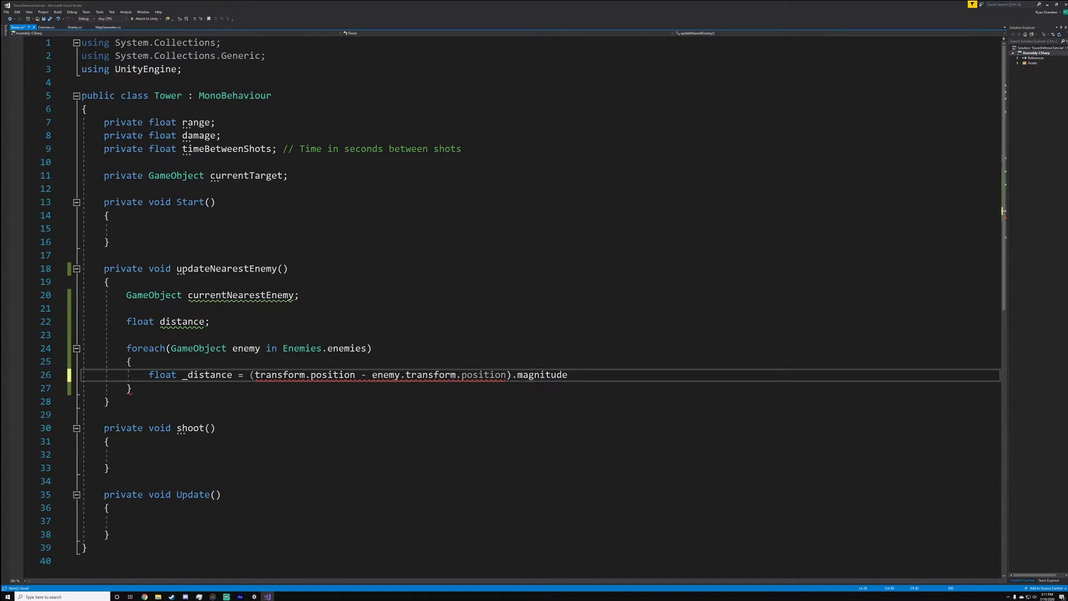
text(;)
key(Return)
key(Return)
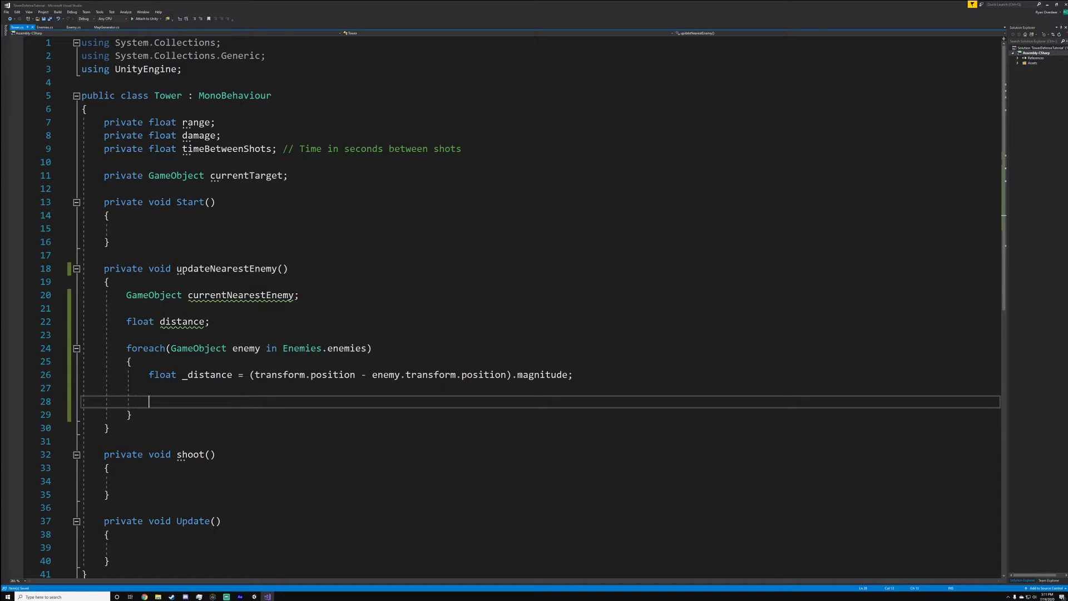
text(if (_dis)
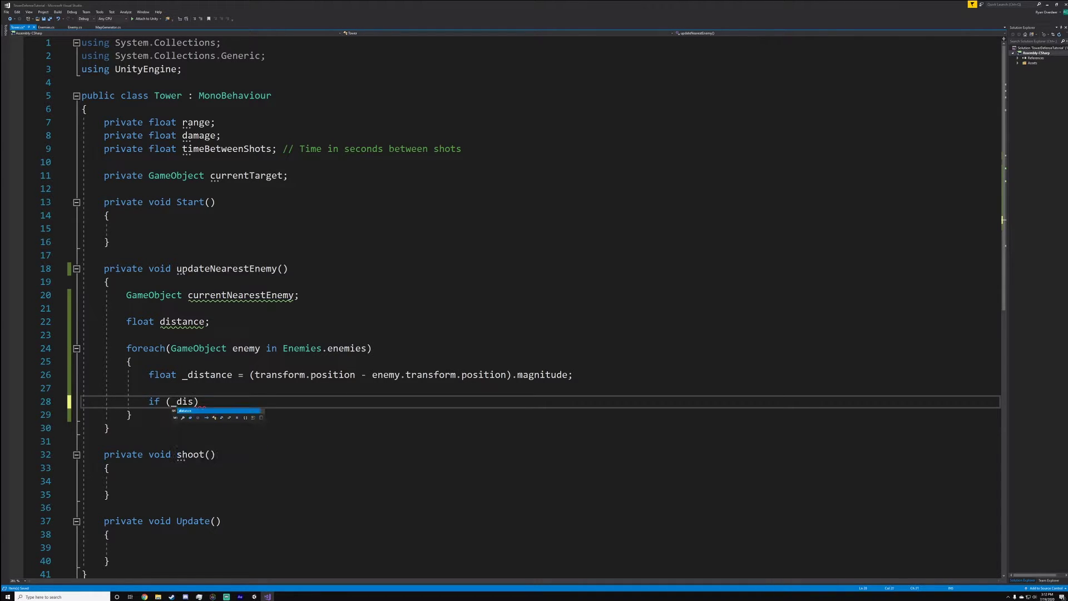
text(tance < dis)
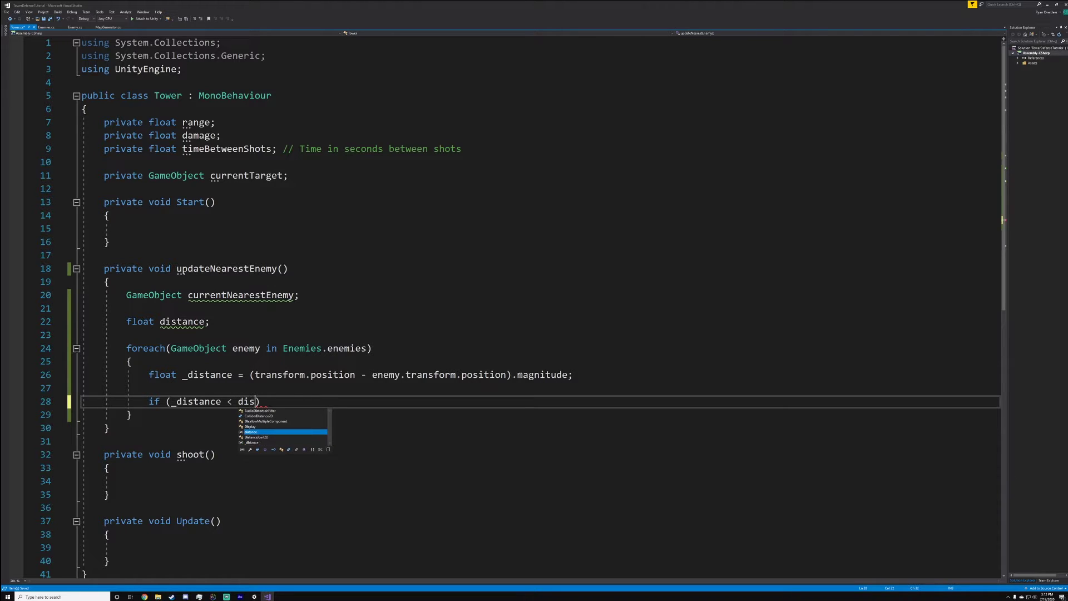
Close the if (_distance < distance) condition and set distance = _distance; inside it.
key(Tab)
key(Right)
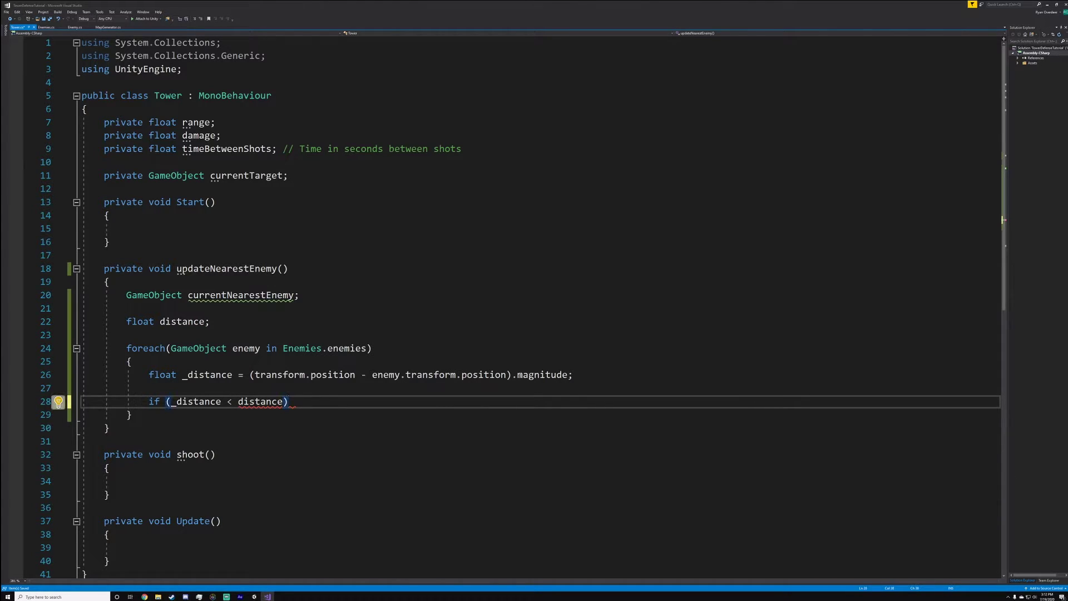
key(Return)
text({)
key(Return)
text(dis)
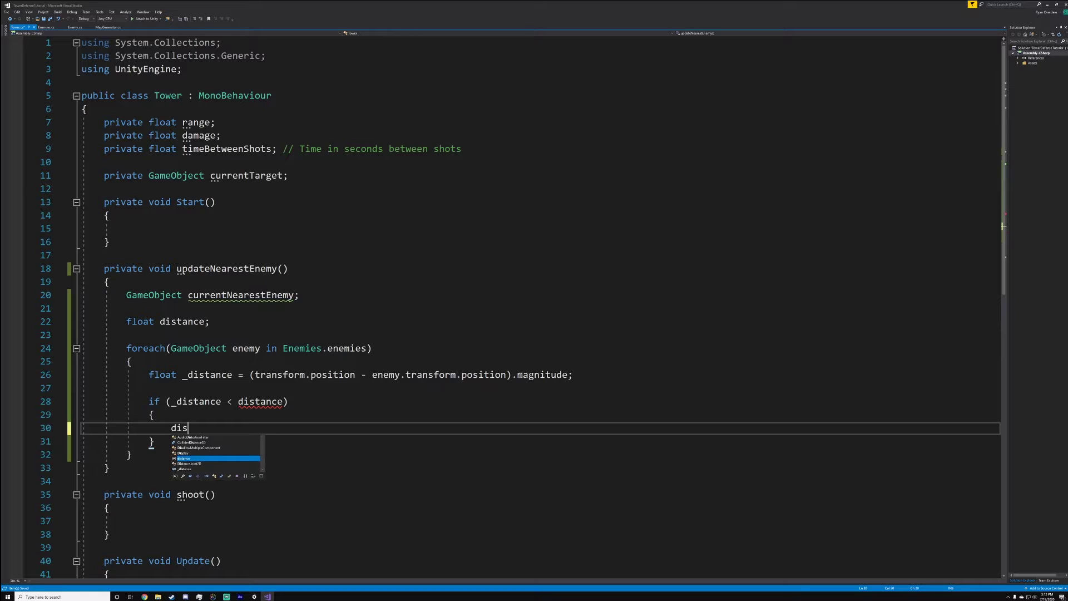
key(Tab)
text(_dis)
key(Tab)
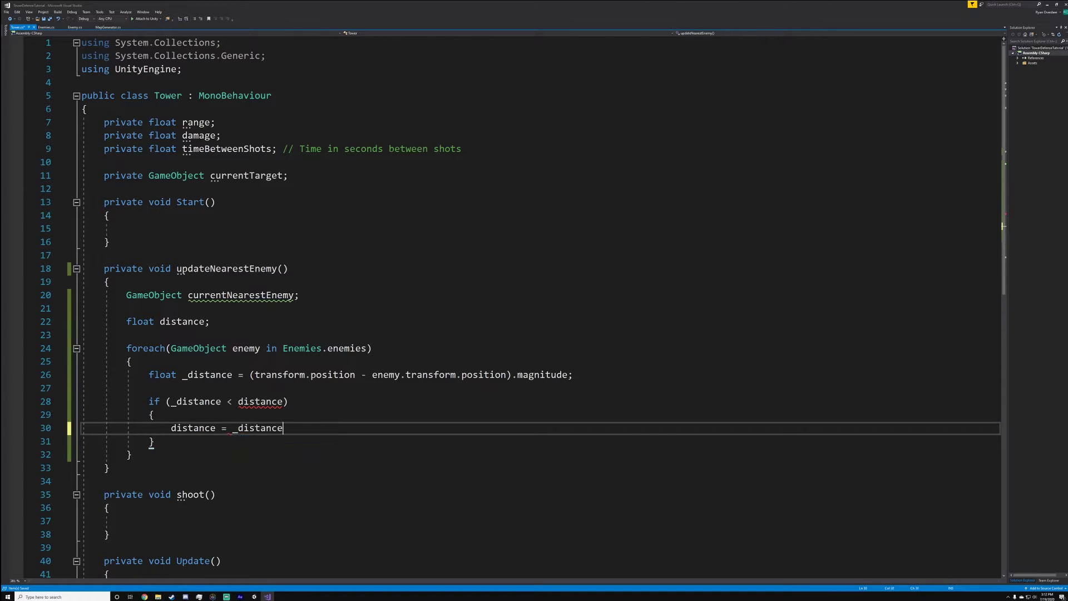
text(;)
Set currentNearestEnemy = enemy; inside the if block.
key(Return)
text(current)
key(Tab)
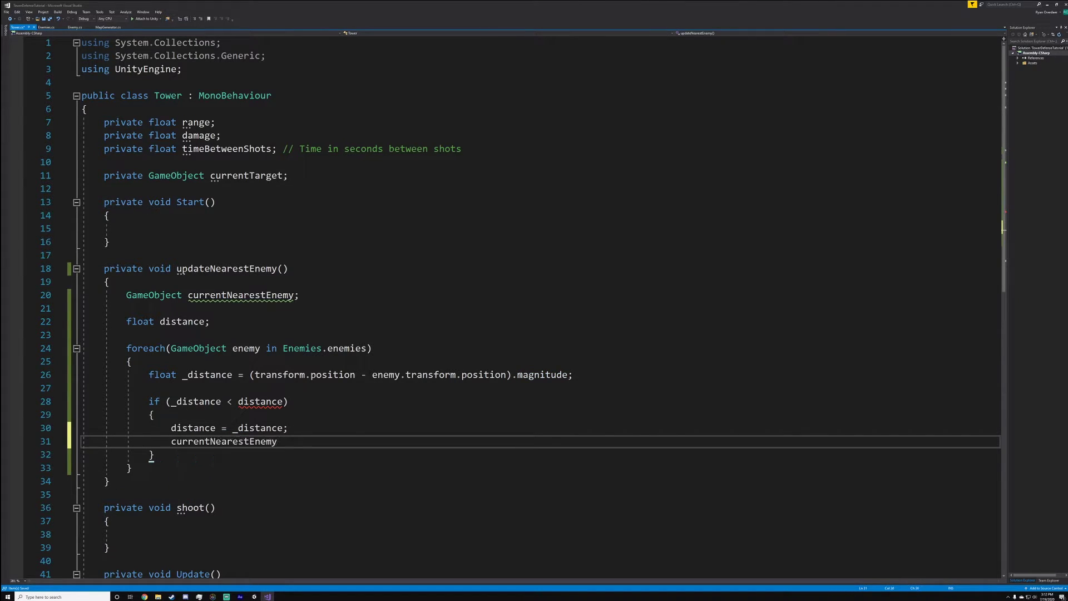
text( = ene)
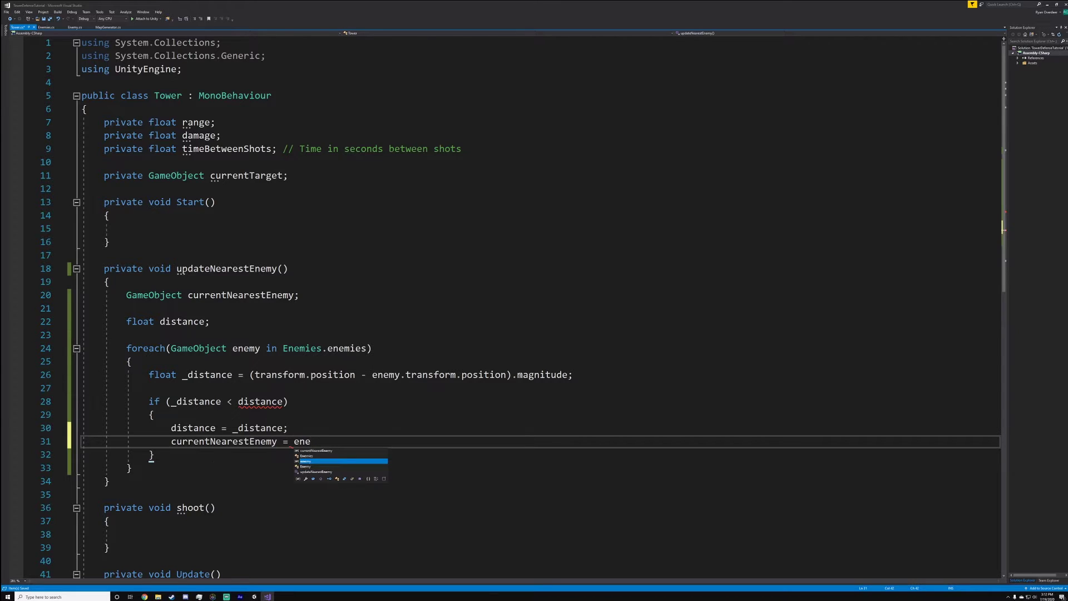
key(Tab)
text(;)
Initialise distance to Mathf.Infinity on line 22 and select the method's lines 20–33.
click(204, 322)
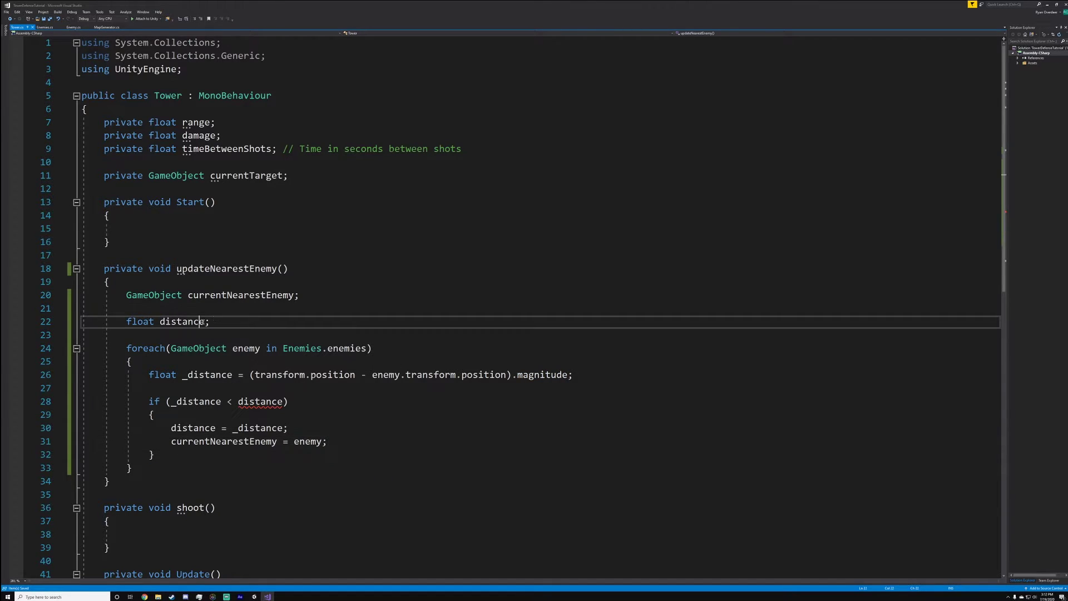
text(= )
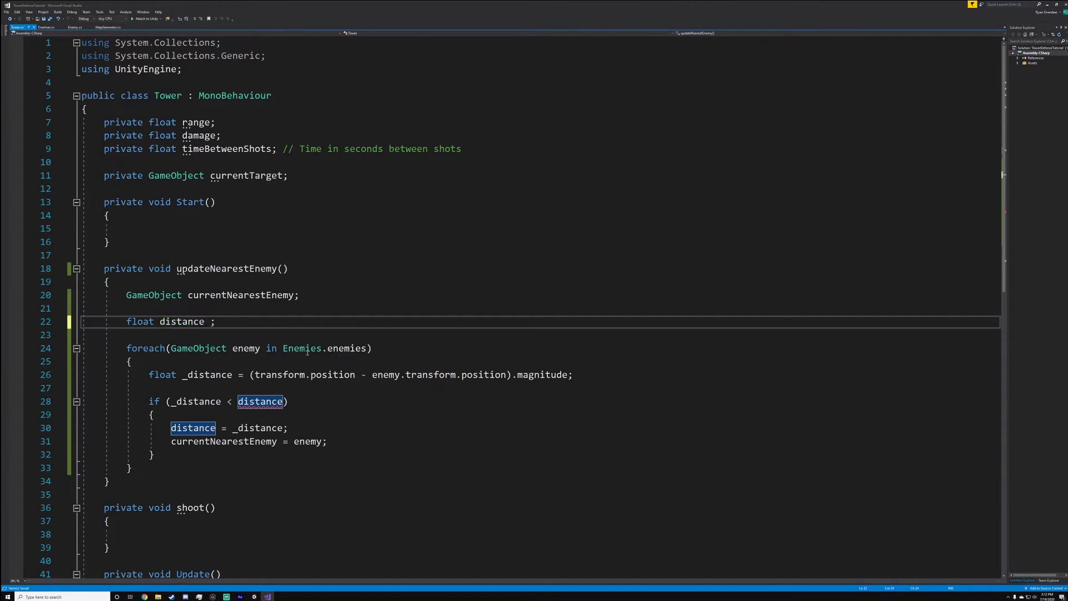
text(Mathf.)
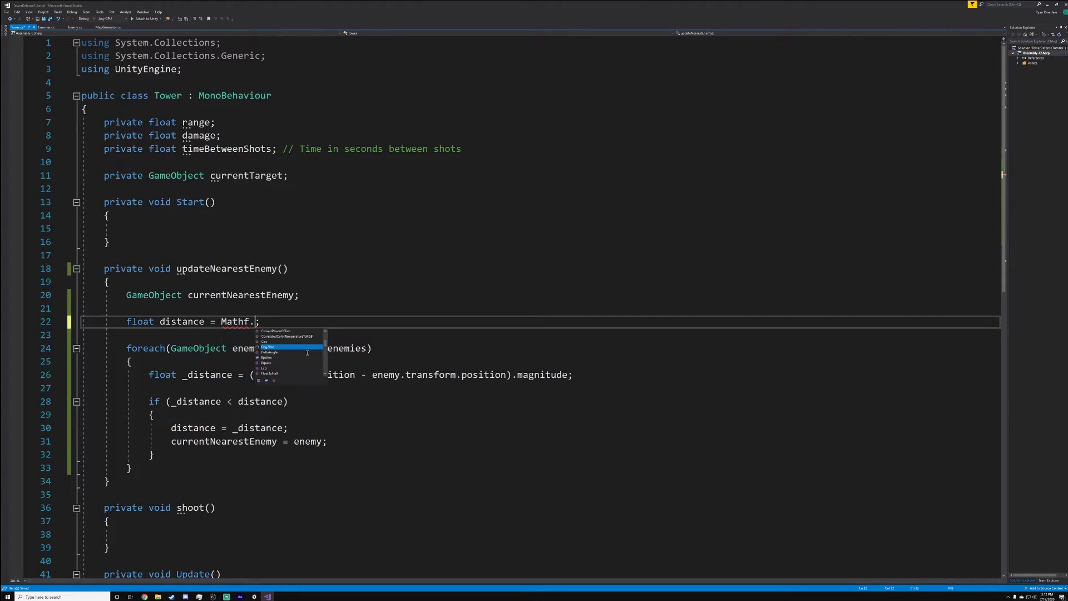
text(inf)
key(Tab)
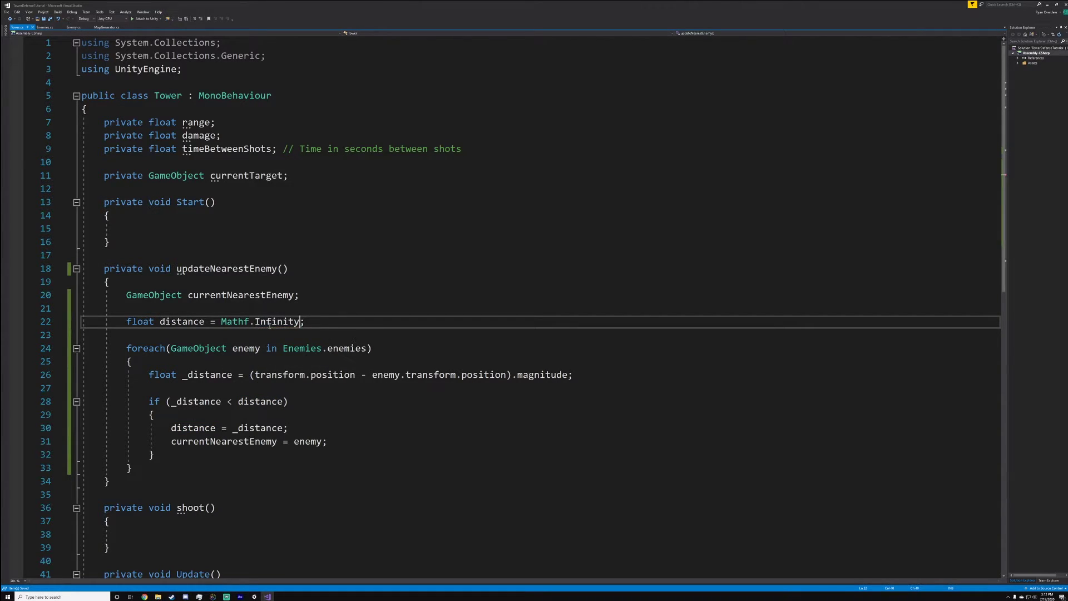
click(241, 452)
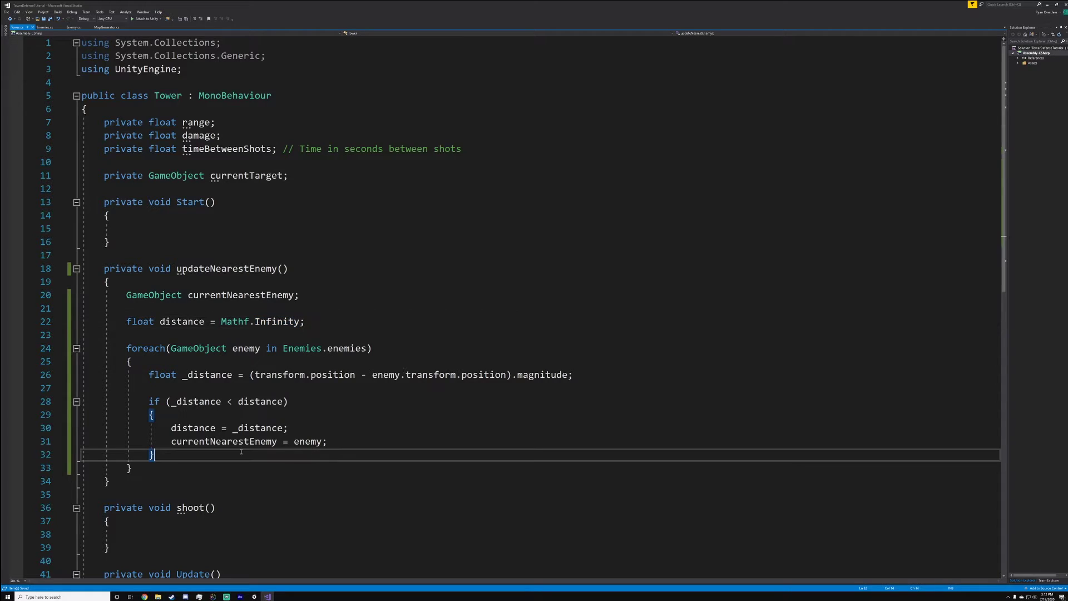
drag(196, 466, 122, 295)
Review the loop code, then add blank lines after the foreach's closing brace on line 33.
click(103, 333)
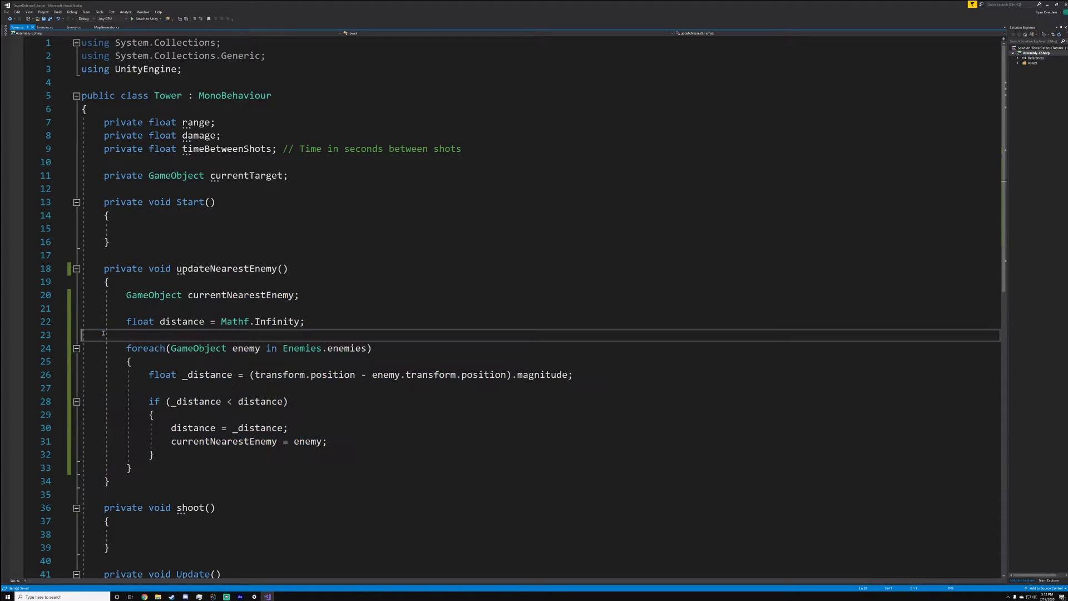
scroll(179, 357, down, 2)
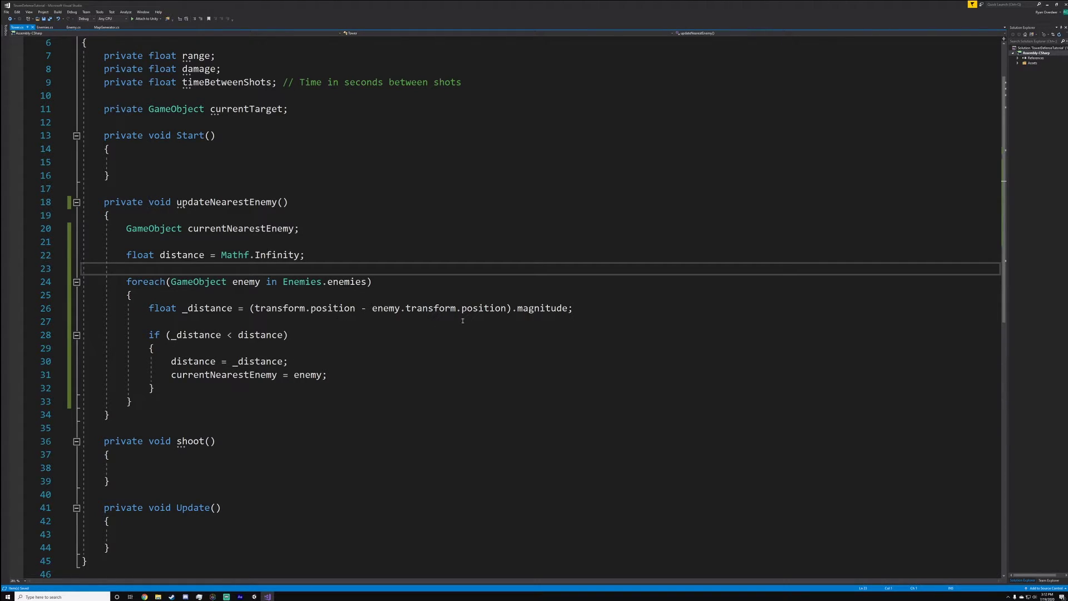
click(254, 322)
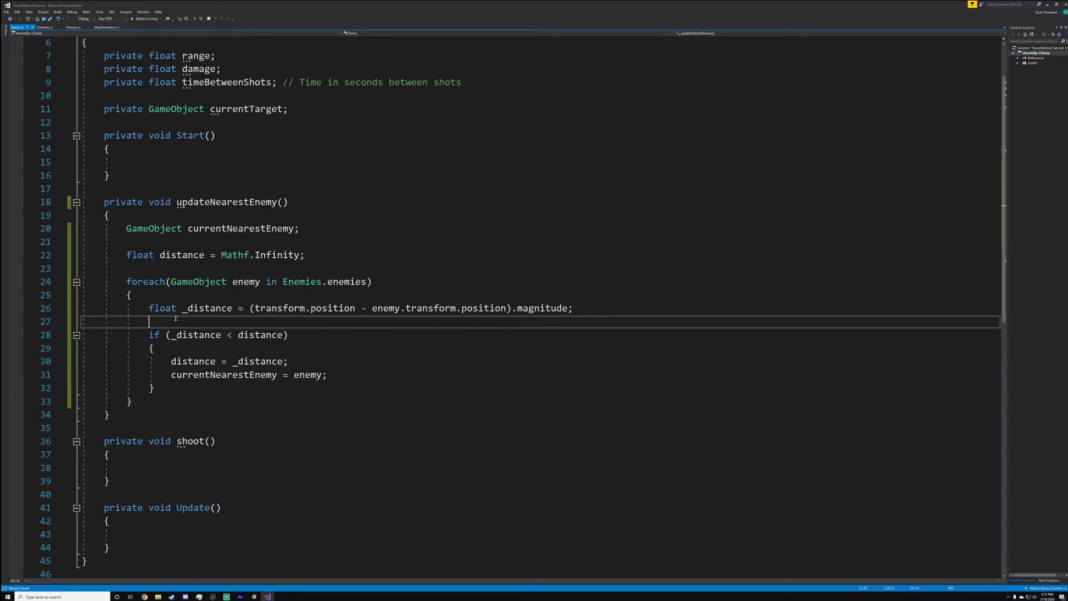
click(162, 394)
click(162, 396)
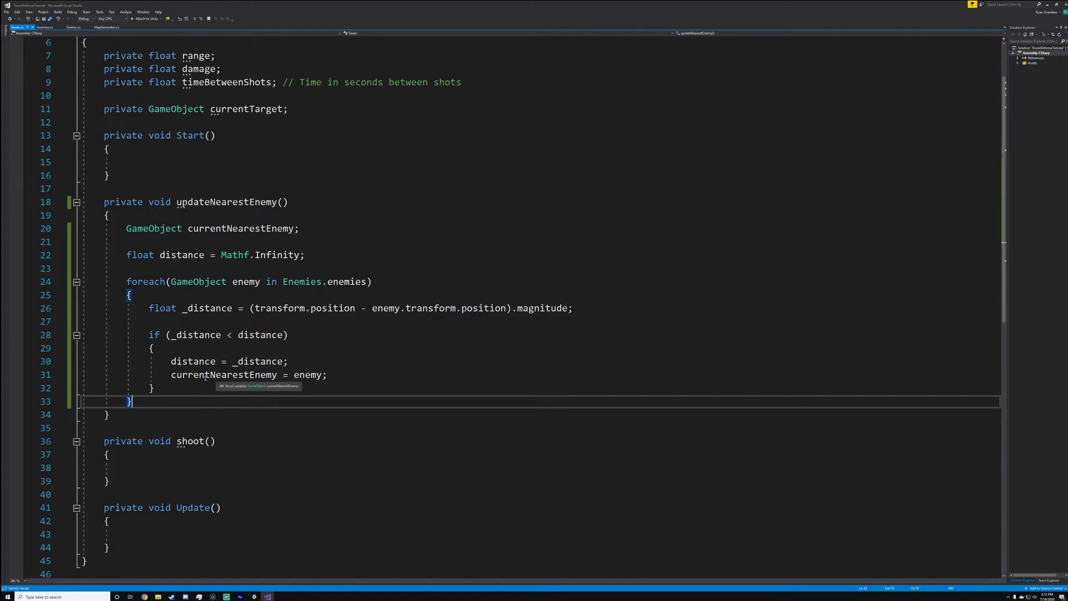
click(167, 348)
click(166, 335)
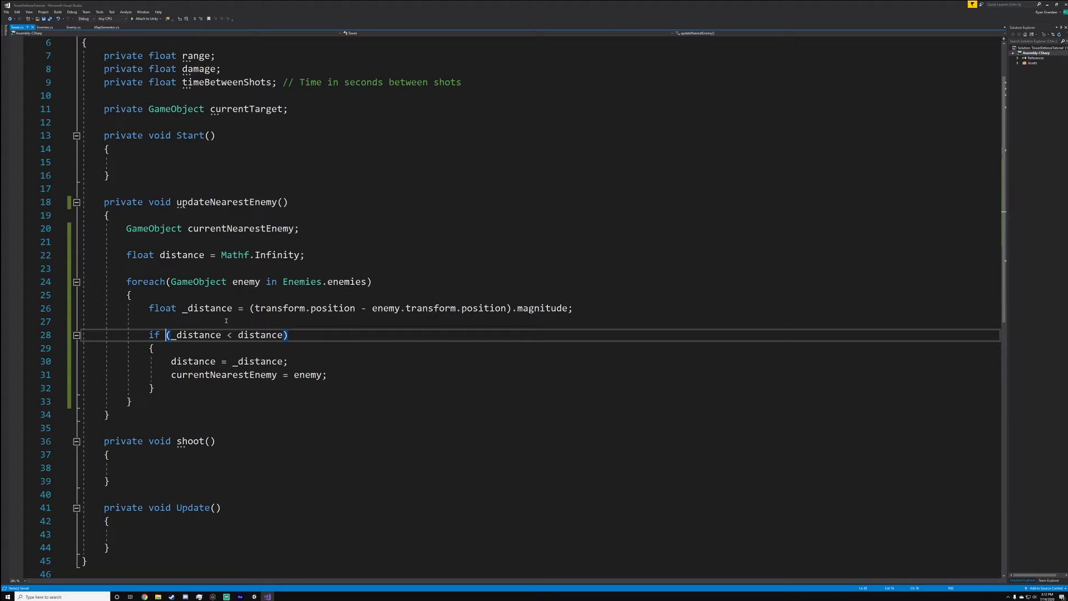
click(149, 402)
key(Return)
key(Return)
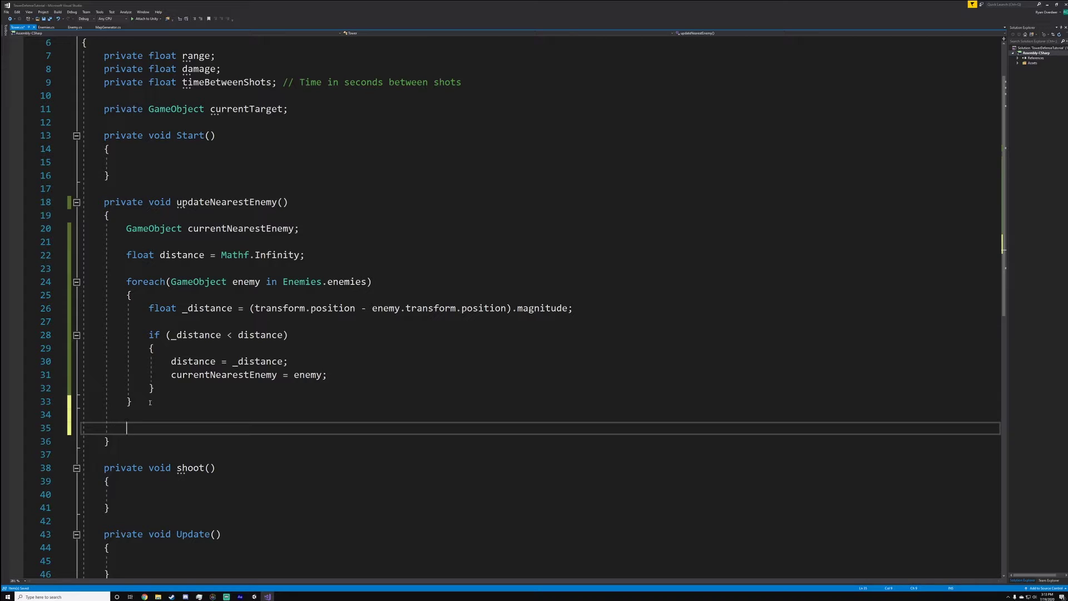
Start a distance assignment after the loop, delete it, and save Tower.cs.
text(dista)
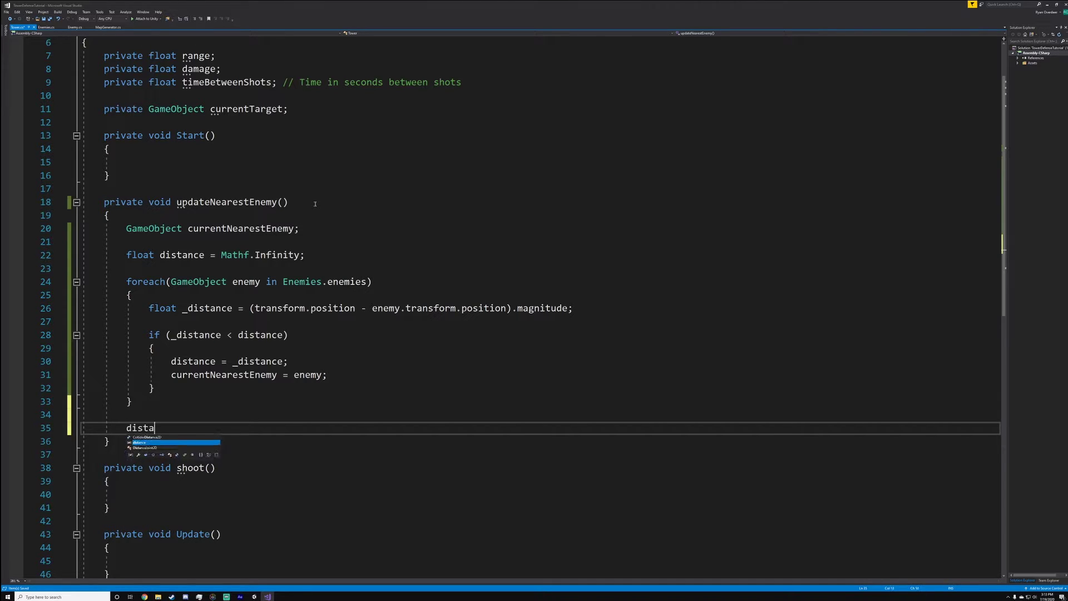
text(nce =)
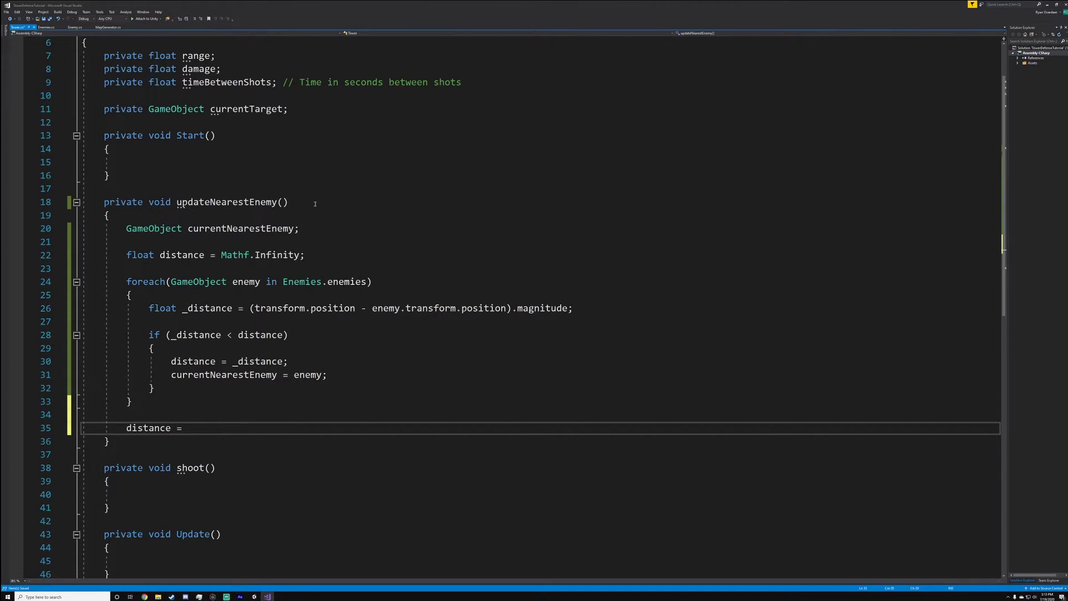
text( (transform.po)
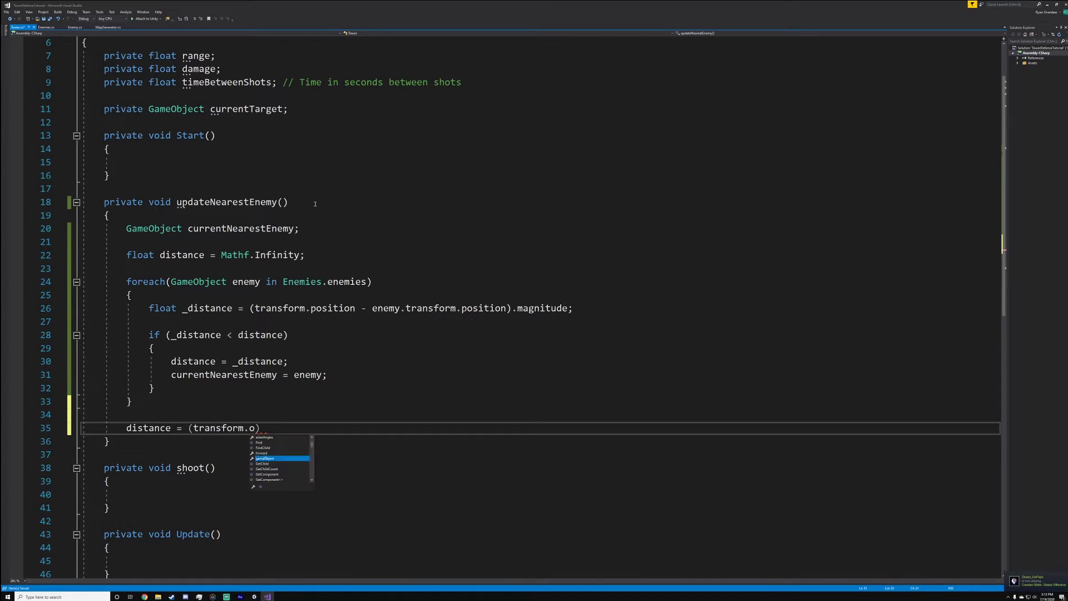
text(s)
key(Tab)
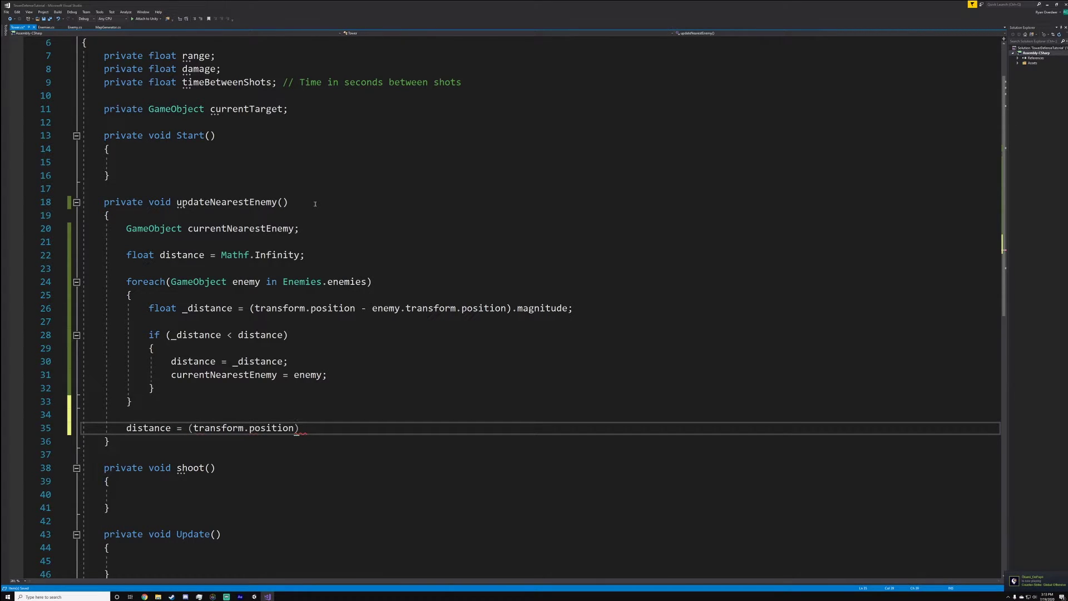
key(BackSpace)
key(BackSpace)
key(BackSpace)
key(BackSpace)
key(BackSpace)
key(BackSpace)
key(BackSpace)
key(BackSpace)
key(BackSpace)
key(BackSpace)
key(BackSpace)
key(BackSpace)
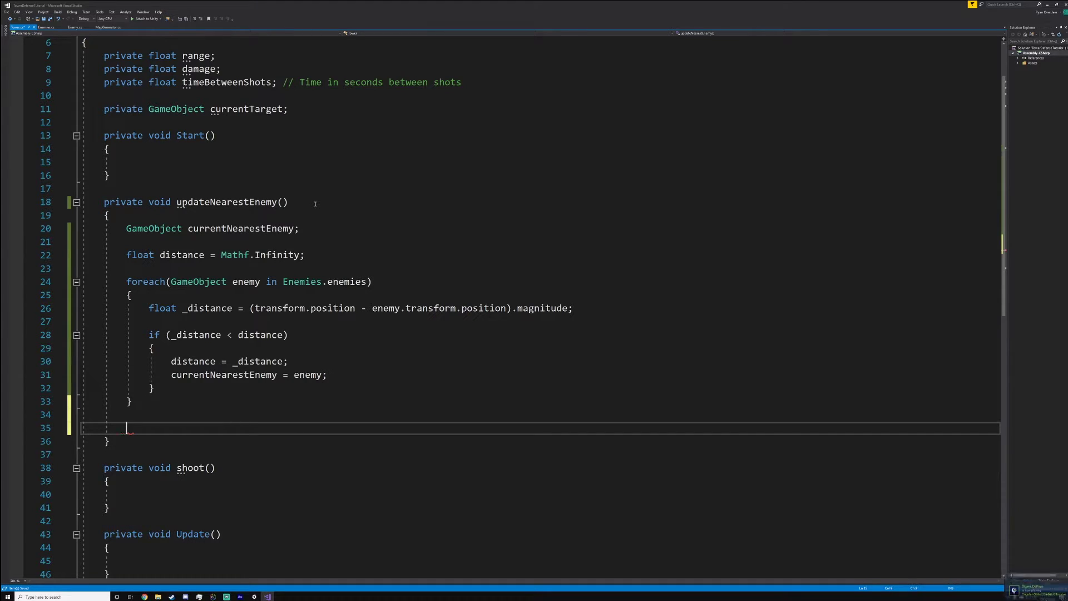
key(ctrl+s)
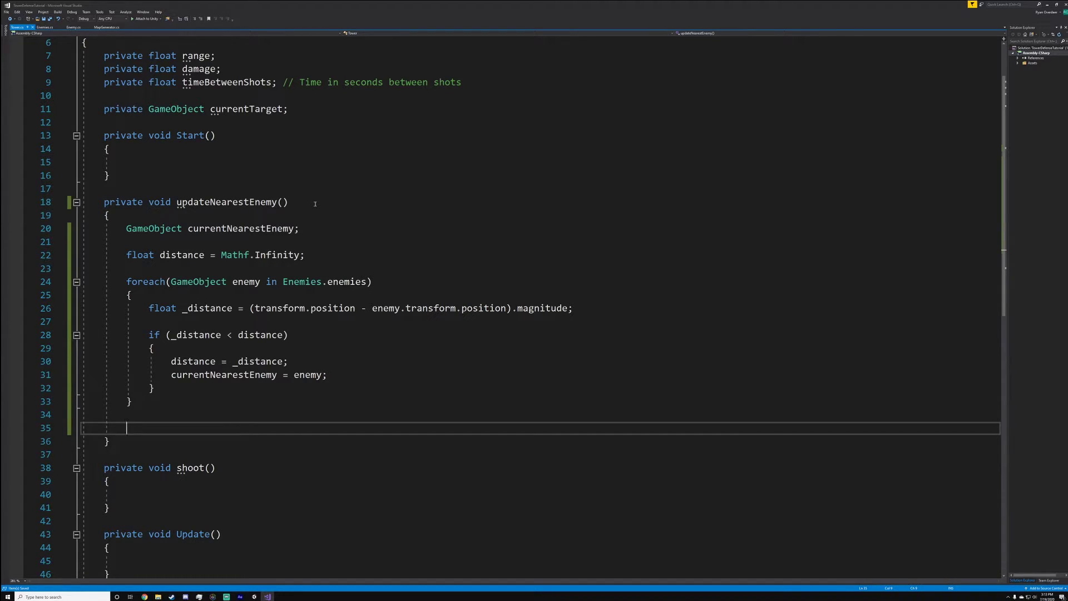
Add if (distance <= range) { currentTarget = currentNearestEnemy; } and save.
text(if (dis)
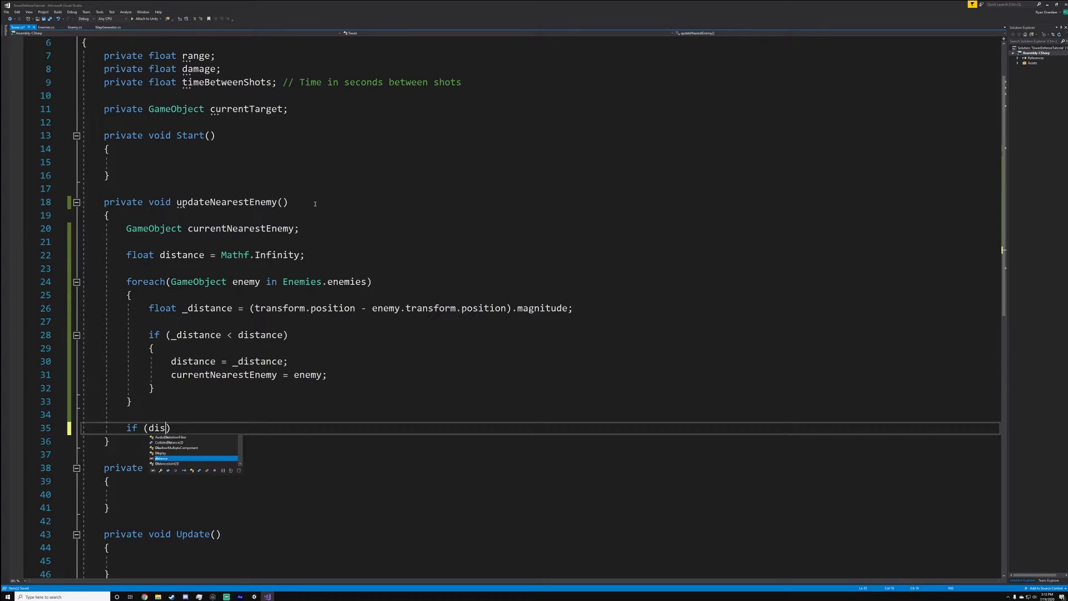
text(tance <= )
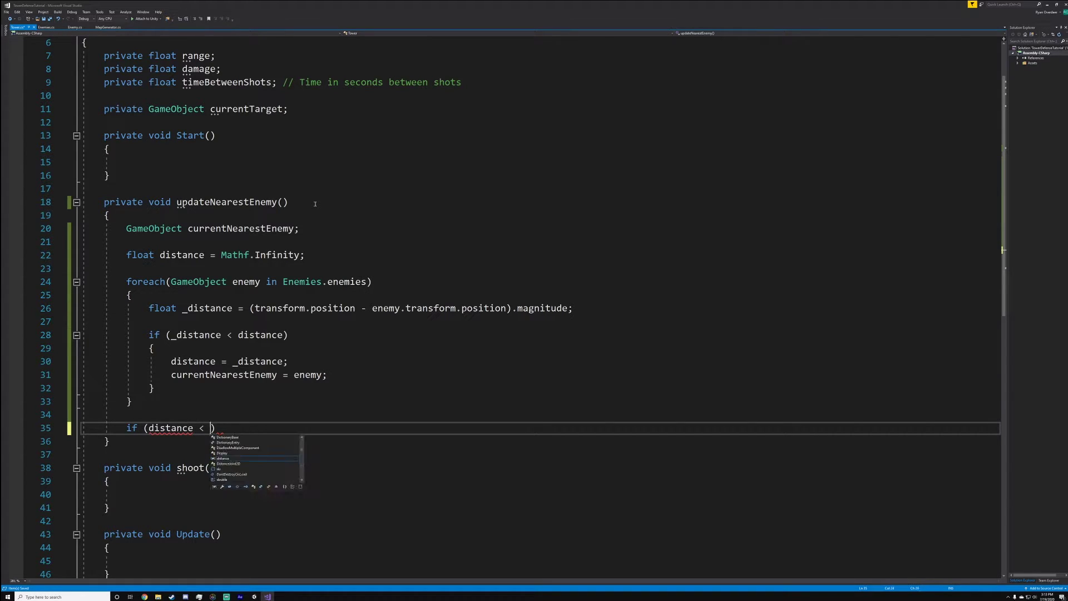
text(rang)
key(Tab)
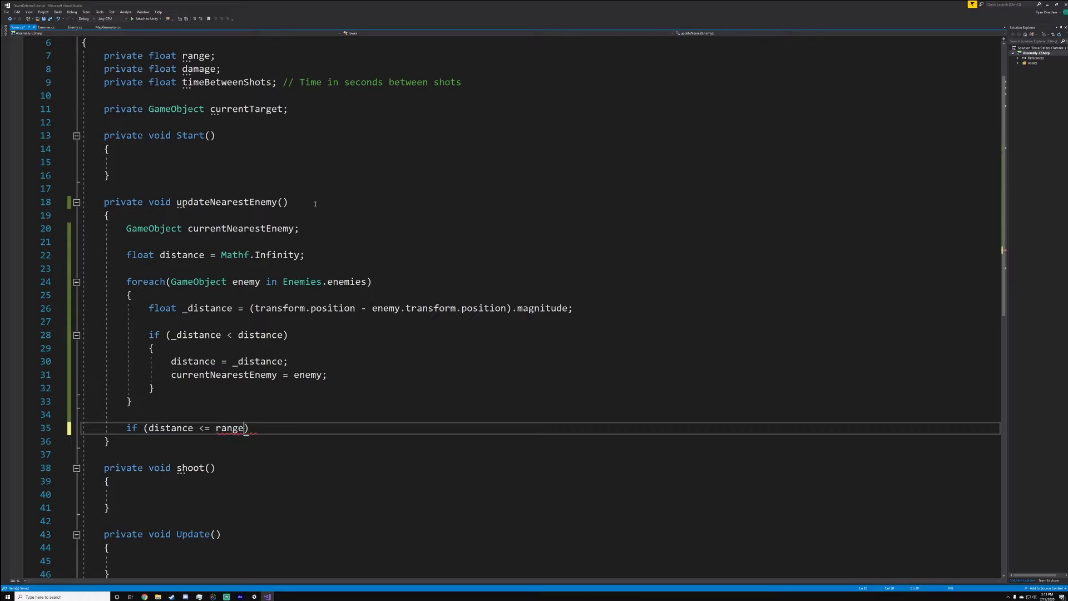
text())
key(Return)
text({)
key(Return)
text(current)
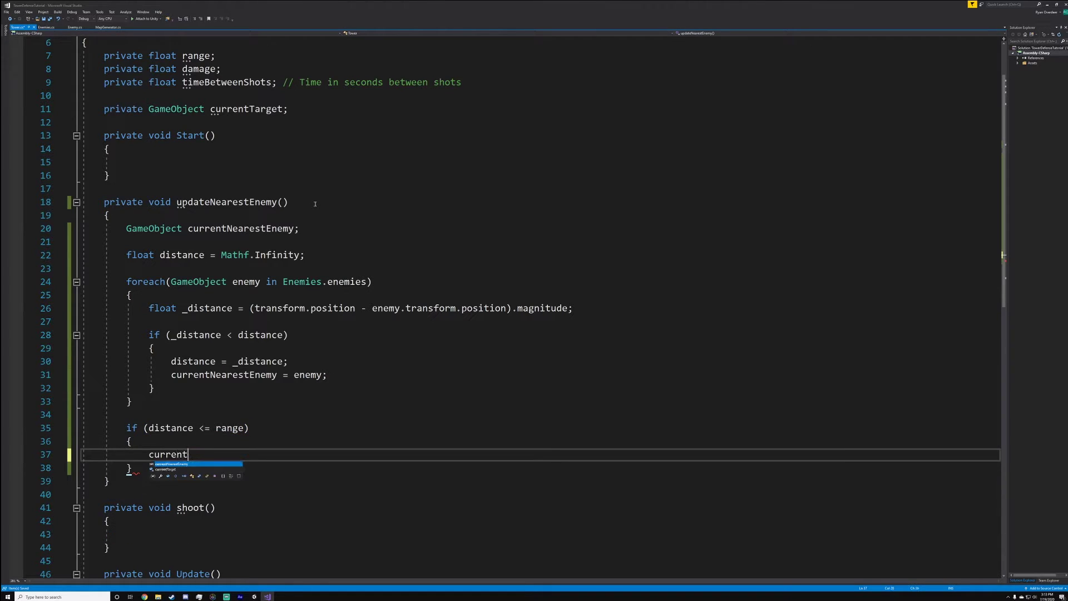
key(Tab)
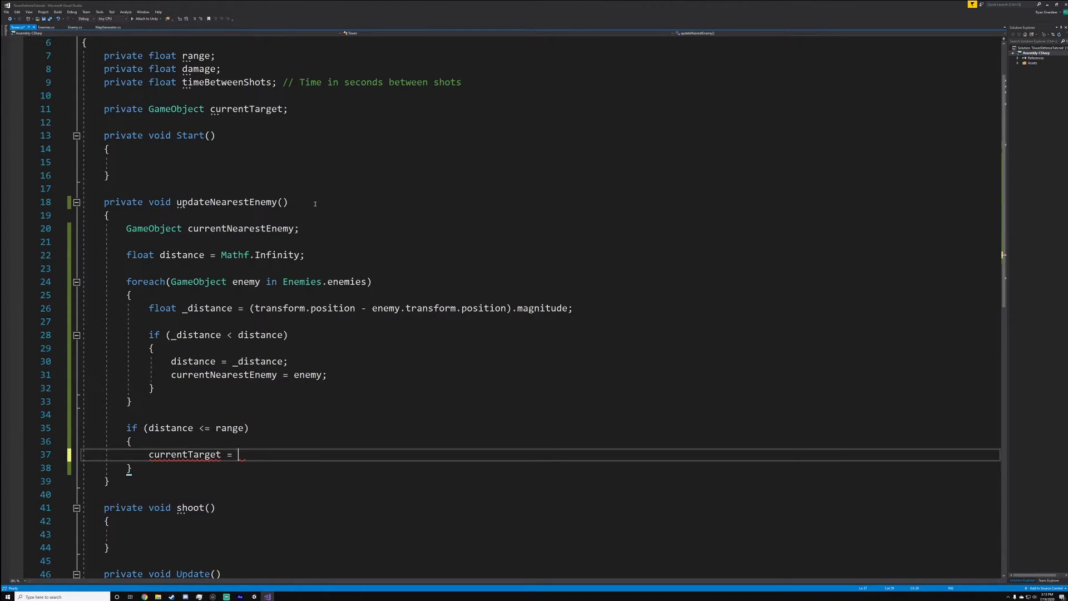
text(currentN)
key(Tab)
text(;)
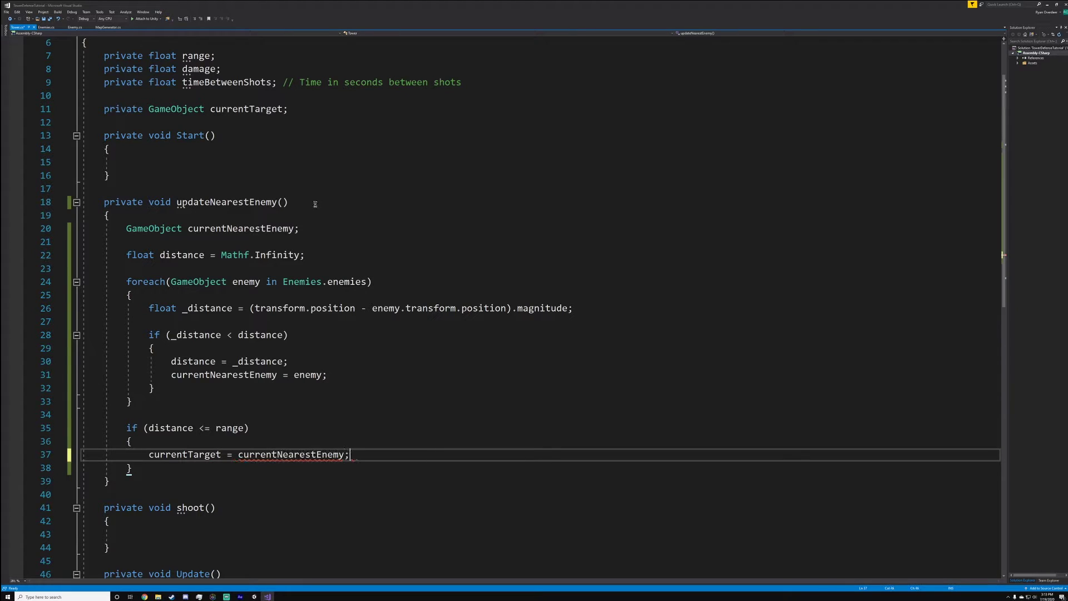
key(ctrl+s)
Inspect currentNearestEnemy and return to the end of its declaration.
key(Left)
mouse_move(319, 453)
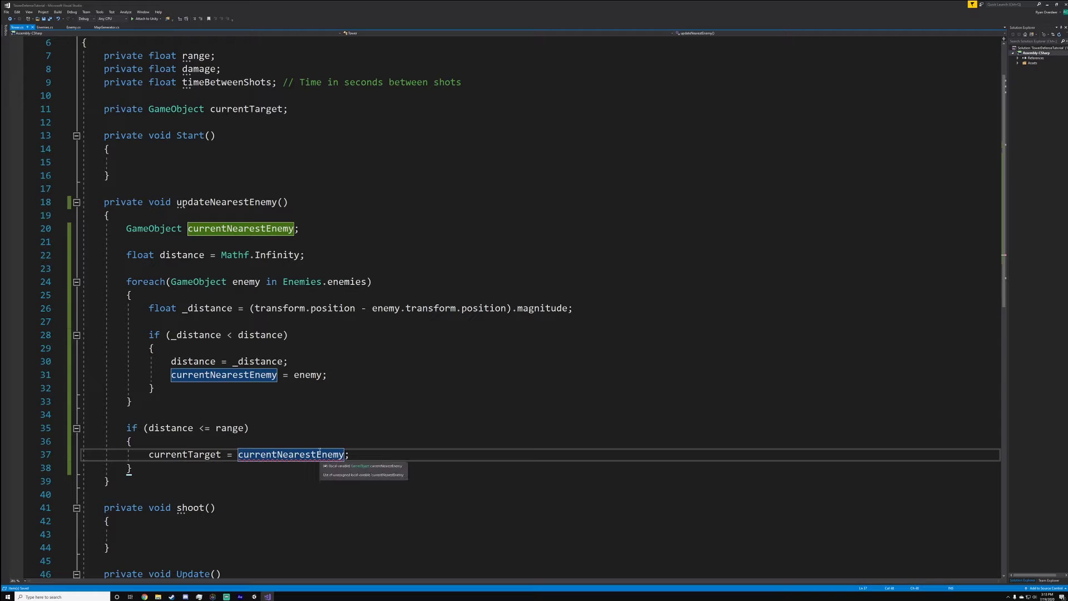
click(296, 229)
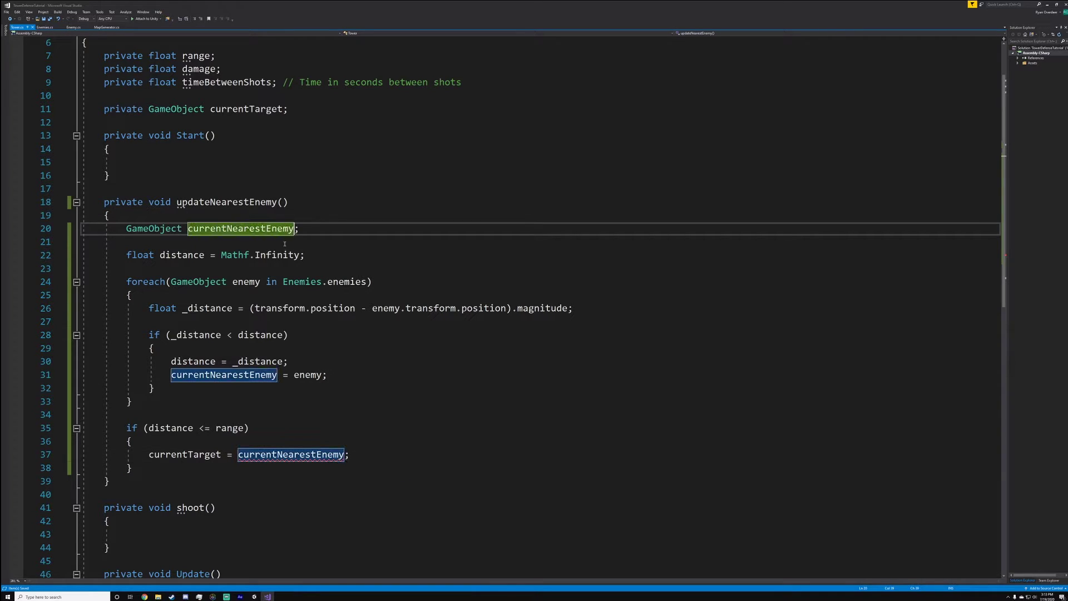
Initialize currentNearestEnemy to null and highlight Mathf.Infinity in the distance declaration on line 22.
text(= null)
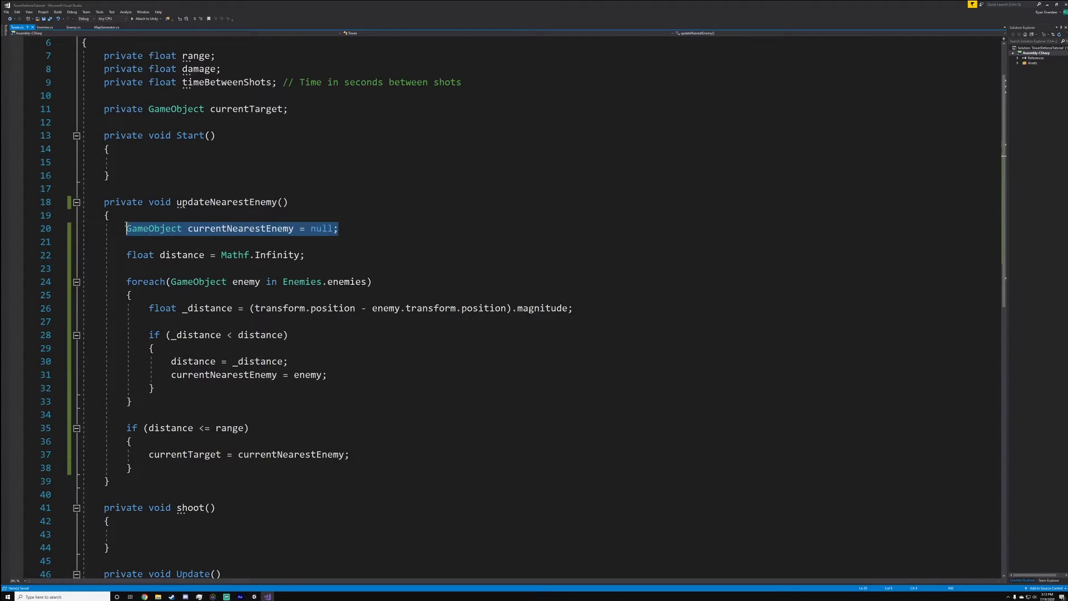
click(278, 228)
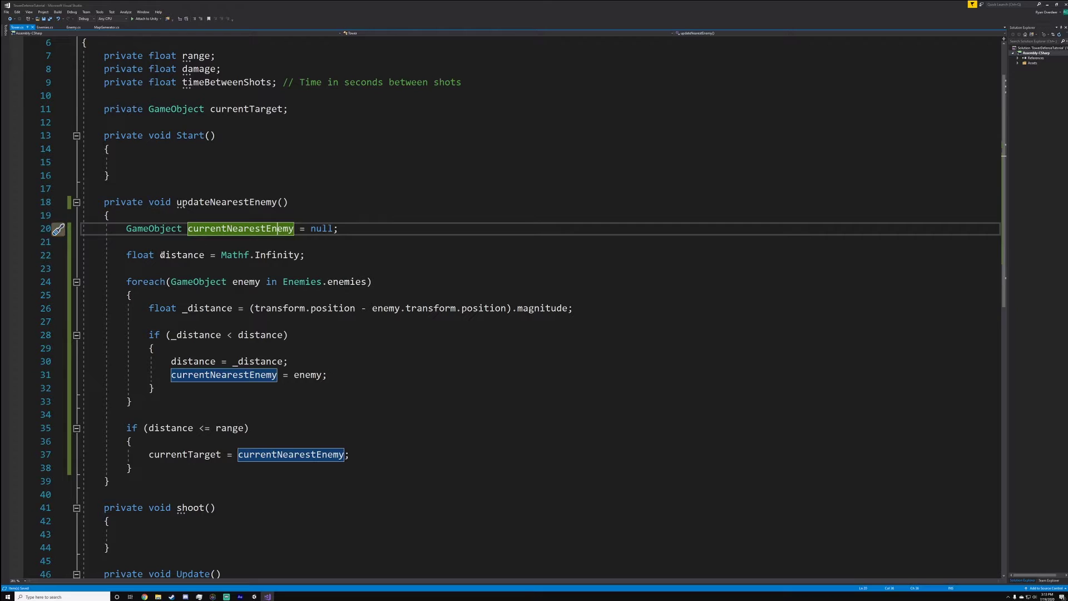
click(182, 255)
click(342, 255)
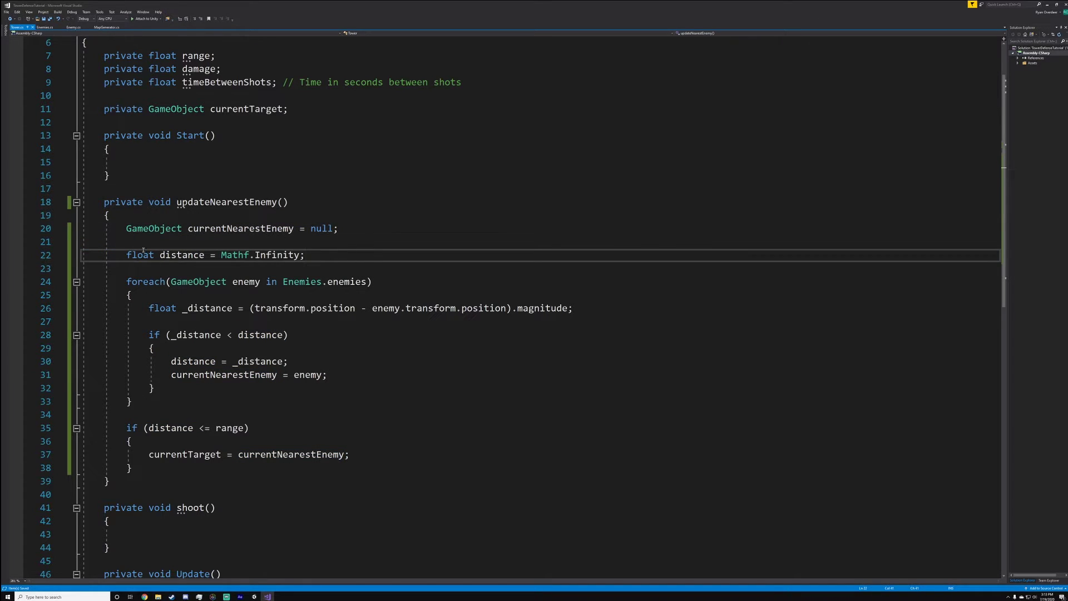
drag(221, 255, 307, 255)
drag(221, 255, 300, 255)
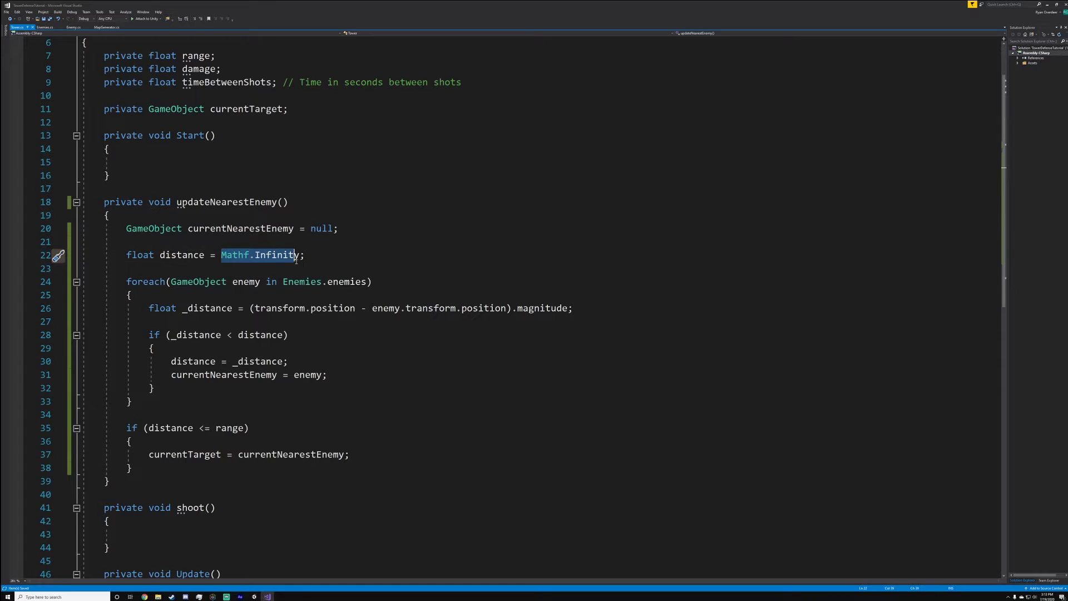
Walk through the foreach loop, highlighting the _distance comparison and the distance and currentNearestEnemy assignments.
click(177, 293)
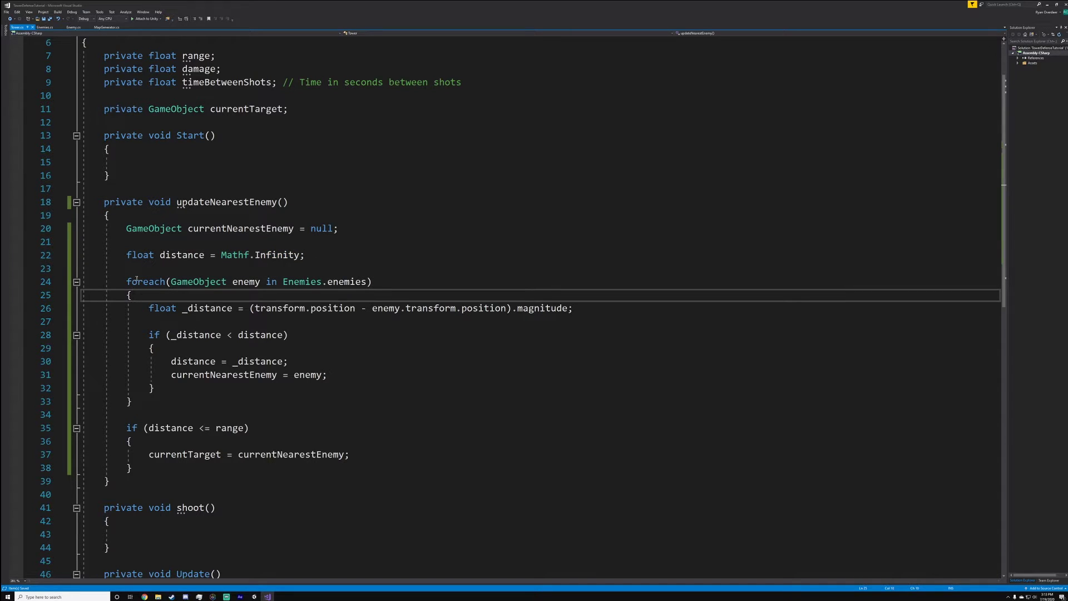
drag(127, 282, 132, 401)
click(232, 361)
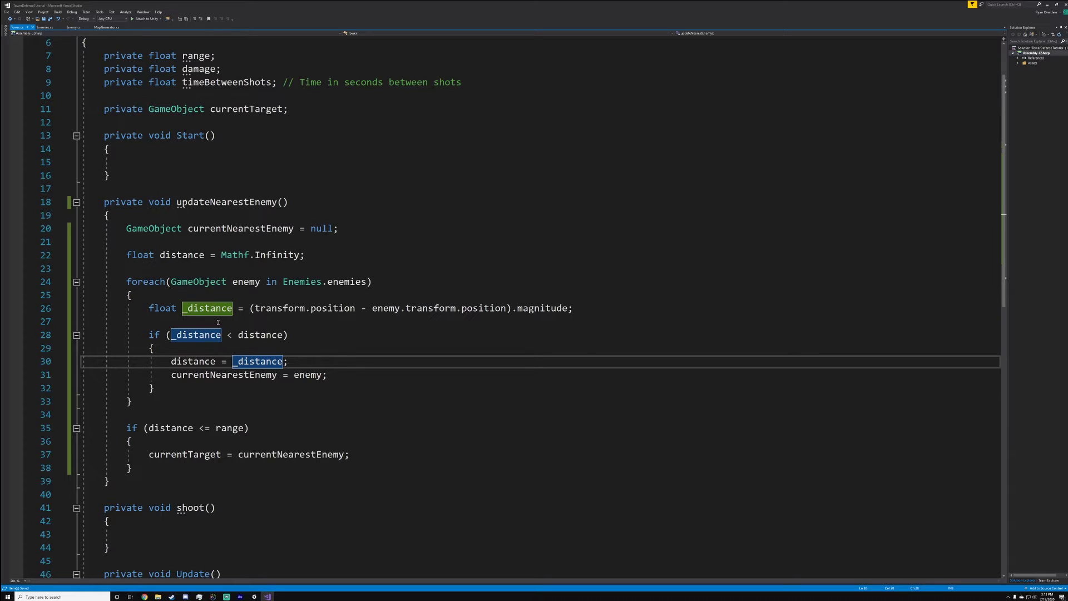
click(199, 307)
click(282, 334)
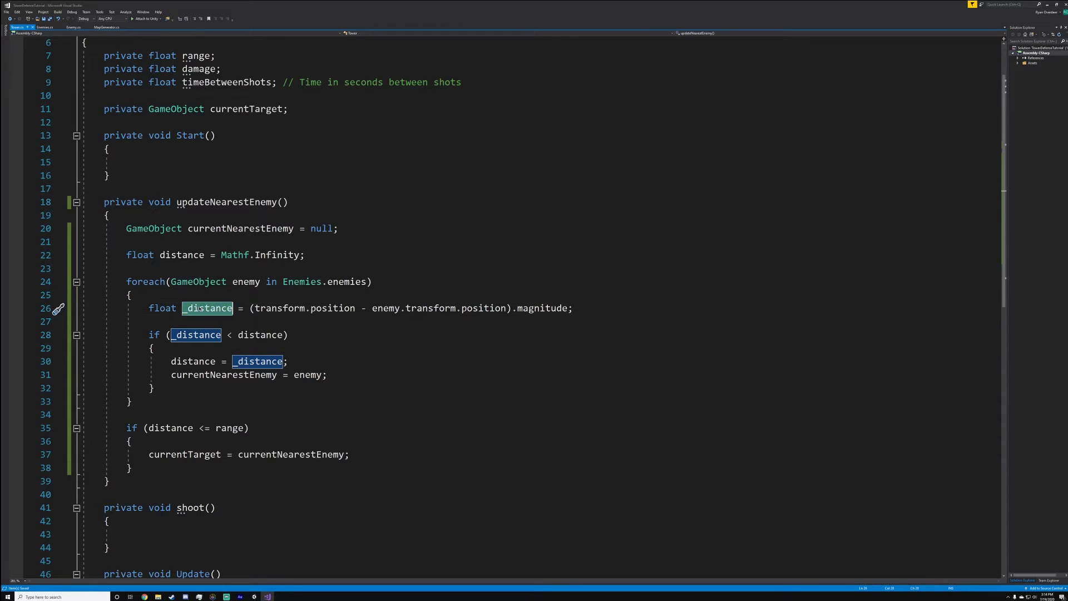
drag(166, 361, 289, 361)
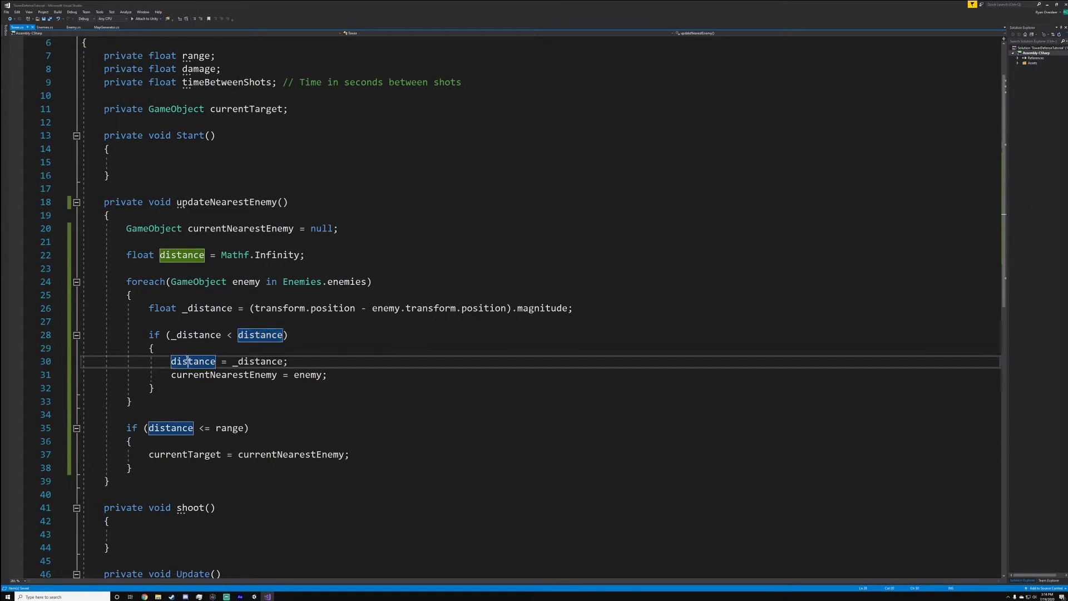
click(327, 374)
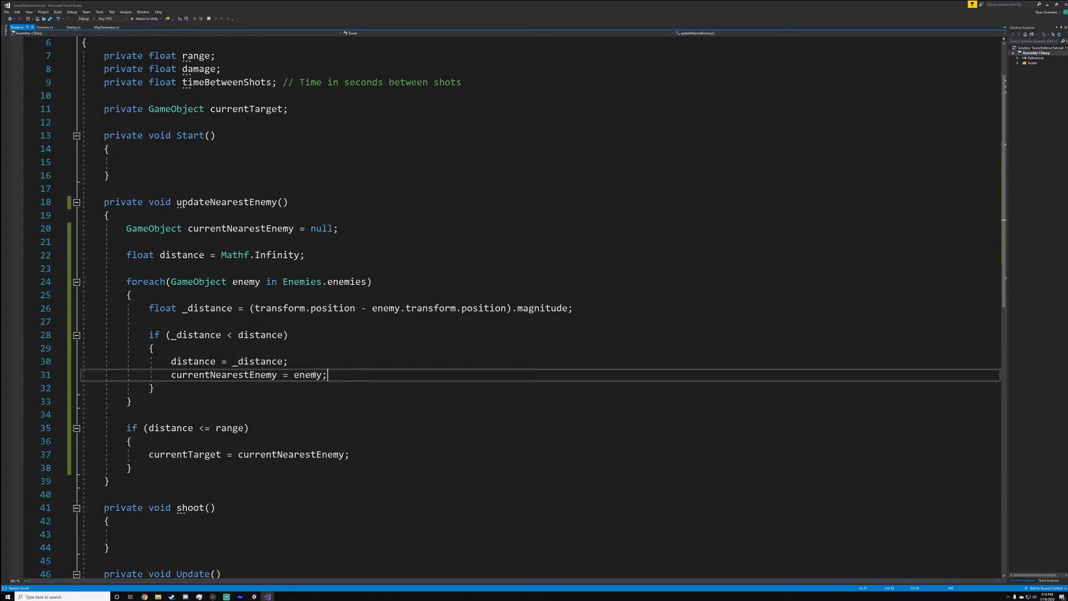
key(shift+Home)
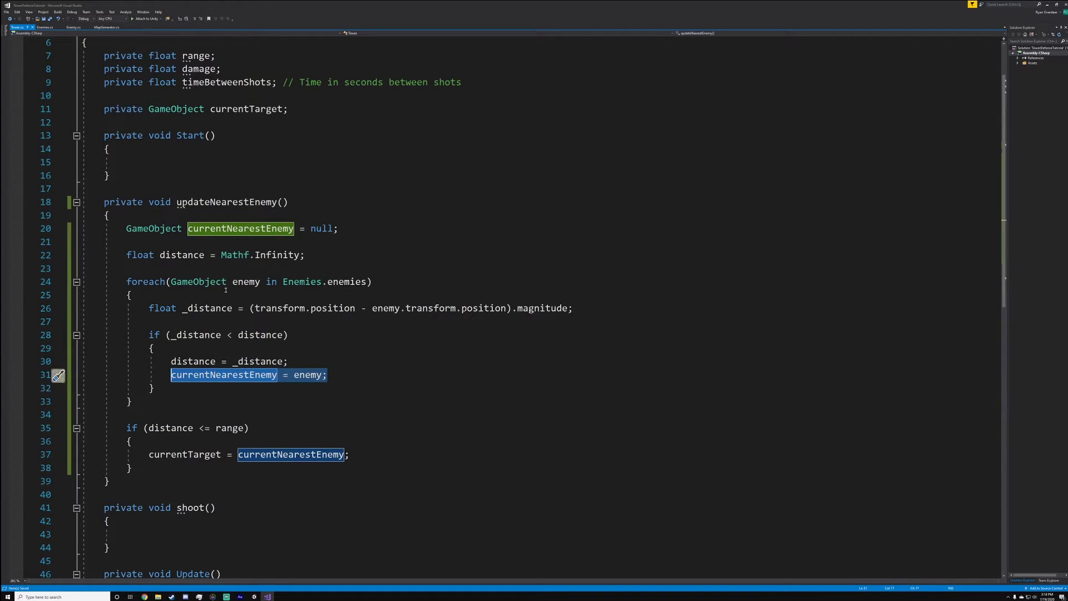
Review the enemy loop variable and the range check block on lines 35–38, then return to its end.
click(260, 281)
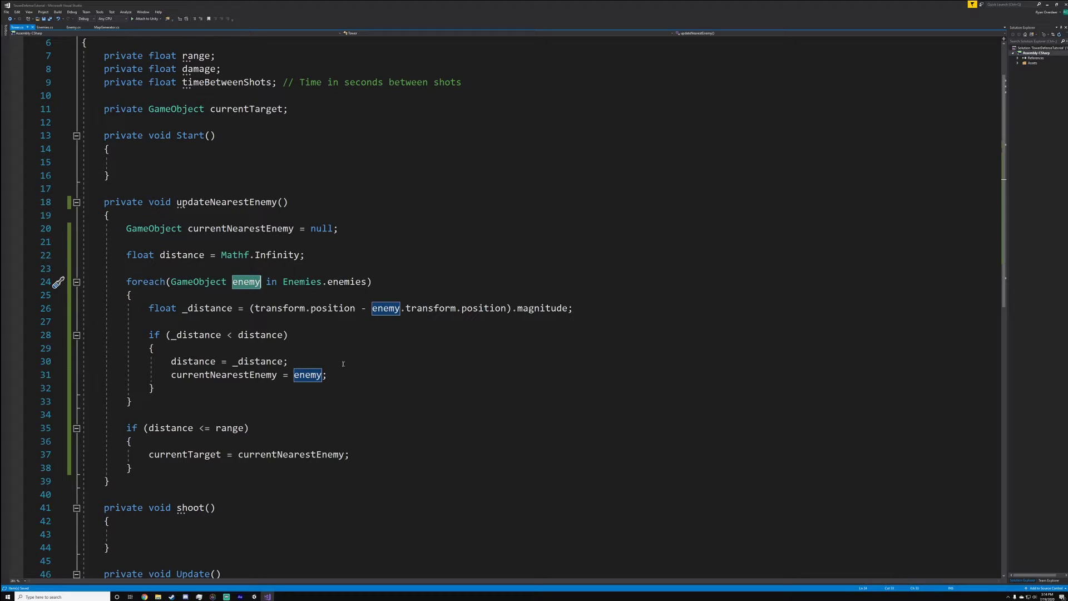
click(142, 468)
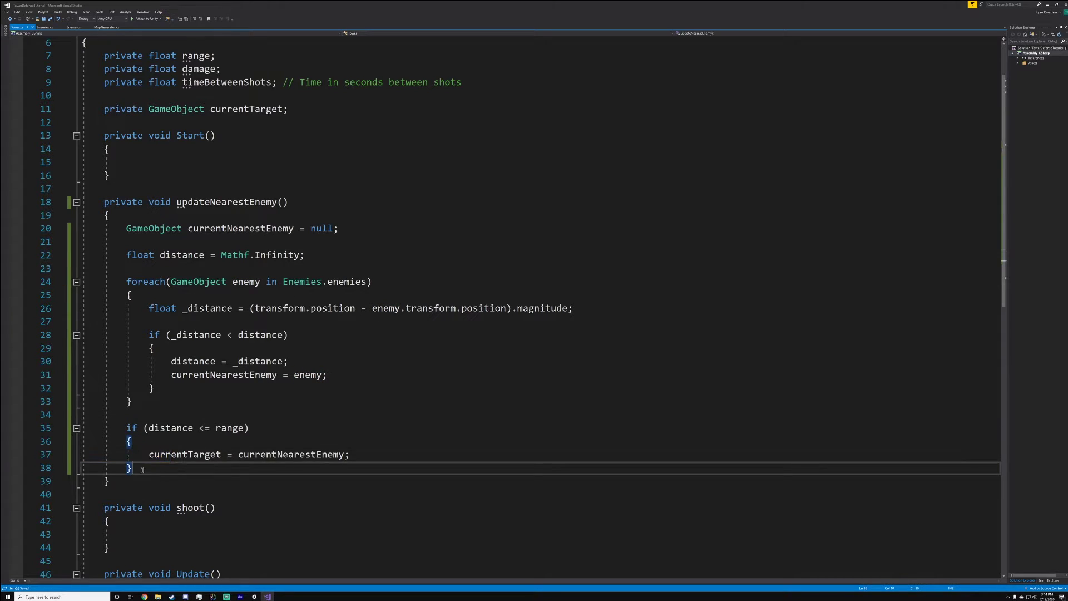
drag(143, 470, 126, 428)
double_click(181, 255)
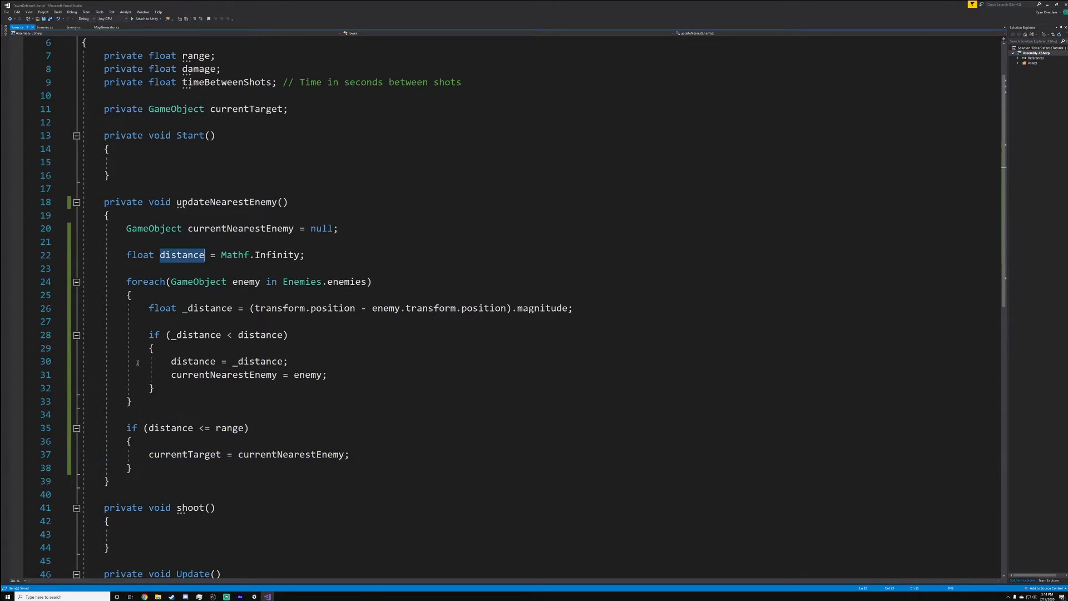
click(166, 414)
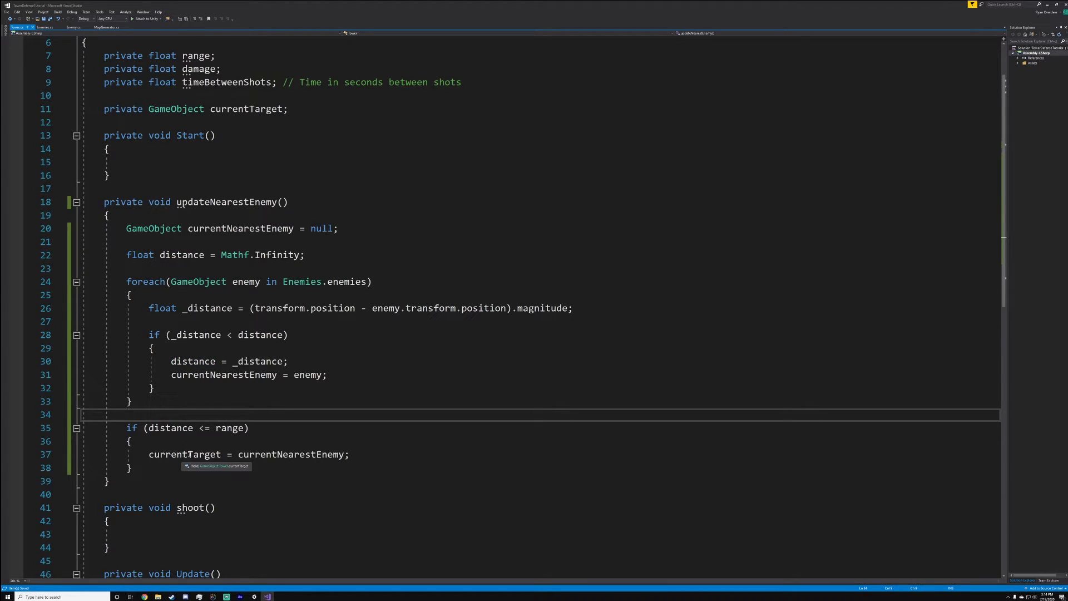
scroll(203, 484, down, 2)
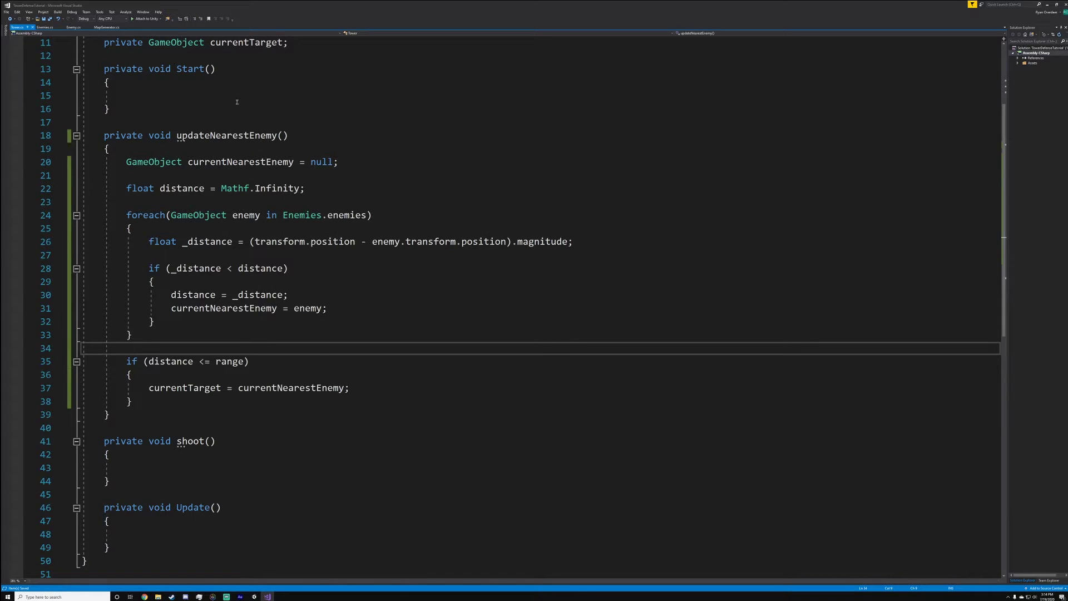
click(207, 466)
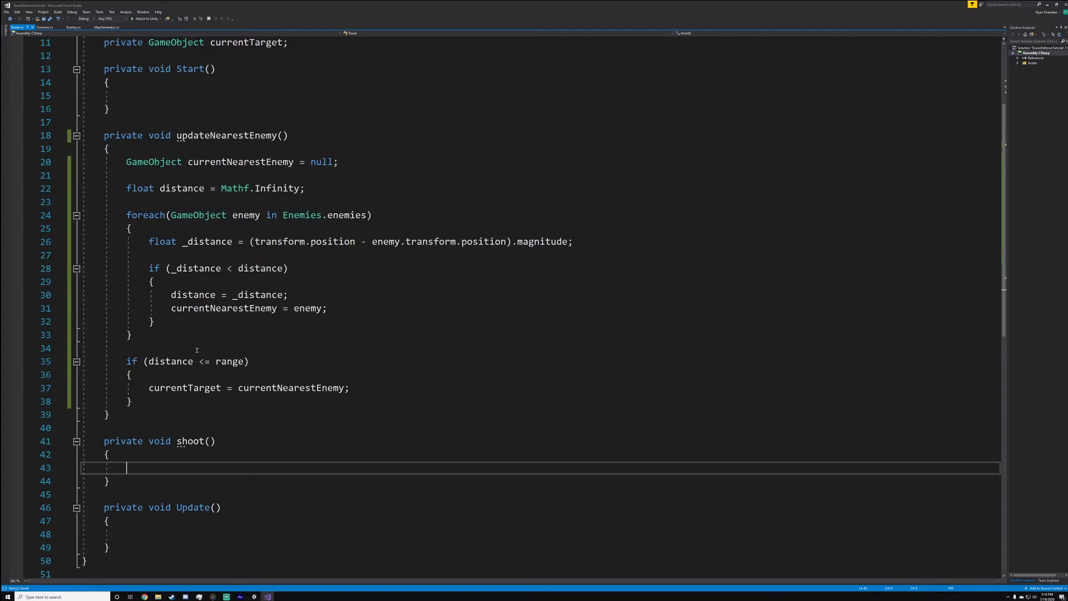
key(Up)
key(Up)
key(Up)
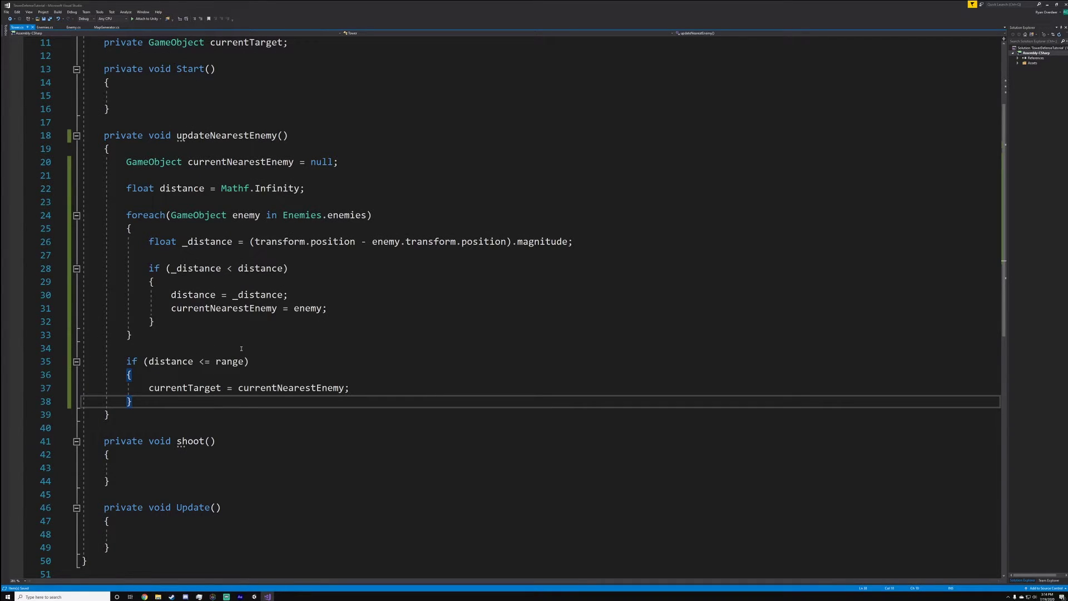
Add an else block after the range check assigning currentTarget = null, then move down to shoot().
key(Return)
text(else {)
key(Return)
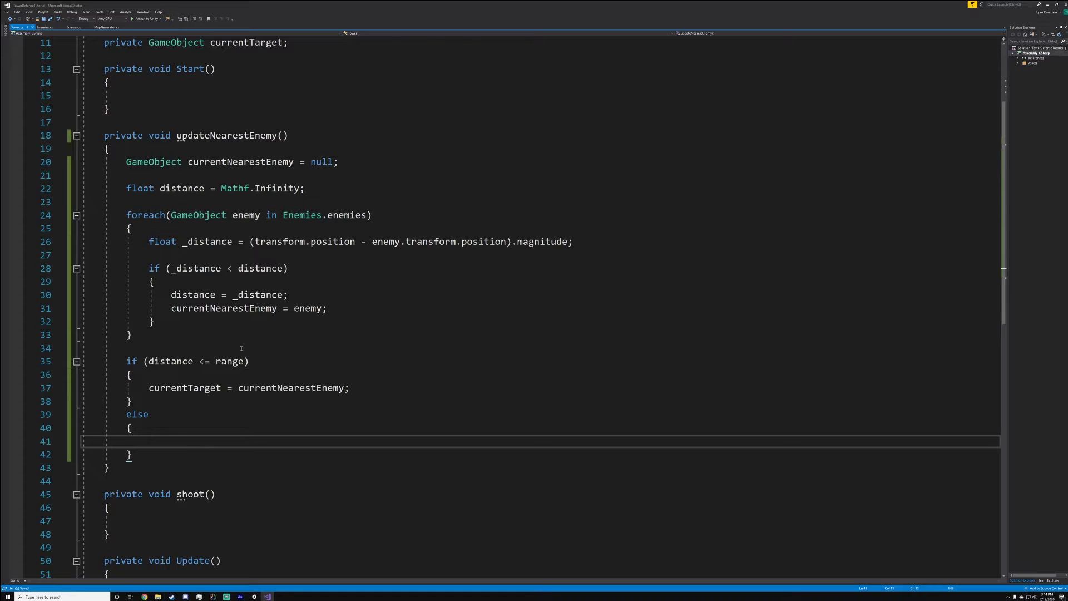
text(curren)
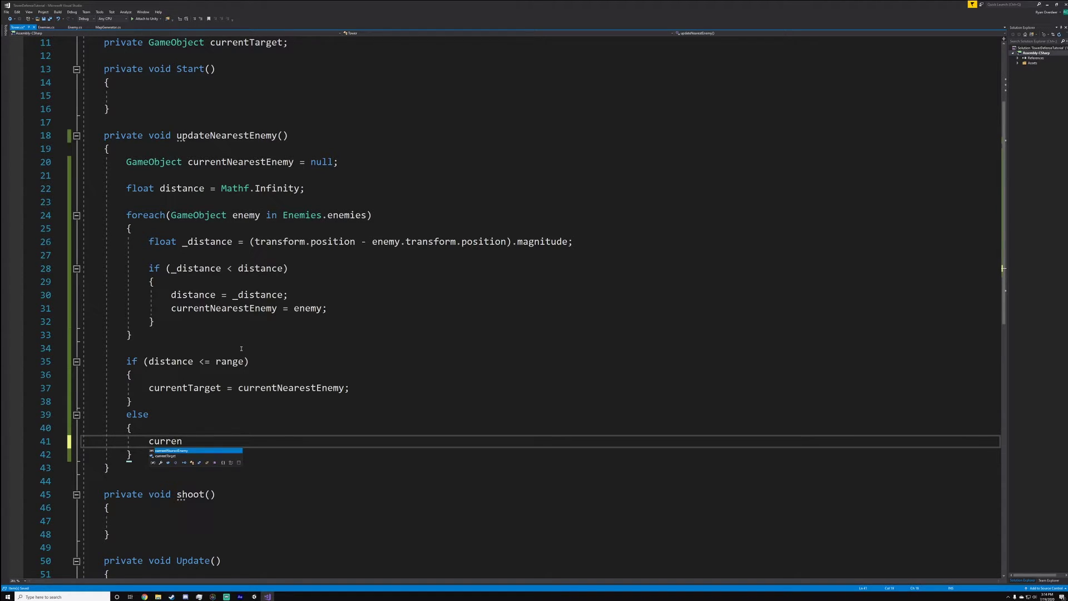
key(Down)
key(Tab)
text(= nu)
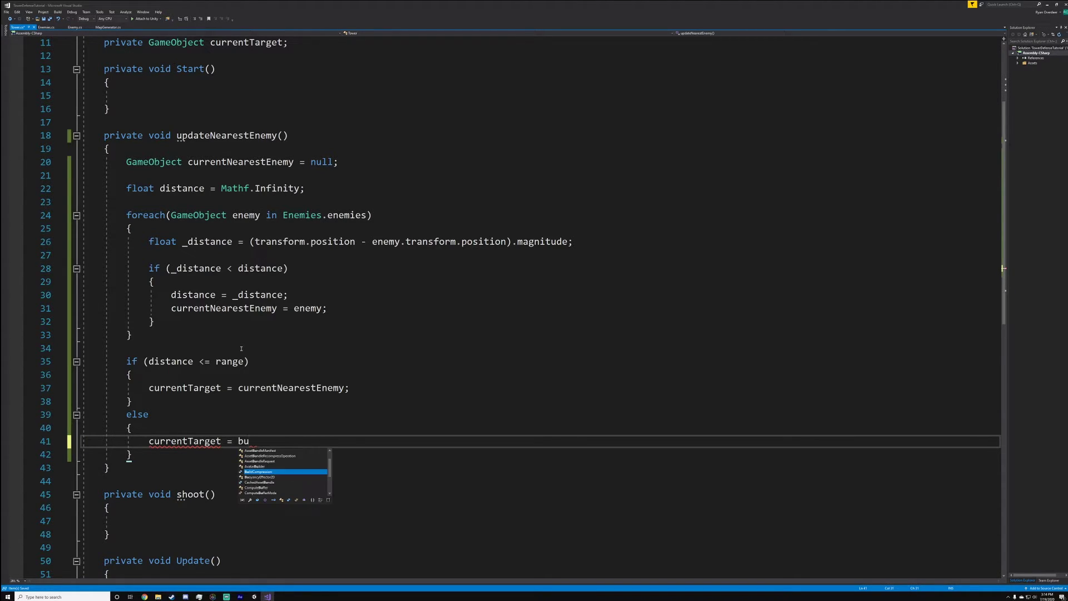
text(ll;)
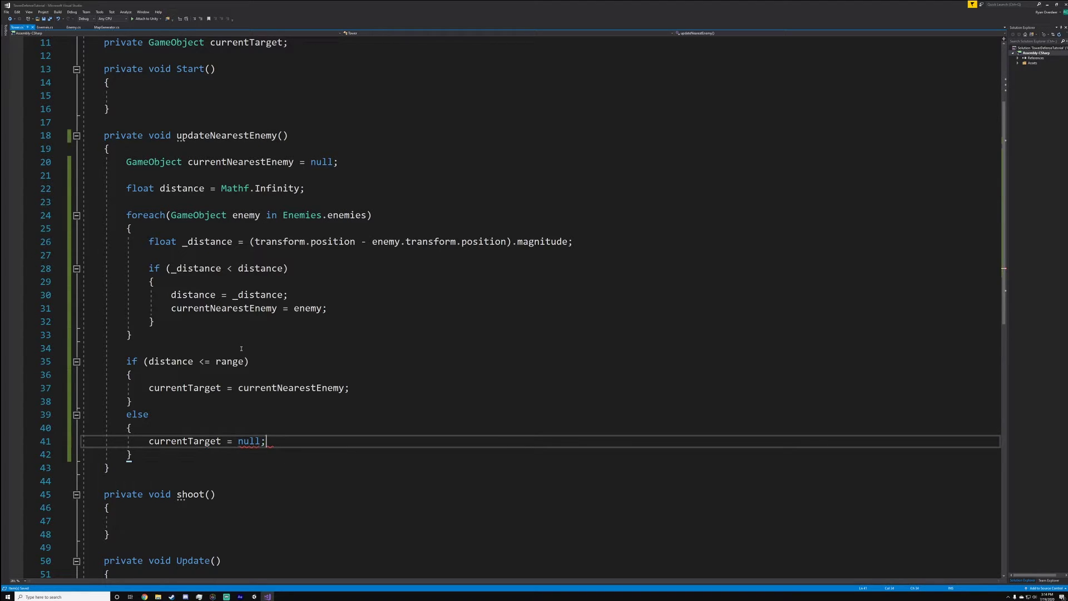
key(Down)
key(Down)
key(Down)
key(Down)
key(Down)
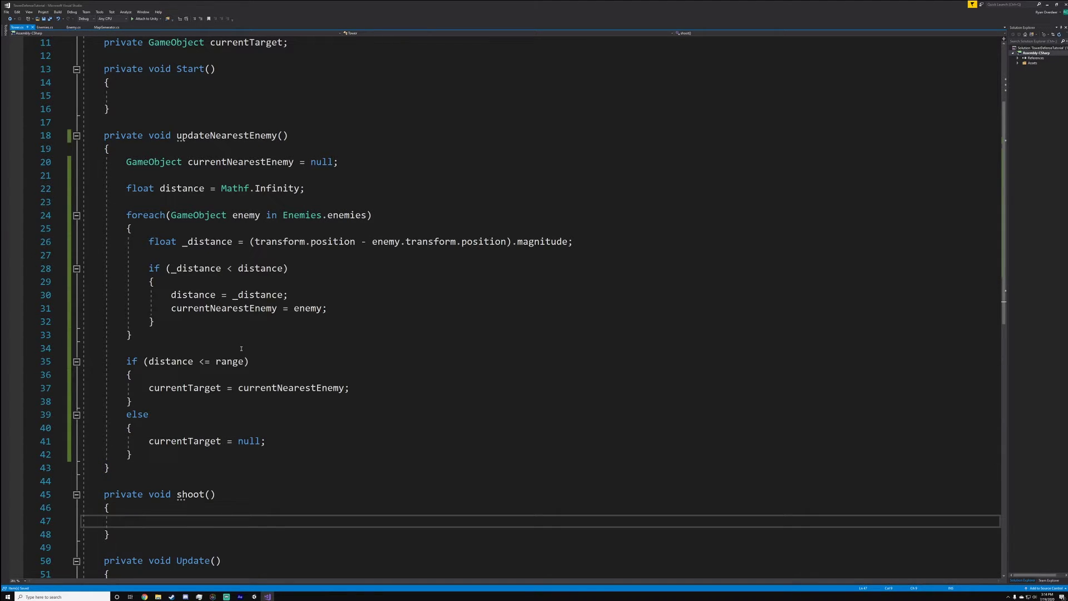
scroll(156, 480, down, 3)
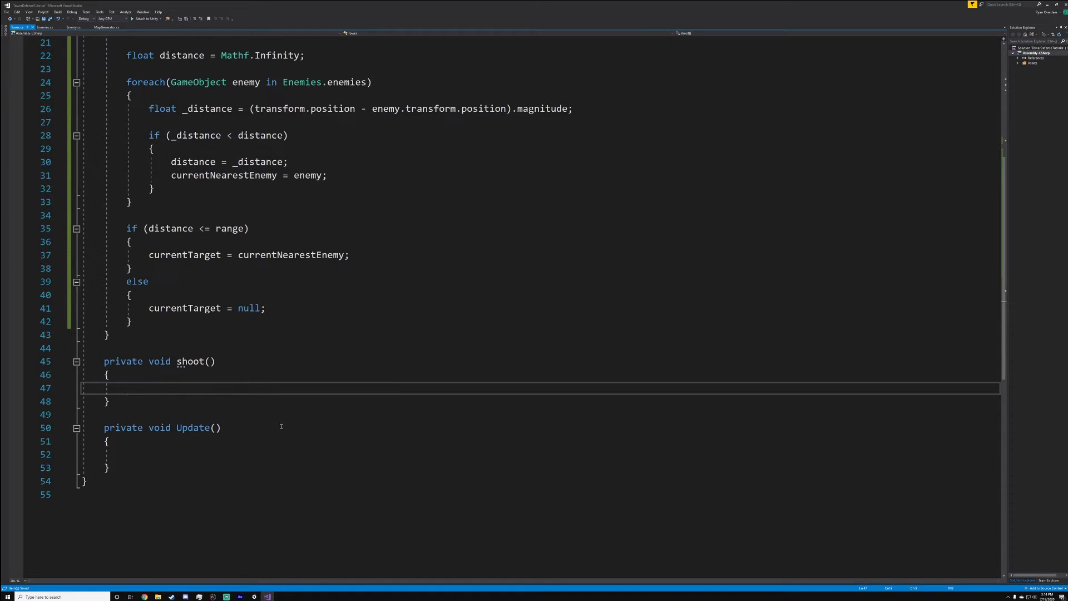
In shoot(), open an if (currentTarget != null) block declaring Enemy enemyScript = currentTarget.GetComponent<Enemy>().
text(if ()
text(c)
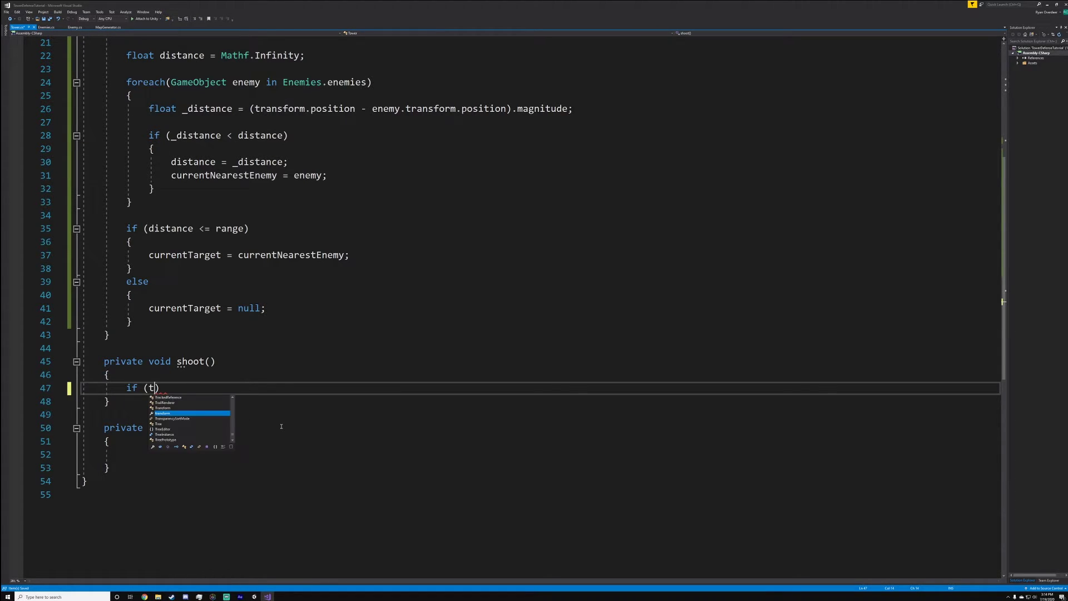
text(urrentTarget != )
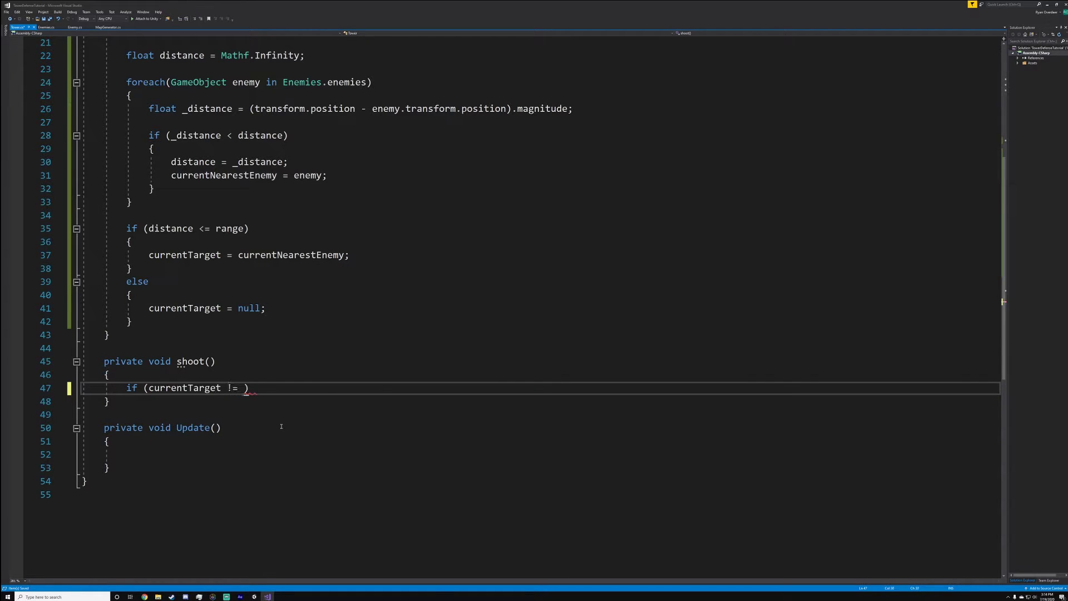
text(null) {)
key(Return)
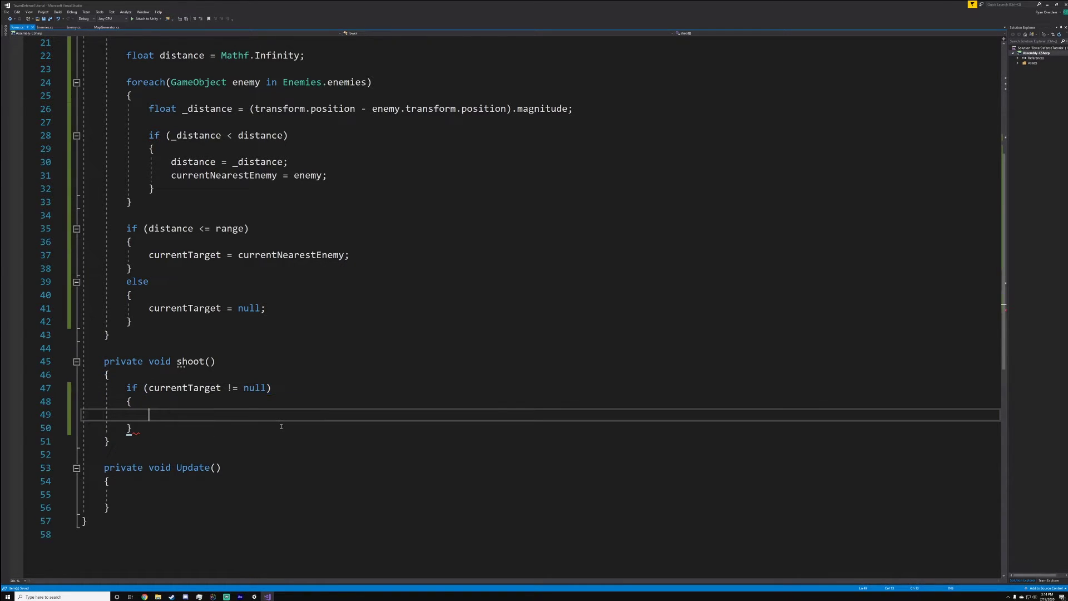
scroll(199, 165, up, 5)
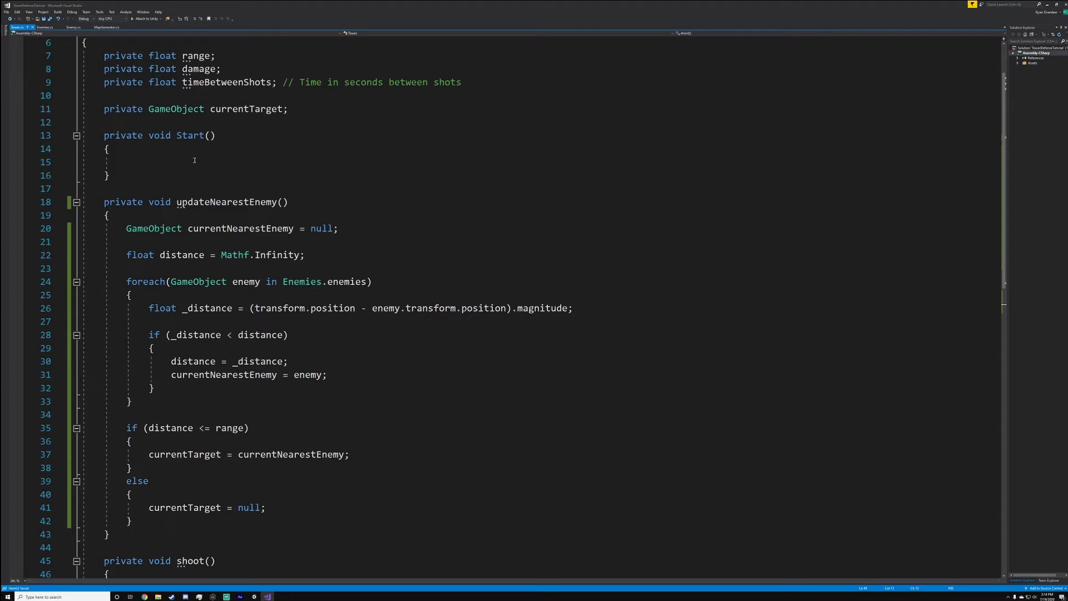
scroll(194, 160, down, 3)
scroll(204, 327, down, 2)
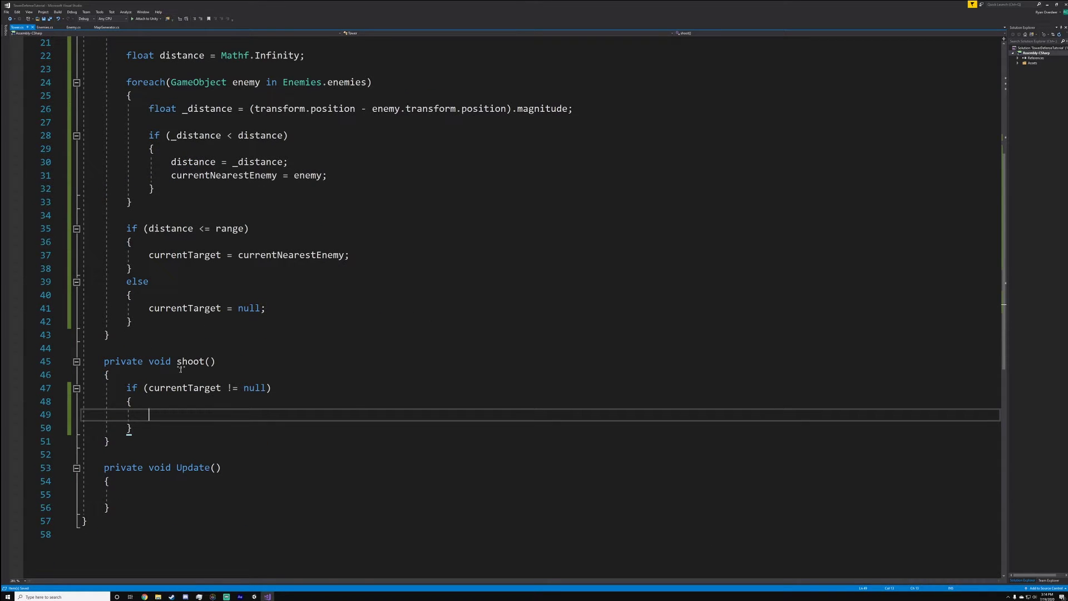
text(e)
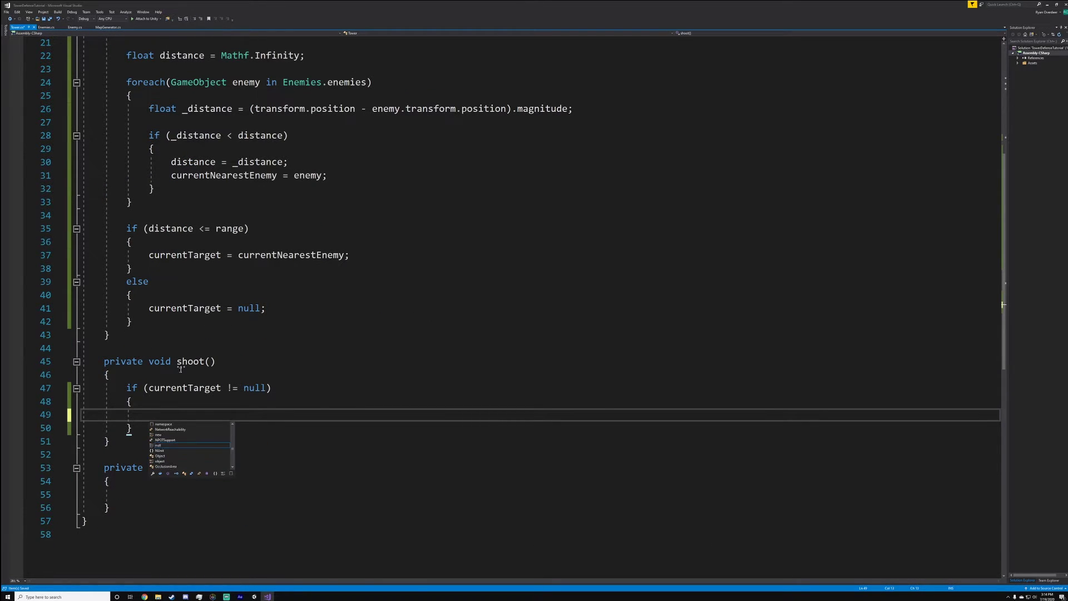
text(nemy )
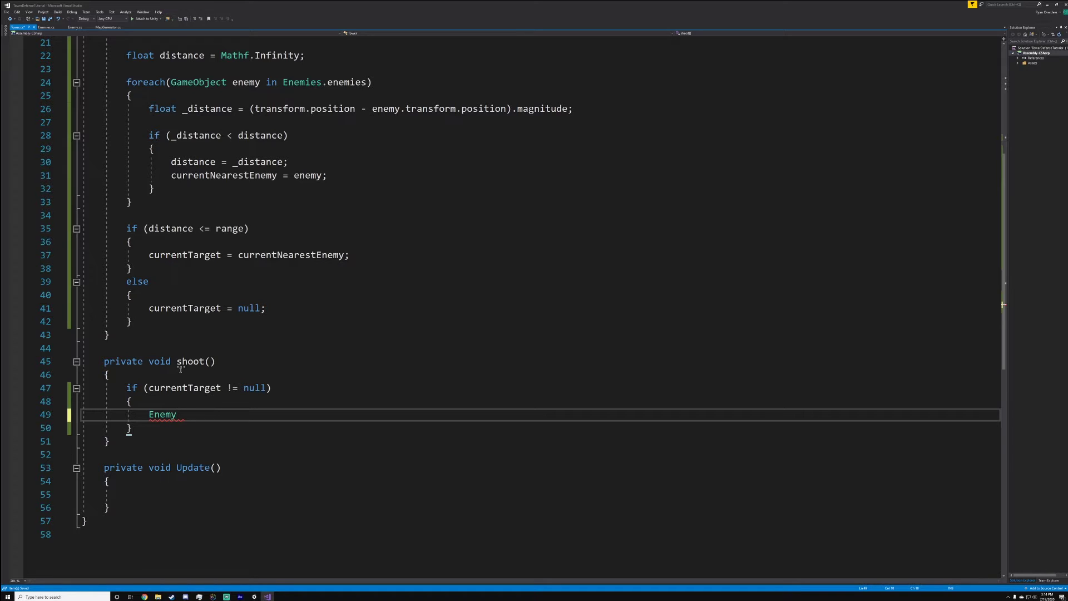
text(enemyScript = )
text(currentTarget.G)
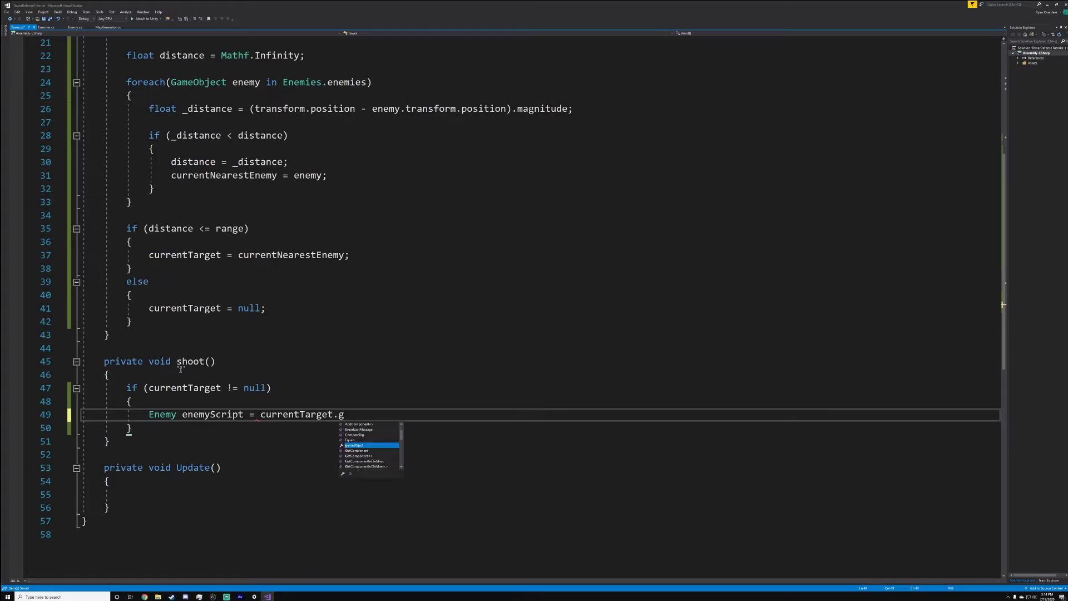
text(etComponentM)
key(BackSpace)
text(<Enemy)
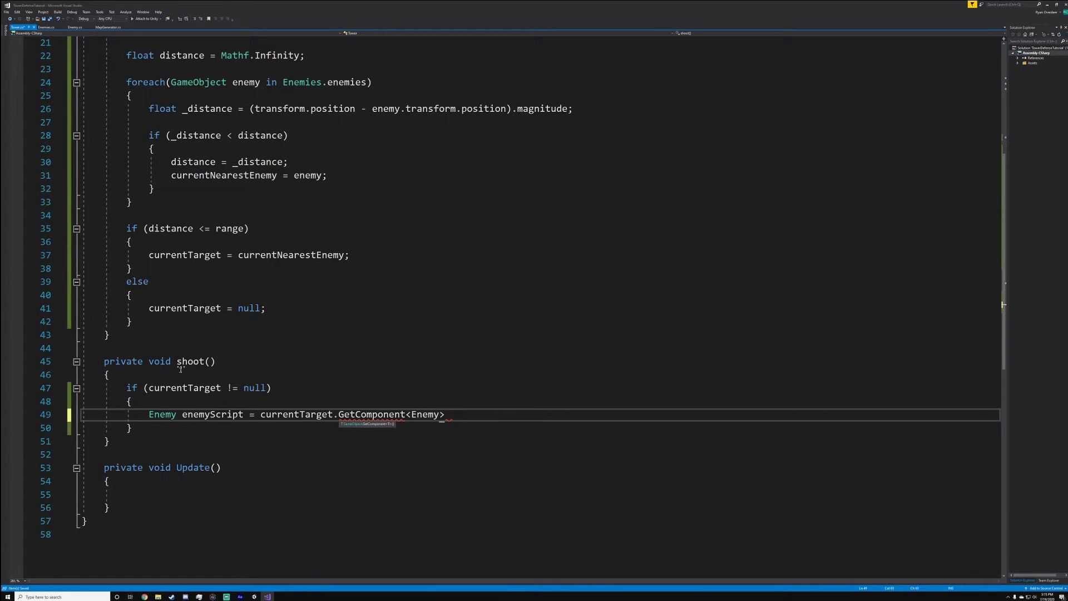
text(>();)
Add enemyScript.takeDamage(damage); inside the if block.
key(Return)
key(Return)
text(enem)
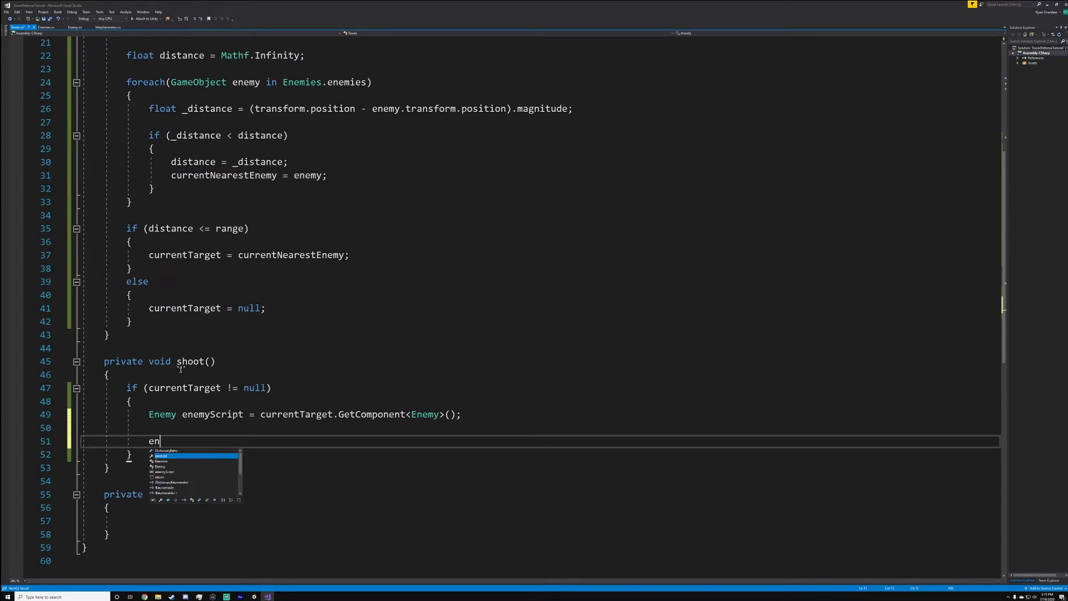
key(Tab)
text(.tak)
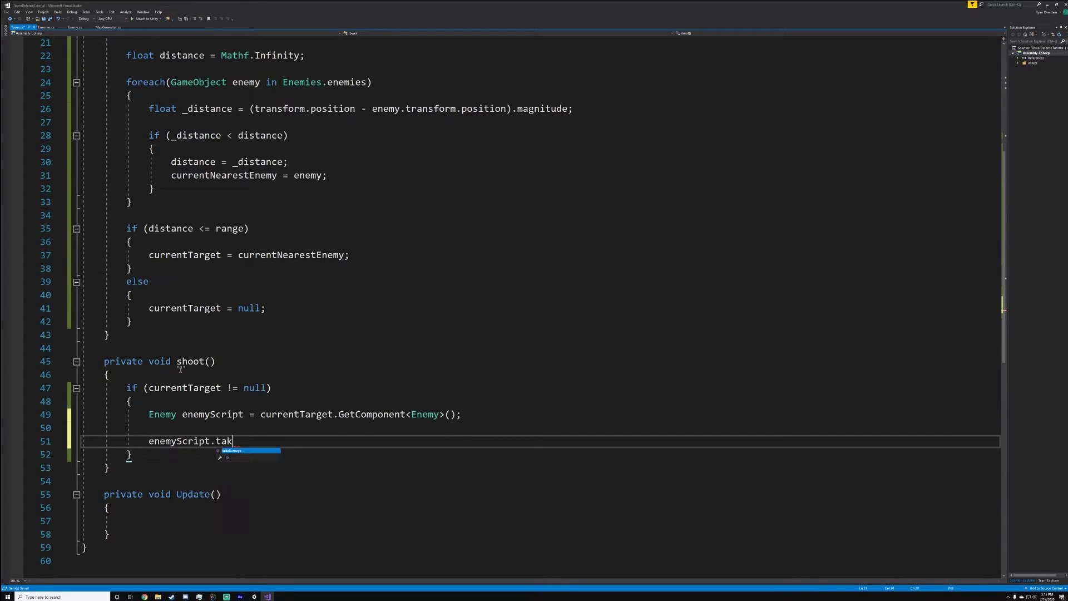
key(Tab)
text(()
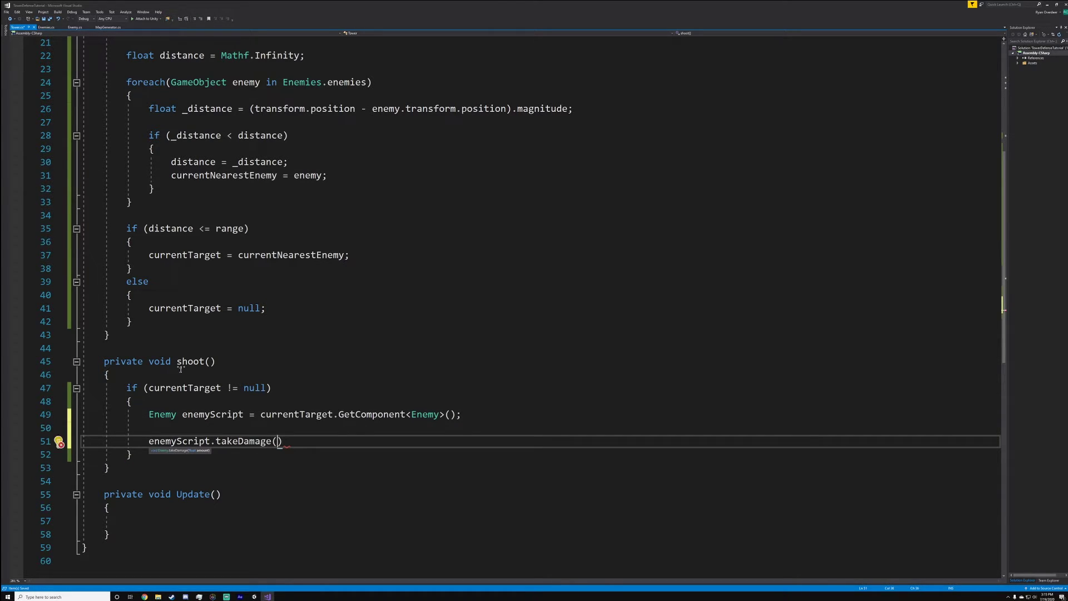
text(dama)
key(Tab)
text();)
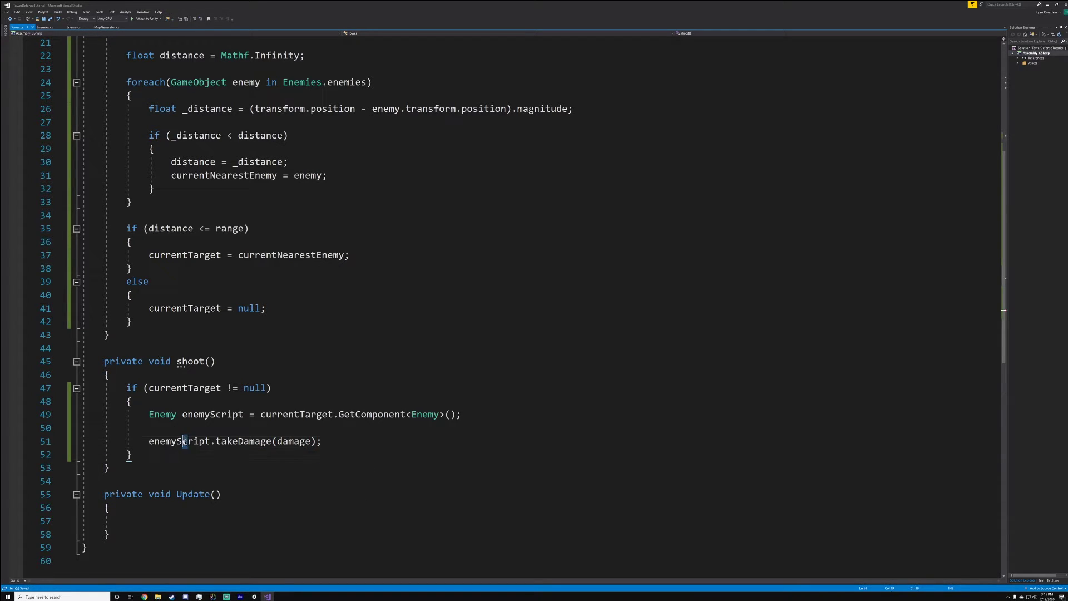
click(184, 441)
click(132, 454)
scroll(248, 369, down, 3)
scroll(248, 370, up, 5)
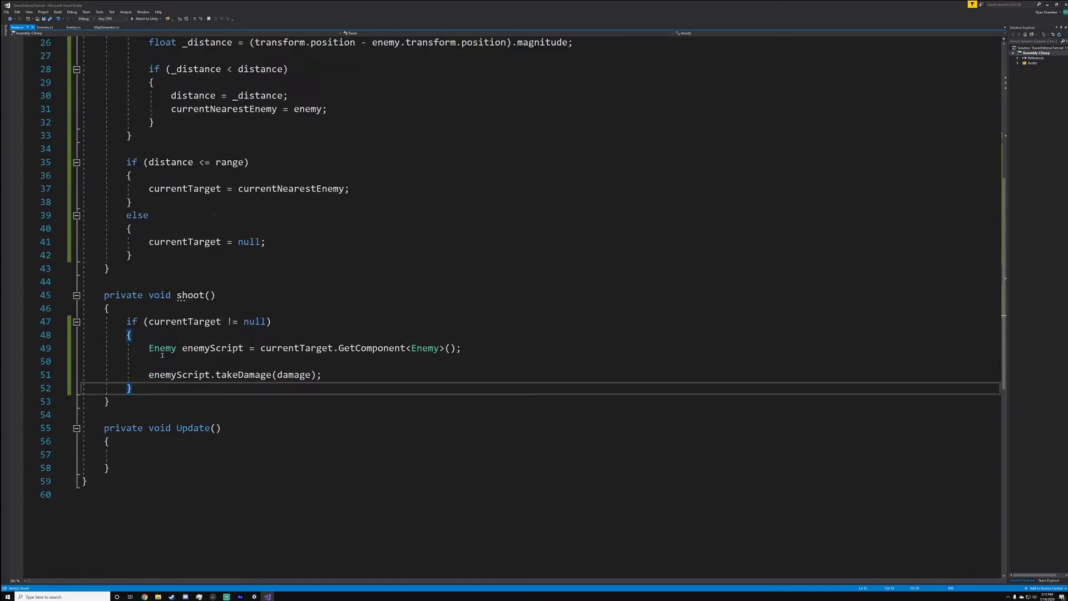
scroll(235, 311, down, 4)
scroll(235, 311, down, 2)
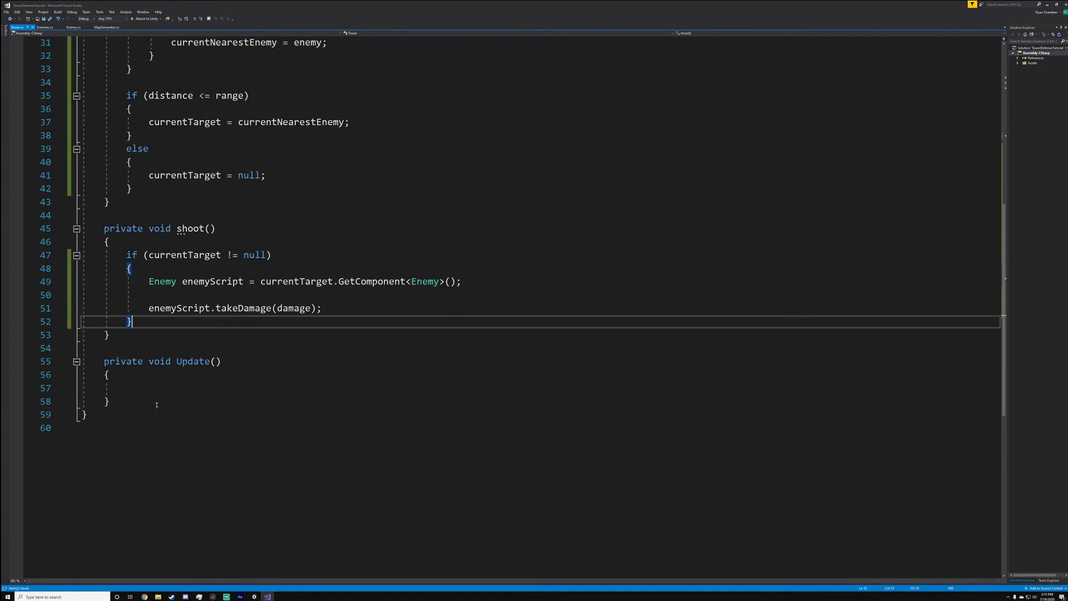
click(156, 400)
Add updateNearestEnemy(); and shoot(); calls to the body of Update().
click(161, 389)
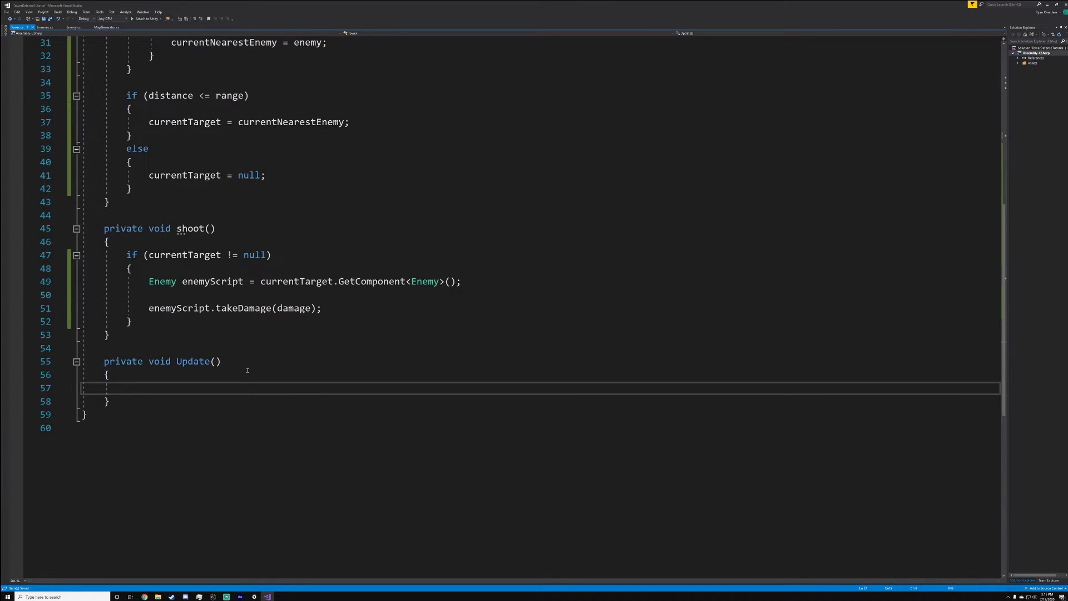
text(chec)
key(BackSpace)
key(BackSpace)
key(BackSpace)
key(BackSpace)
key(BackSpace)
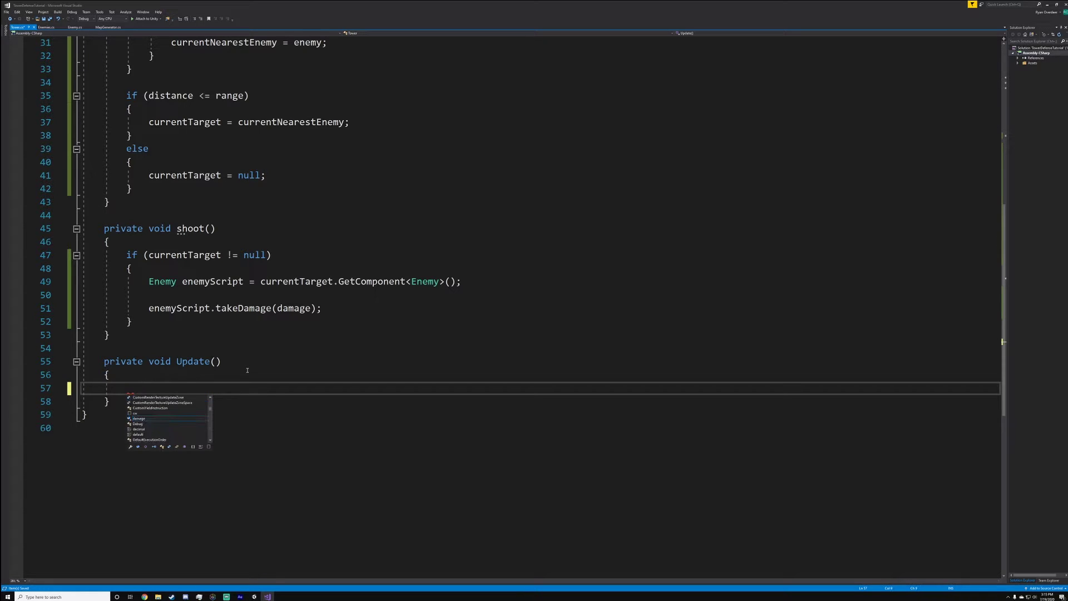
text(upd)
key(Tab)
text(();)
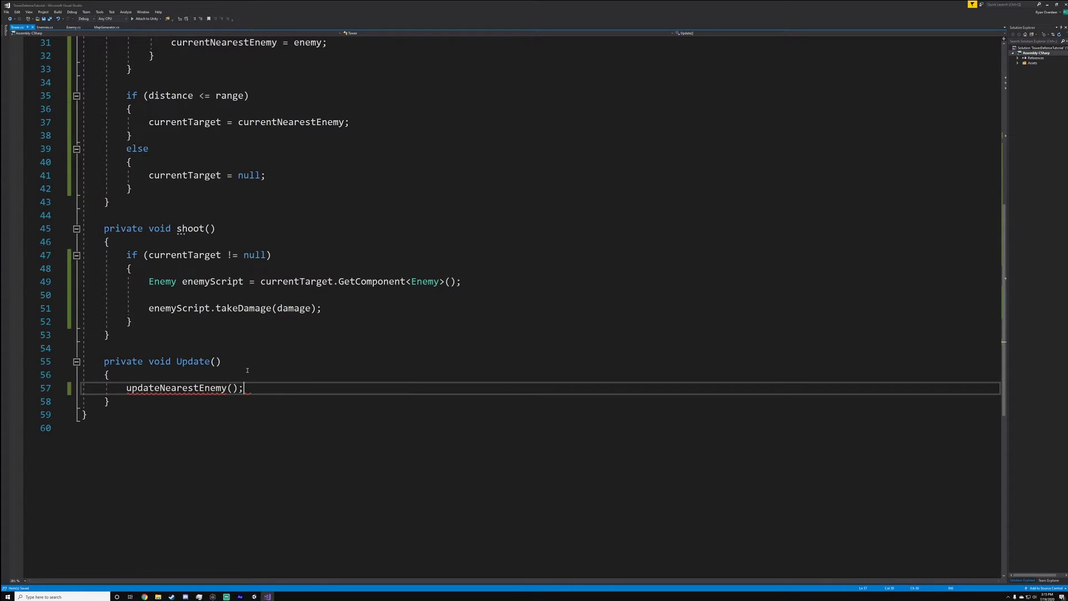
key(Return)
text(sho)
key(Tab)
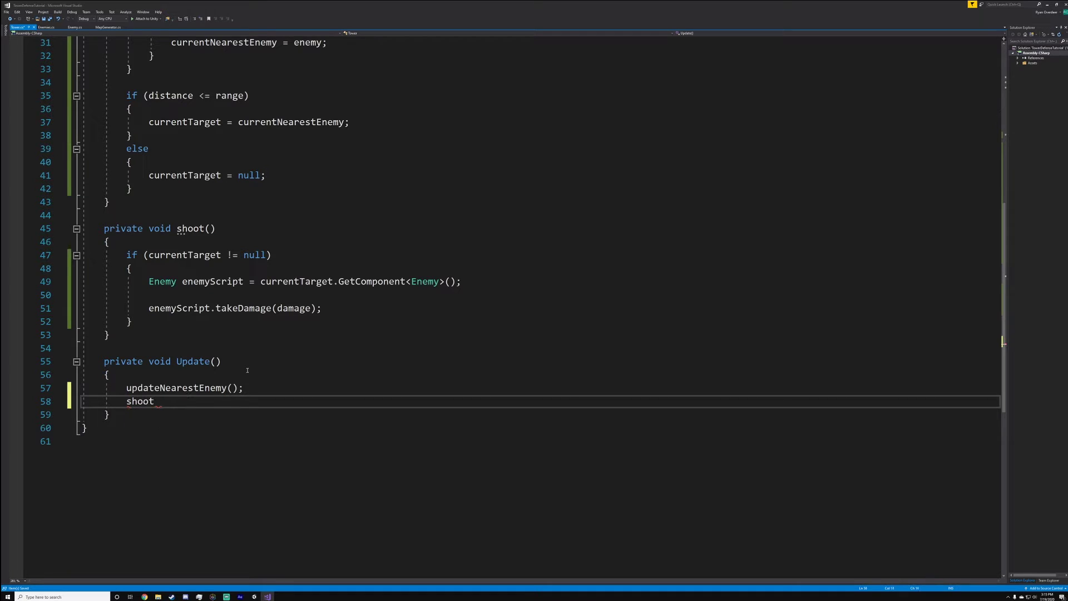
text(()l;)
key(BackSpace)
Delete both calls from Update() and re-enter only updateNearestEnemy();.
scroll(290, 231, up, 10)
click(154, 226)
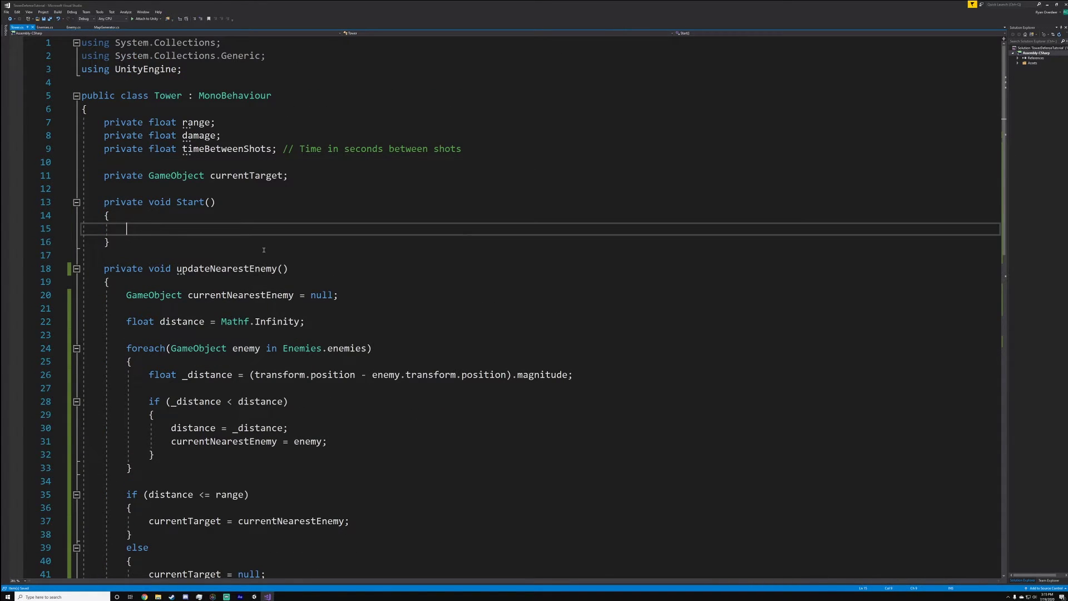
scroll(263, 250, down, 7)
scroll(264, 249, up, 7)
scroll(201, 224, down, 2)
scroll(217, 148, up, 2)
scroll(211, 242, down, 13)
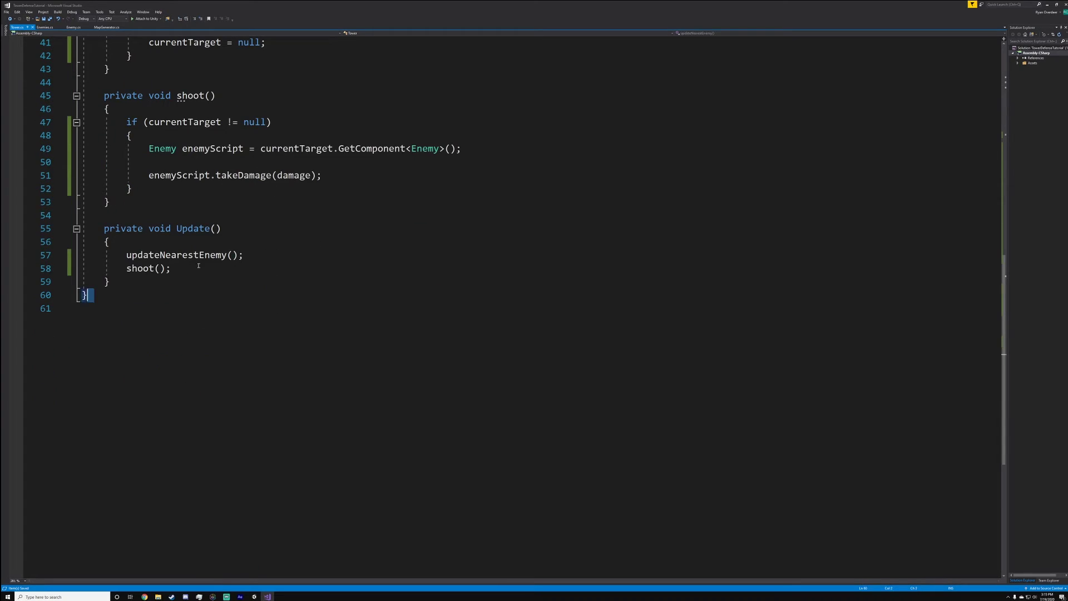
drag(191, 269, 122, 255)
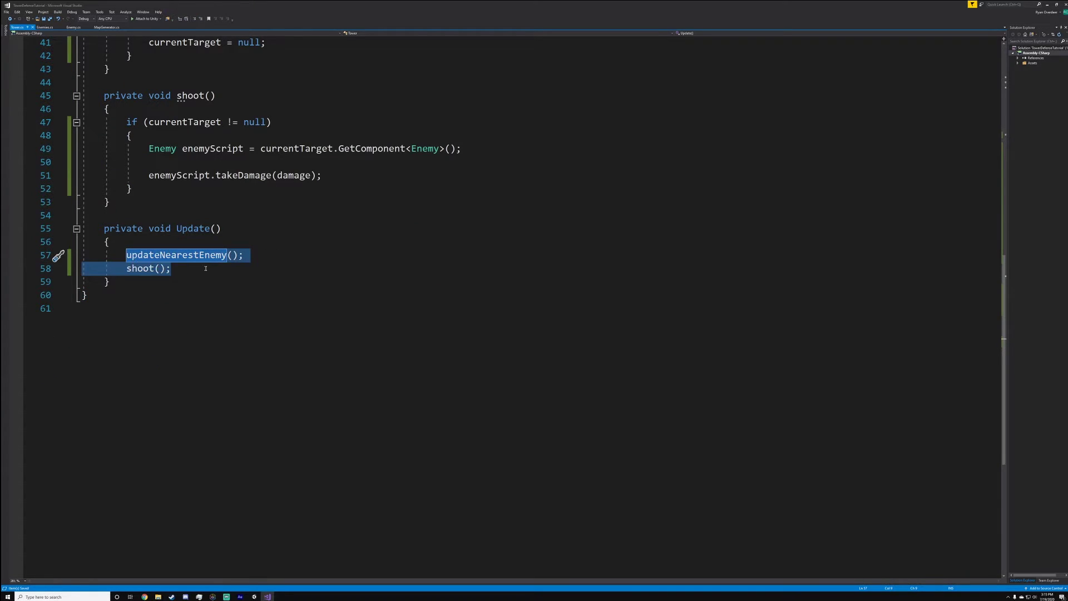
key(Delete)
text(pd)
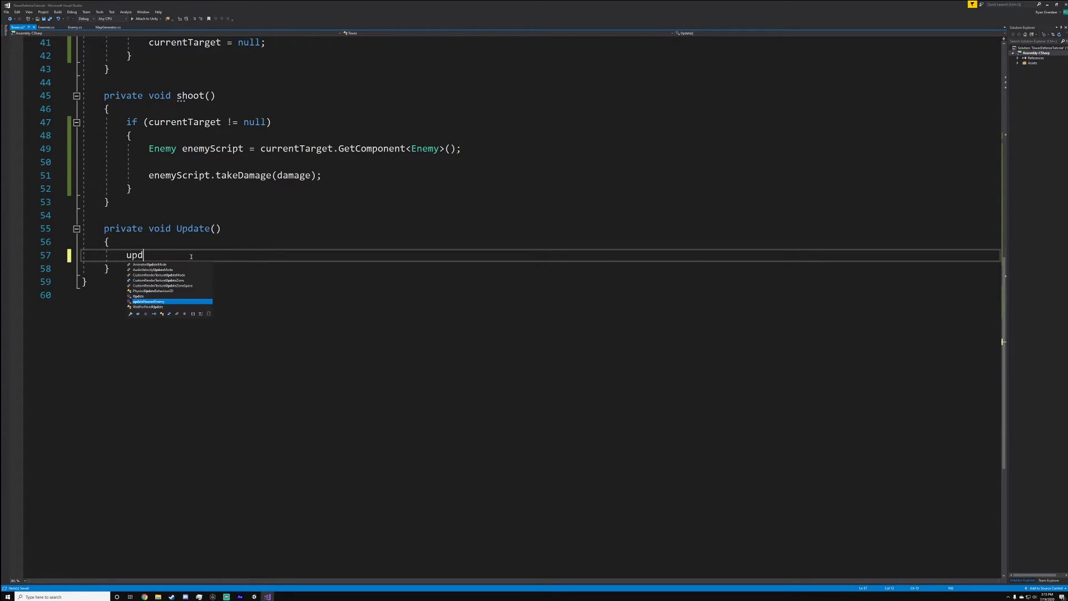
text(();)
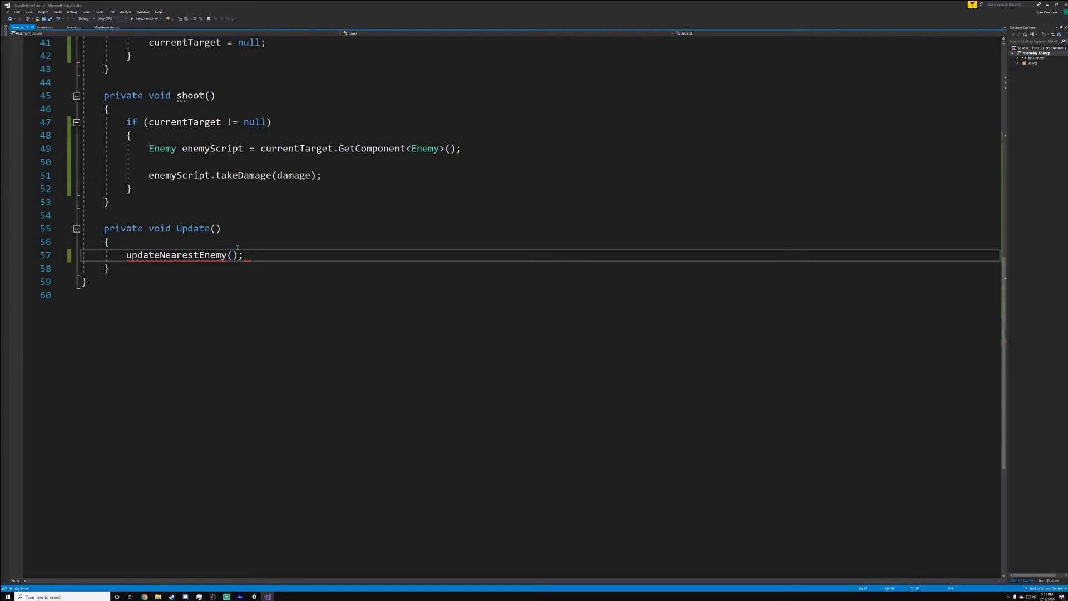
scroll(293, 278, up, 2)
scroll(267, 306, up, 2)
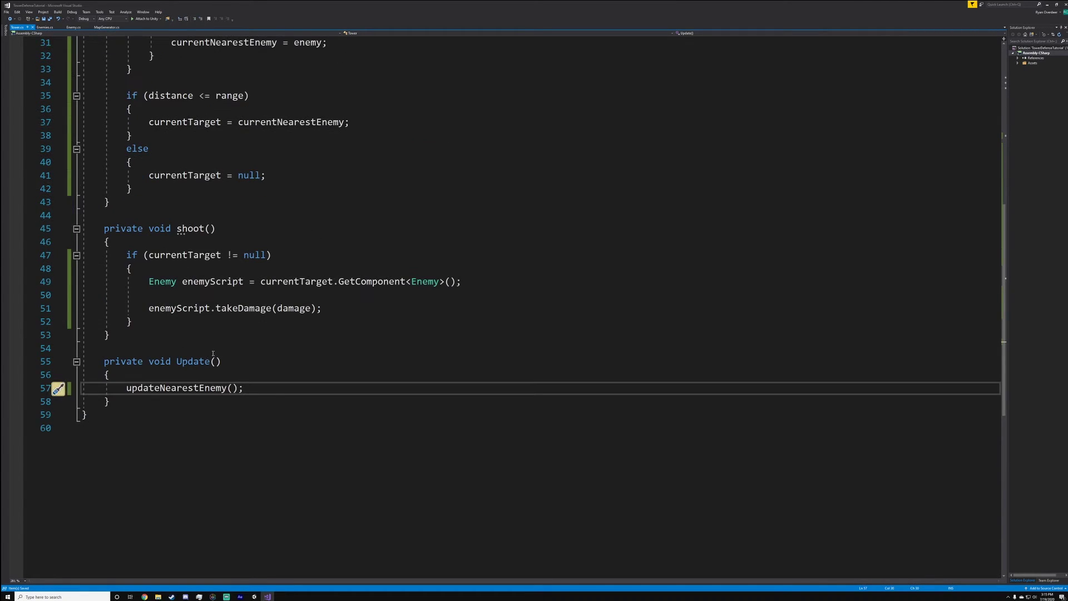
scroll(213, 352, up, 9)
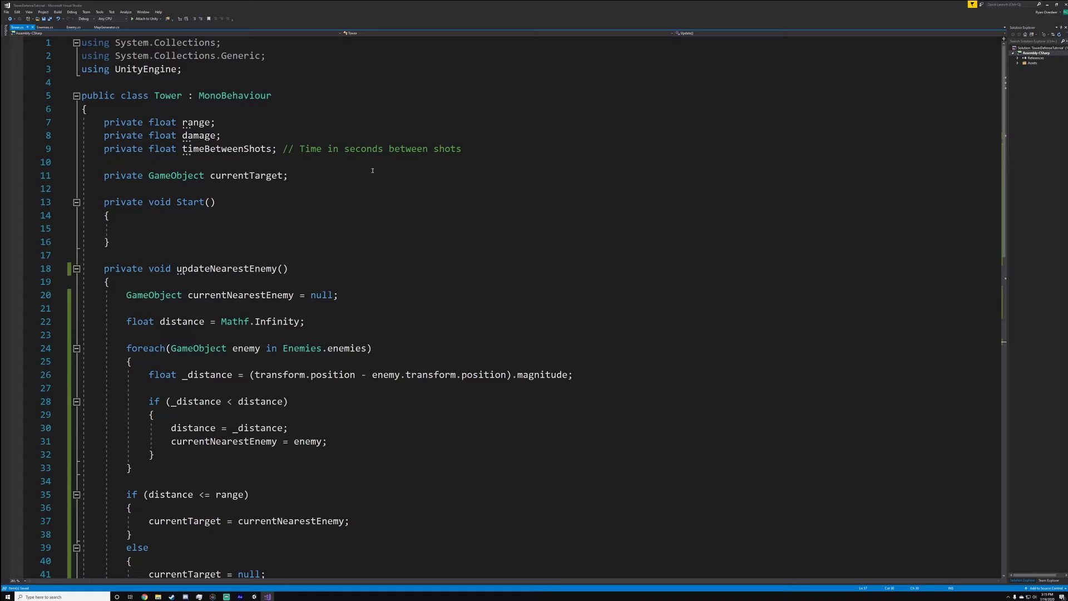
Declare a private float nextTimeToShoot; field right below timeBetweenShots.
click(506, 150)
key(Return)
key(Return)
Declare 'private float nextTimeToShoot;' in the Tower class and save the script.
text(private)
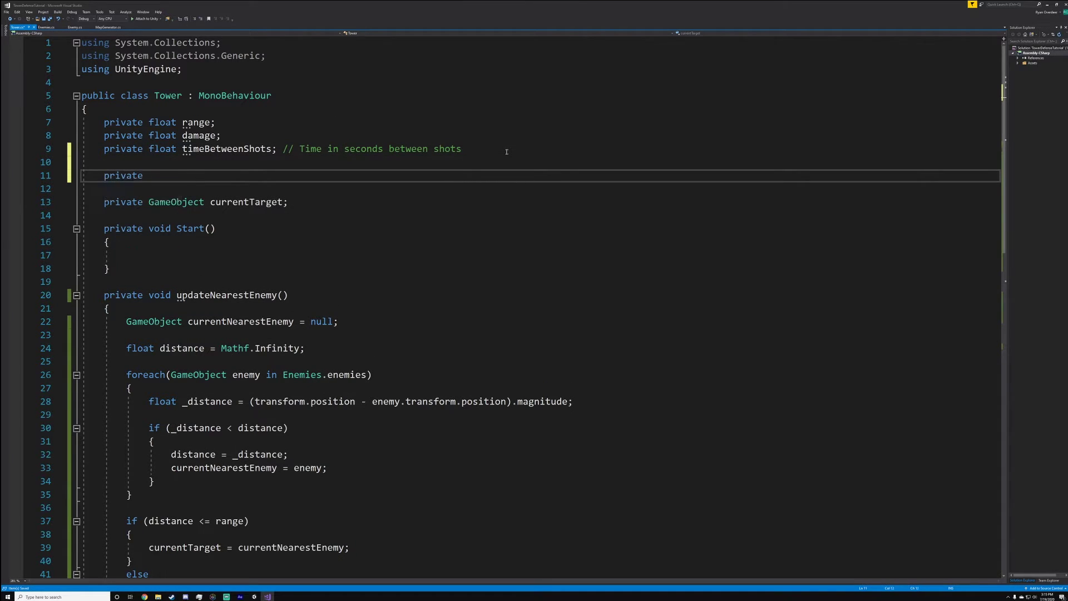
text( float nextTimeToShoot)
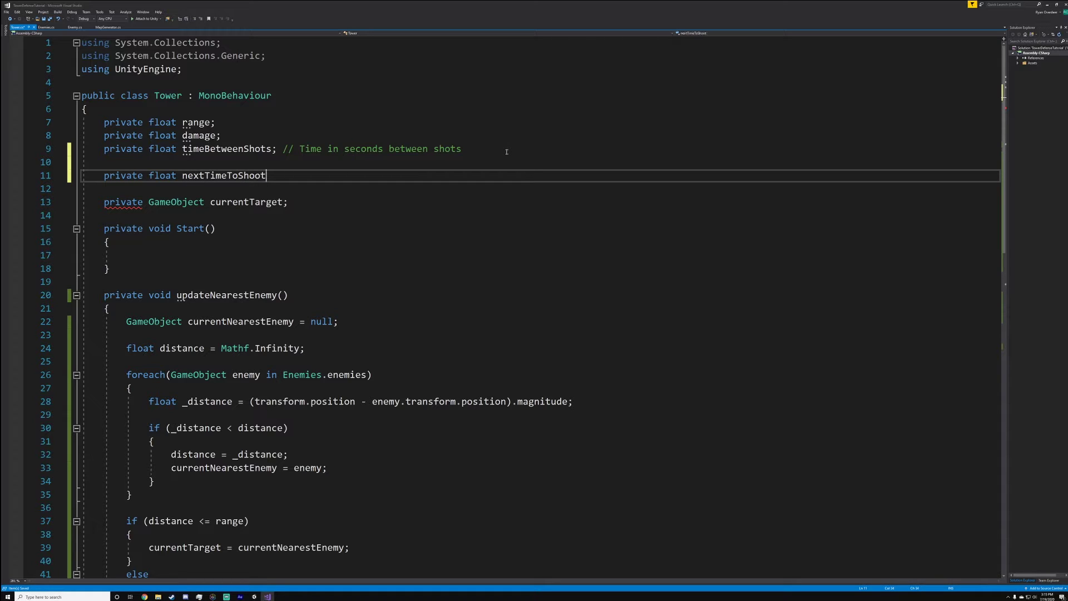
Declare a private float nextTimeToShoot; field right below timeBetweenShots.
Declare 'private float nextTimeToShoot;' in the Tower class and save the script.
text(;)
key(ctrl+s)
click(206, 260)
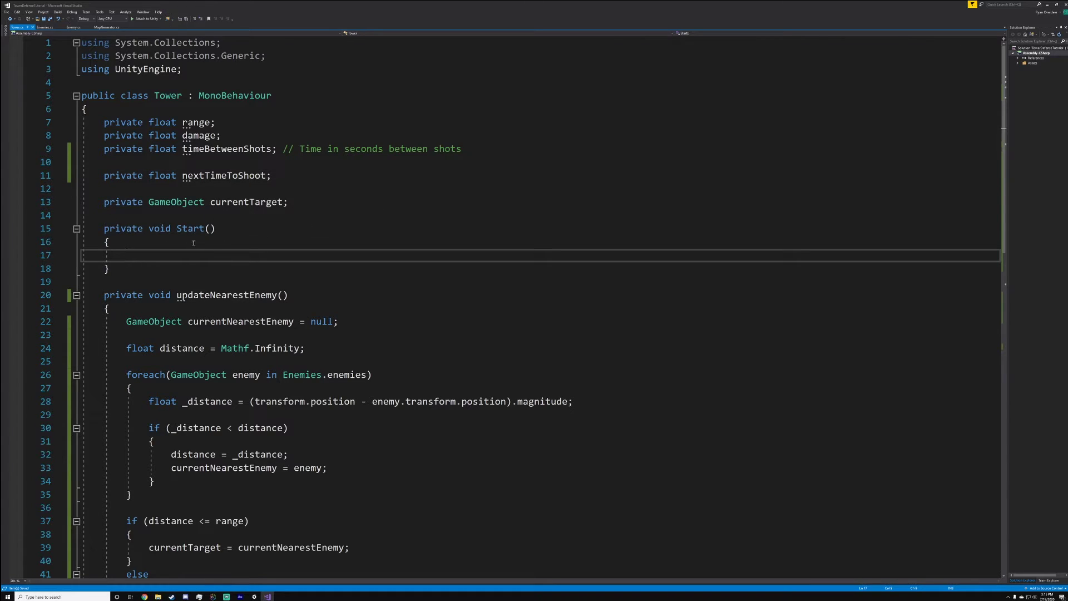
key(Down)
key(End)
key(shift+Up)
key(shift+Up)
key(shift+Up)
key(shift+Home)
Inside Start(), initialise nextTimeToShoot with 'nextTimeToShoot = Time.time;'.
click(136, 254)
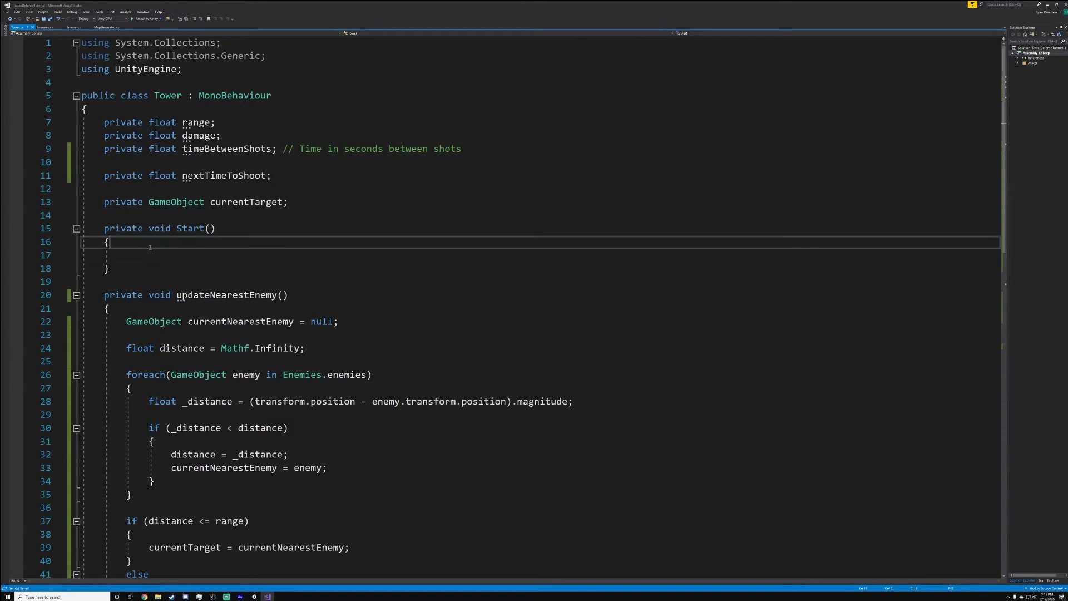
text(next)
key(Tab)
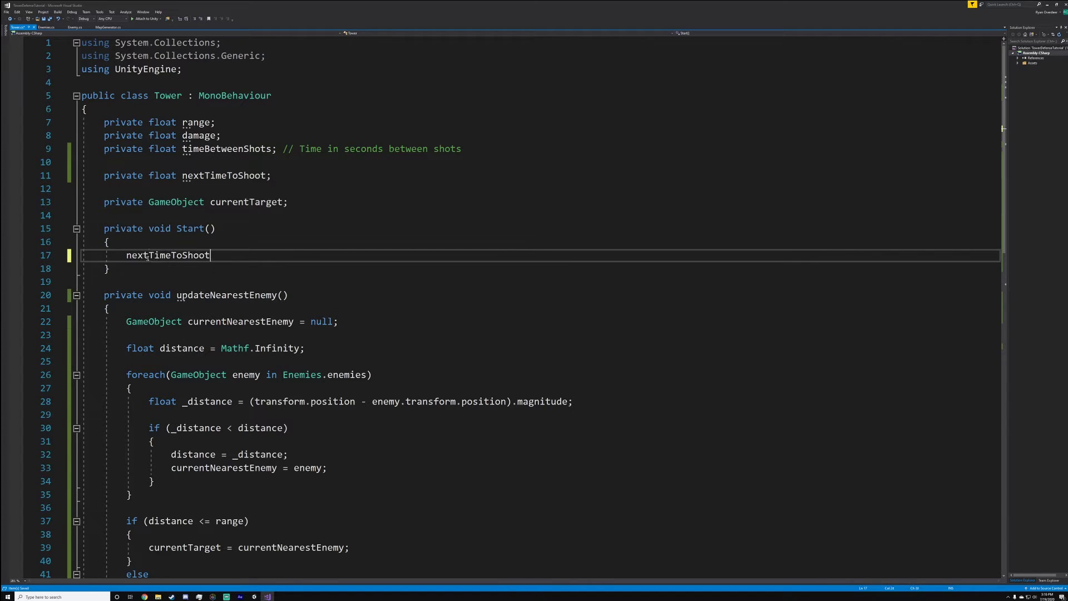
text(im)
key(Tab)
text(.t)
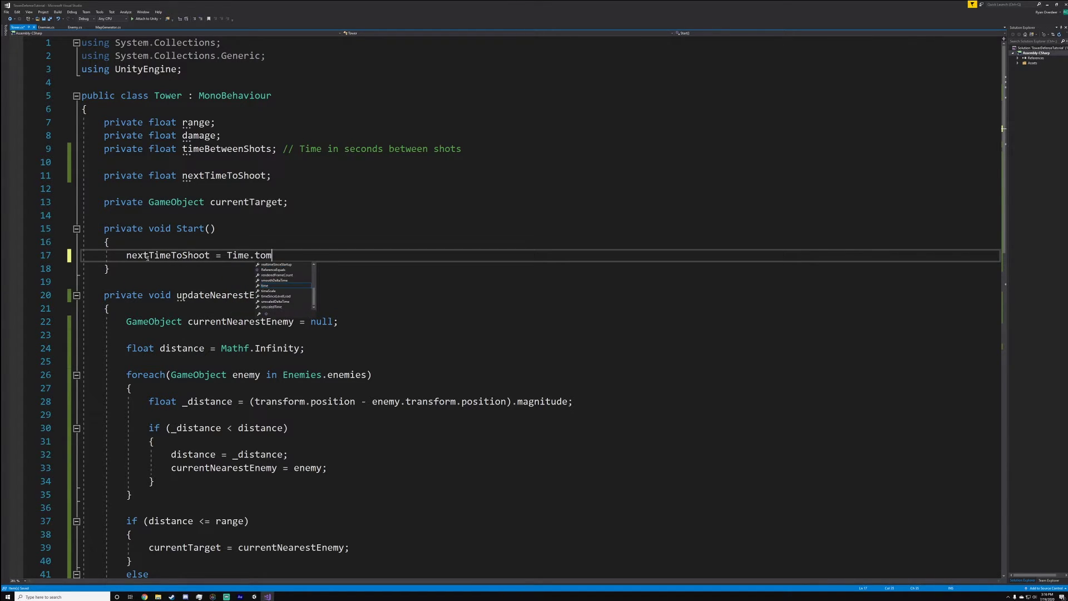
key(Tab)
text(;)
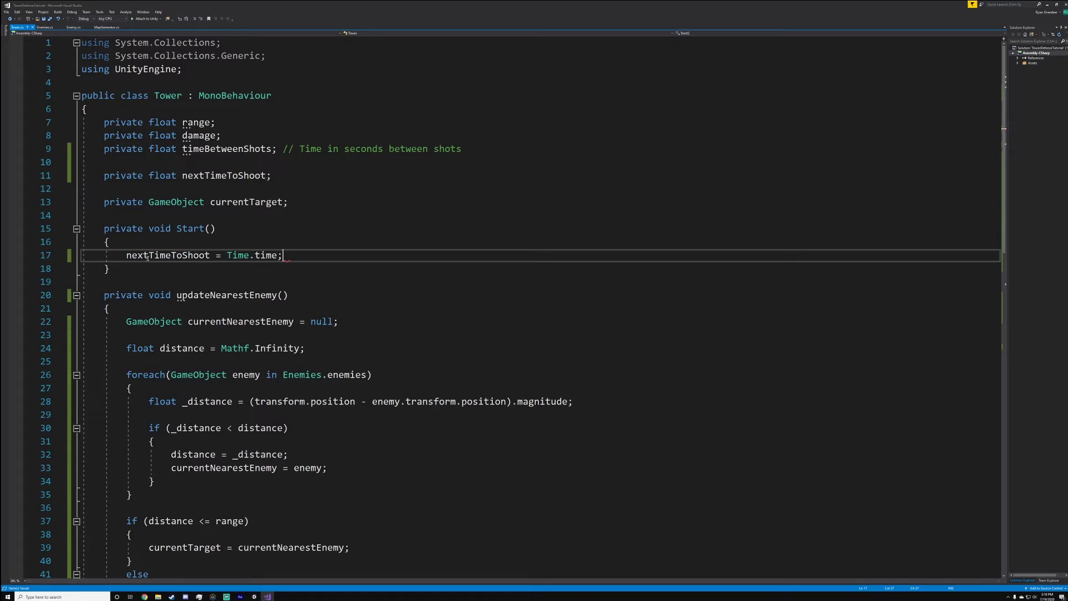
click(312, 202)
click(316, 261)
mouse_move(264, 255)
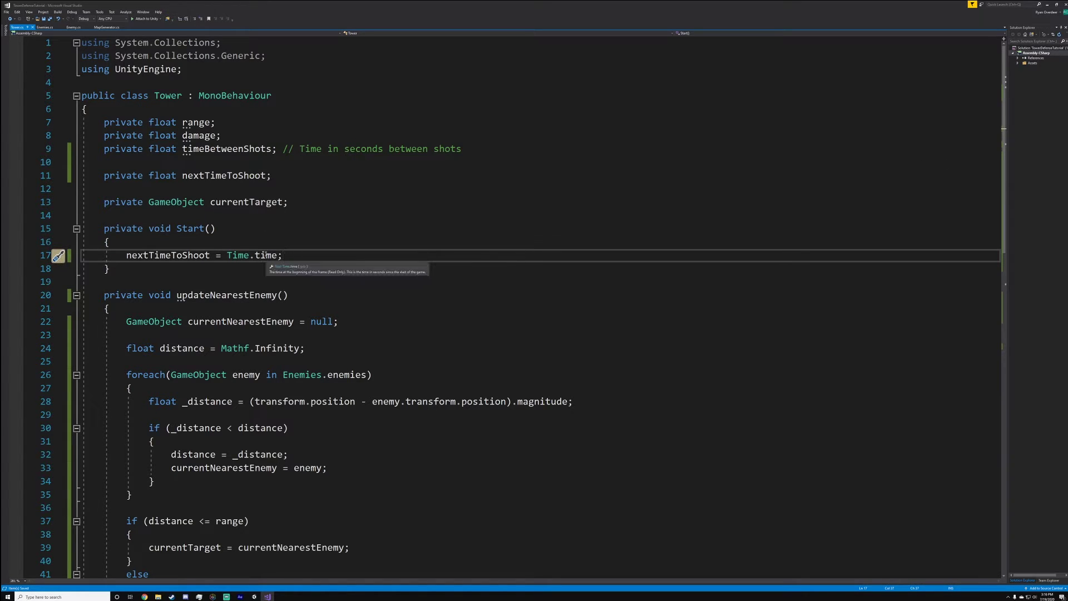
drag(1003, 142, 1002, 348)
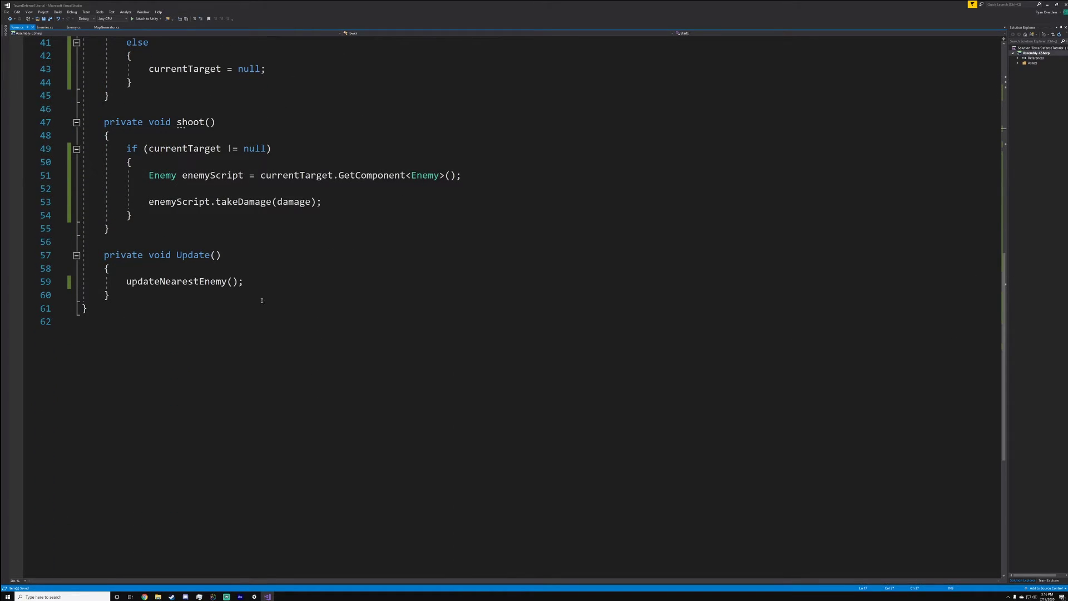
Open blank lines below the updateNearestEnemy() call in Update() and save.
click(245, 282)
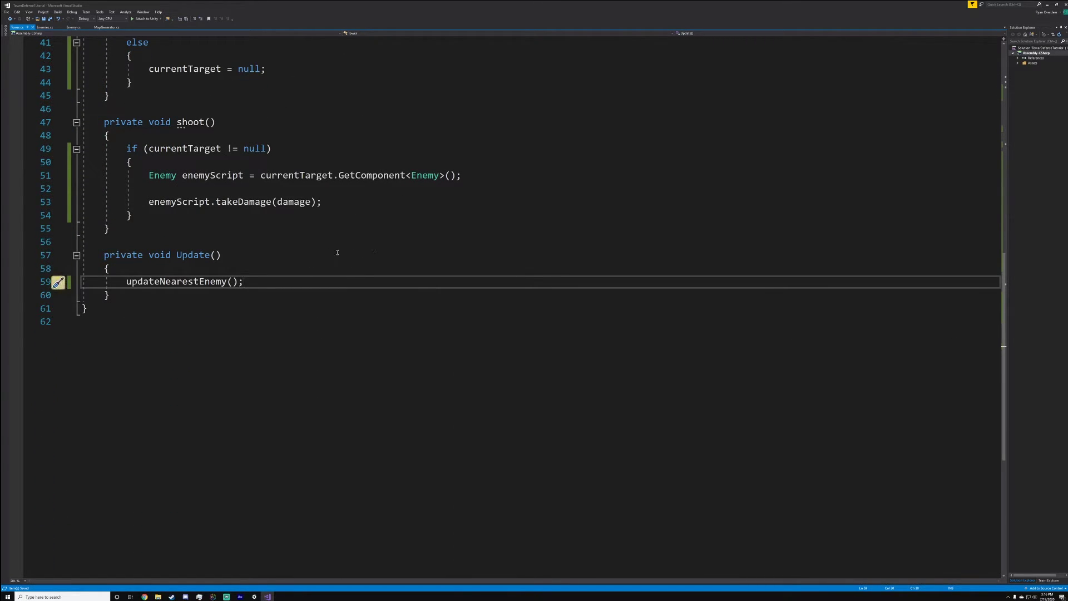
key(Return)
key(Return)
key(ctrl+a)
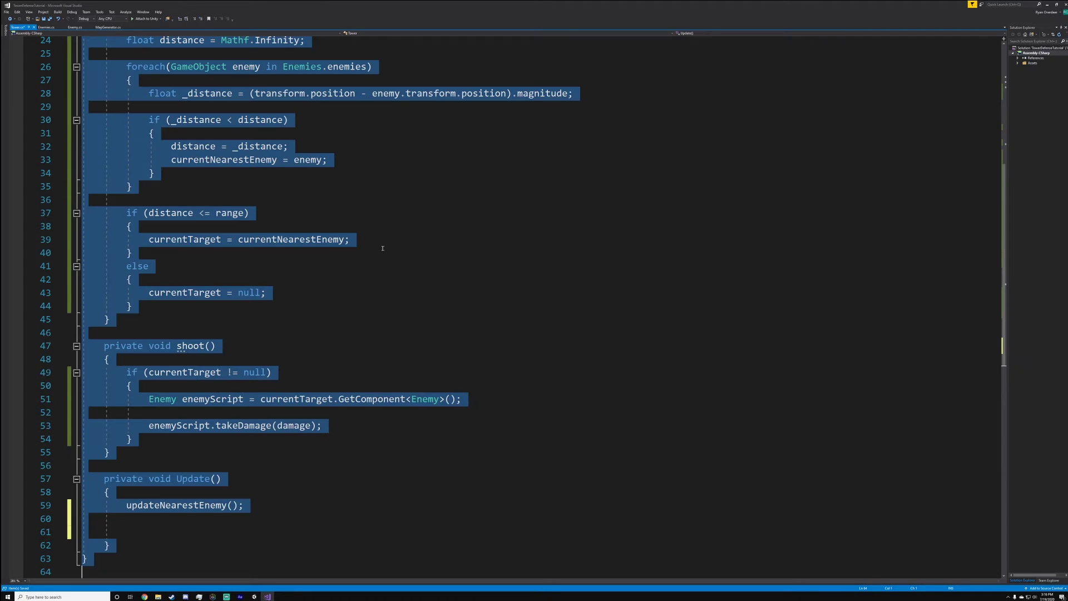
click(389, 399)
click(167, 523)
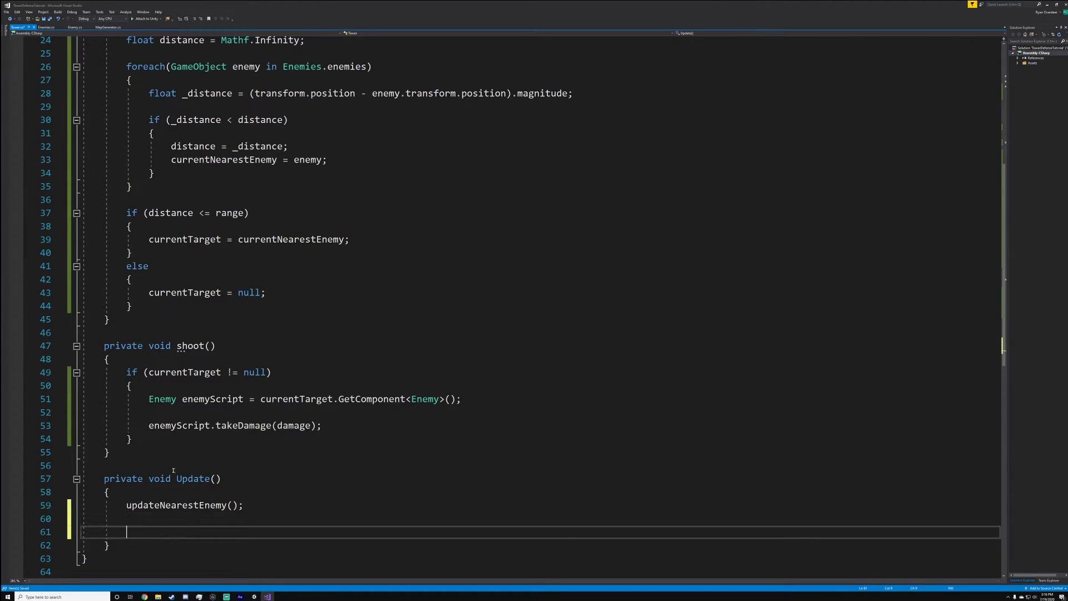
key(ctrl+s)
key(Down)
scroll(199, 443, down, 2)
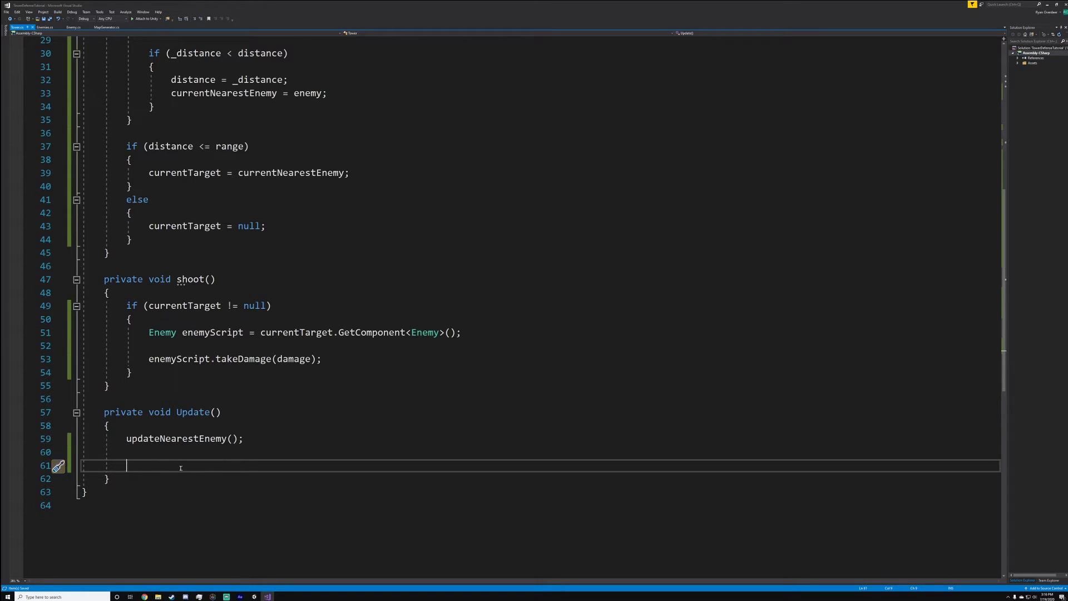
Add the check 'if (Time.time >= nextTimeToShoot) {' in Update().
text(if (Time.time >= ti)
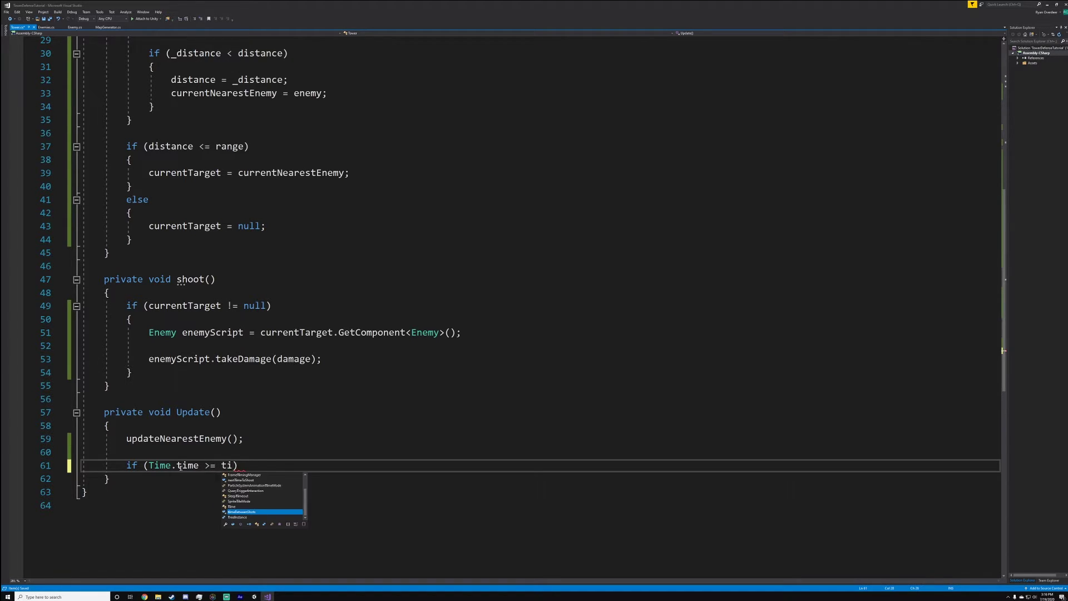
key(BackSpace)
key(BackSpace)
text(next)
key(Tab)
key(End)
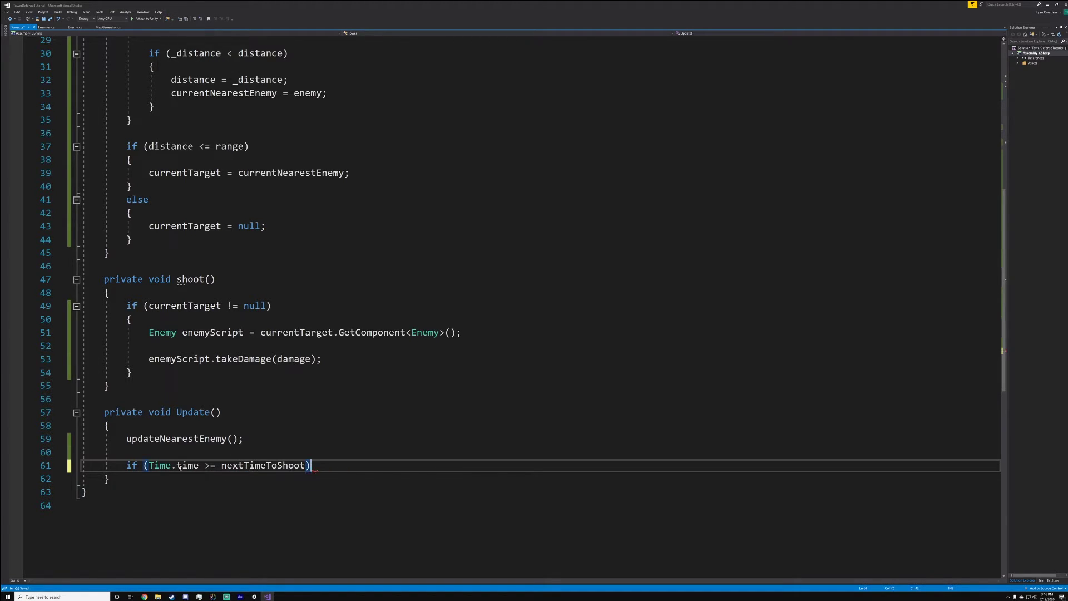
key(Return)
text({)
key(Return)
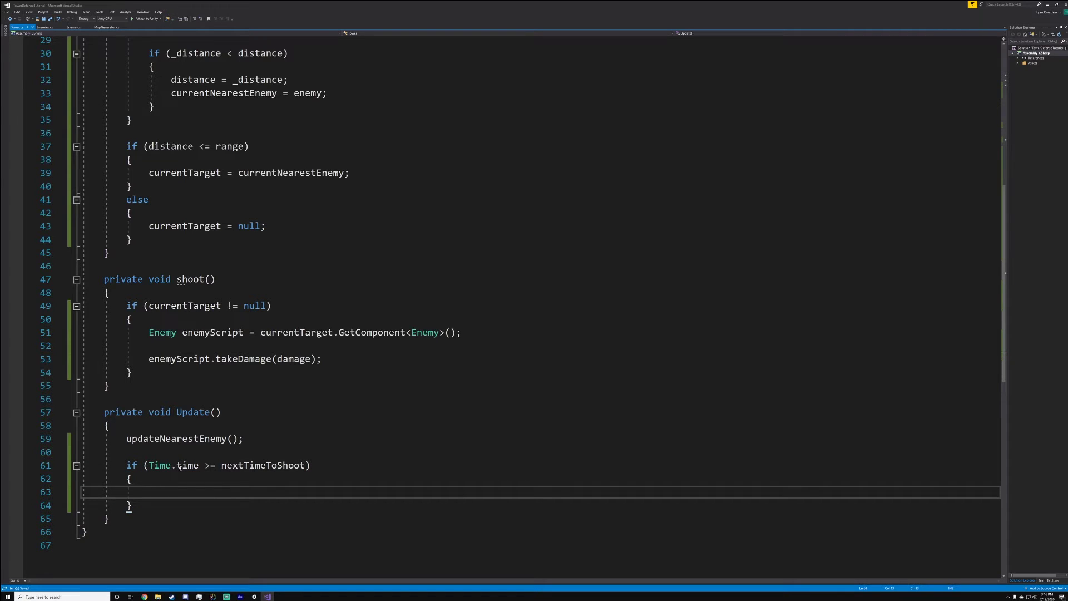
Inside it, add 'if (currentTarget != null) { shoot(); }'.
text(if (curr)
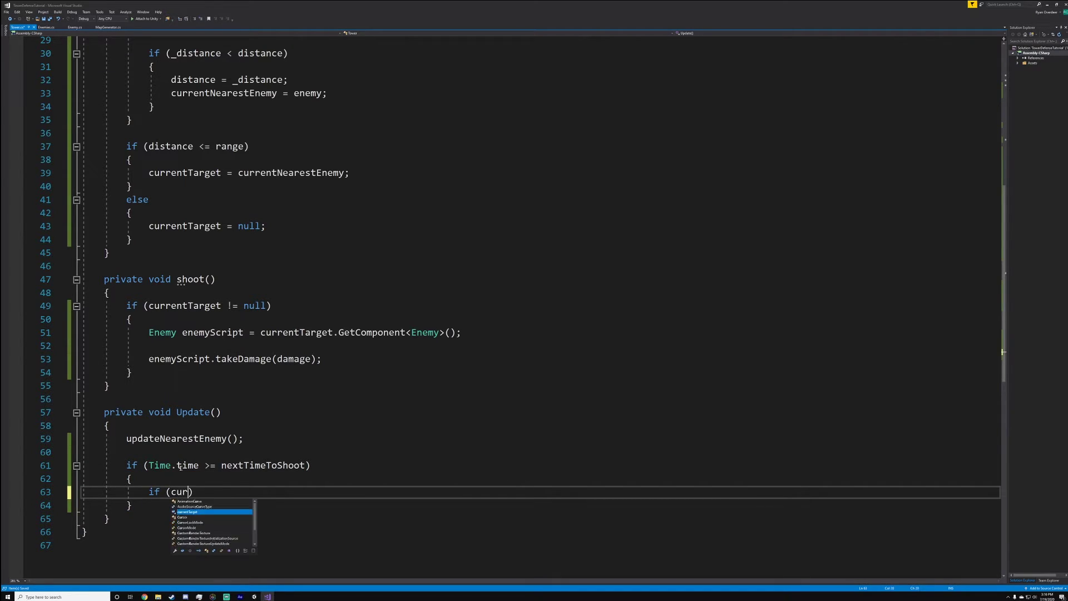
key(Tab)
text(!+)
key(BackSpace)
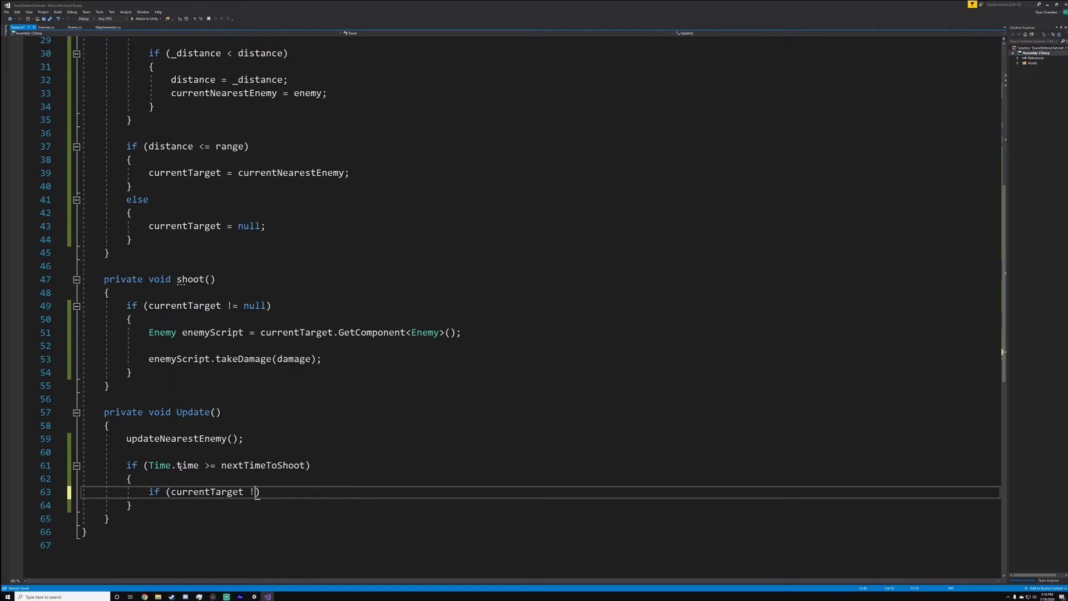
text(= null))
key(Return)
text({)
key(Return)
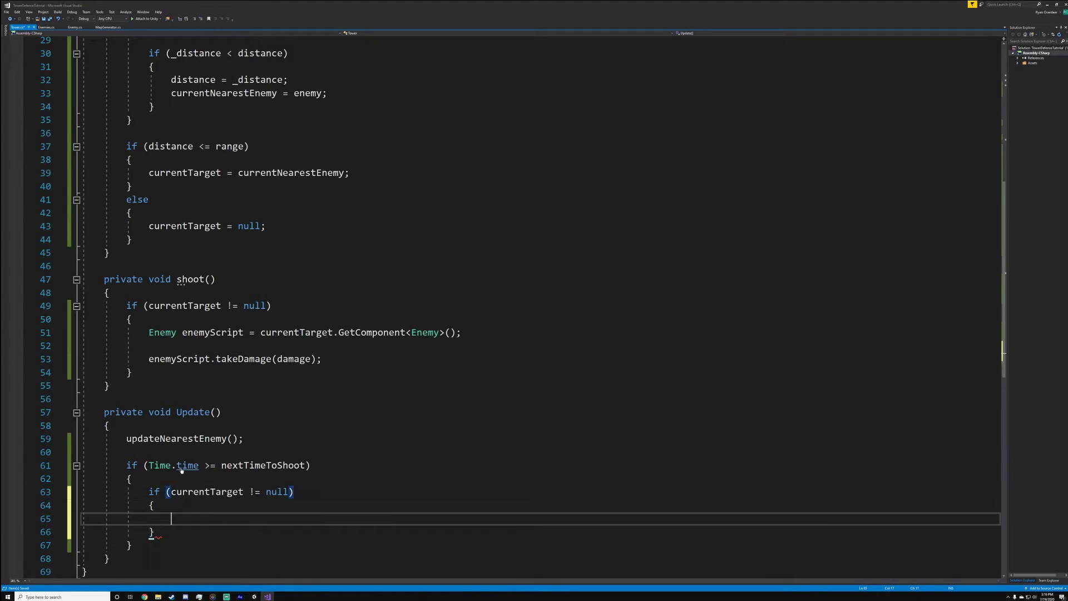
text(shoot()
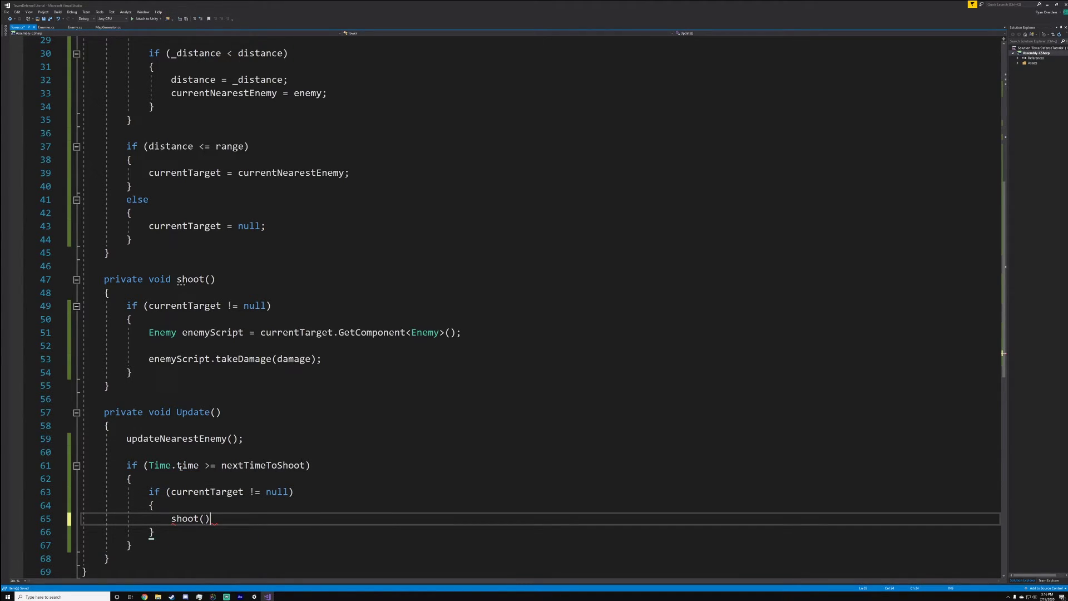
text();)
drag(162, 391, 83, 373)
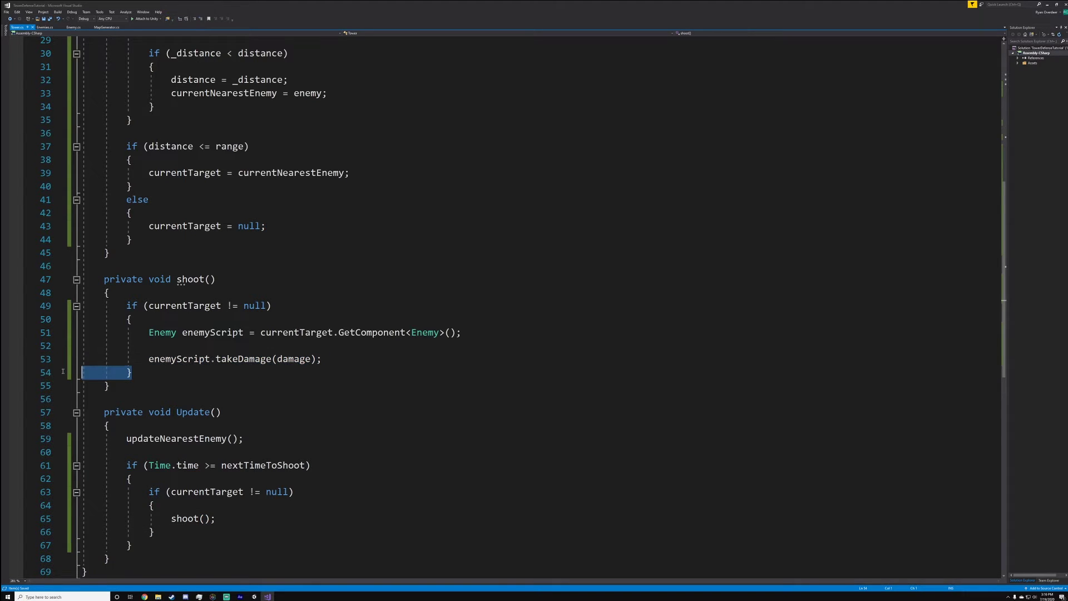
Remove the redundant null check and extra brace from shoot() and un-indent its body.
key(BackSpace)
click(152, 308)
drag(134, 318, 110, 292)
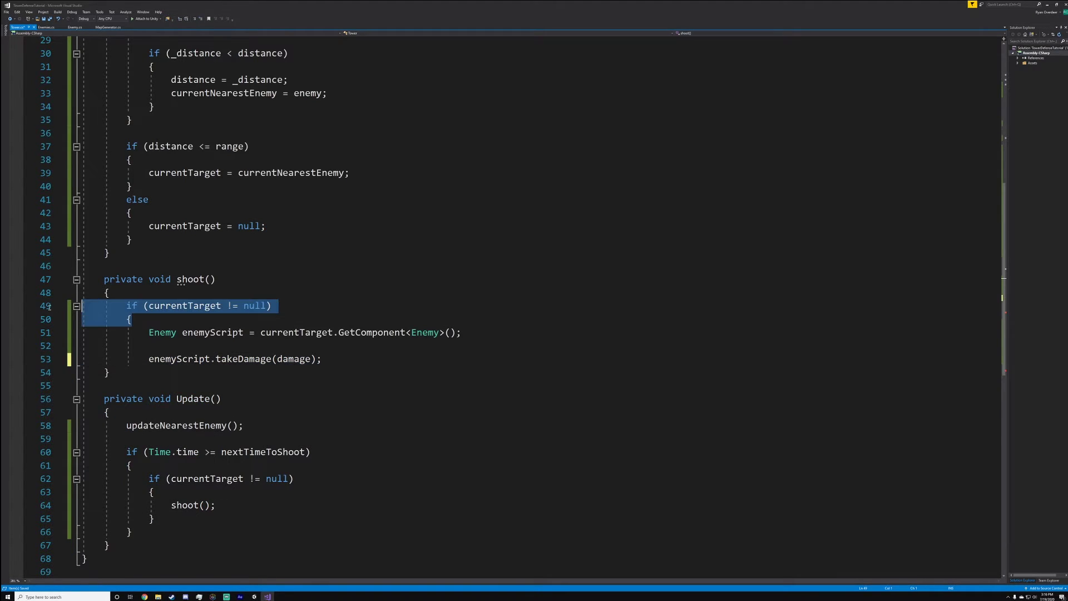
key(BackSpace)
drag(349, 334, 148, 306)
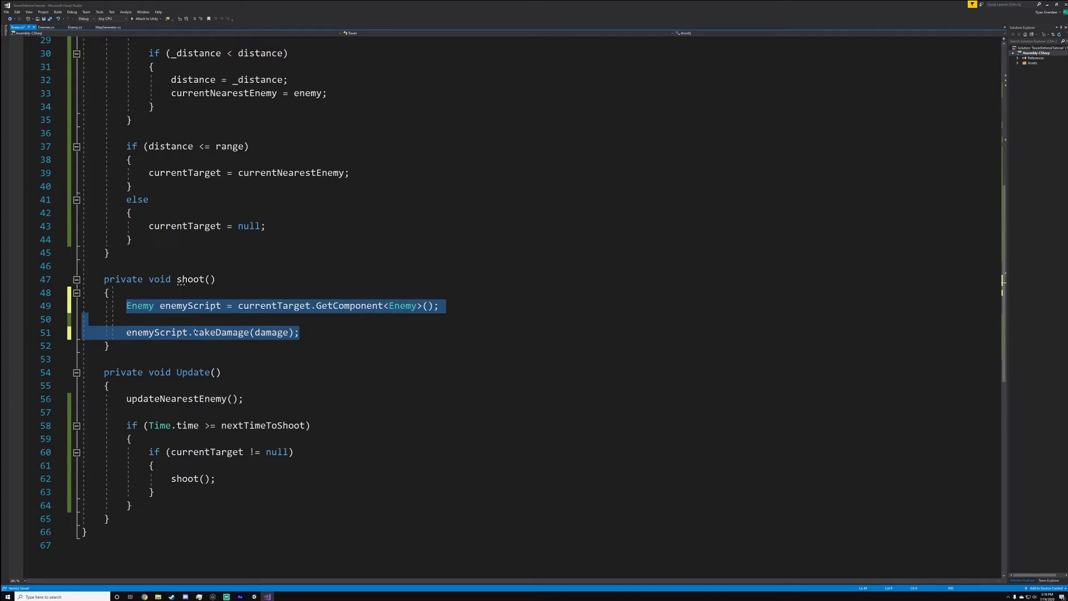
key(shift+Tab)
click(126, 334)
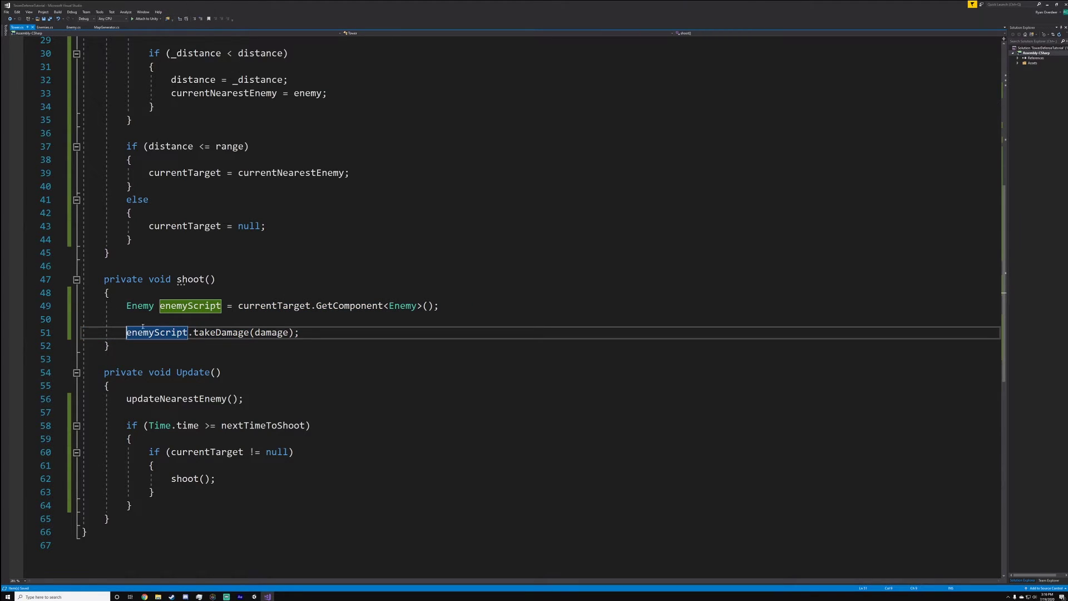
key(Up)
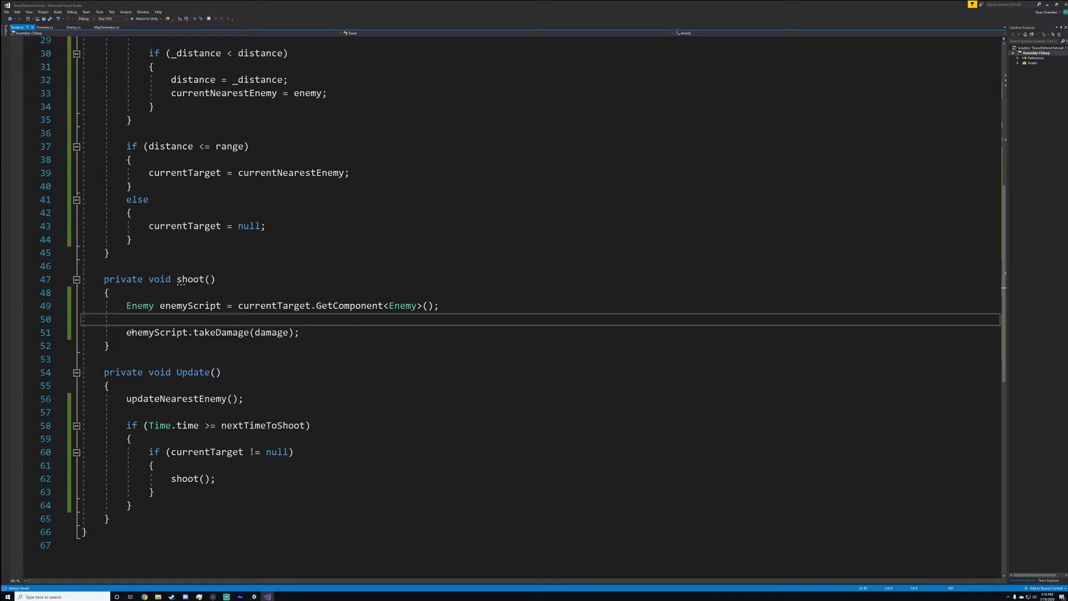
Check that the braces of the currentTarget null check around shoot() line up in Update().
double_click(278, 332)
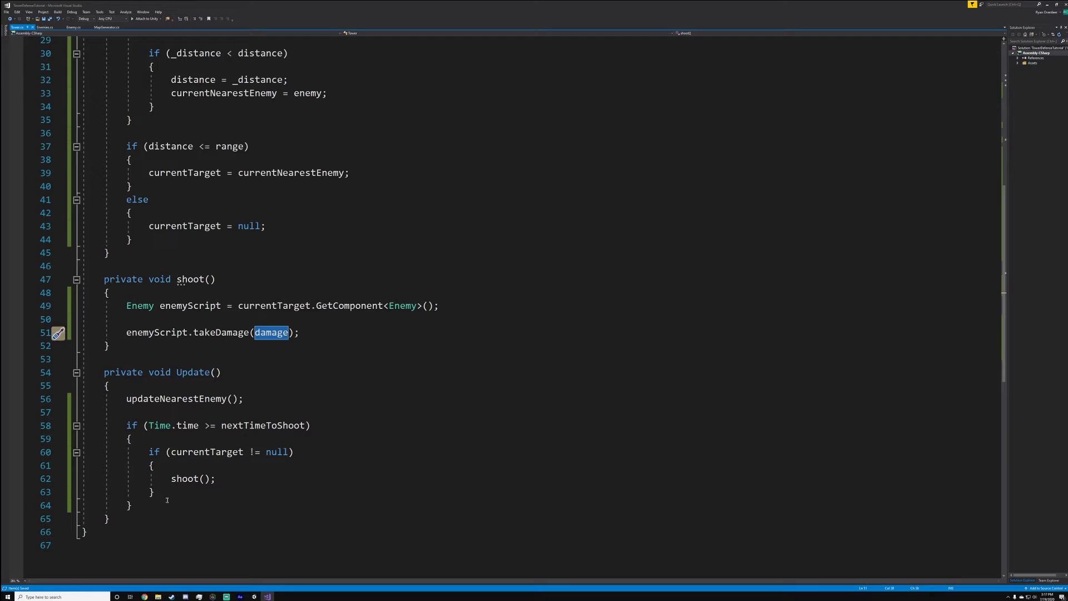
drag(167, 499, 125, 426)
click(188, 414)
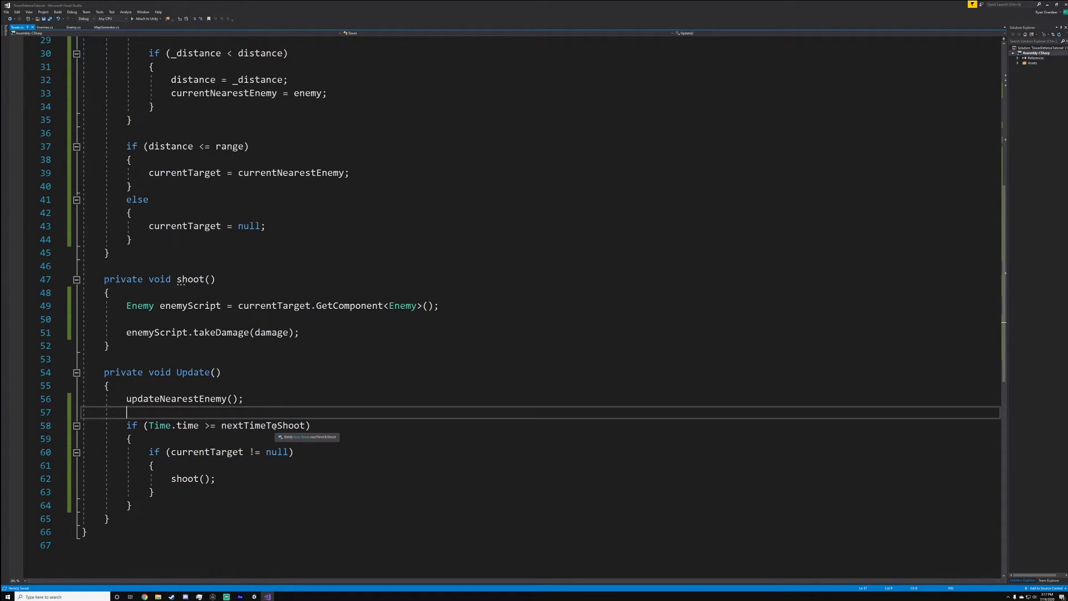
click(154, 492)
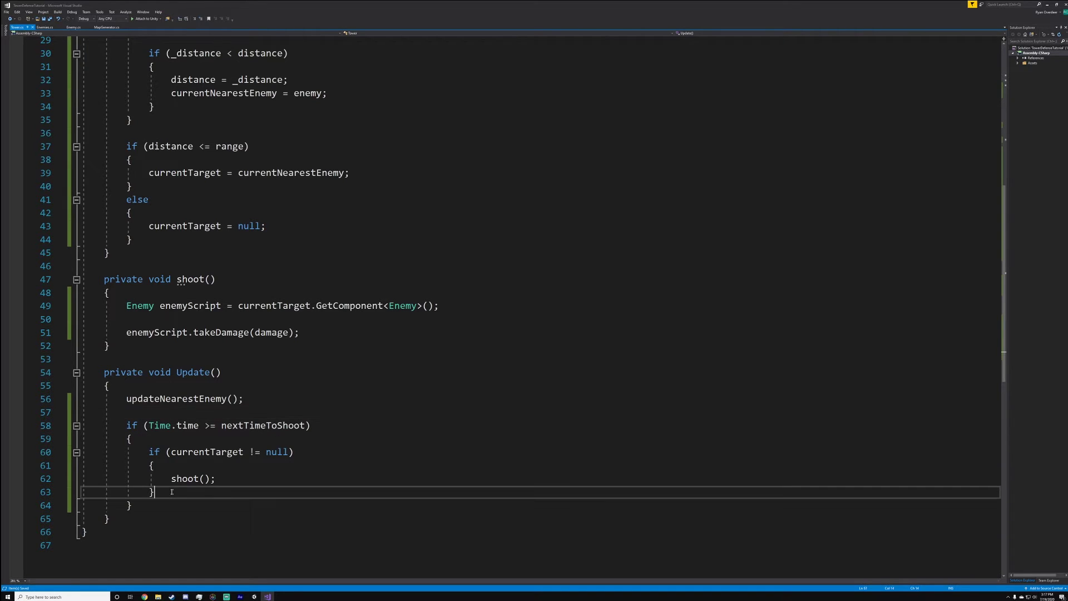
drag(168, 478, 84, 452)
key(Left)
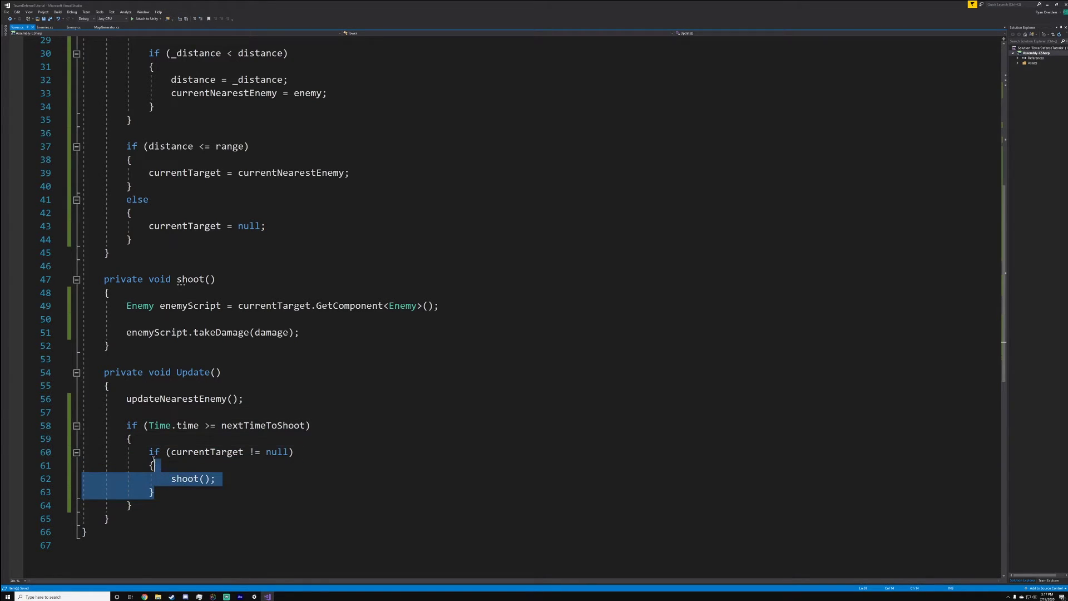
drag(172, 484, 149, 452)
click(251, 452)
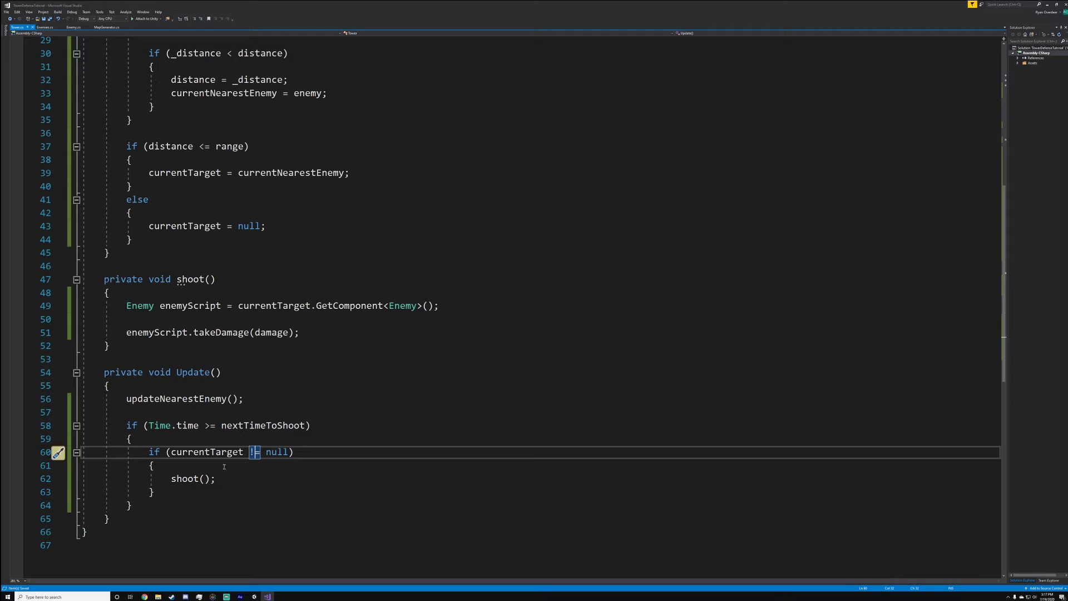
click(201, 487)
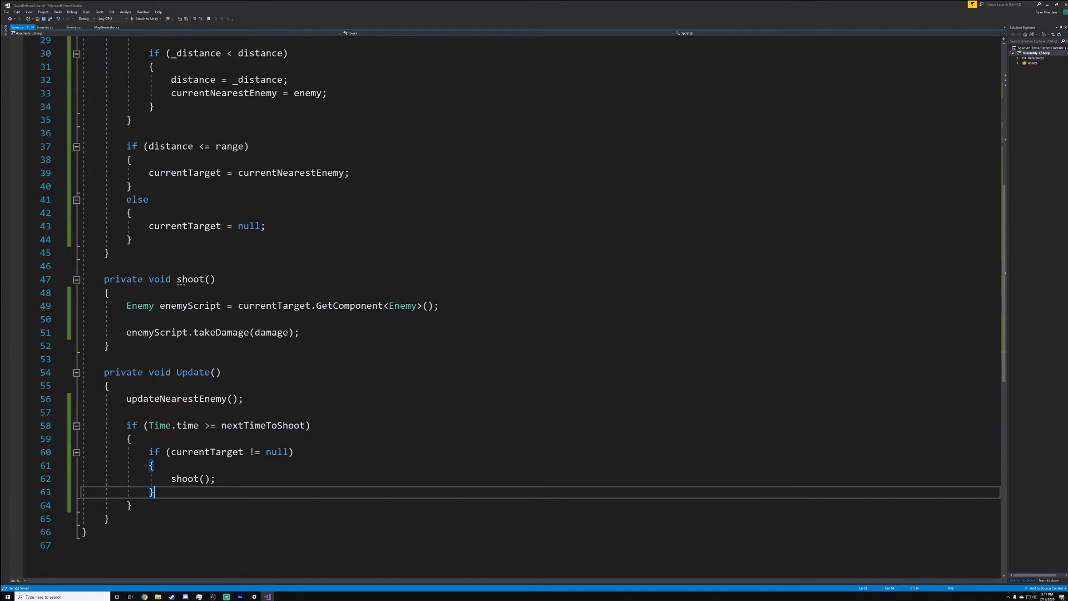
click(257, 477)
After shoot(), add 'nextTimeToShoot = Time.time + timeBetweenShots;' and review the file.
key(Return)
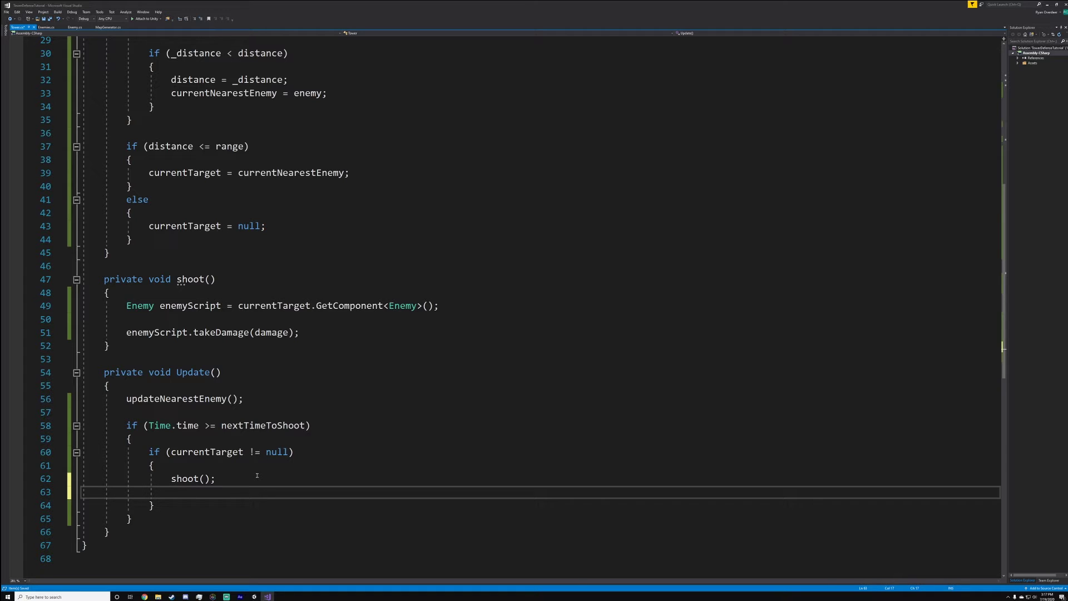
text(nextTimeToShoot = Time)
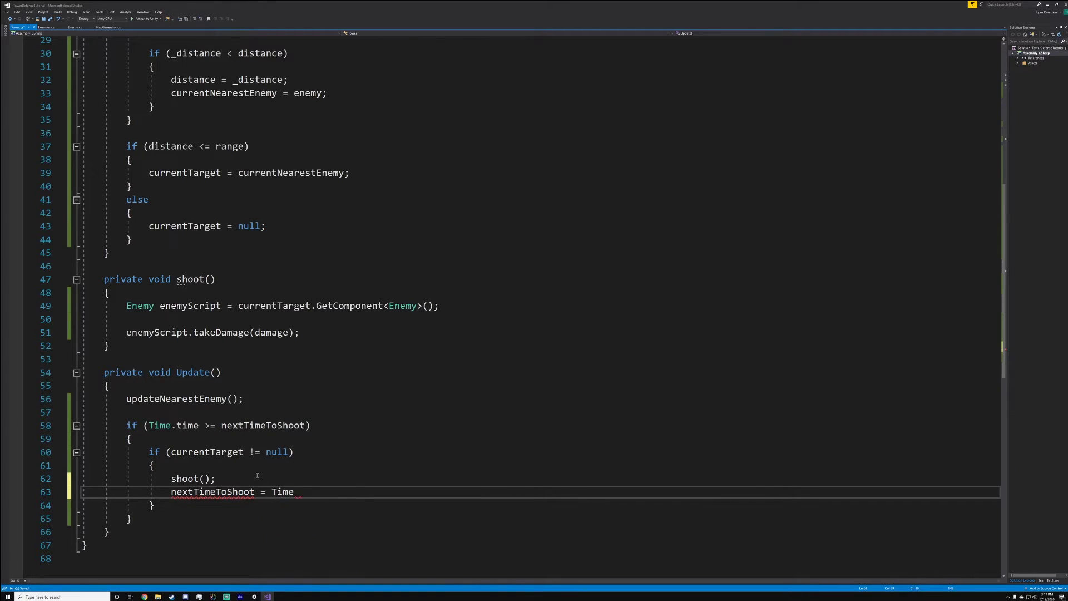
text(.time + s)
key(ctrl+space)
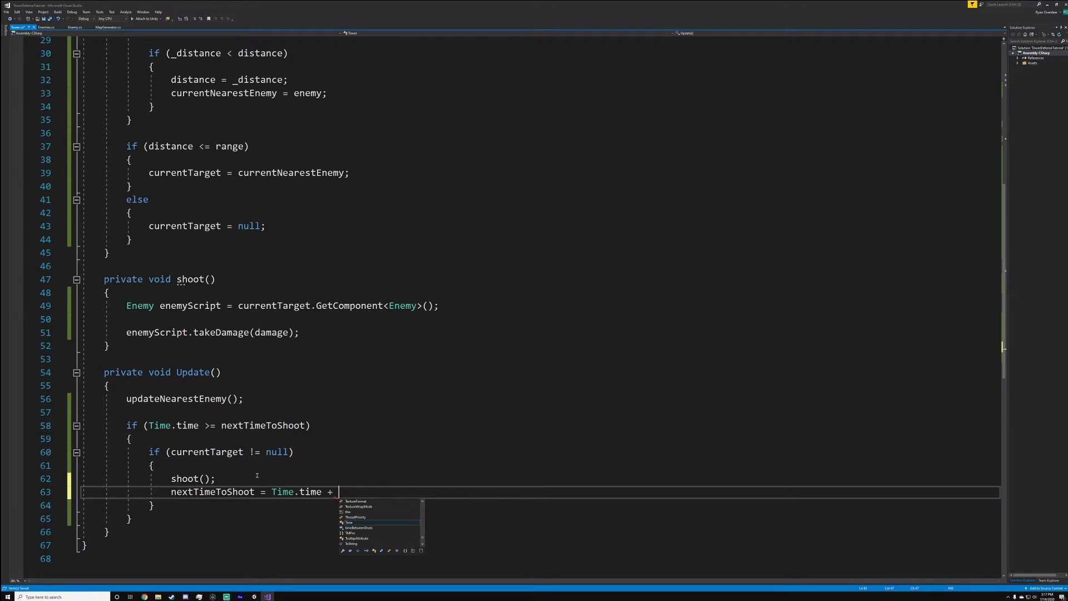
text(timebt)
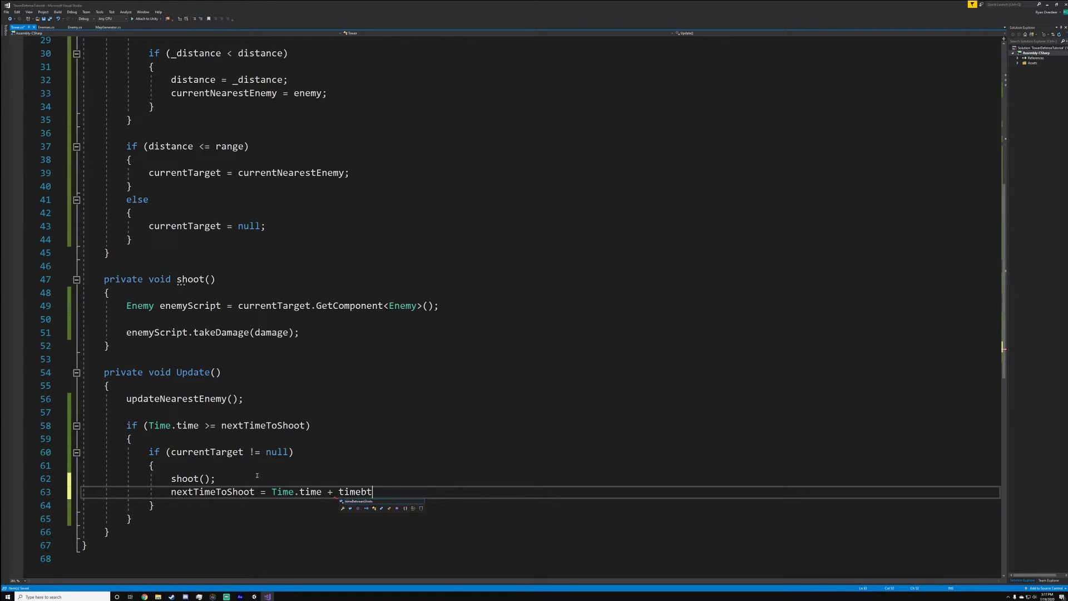
key(Tab)
text(;)
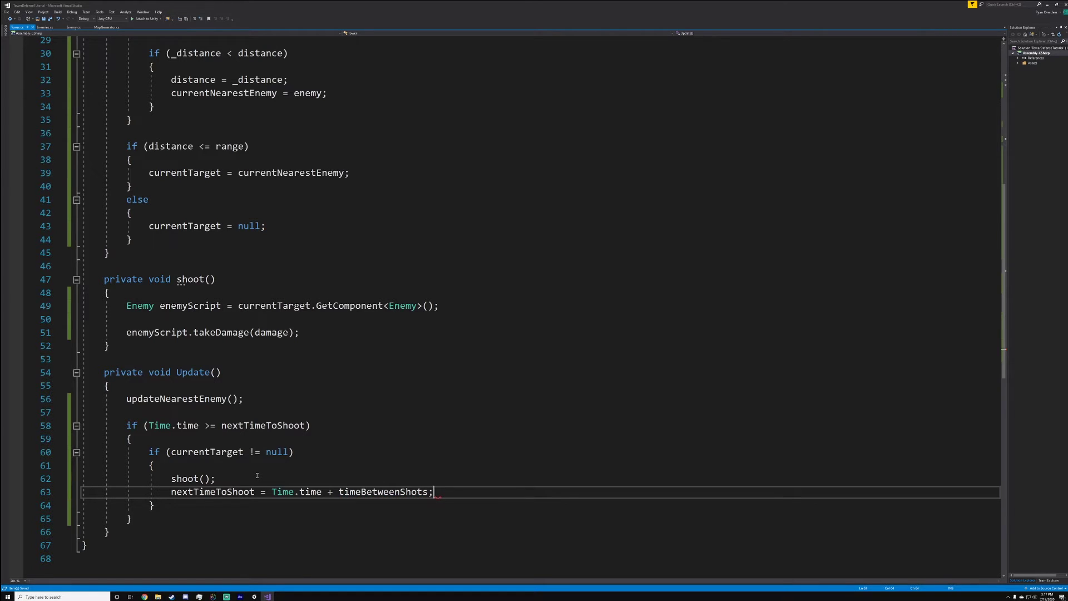
scroll(293, 198, up, 5)
scroll(293, 199, up, 4)
scroll(299, 214, down, 8)
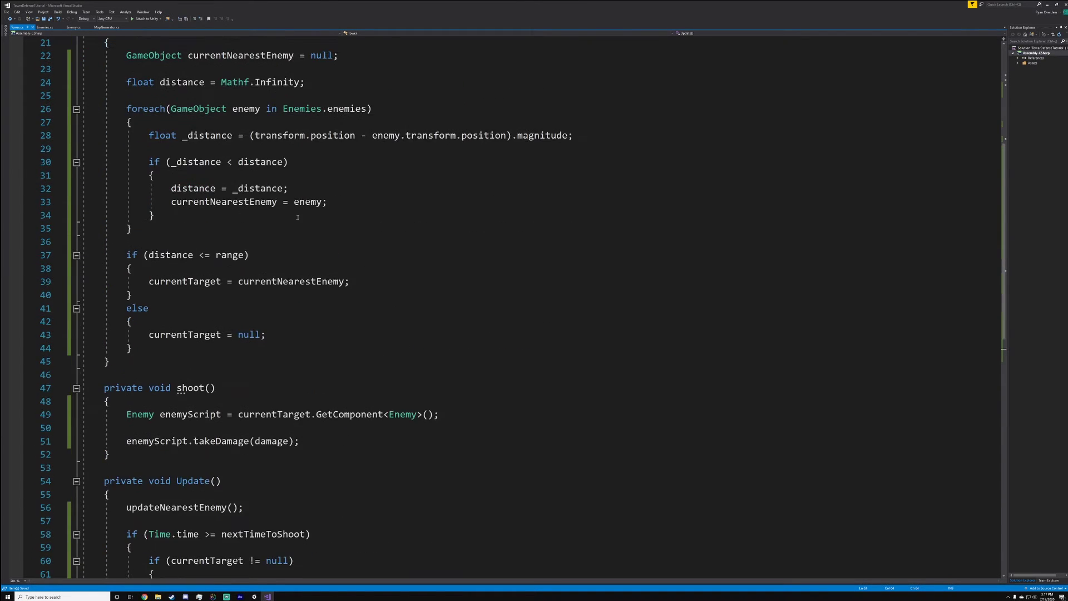
scroll(756, 250, up, 2)
scroll(1010, 281, up, 7)
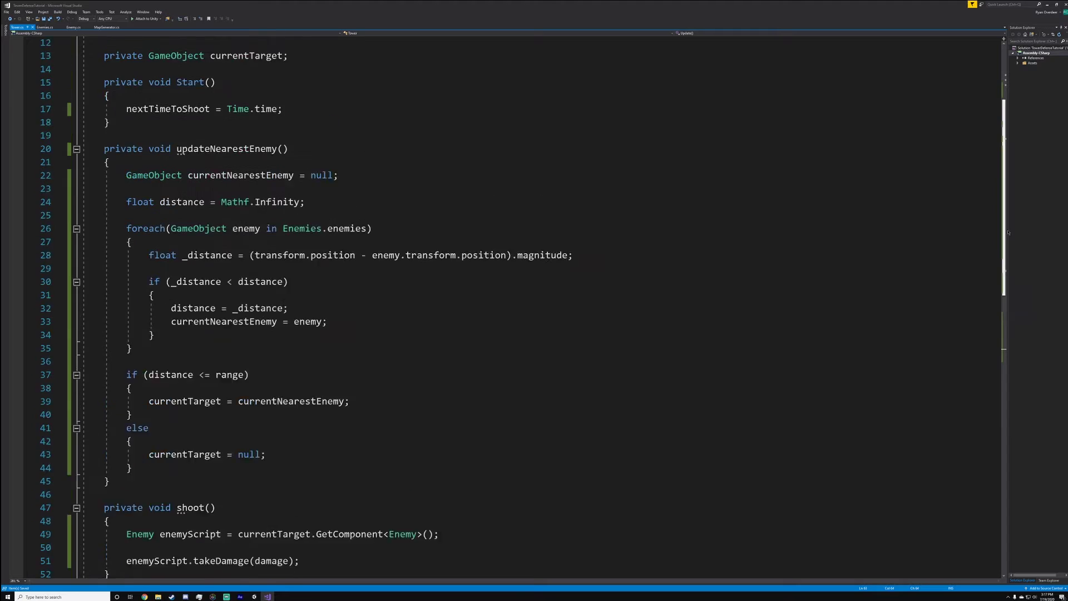
scroll(909, 350, down, 7)
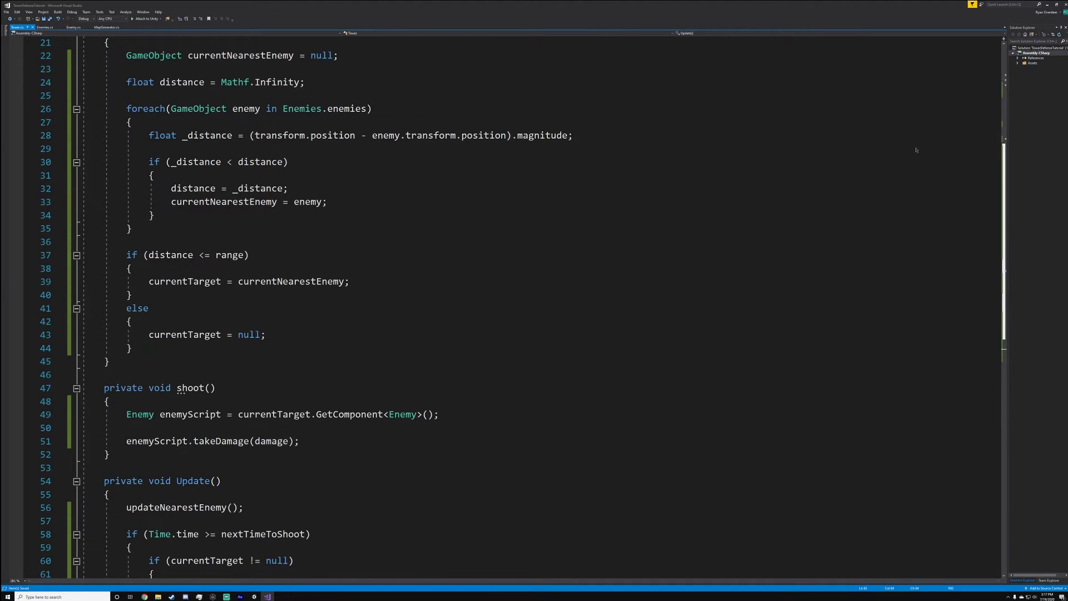
scroll(916, 150, up, 7)
Add [SerializeField] to the range, damage and timeBetweenShots fields, then return to Unity.
click(103, 161)
click(103, 122)
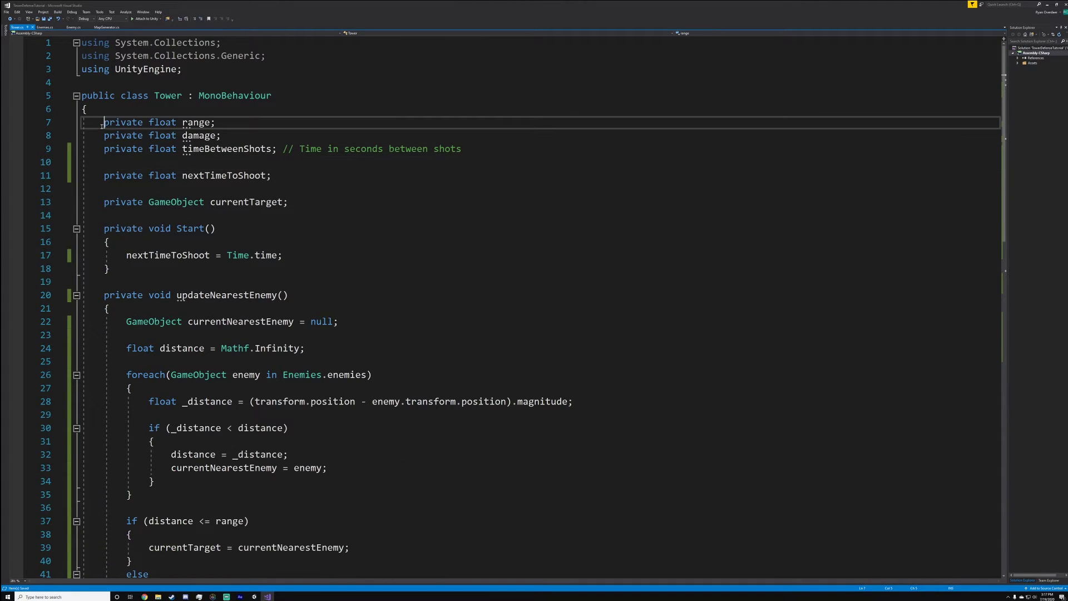
text([ser)
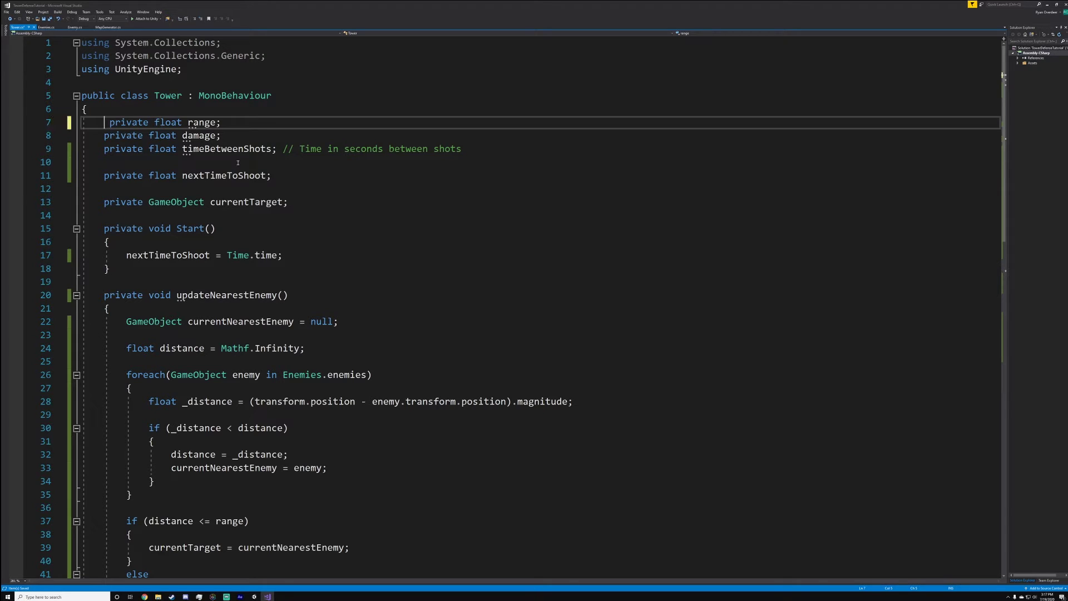
text(])
key(Left)
key(Left)
text(ser)
key(Tab)
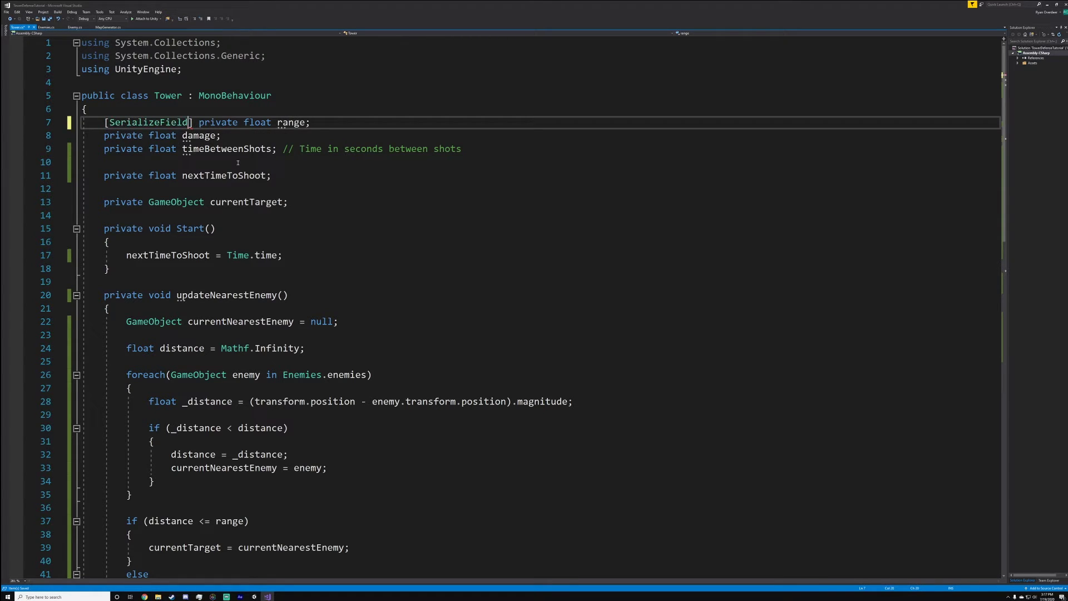
click(104, 136)
text([] )
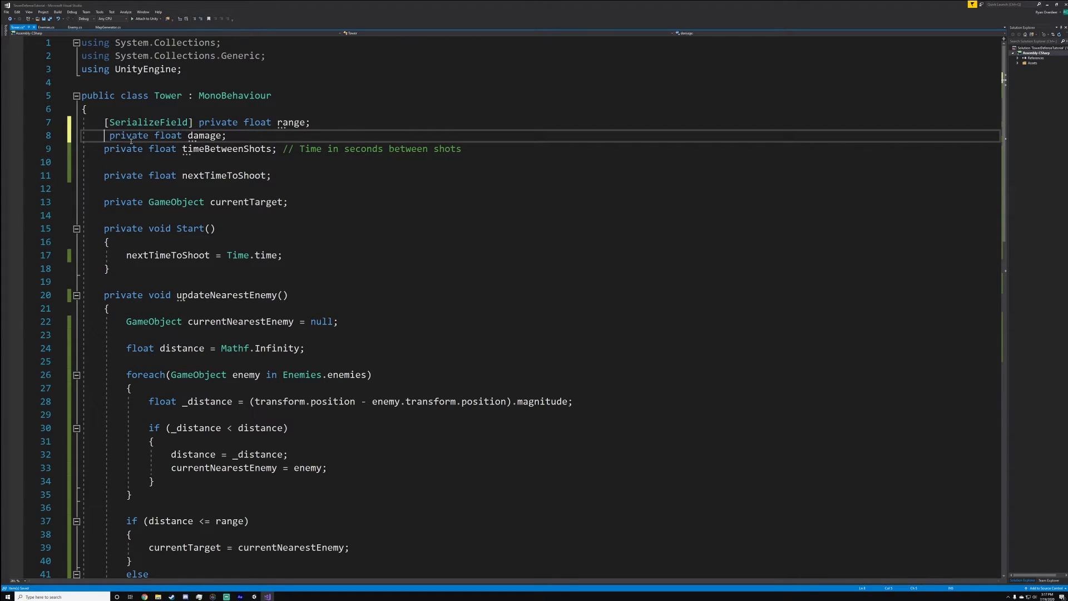
text(ser)
key(Tab)
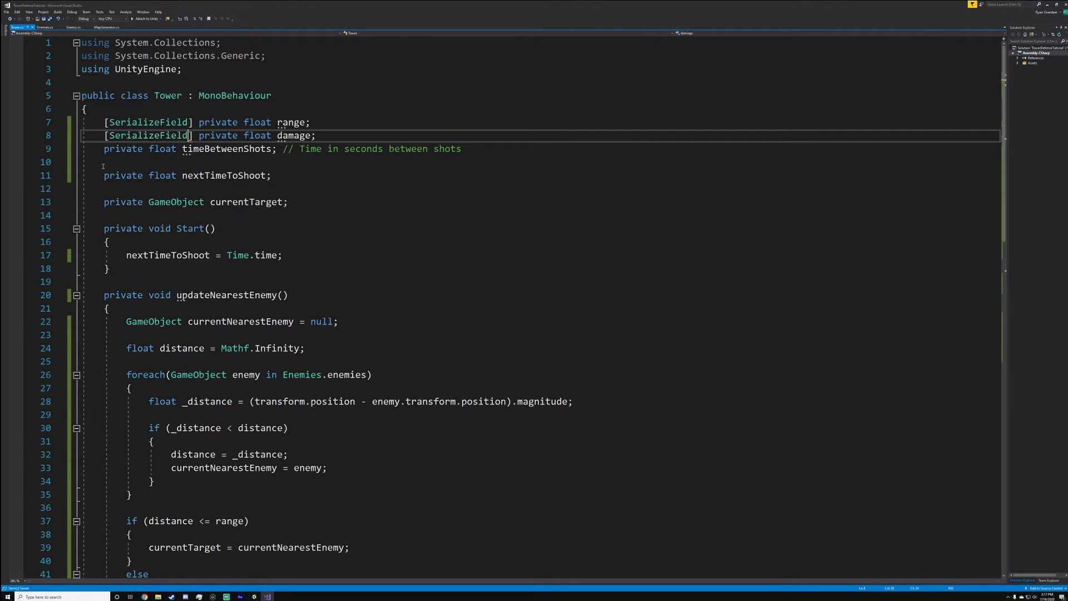
click(102, 149)
text([] )
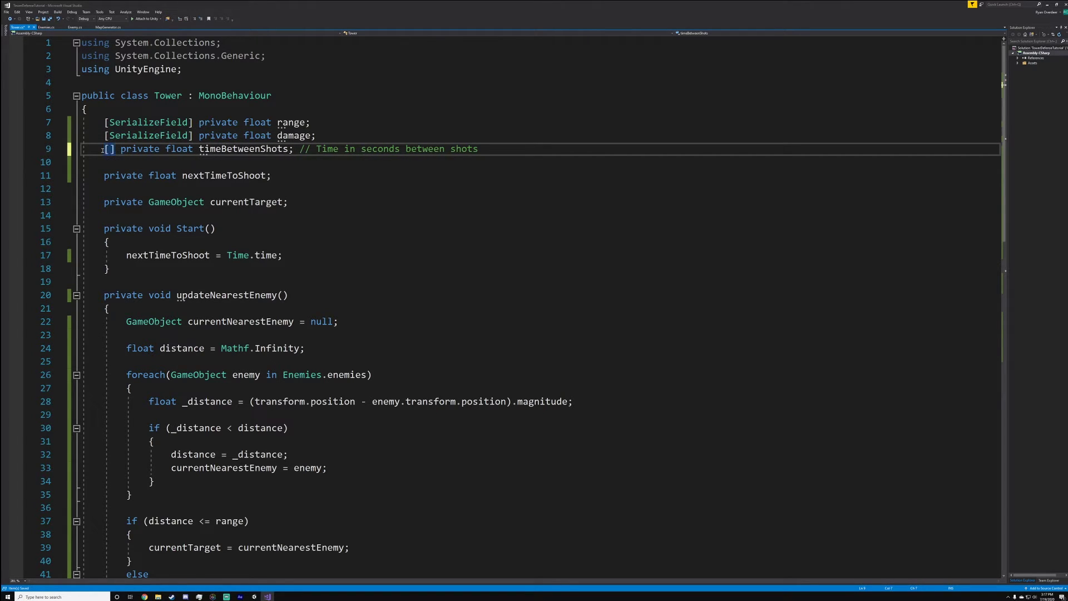
text(seri)
key(Tab)
click(255, 122)
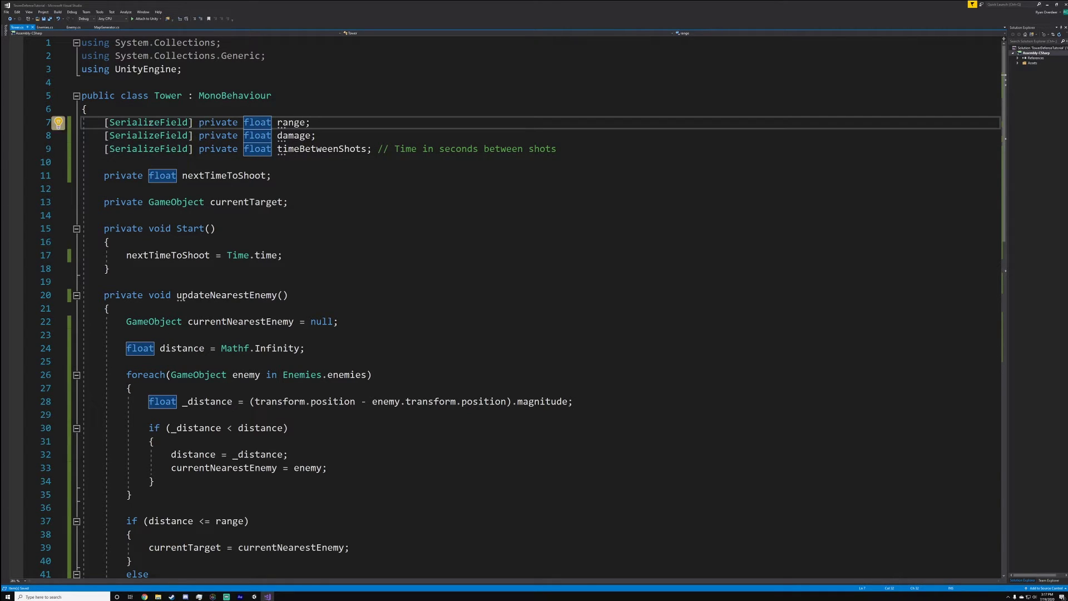
click(254, 596)
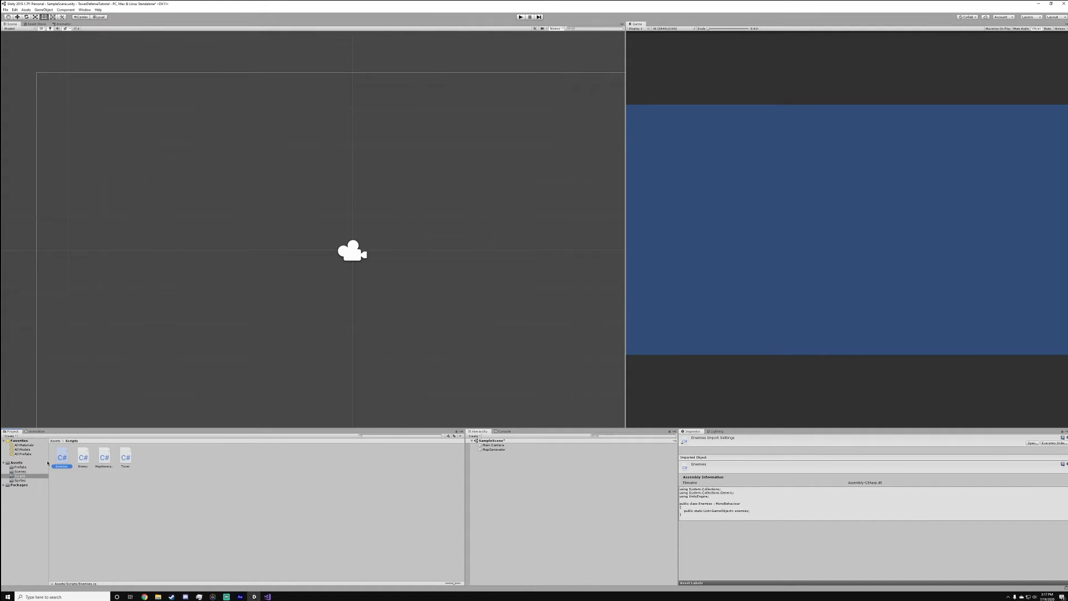
Place a BasicTower prefab instance in the scene and create a BasicTower C# script in Scripts.
click(20, 467)
drag(83, 455, 531, 462)
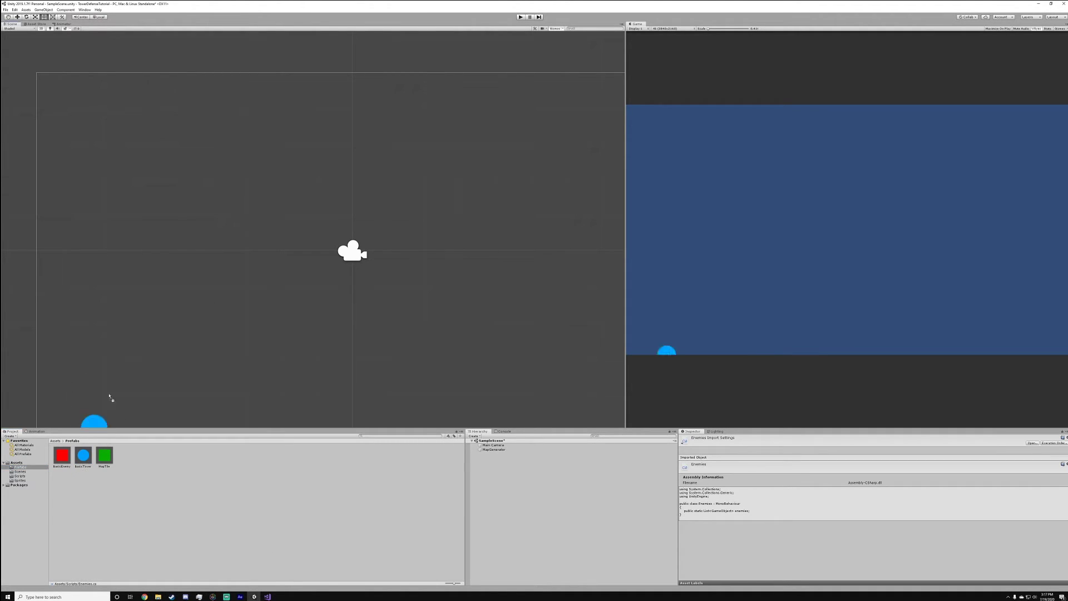
click(28, 476)
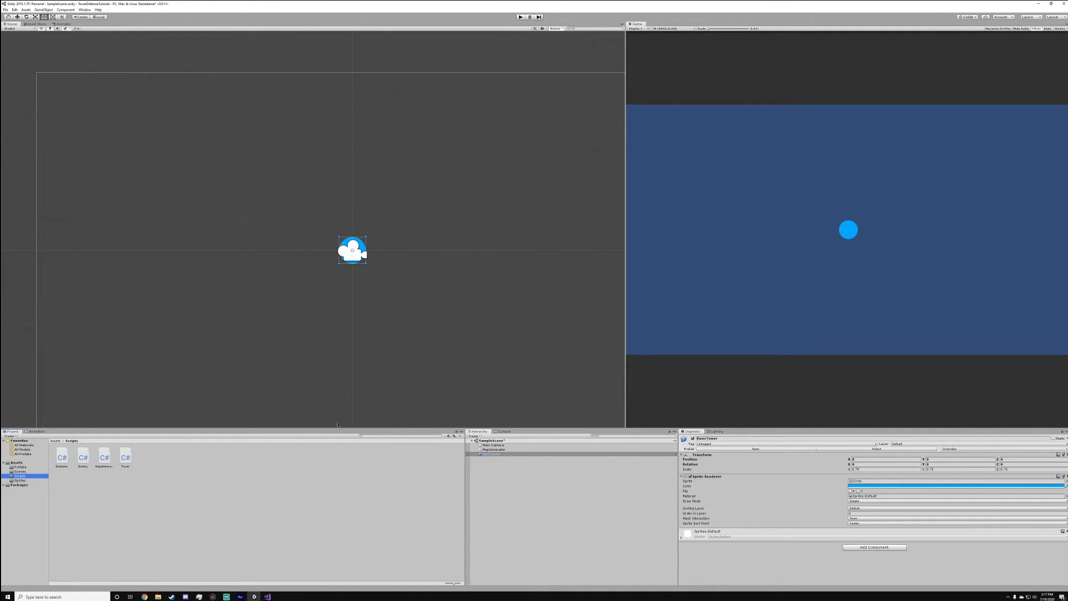
right_click(166, 470)
mouse_move(233, 341)
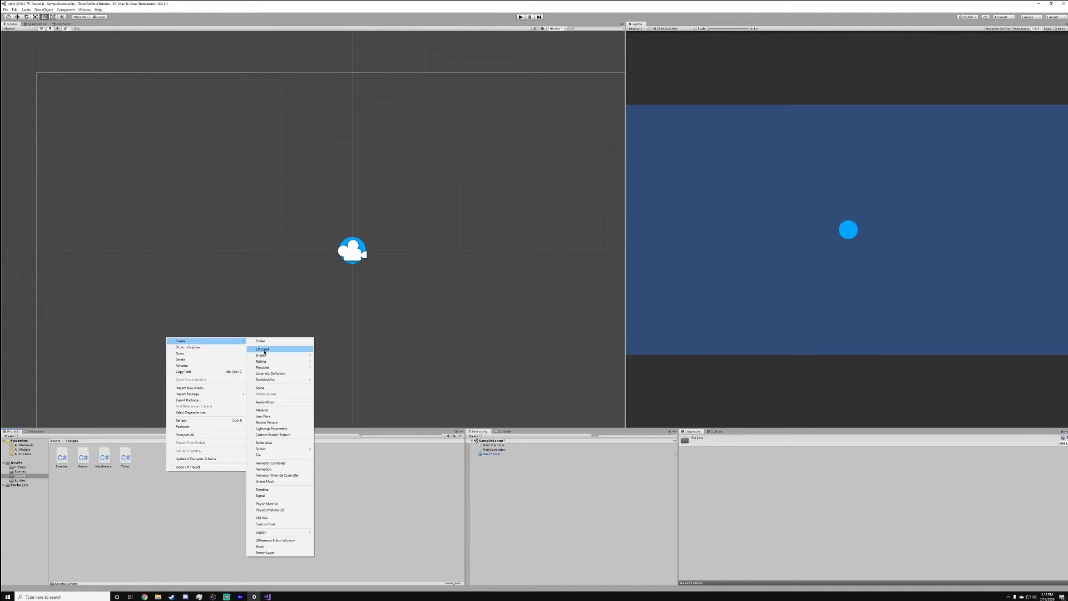
click(264, 349)
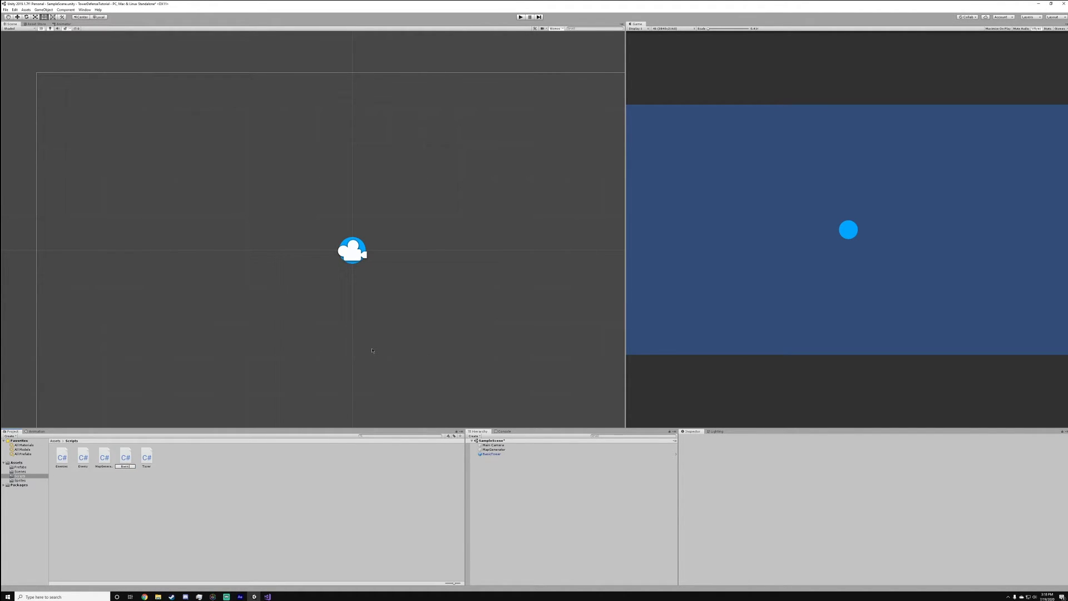
key(Return)
Make BasicTower inherit from Tower instead of MonoBehaviour, delete its Start/Update stubs, and save.
double_click(63, 454)
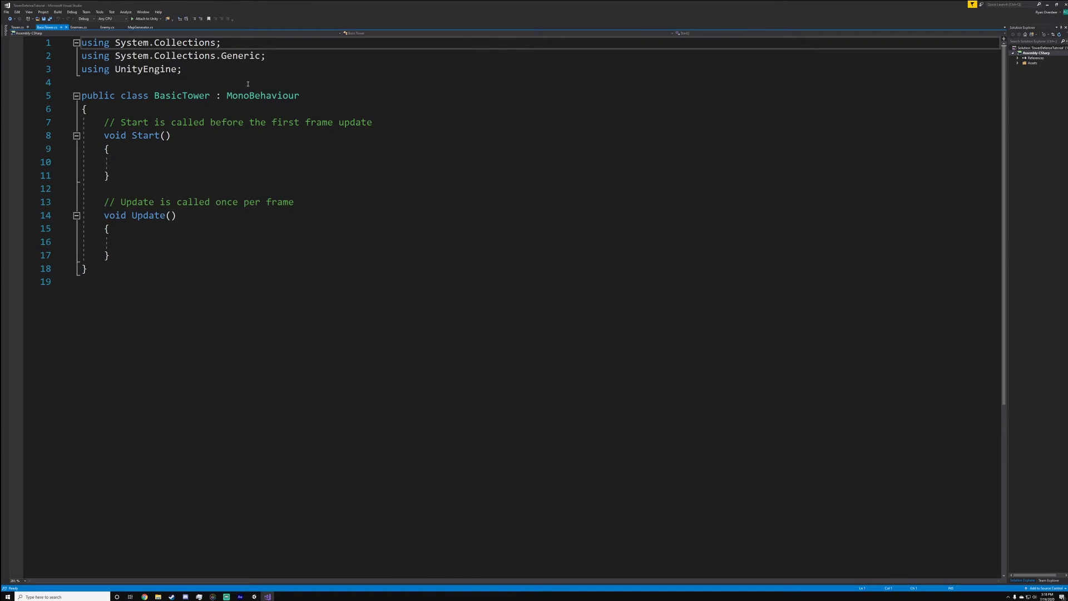
double_click(262, 96)
text(Tower)
key(ctrl+s)
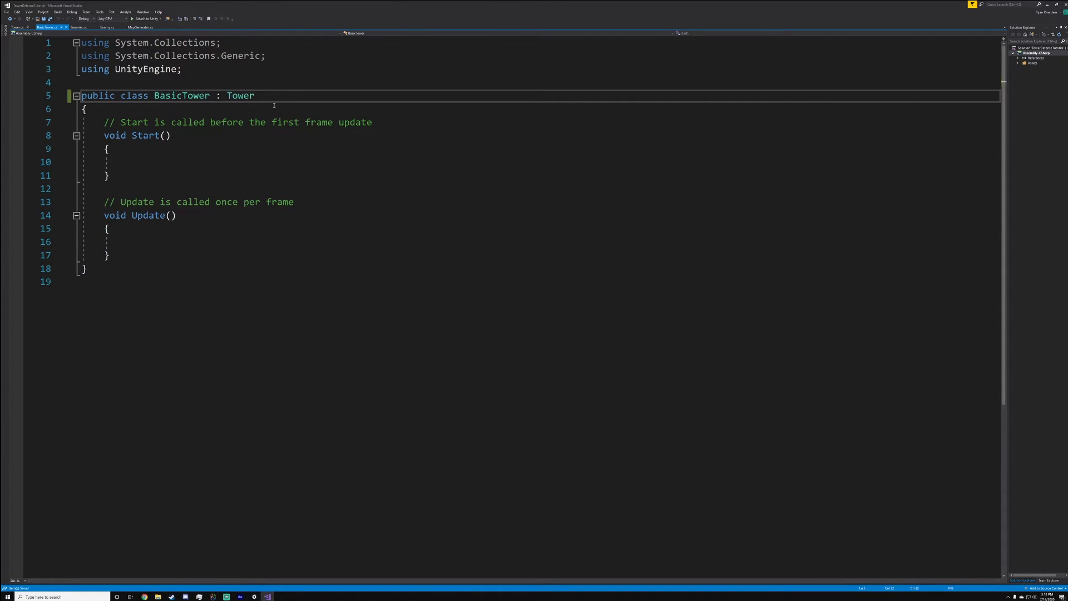
drag(142, 256, 105, 122)
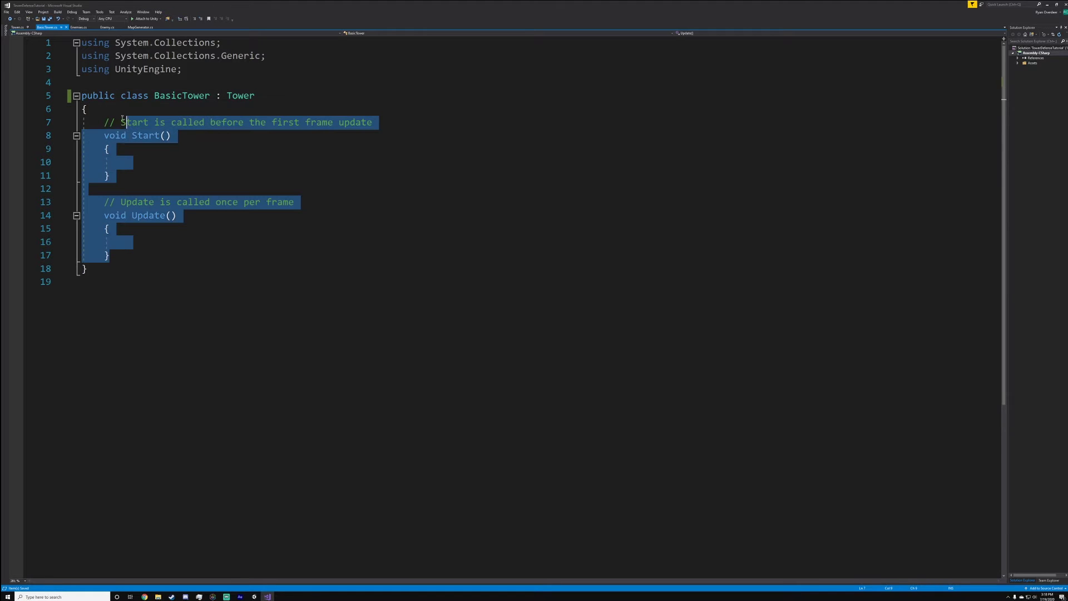
key(BackSpace)
key(Down)
key(Up)
key(ctrl+s)
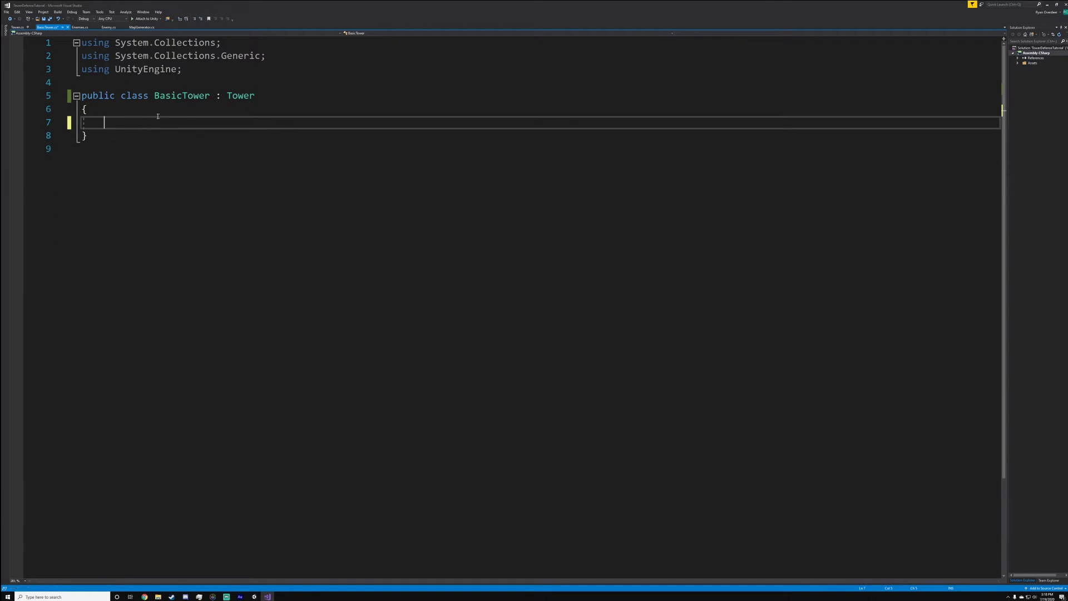
click(254, 596)
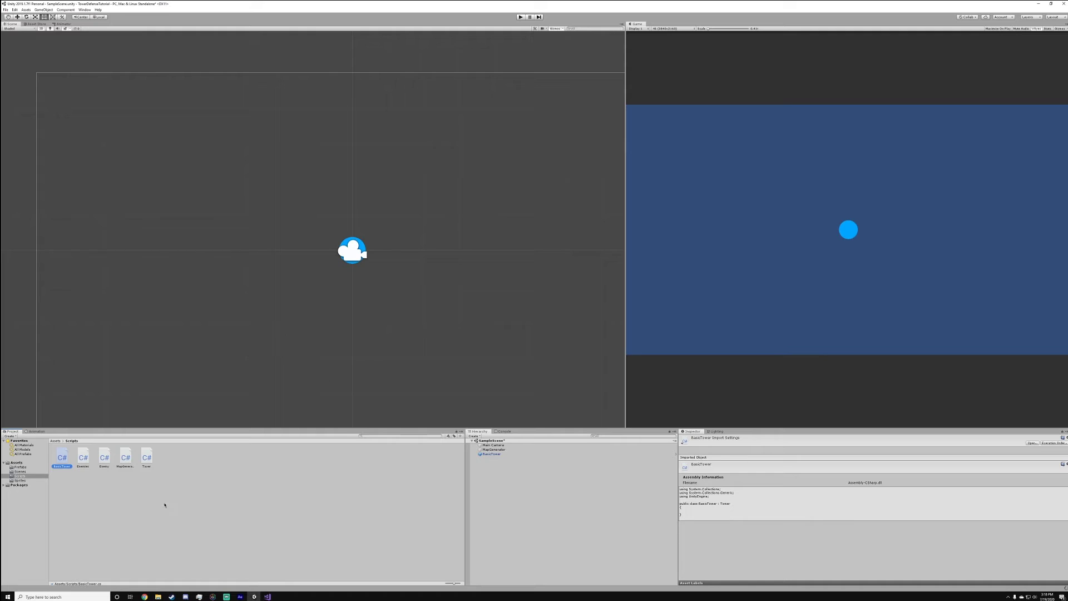
Attach the BasicTower script to the BasicTower object in the scene.
click(492, 454)
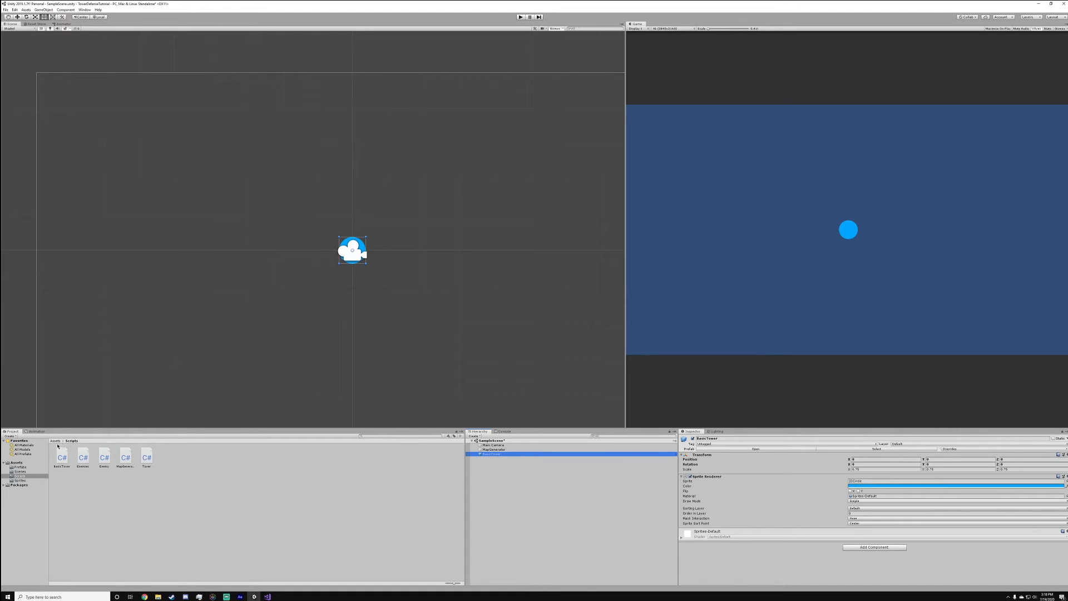
drag(780, 561, 780, 562)
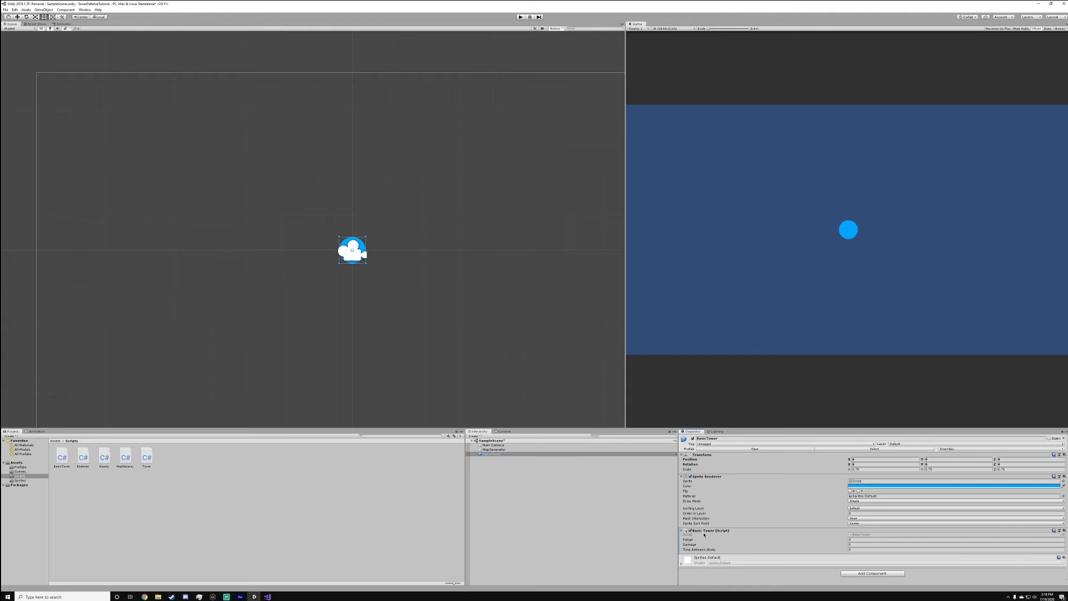
click(267, 596)
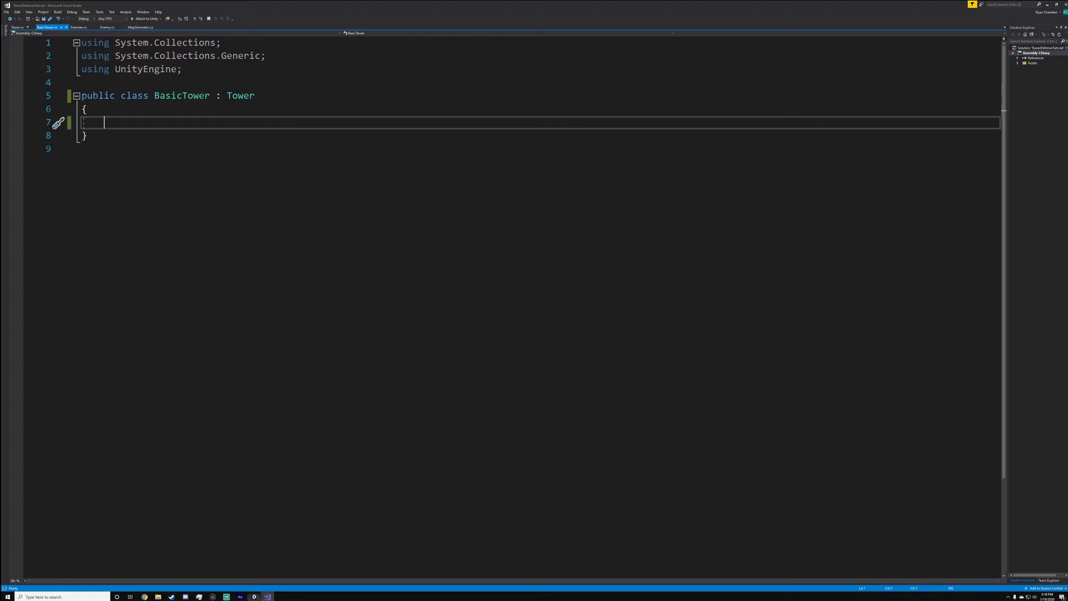
double_click(178, 95)
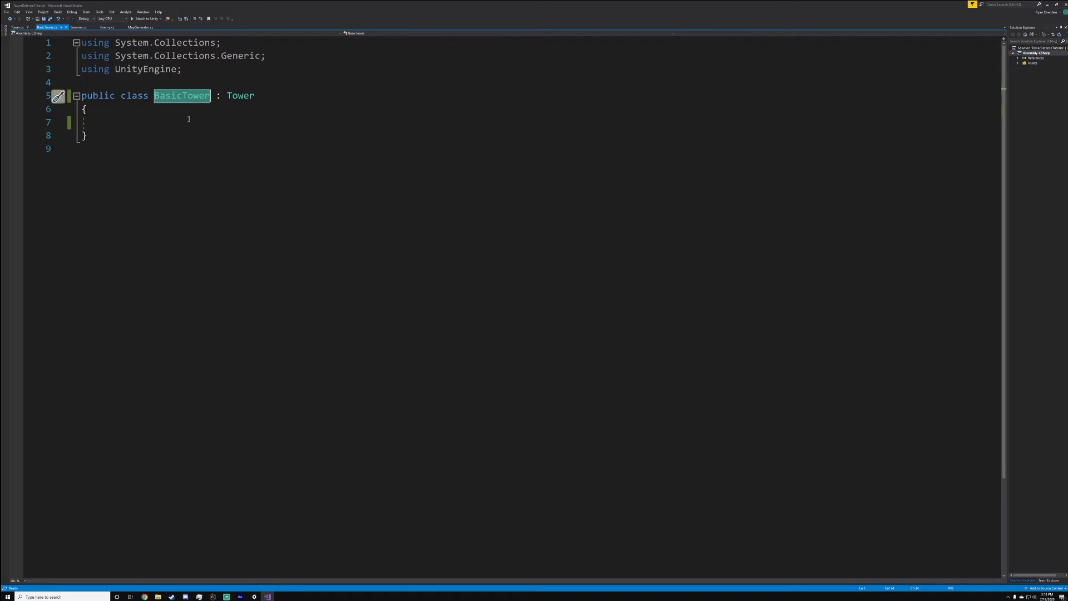
click(100, 123)
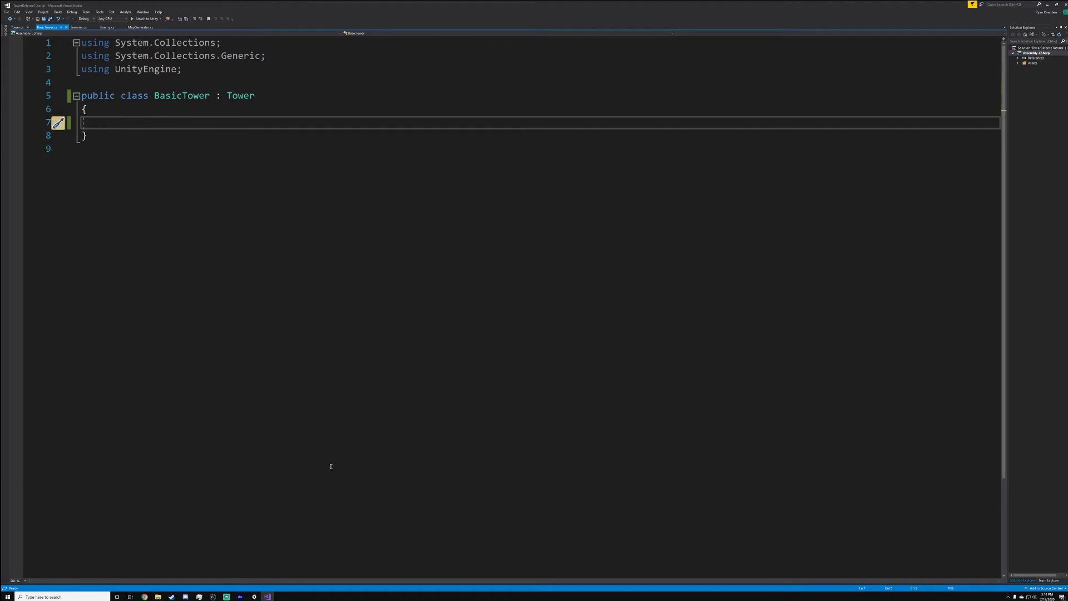
click(255, 596)
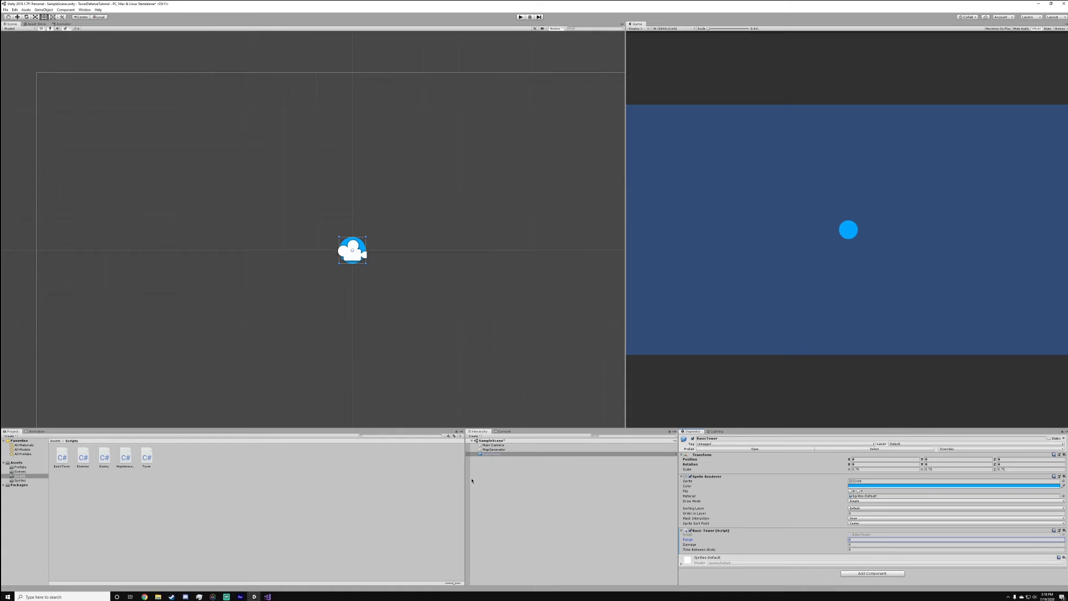
click(267, 596)
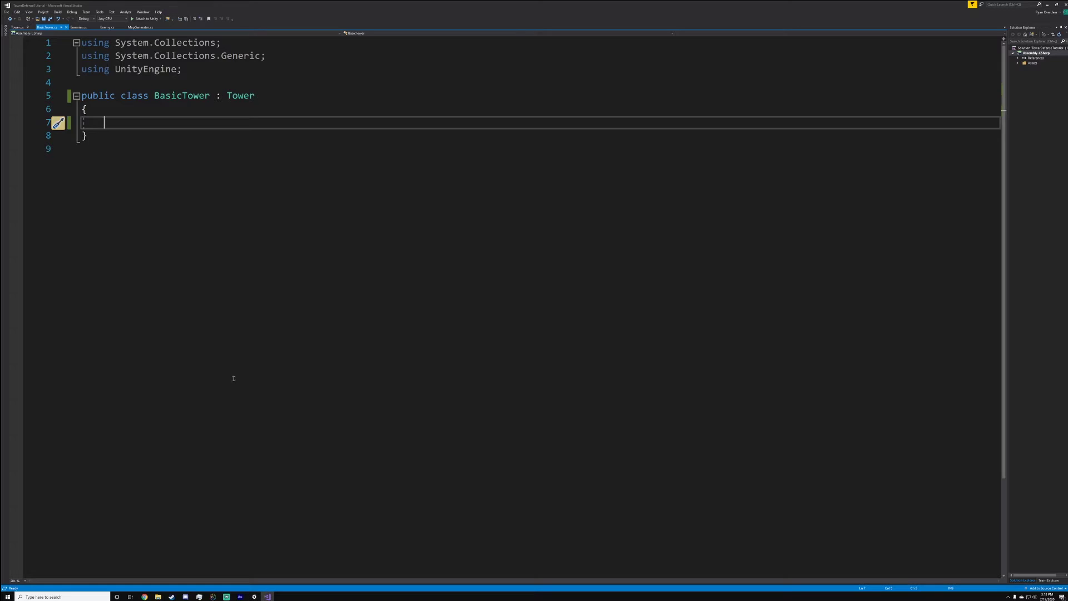
Review the serialized field declarations in the Tower script.
click(17, 27)
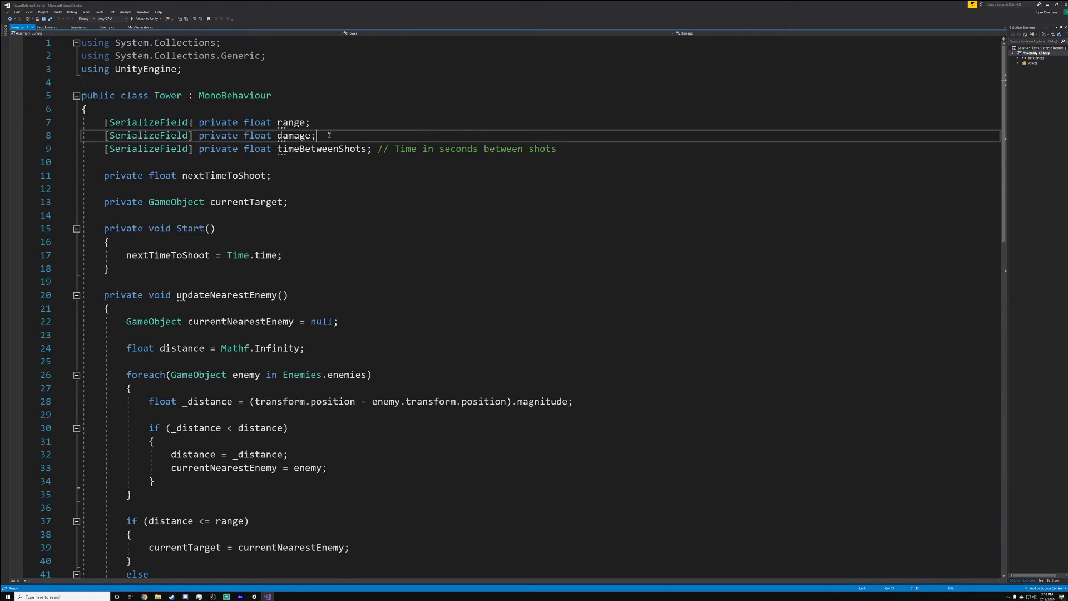
mouse_move(556, 149)
mouse_down()
mouse_move(88, 97)
mouse_move(83, 122)
mouse_up()
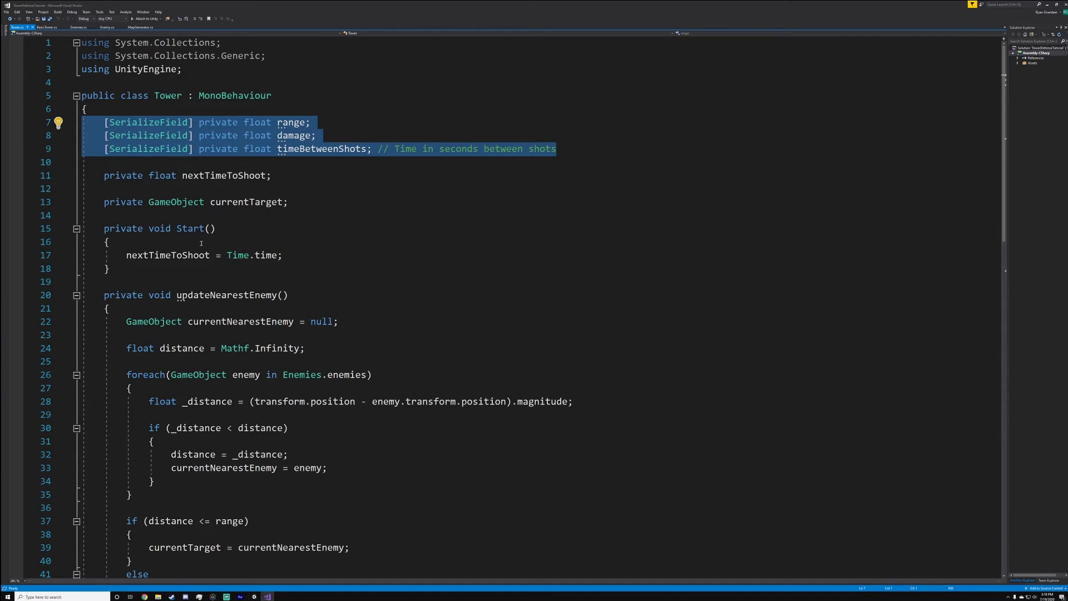
scroll(556, 222, down, 2)
drag(1004, 181, 986, 350)
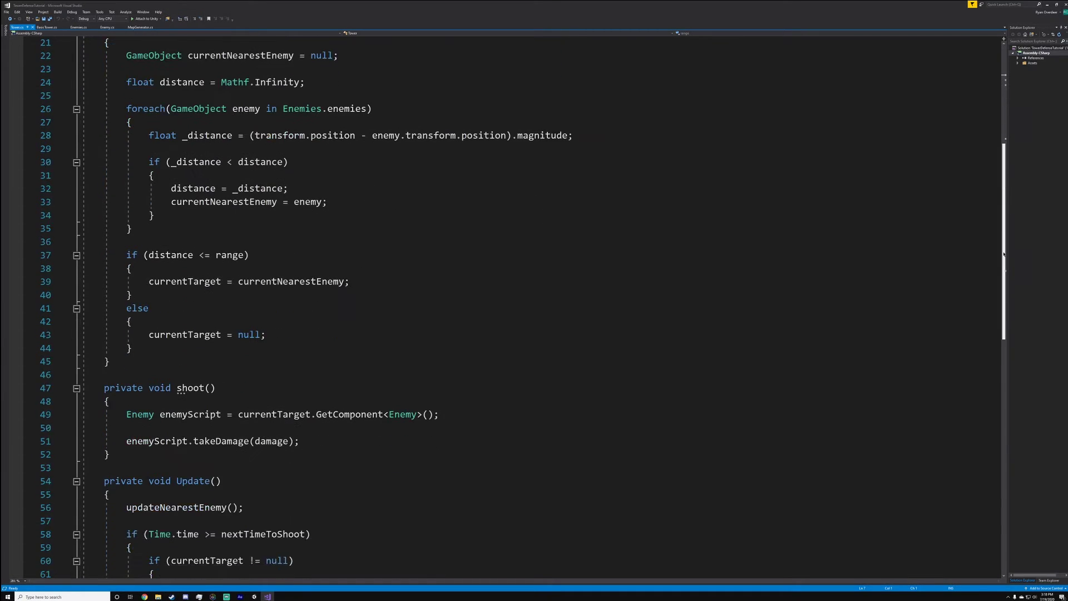
scroll(986, 349, up, 12)
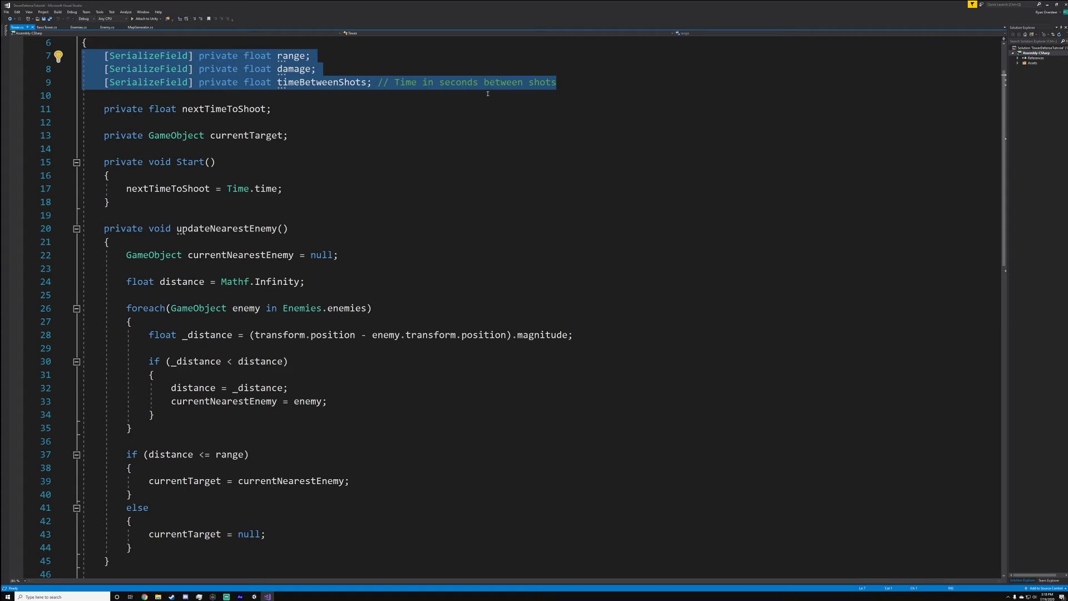
scroll(500, 222, up, 2)
click(43, 28)
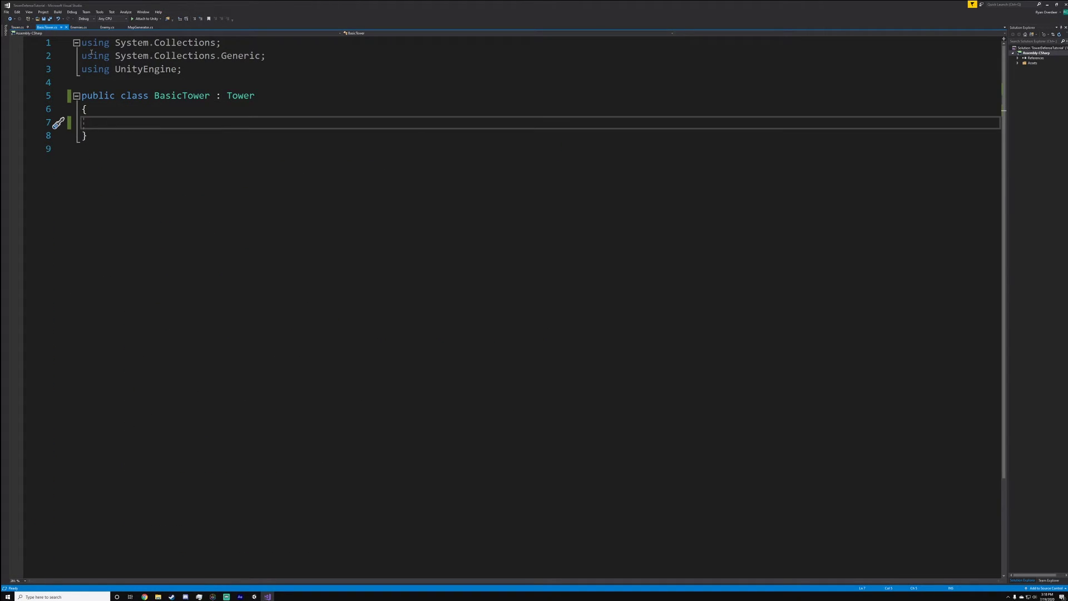
click(17, 27)
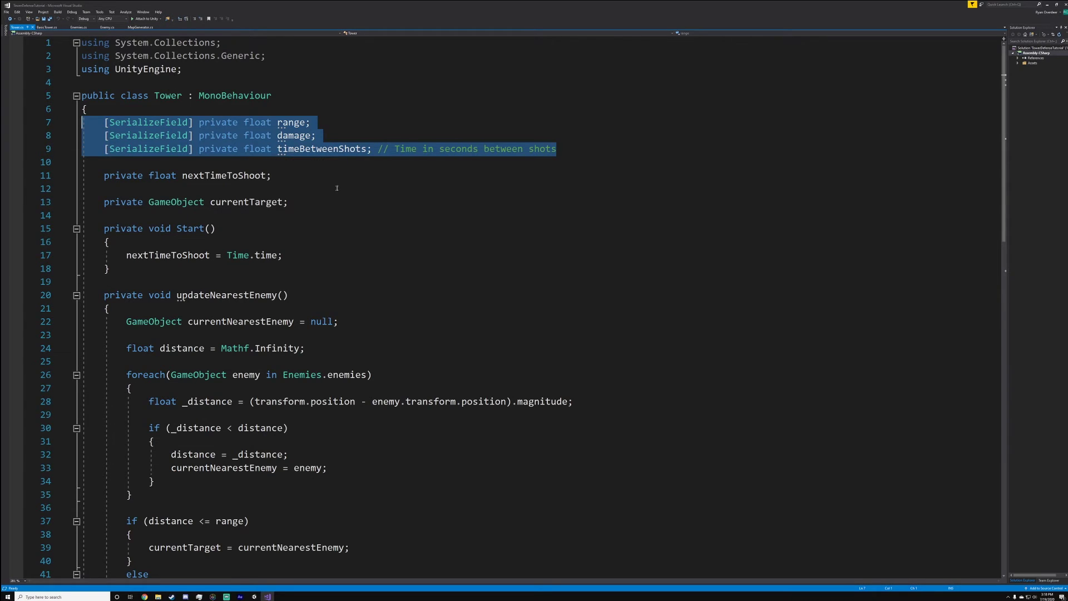
scroll(336, 188, down, 5)
scroll(336, 188, down, 3)
scroll(337, 188, down, 5)
scroll(337, 188, up, 12)
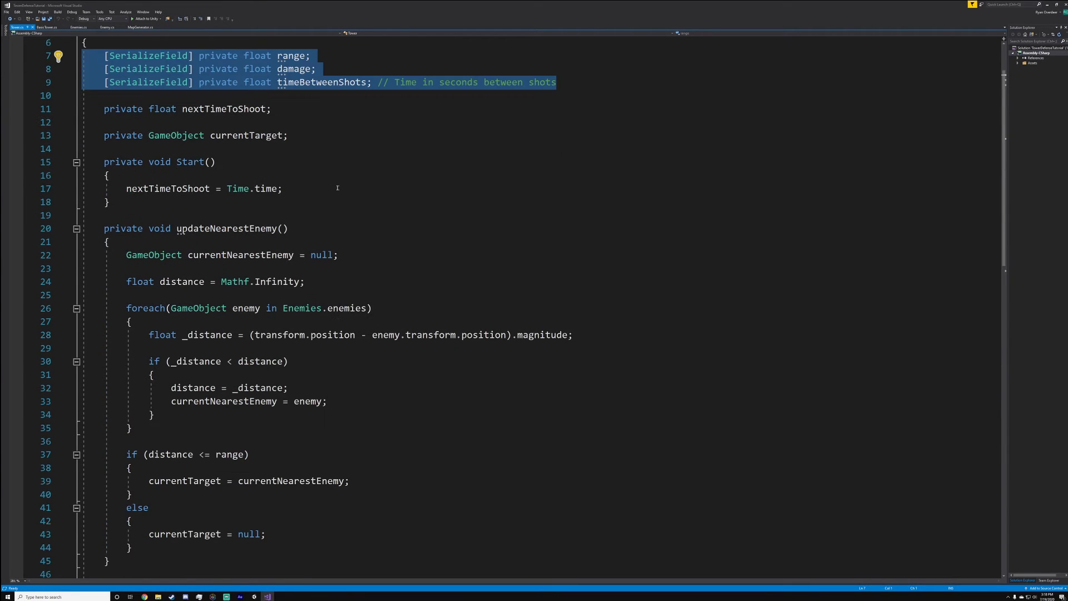
scroll(337, 188, up, 2)
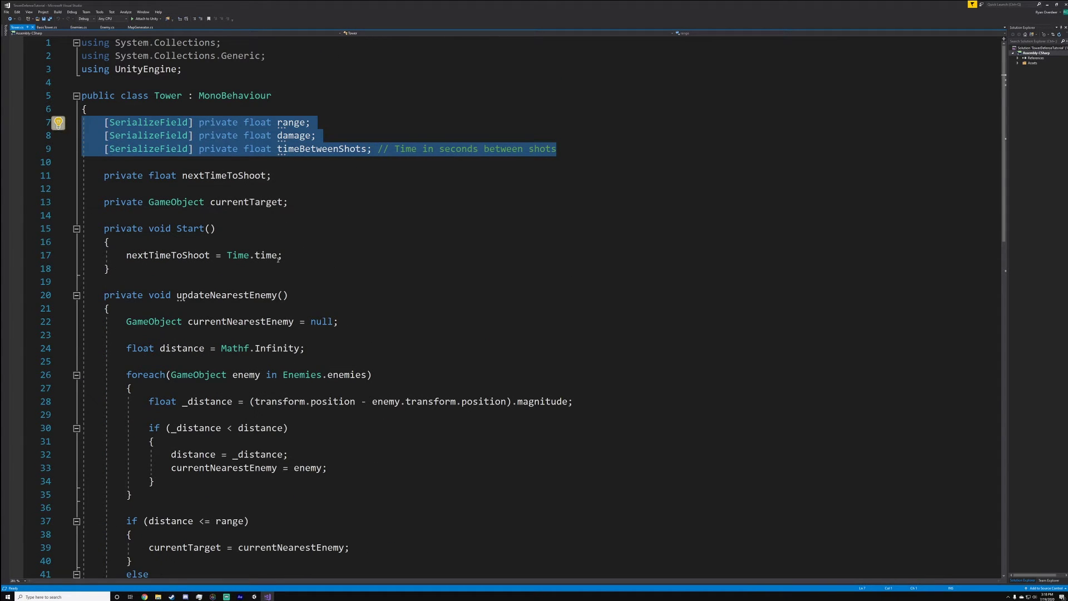
click(267, 255)
Compare the Tower and BasicTower scripts, then return to the Unity editor.
click(183, 95)
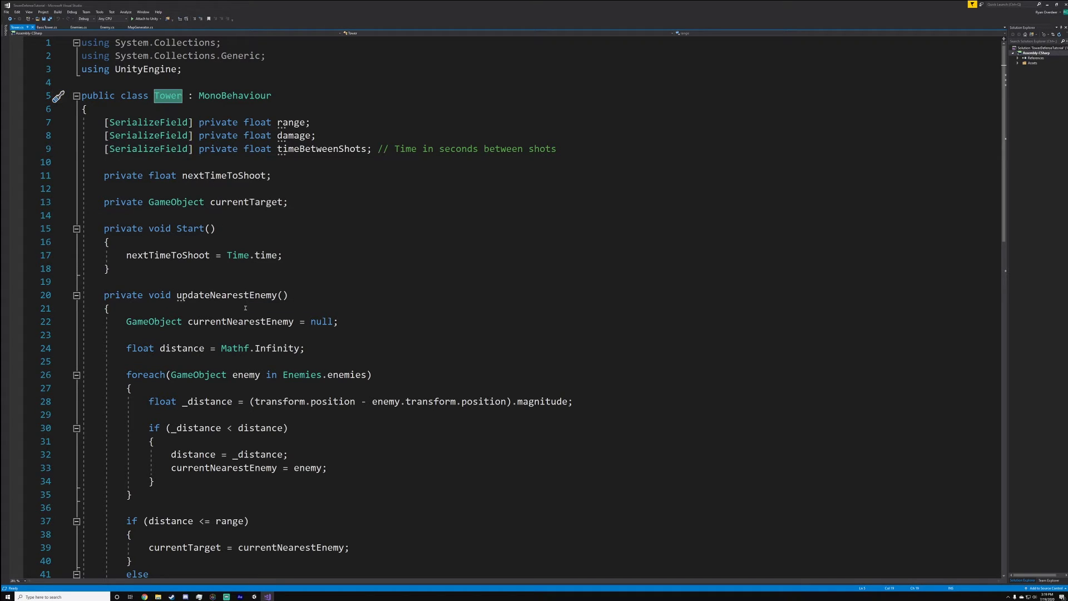
key(ctrl+Tab)
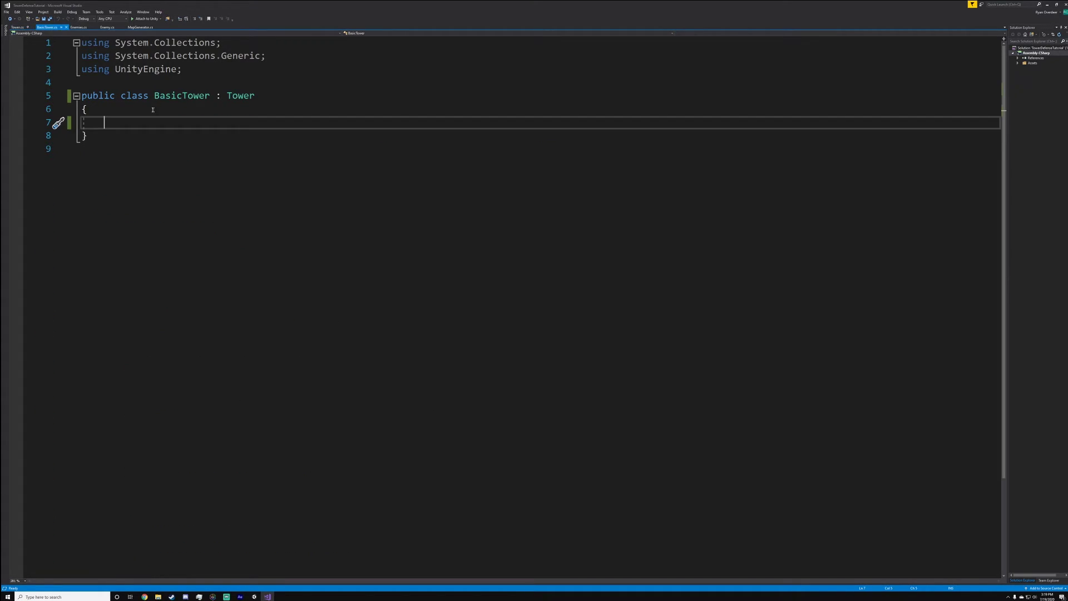
key(Down)
click(143, 122)
click(17, 26)
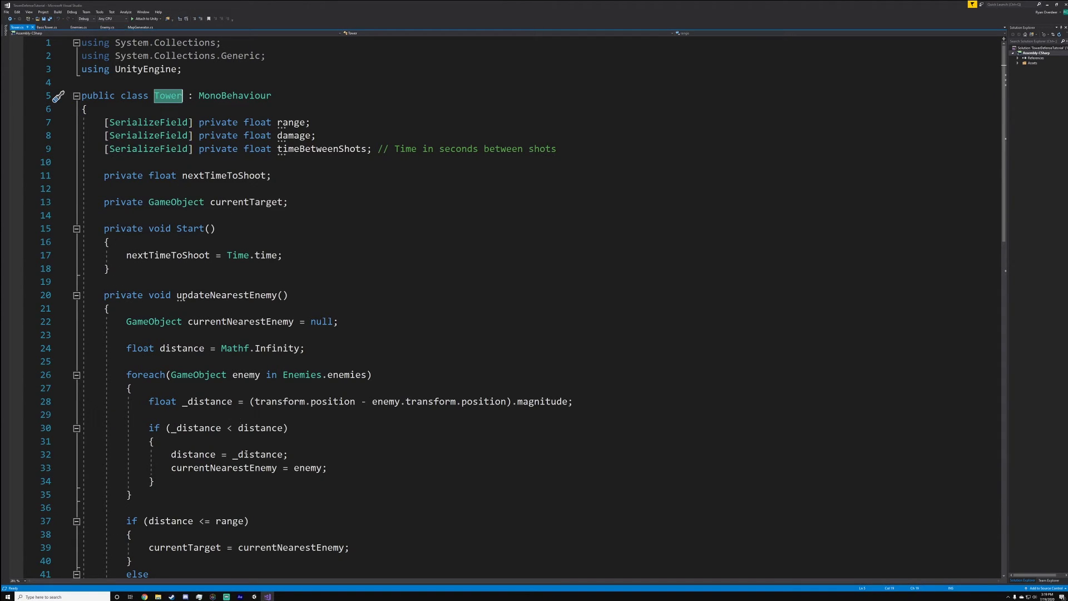
click(255, 596)
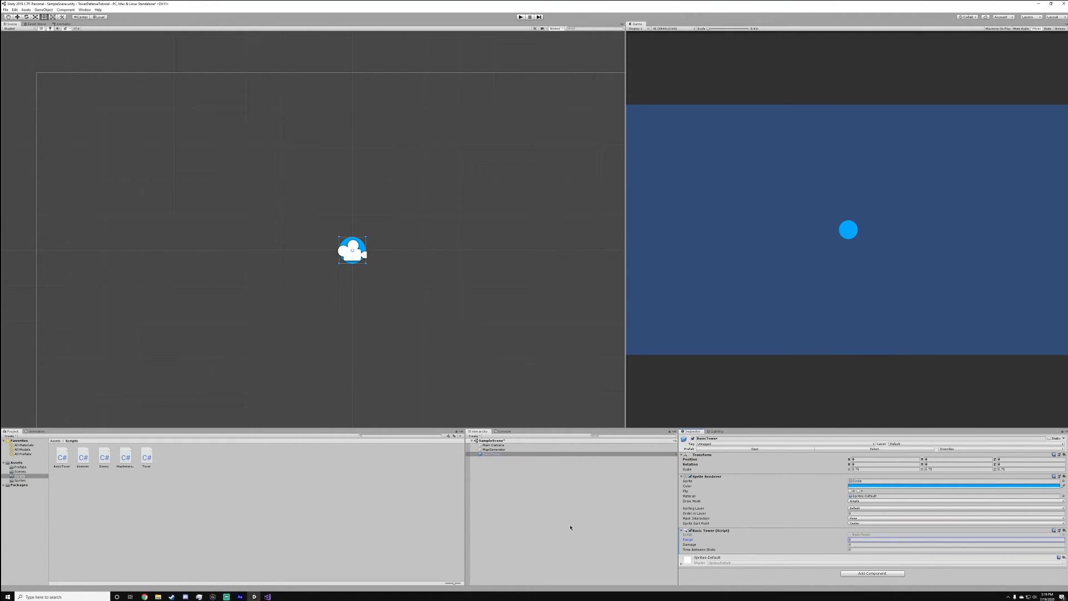
Set the BasicTower script's Range to 5, Damage 25 and Time Between Shots 1.
click(507, 454)
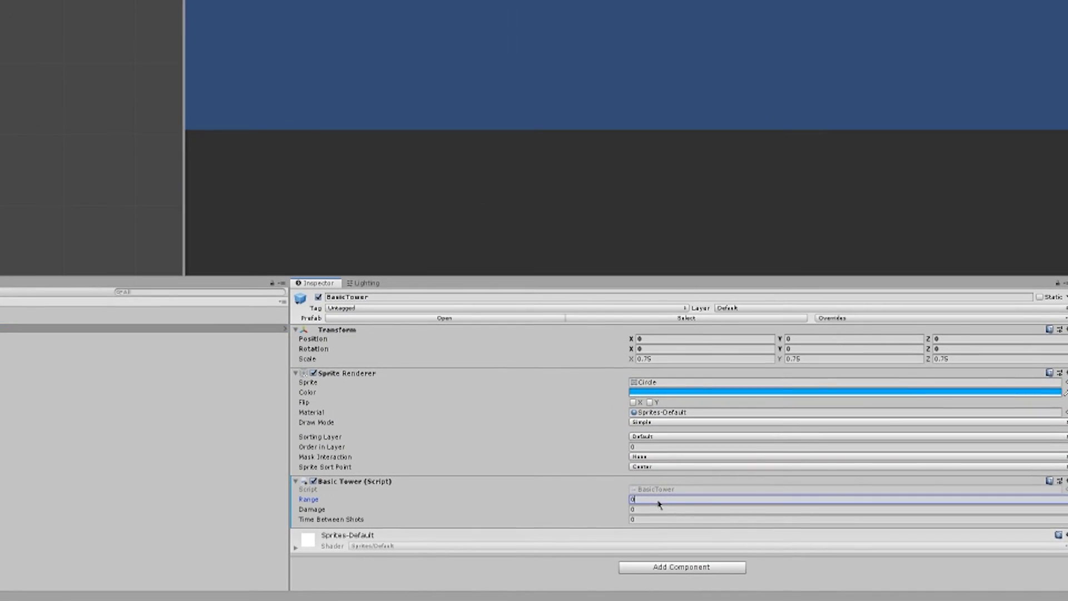
click(861, 540)
text(5)
click(656, 509)
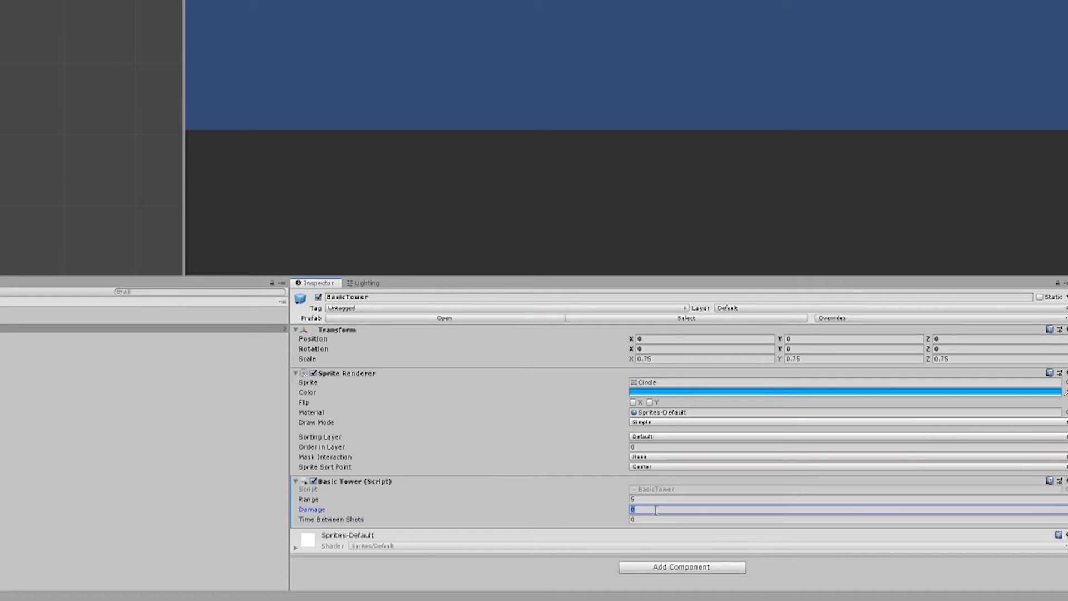
text(25)
click(652, 519)
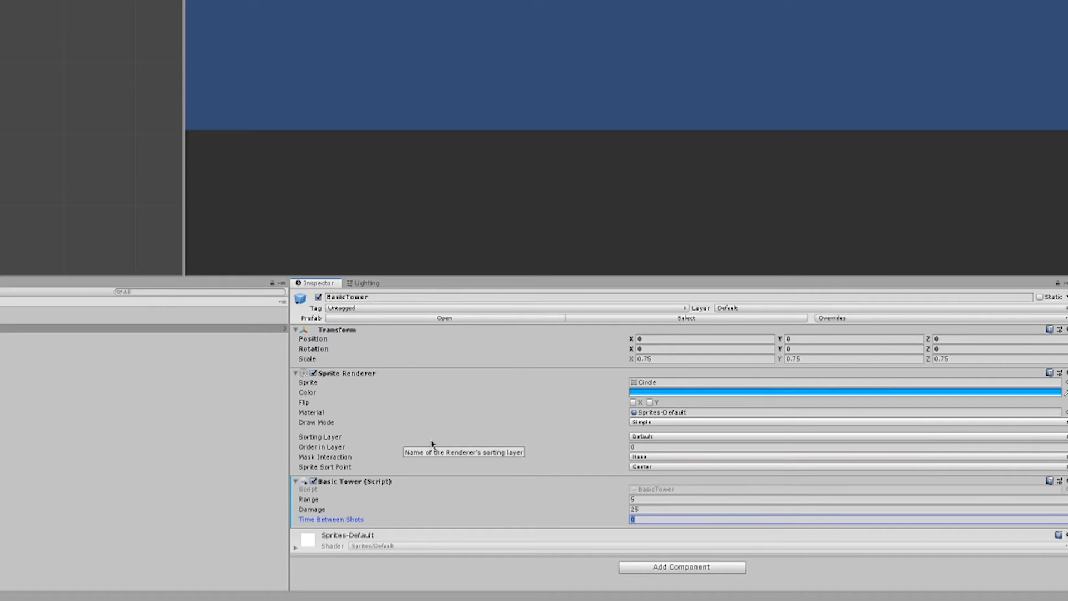
text(1)
Apply all overrides to the BasicTower prefab.
click(834, 319)
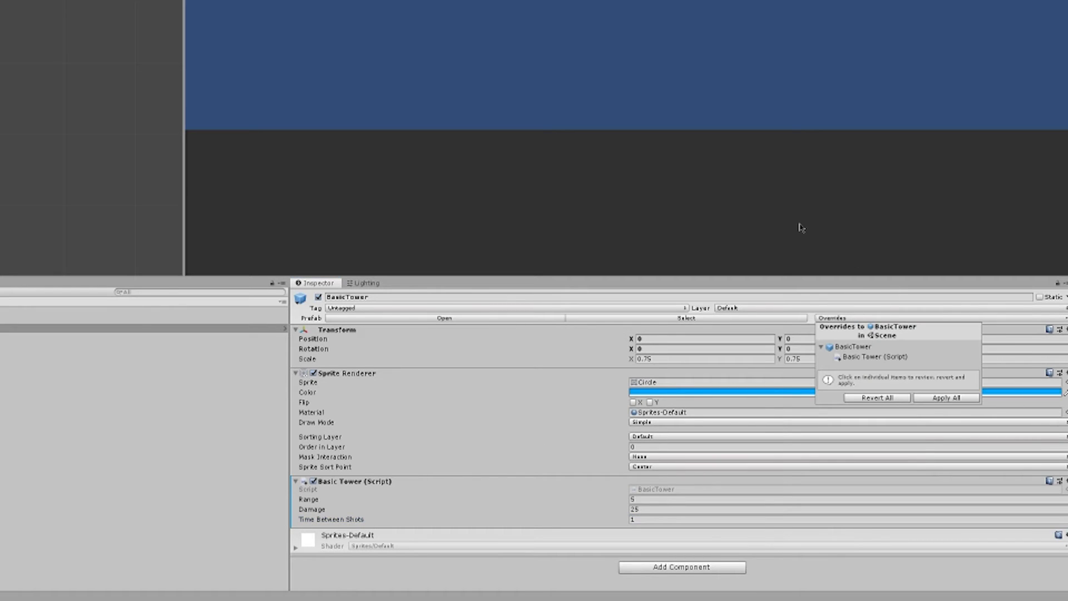
click(814, 320)
click(854, 320)
click(943, 398)
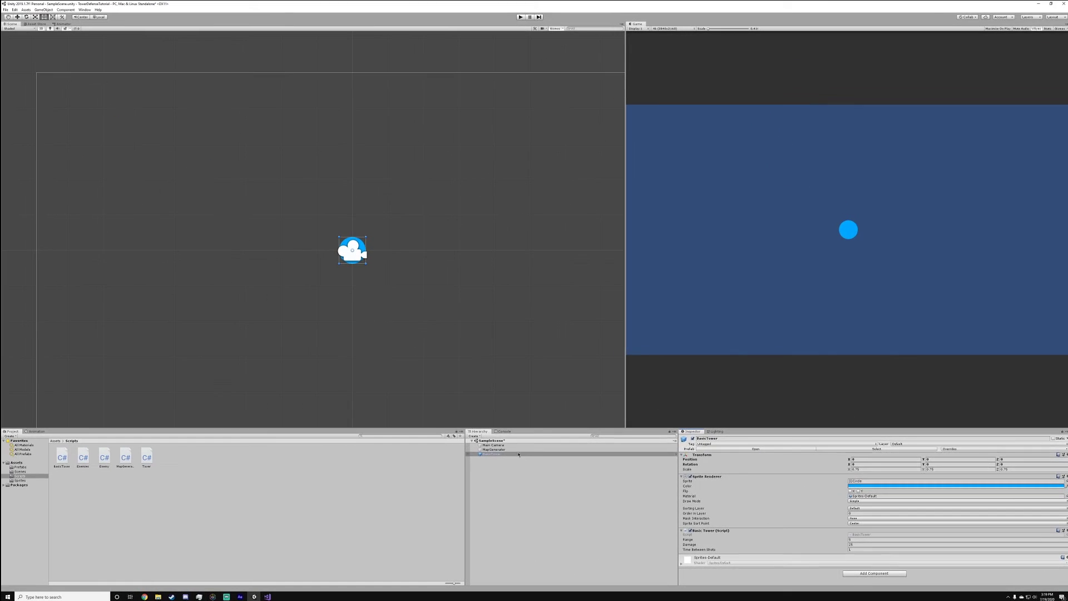
click(500, 450)
click(500, 453)
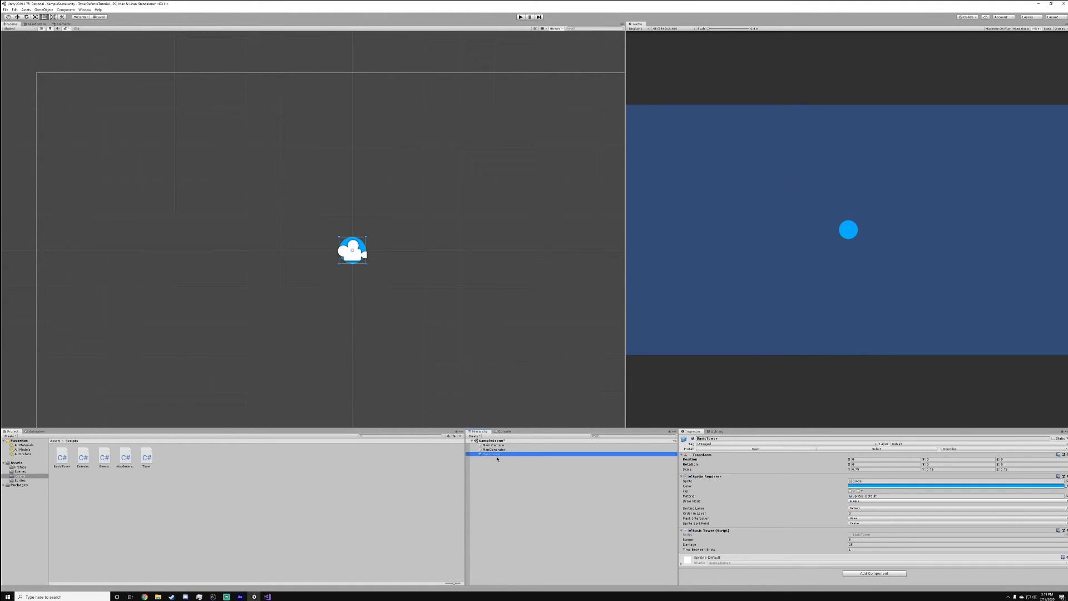
Delete the scene's BasicTower, start play mode and drop a BasicTower prefab onto a grass tile.
key(Delete)
click(521, 17)
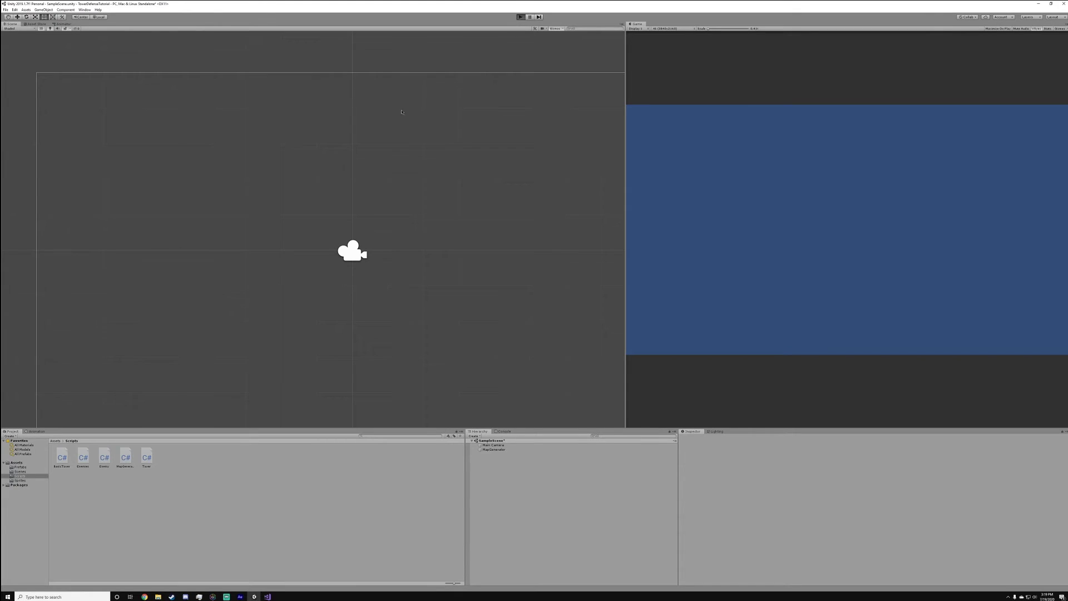
mouse_move(425, 182)
middle_down()
mouse_move(300, 322)
mouse_move(312, 208)
middle_up()
click(20, 467)
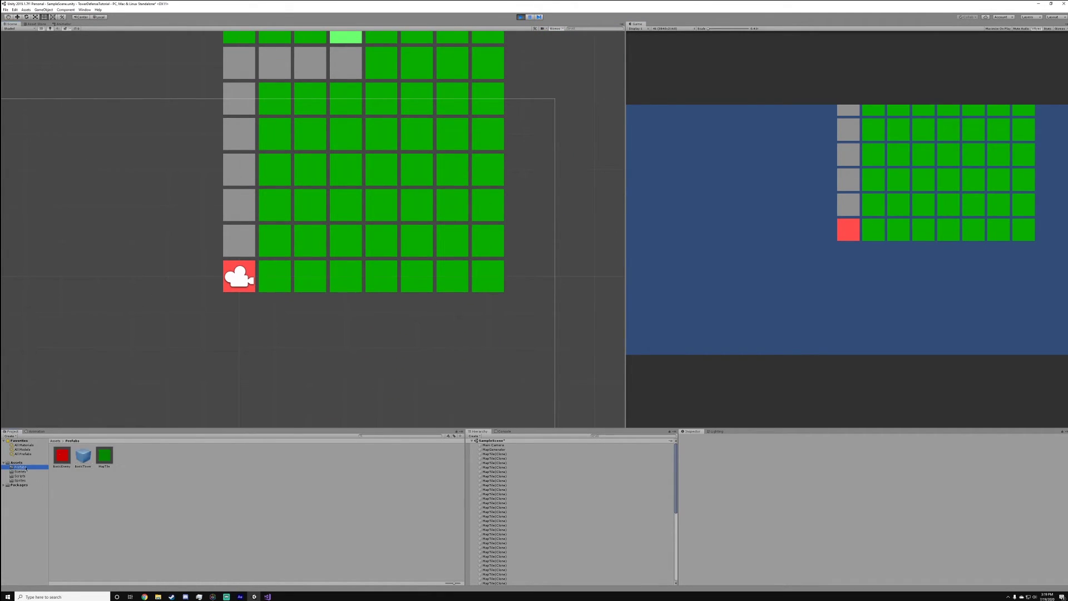
middle_drag(422, 332, 431, 363)
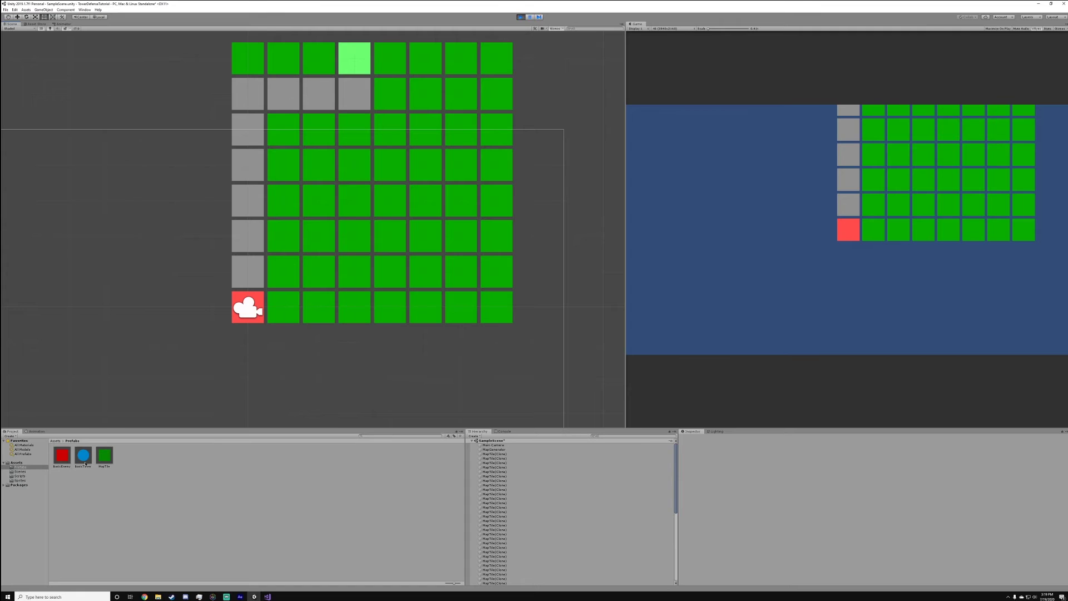
drag(86, 462, 318, 203)
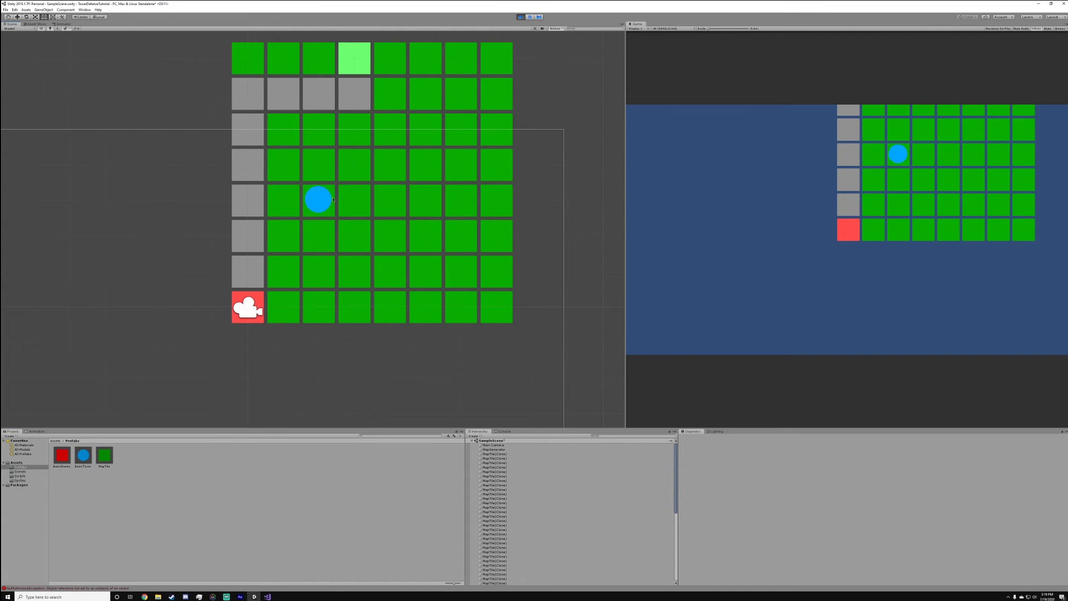
middle_drag(332, 201, 348, 232)
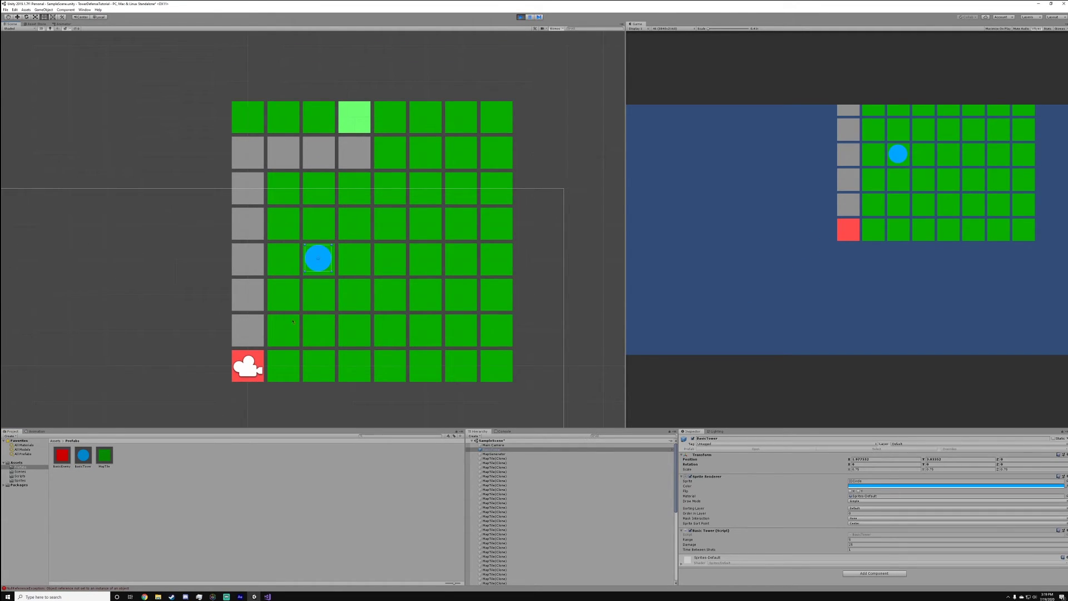
Read the NullReferenceException in the Console, then stop play mode and return to the Hierarchy.
click(506, 432)
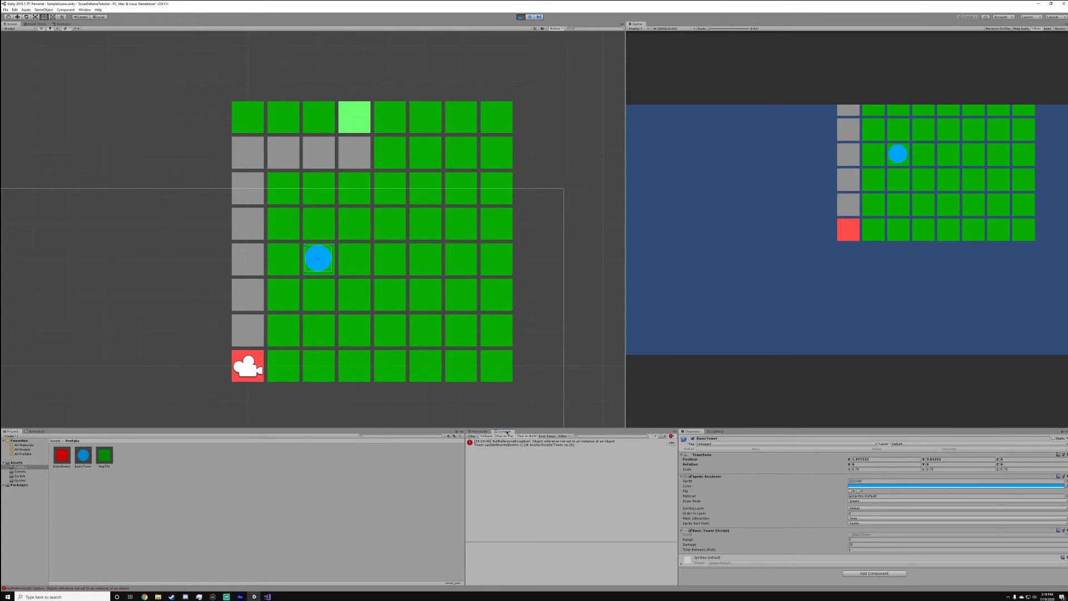
click(523, 445)
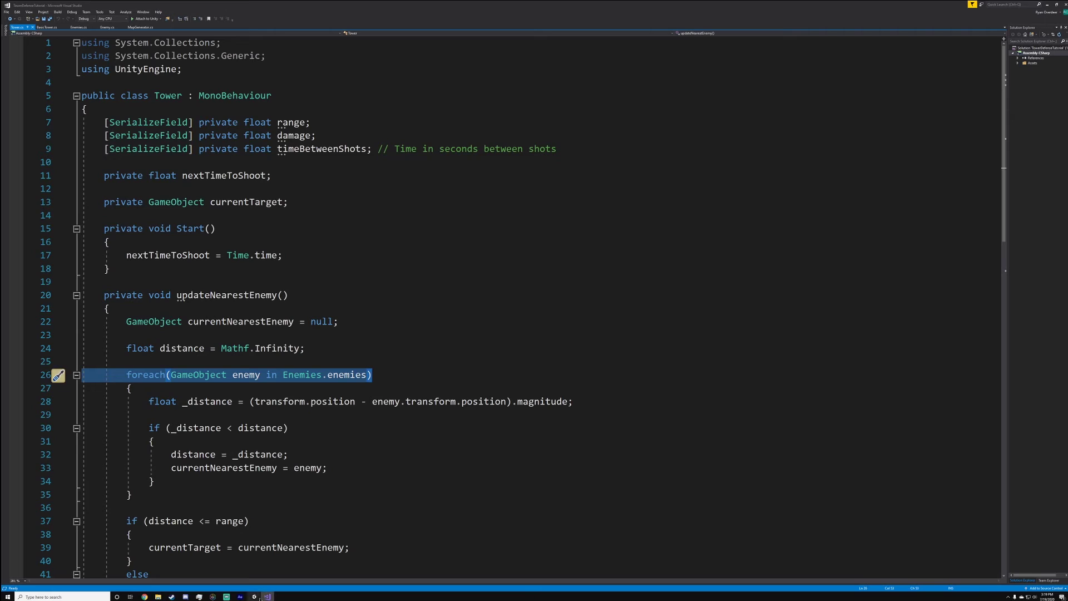
key(alt+Tab)
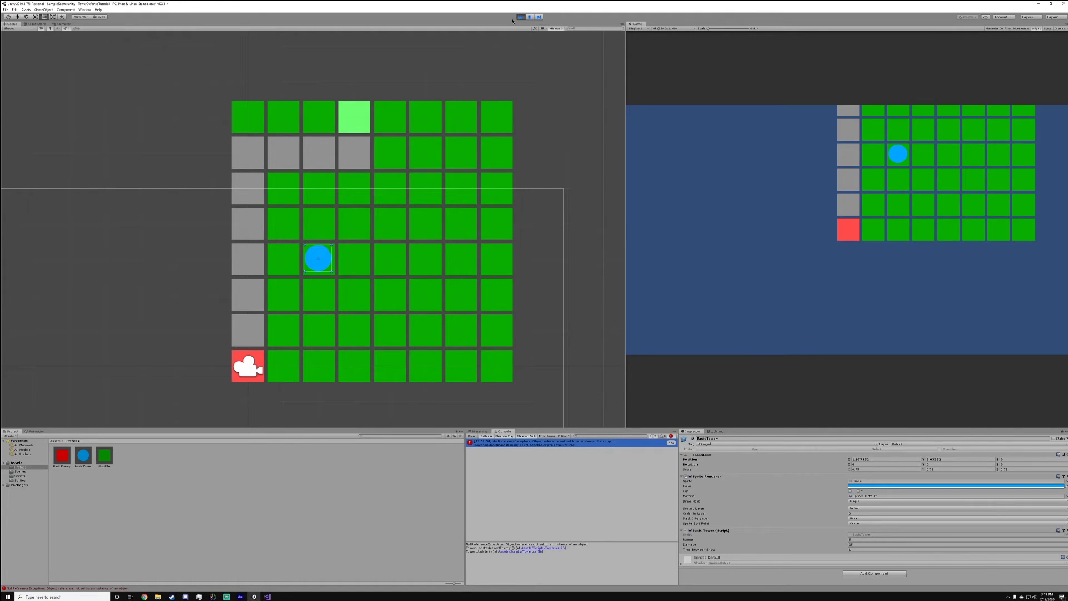
click(520, 17)
click(480, 432)
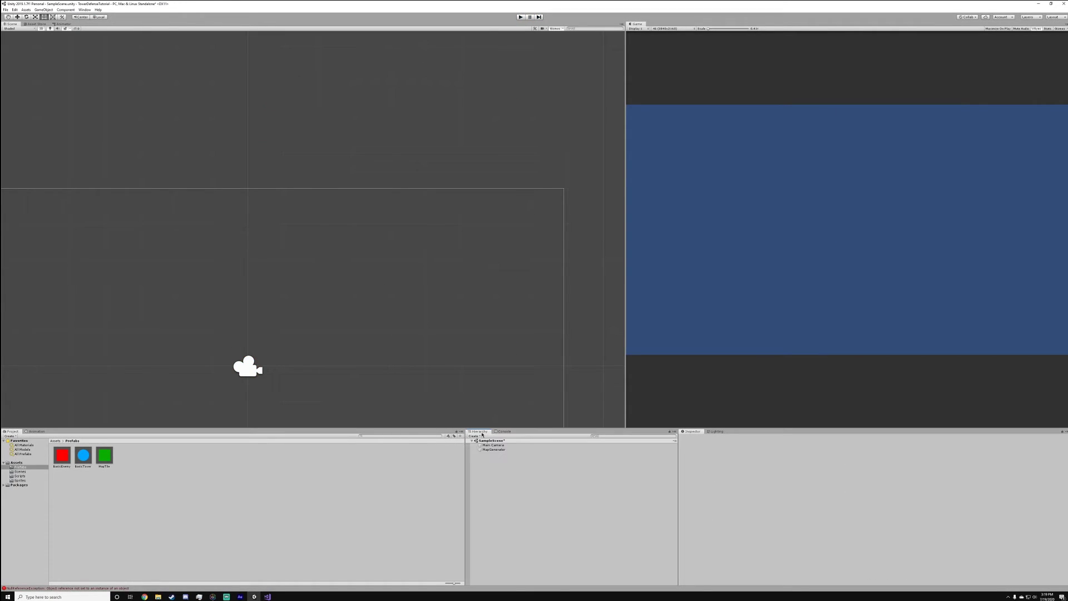
Create an empty GameObject named Enemies and attach the Enemies script from the Scripts folder.
click(23, 480)
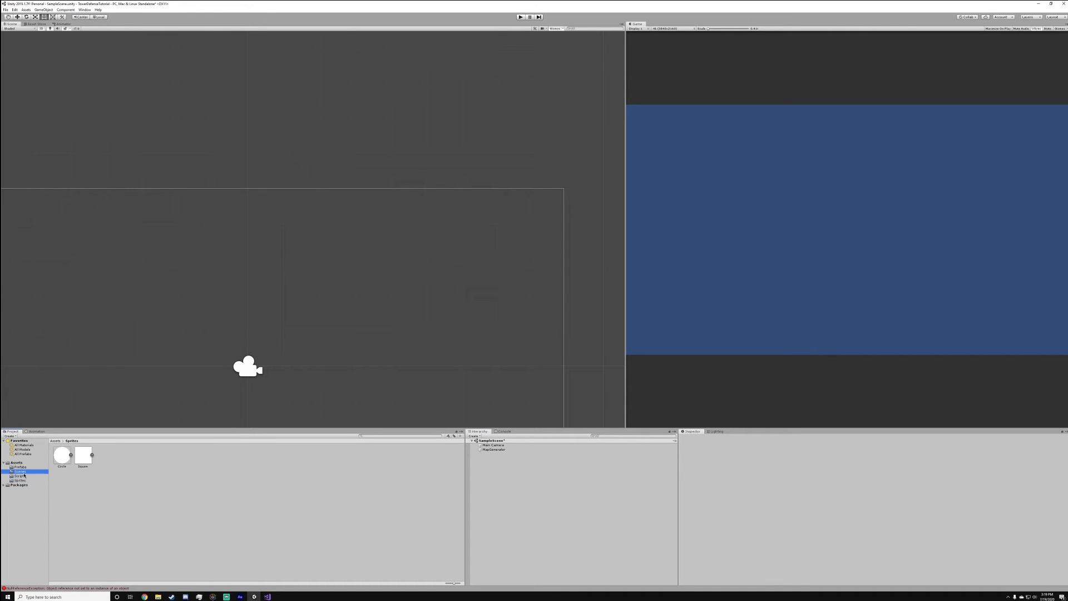
right_click(578, 485)
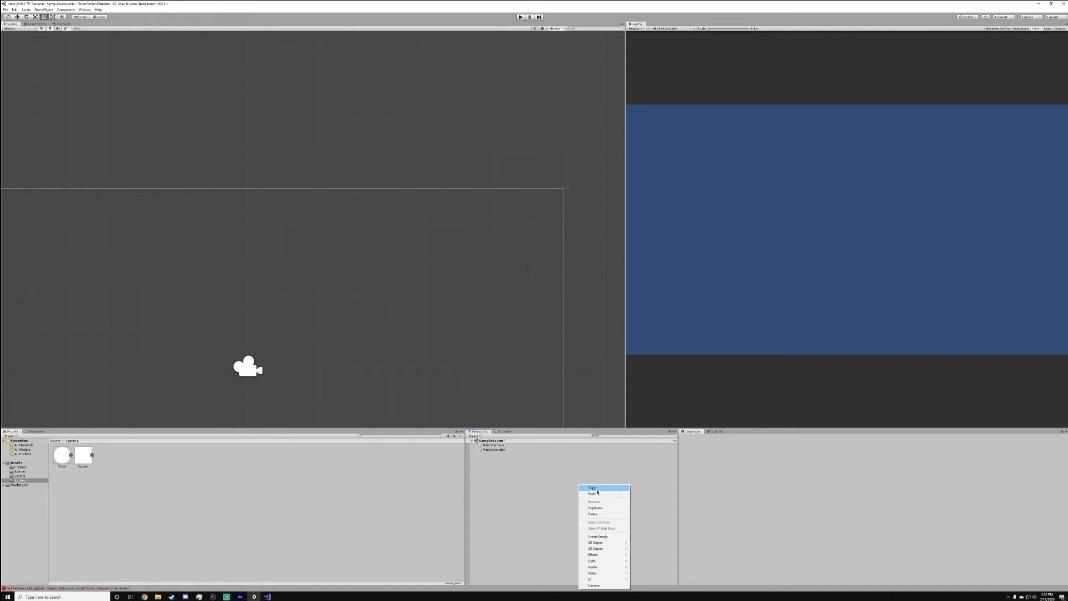
click(598, 536)
click(714, 437)
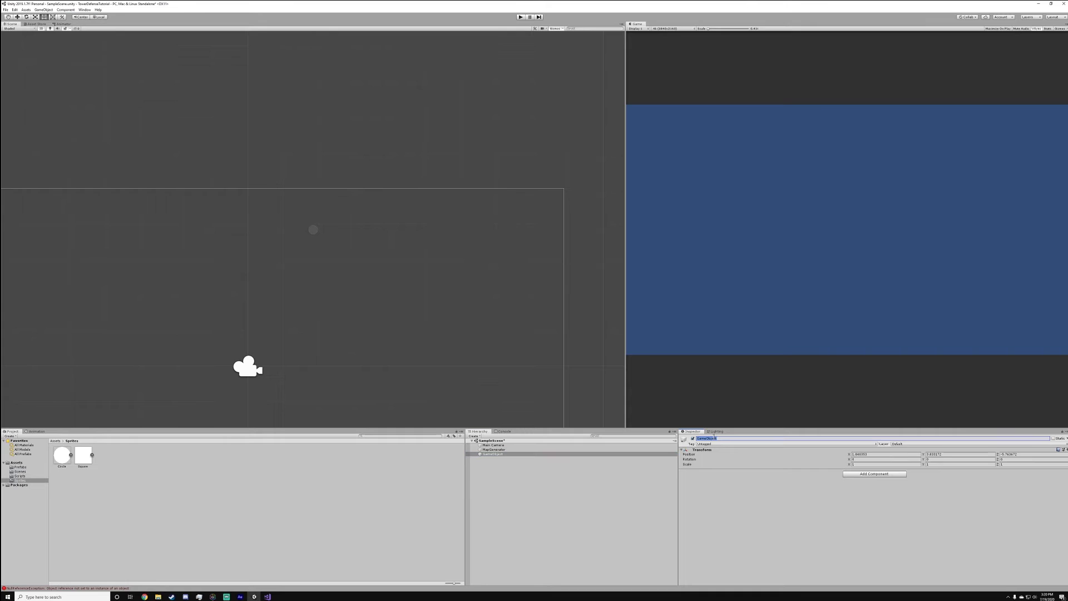
text(Enemies)
click(29, 476)
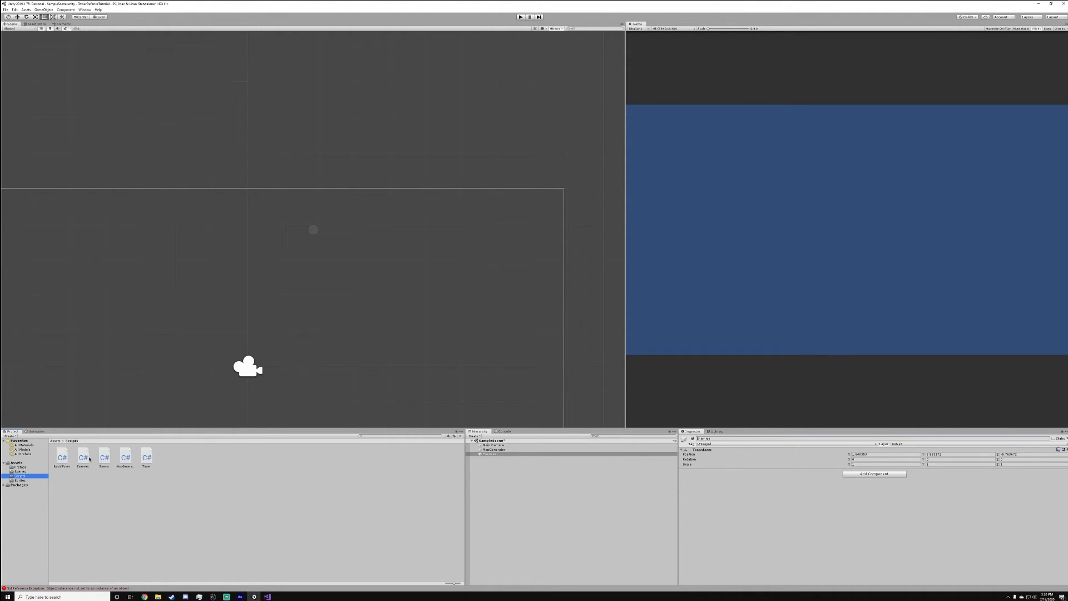
drag(83, 459, 775, 527)
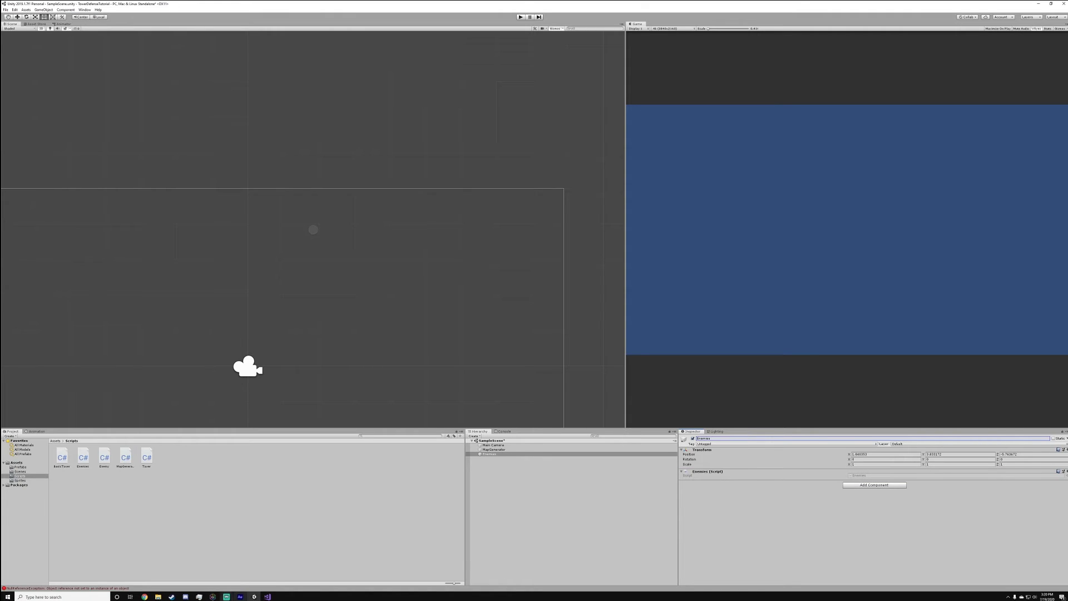
click(267, 596)
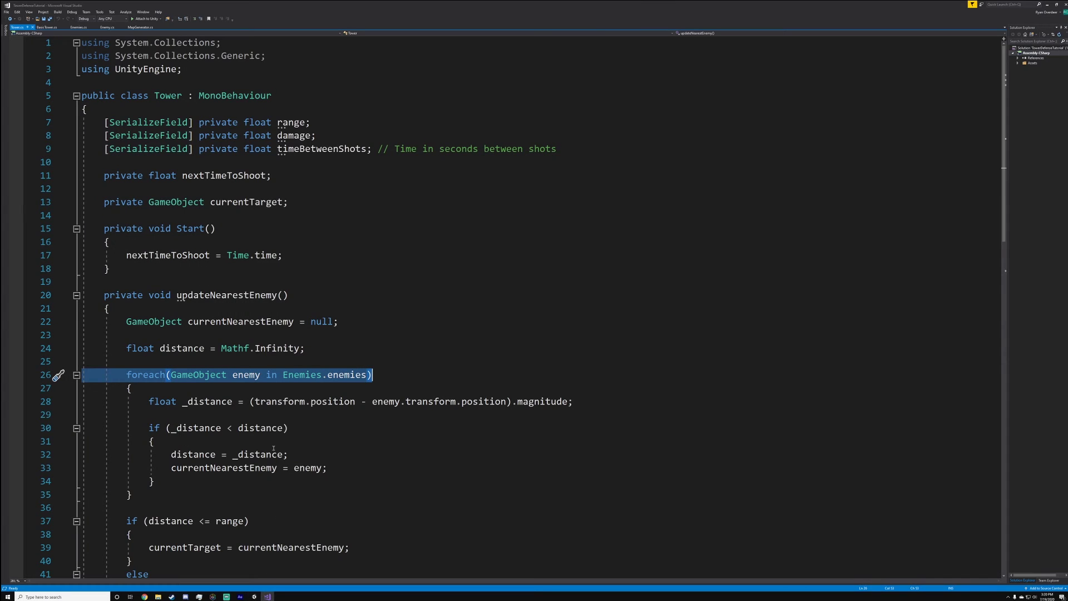
In Enemies.cs, append '= new List<GameObject>()' to the static enemies declaration and save.
click(79, 27)
text(= )
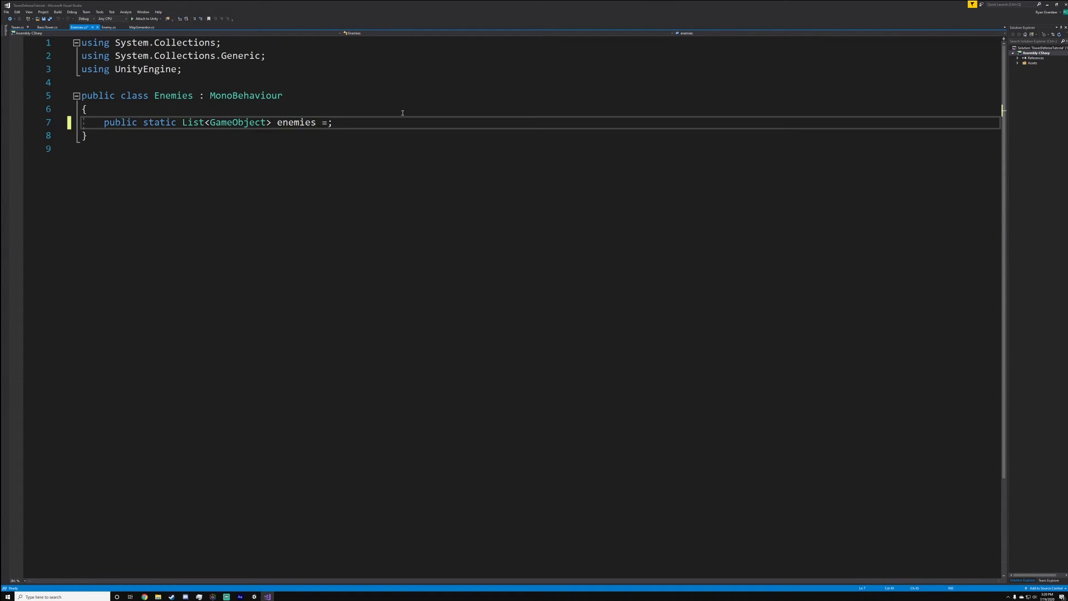
text(new List<GameObject>())
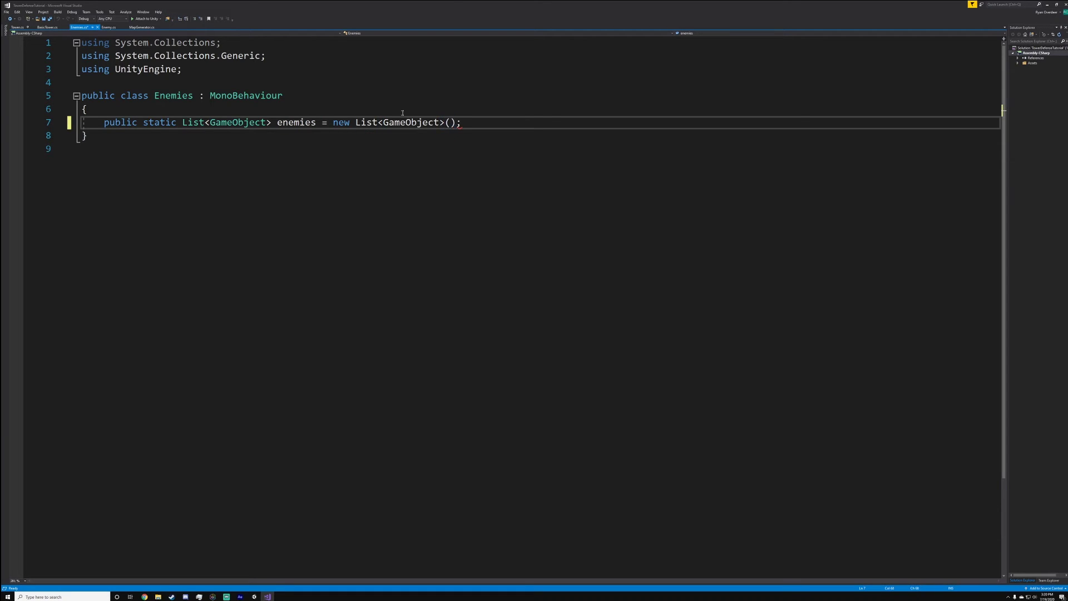
key(ctrl+s)
click(254, 596)
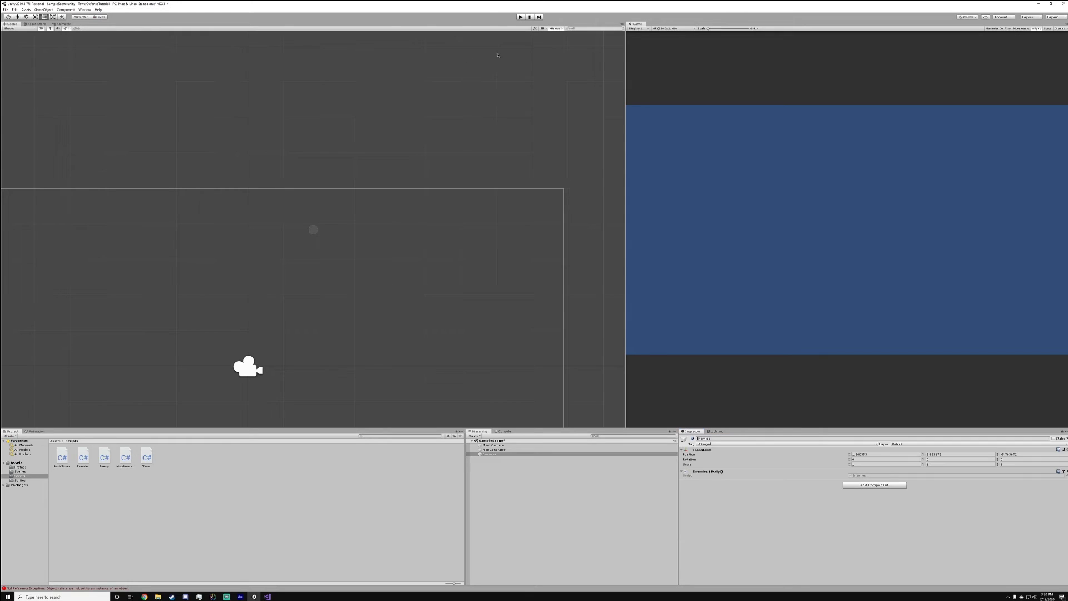
Start play mode, place a BasicTower next to the grey path, and check the Console.
click(520, 17)
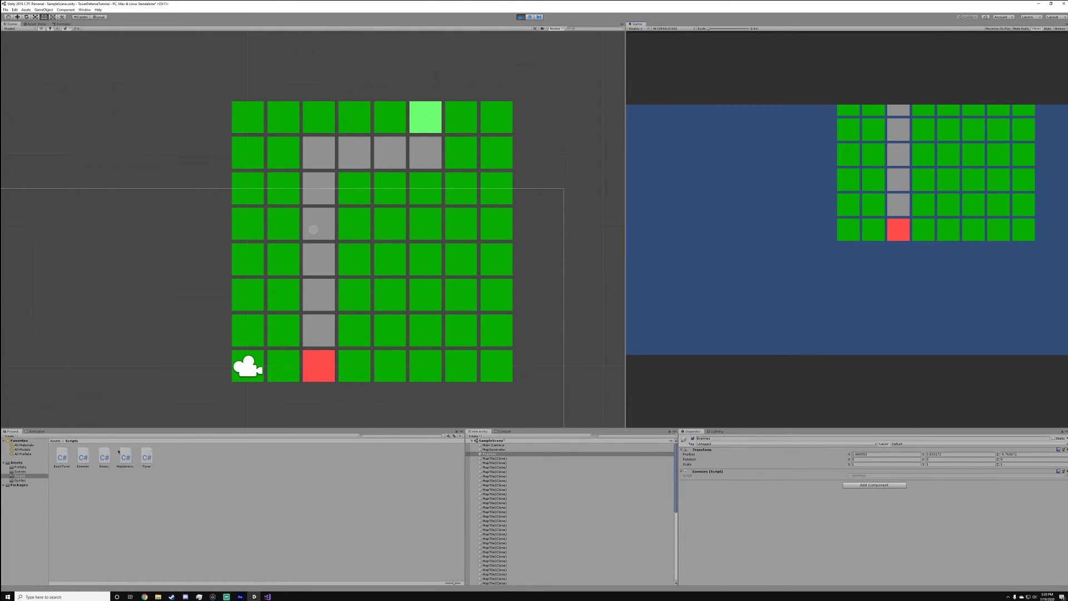
click(33, 468)
drag(82, 455, 356, 227)
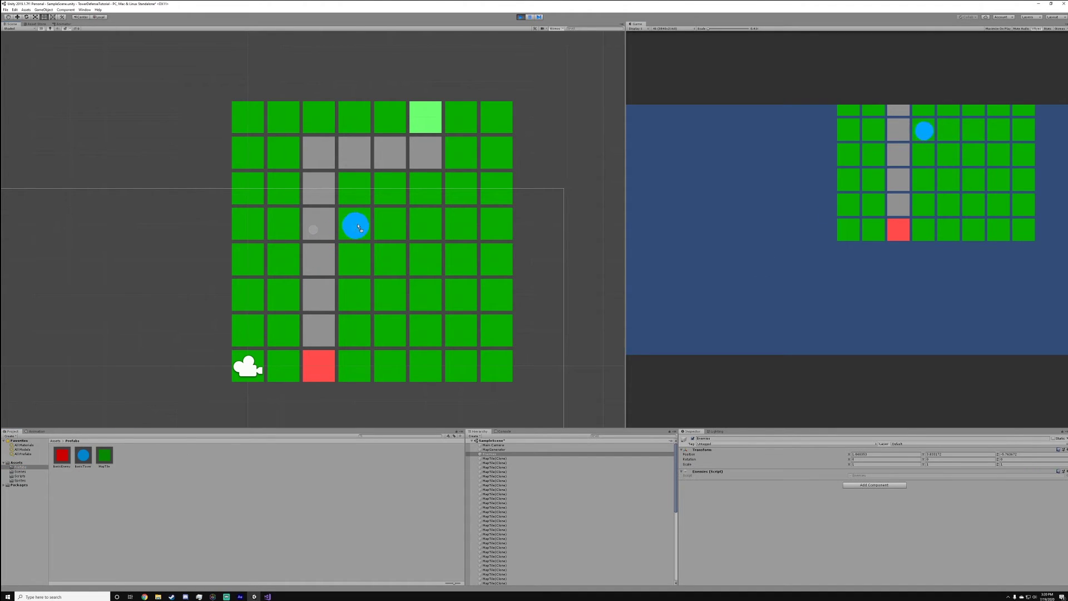
click(505, 432)
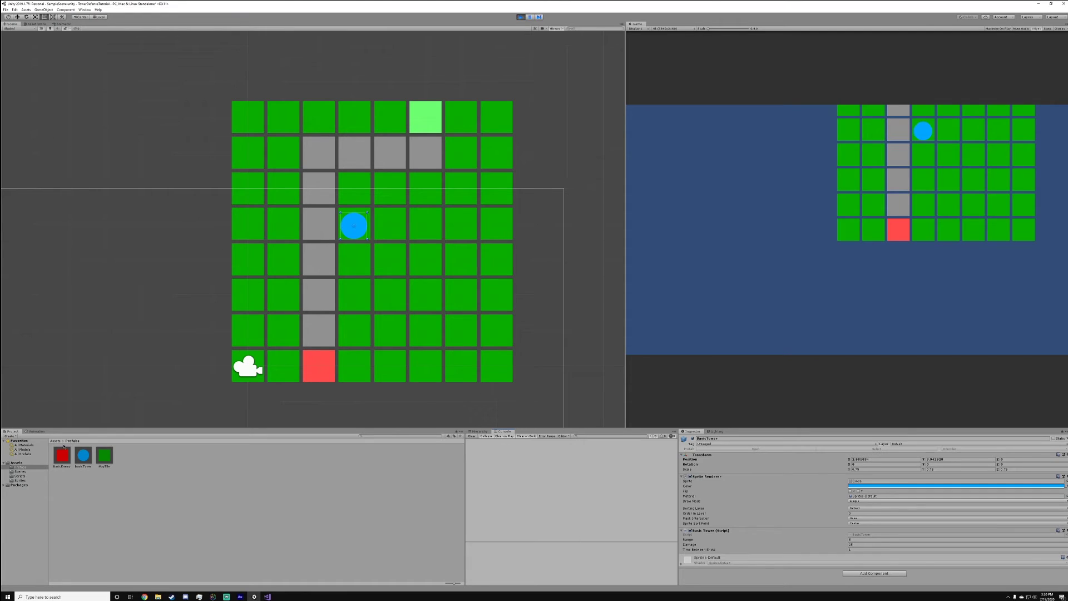
Drop BasicEnemy prefabs into the scene and onto the path near the tower to test targeting.
click(409, 152)
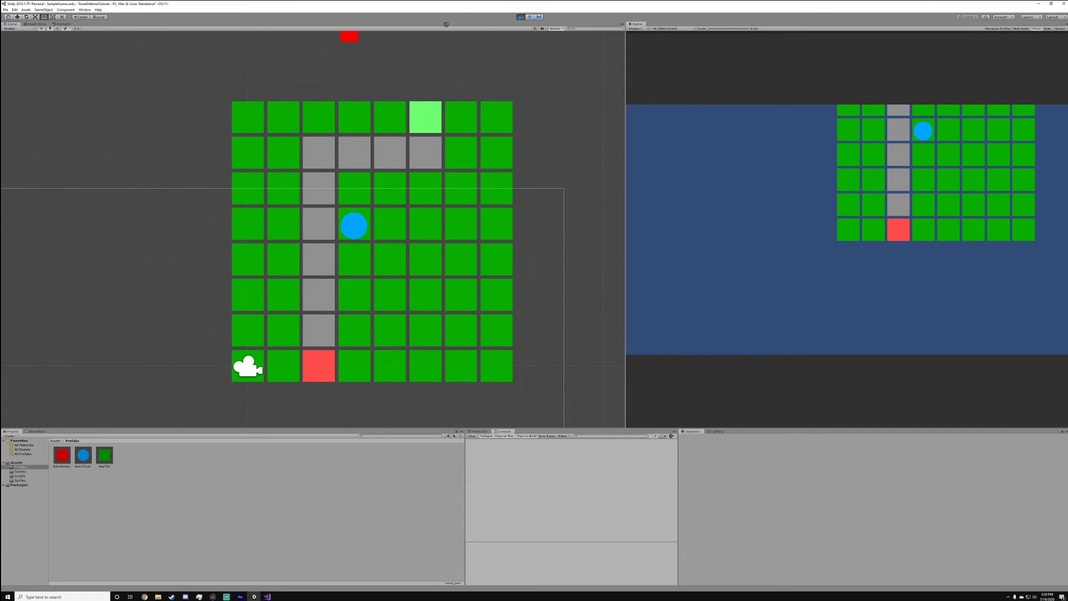
click(485, 45)
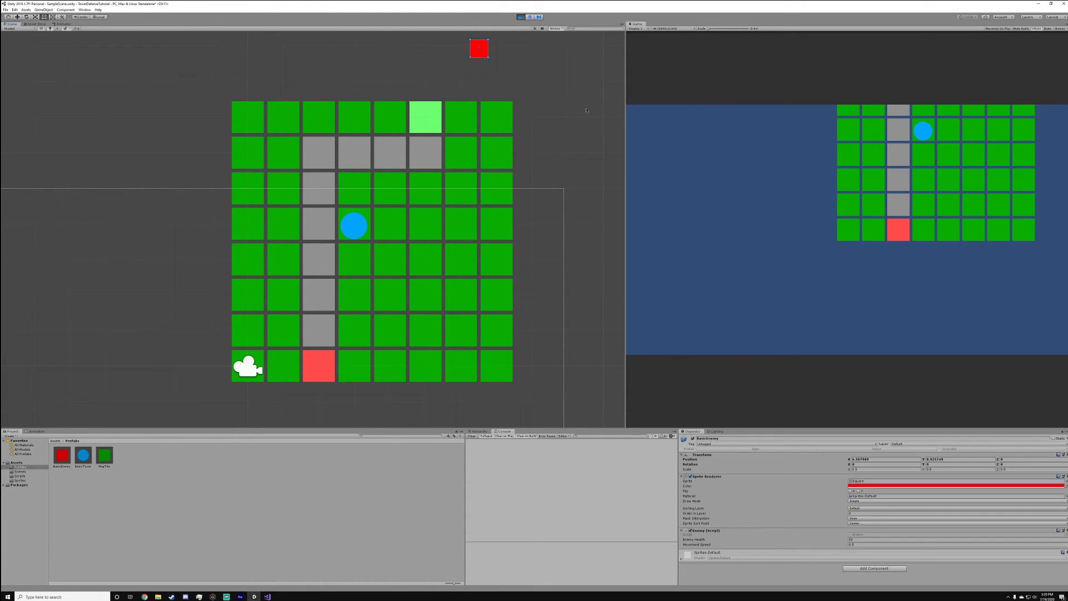
click(480, 431)
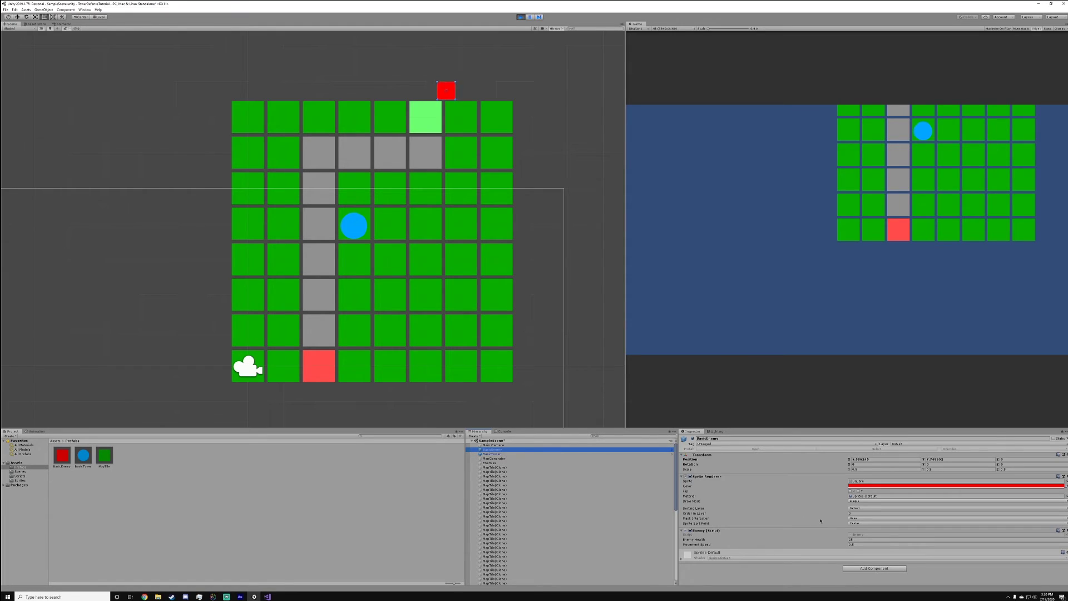
drag(64, 461, 483, 37)
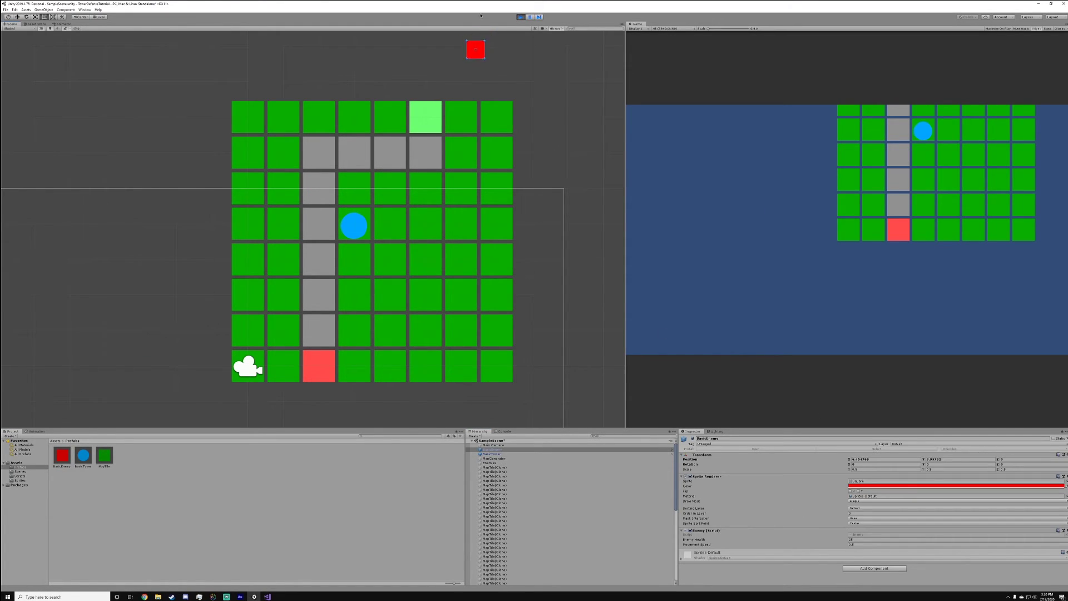
mouse_move(395, 160)
middle_down()
mouse_move(387, 186)
mouse_move(411, 220)
middle_up()
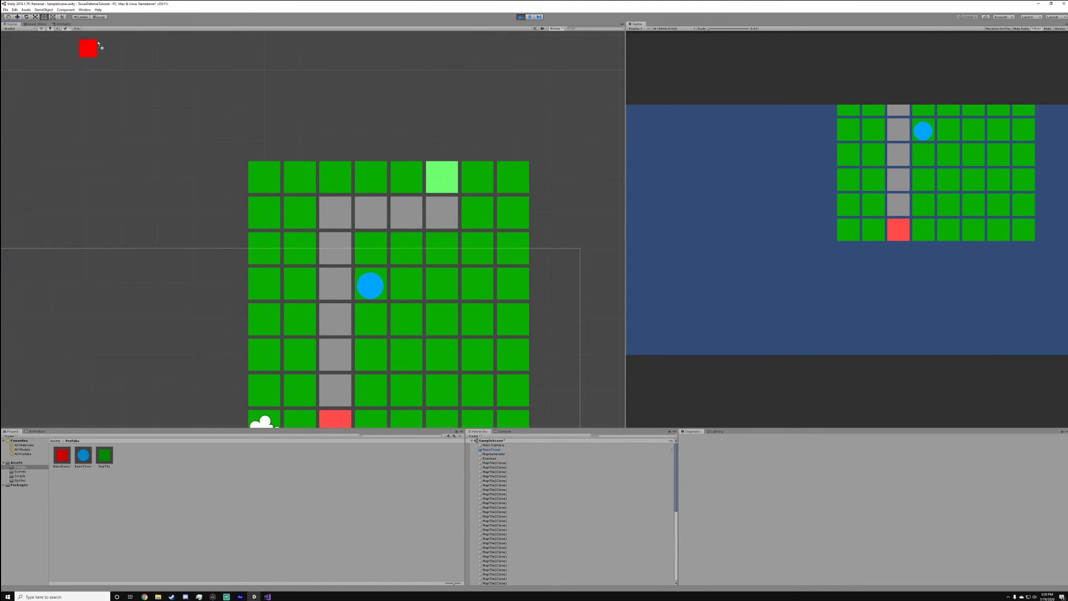
drag(98, 44, 446, 28)
drag(471, 116, 472, 117)
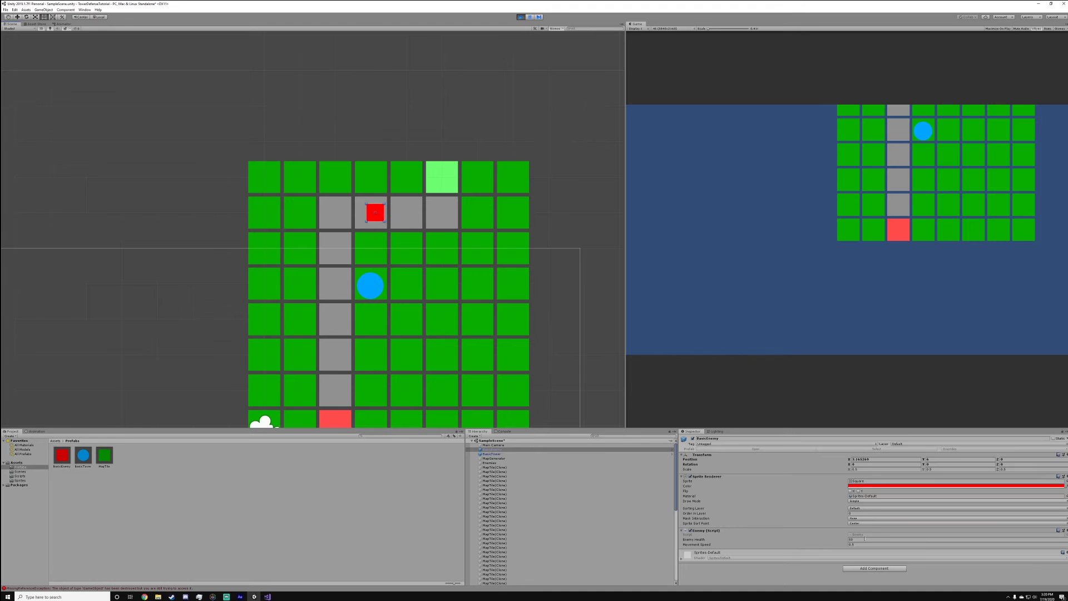
Open the MissingReferenceException's source line in Tower.cs and stop the running game.
click(504, 431)
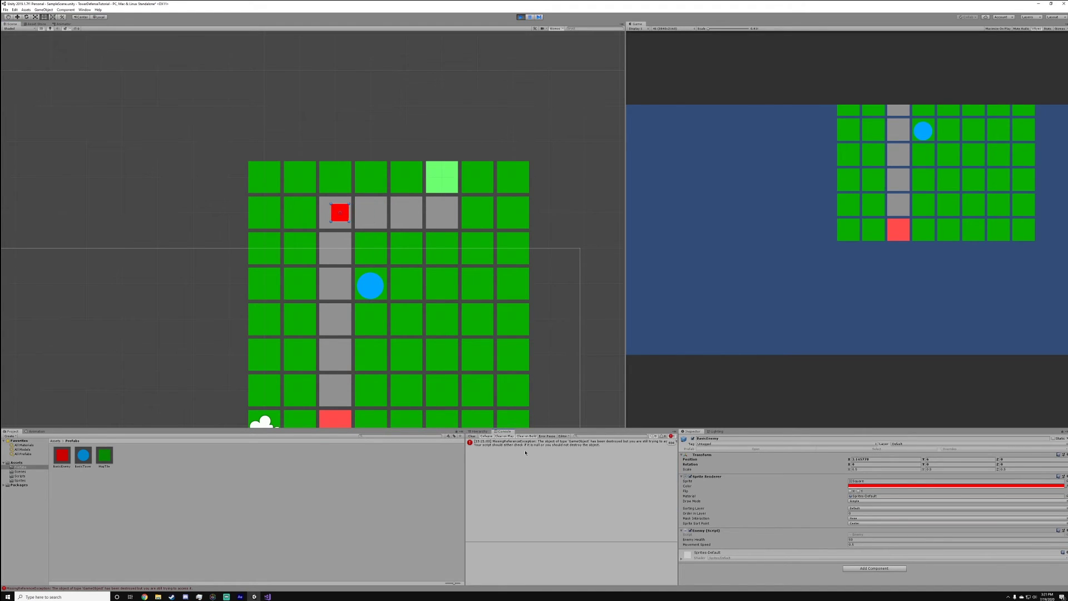
double_click(525, 443)
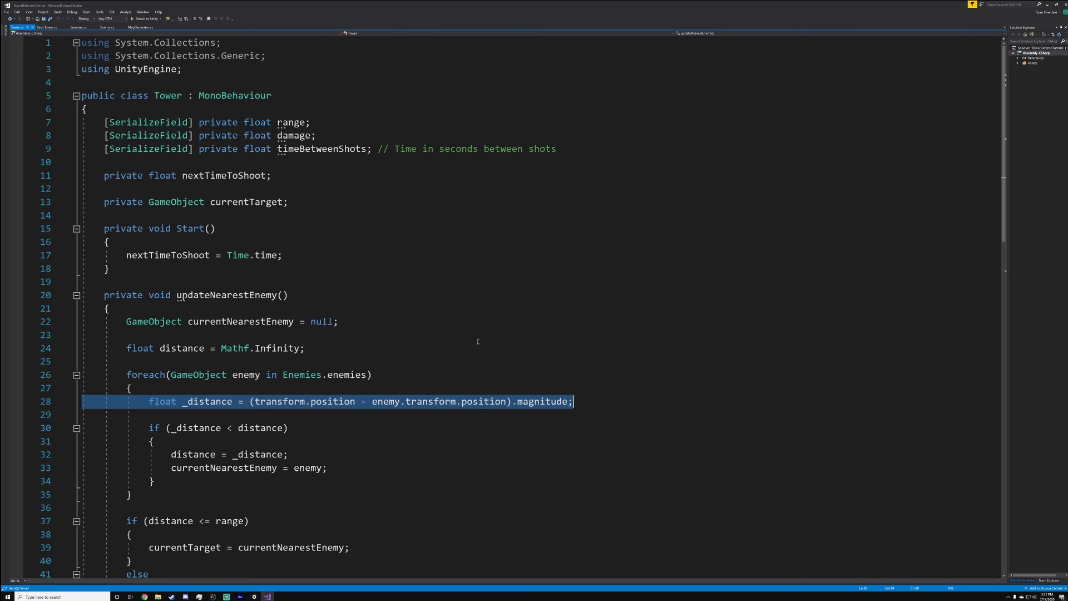
mouse_move(253, 596)
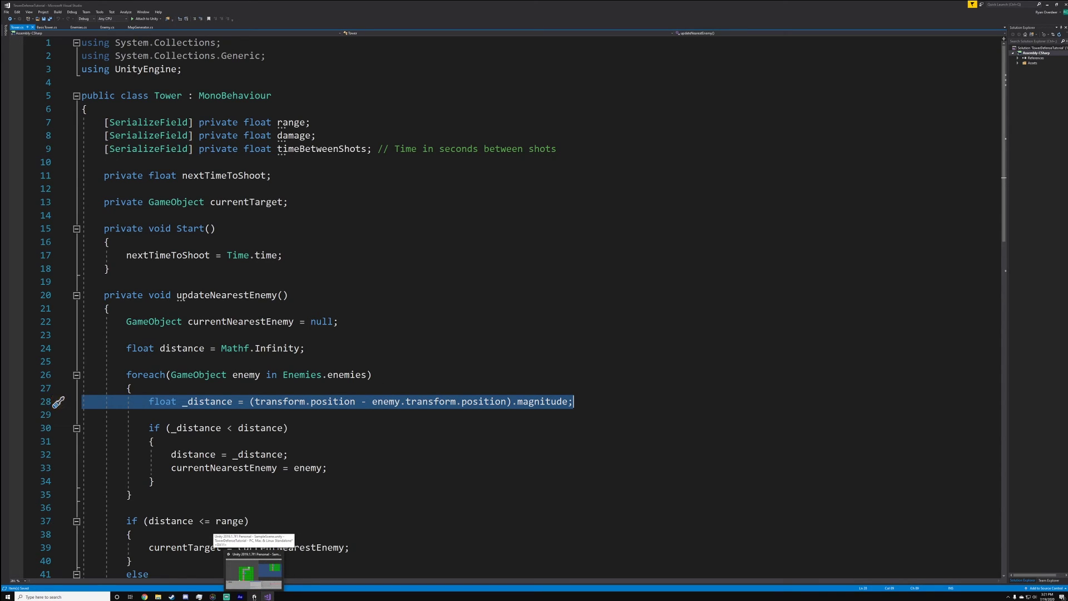
click(253, 596)
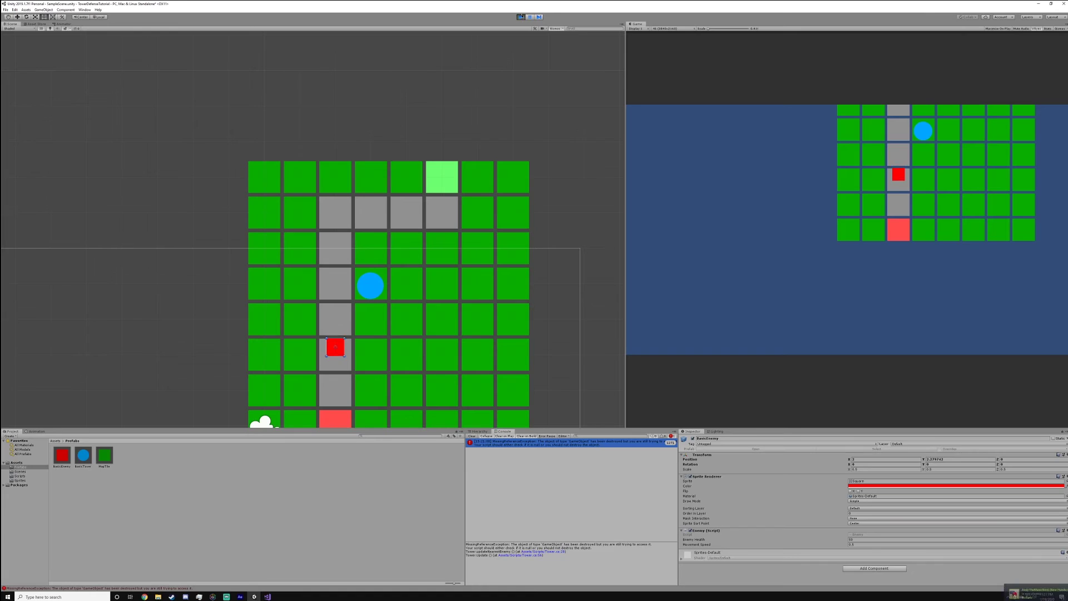
click(520, 17)
key(alt+Tab)
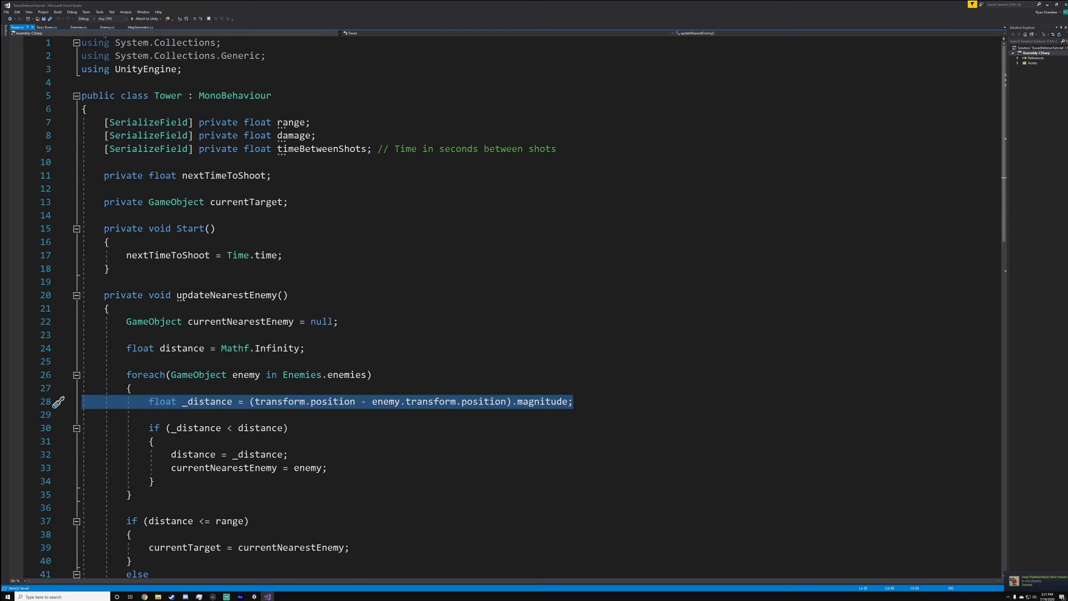
Review the Enemy, Enemies and BasicTower scripts in Visual Studio.
click(107, 27)
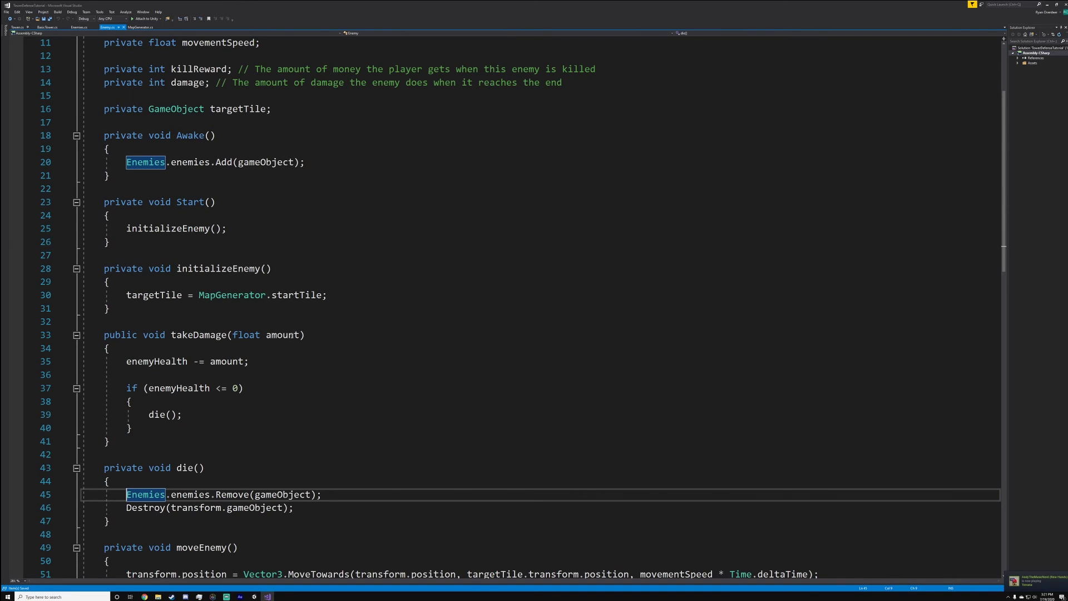
scroll(266, 386, down, 2)
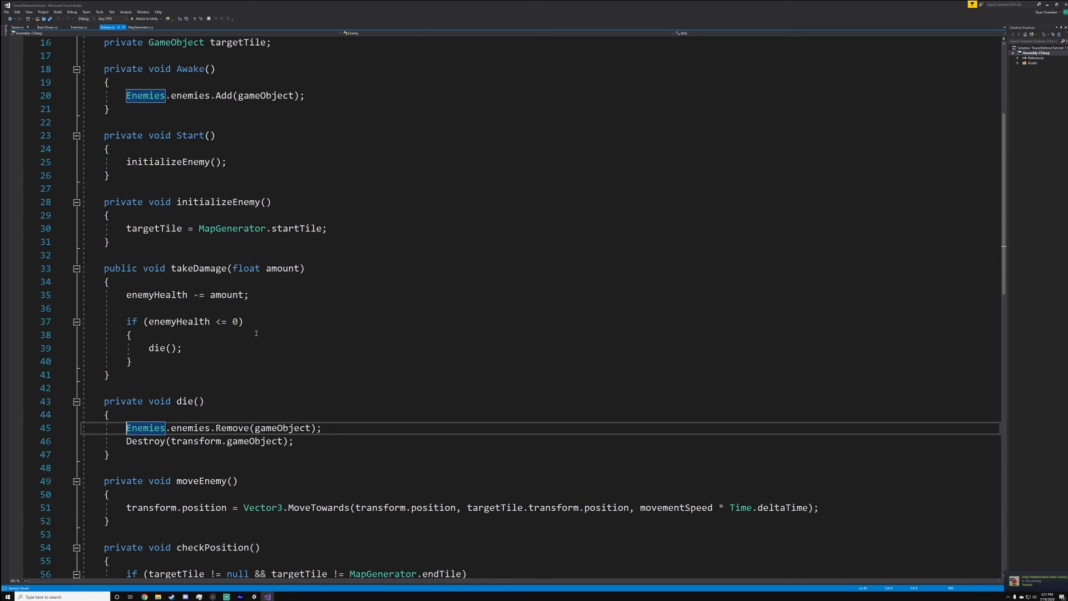
click(253, 596)
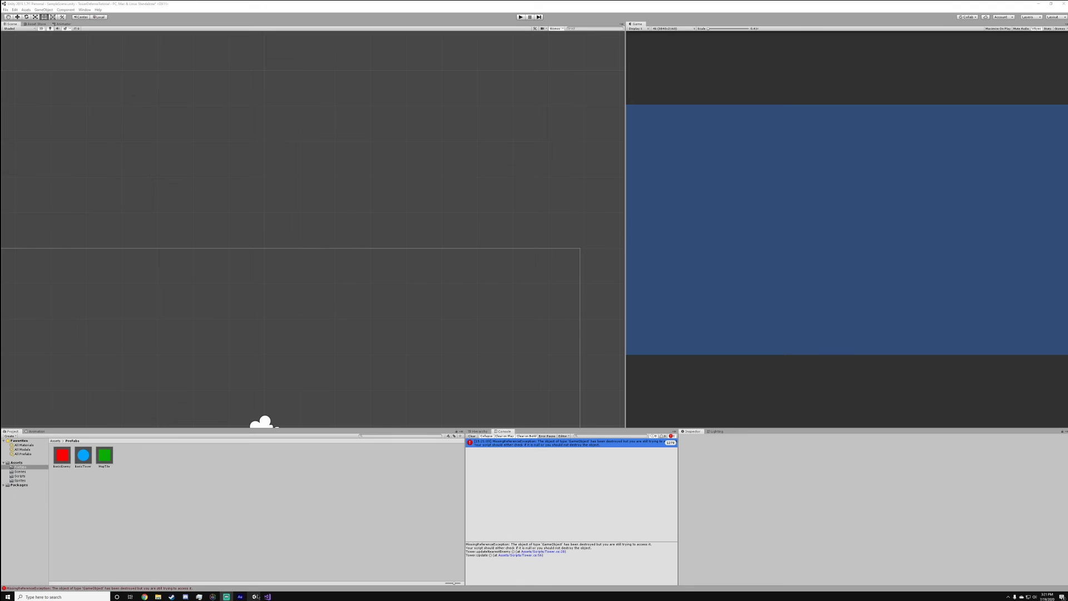
click(267, 596)
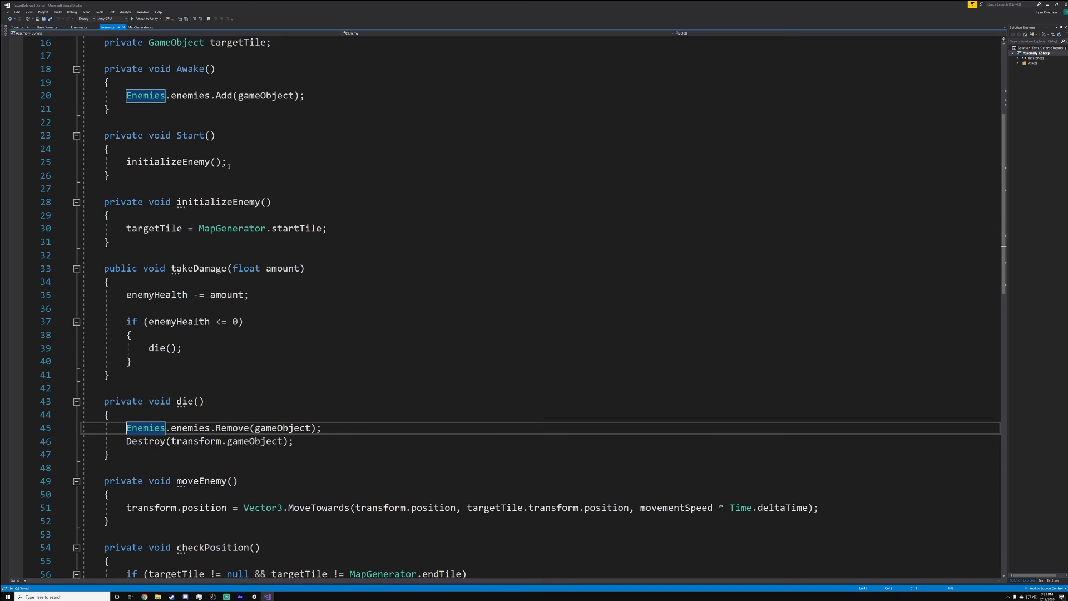
scroll(228, 166, up, 3)
scroll(288, 200, down, 2)
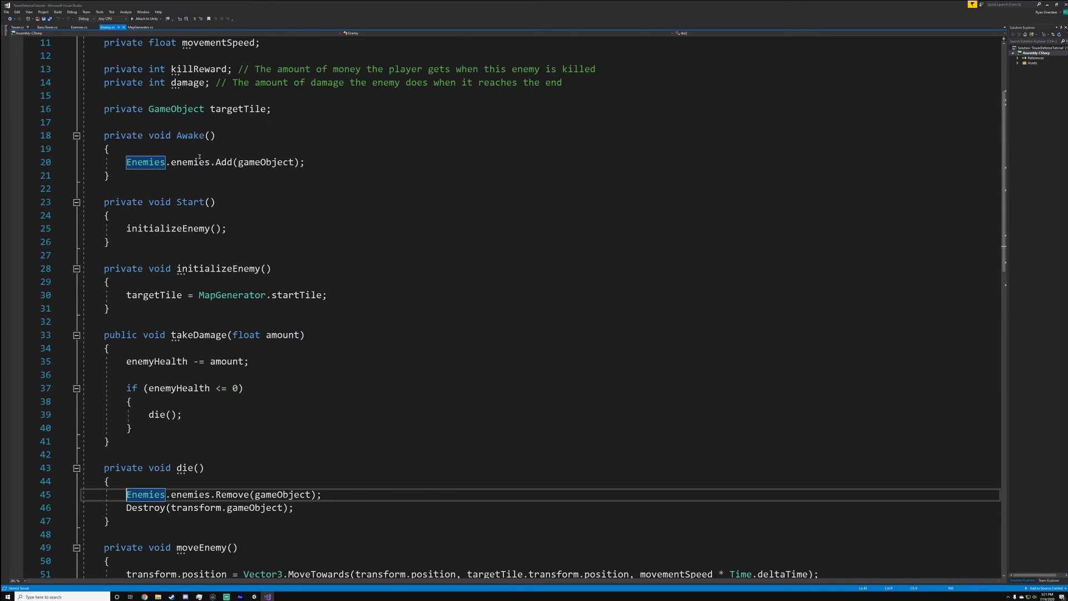
scroll(196, 214, down, 2)
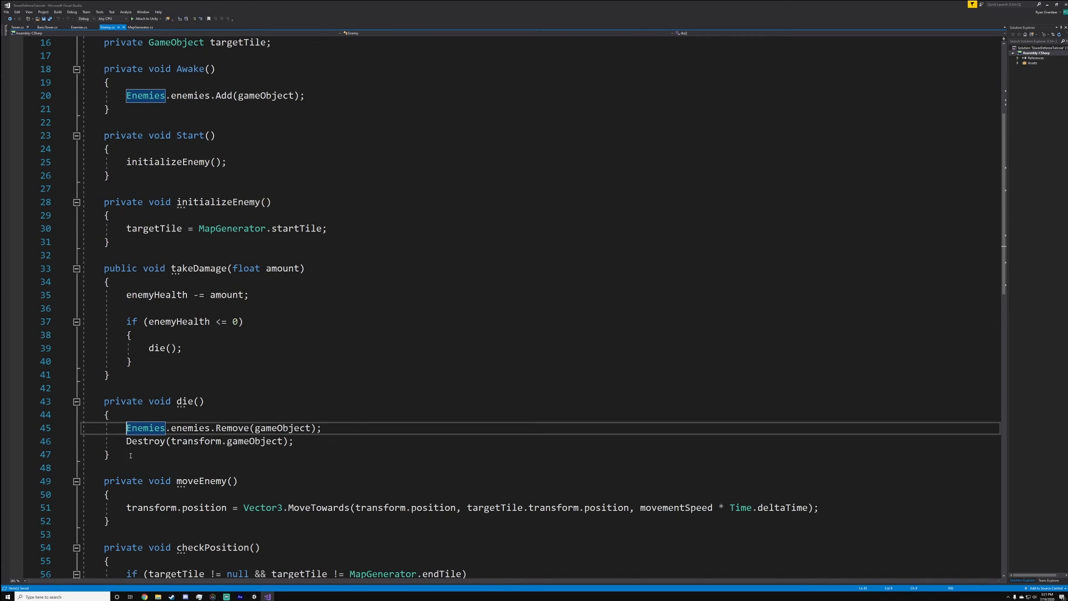
click(79, 27)
click(47, 28)
Add an 'if (enemy != null) {' block at the start of the foreach in updateNearestEnemy.
click(18, 28)
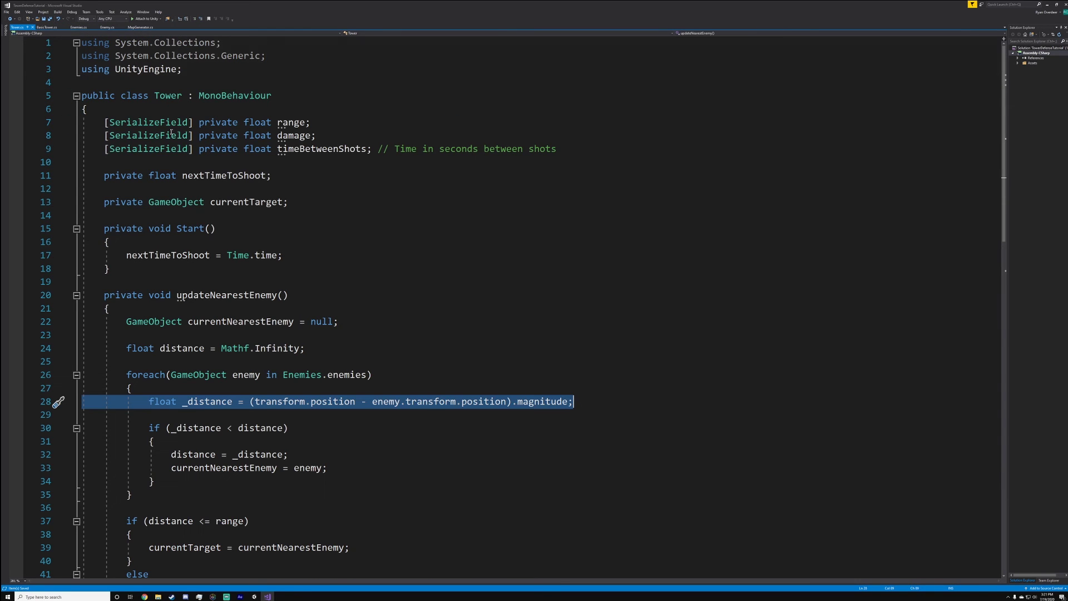
click(339, 321)
click(234, 385)
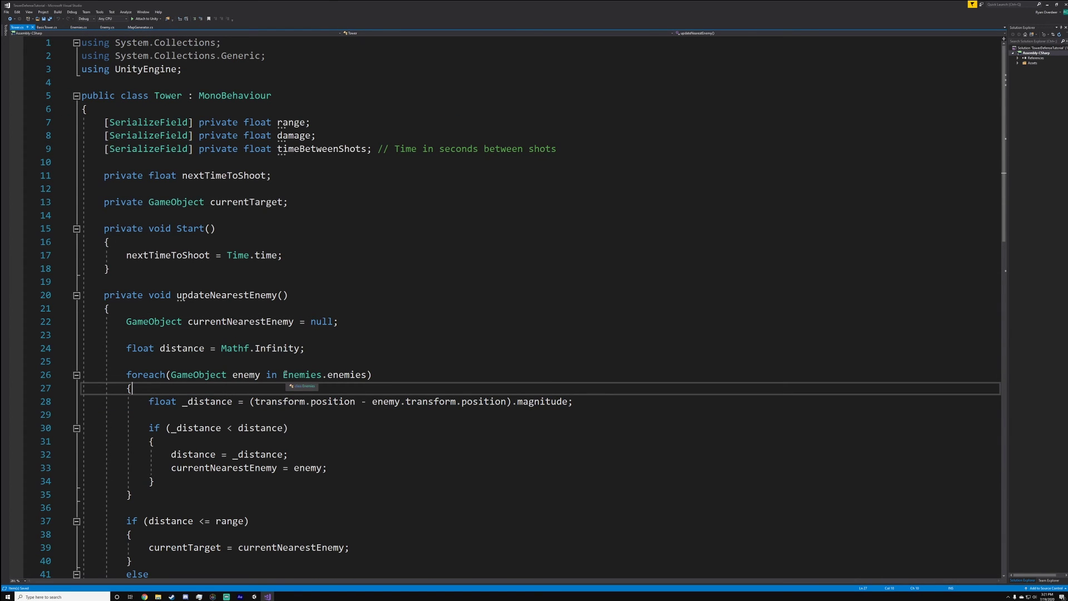
key(Return)
text(if (ene)
key(Tab)
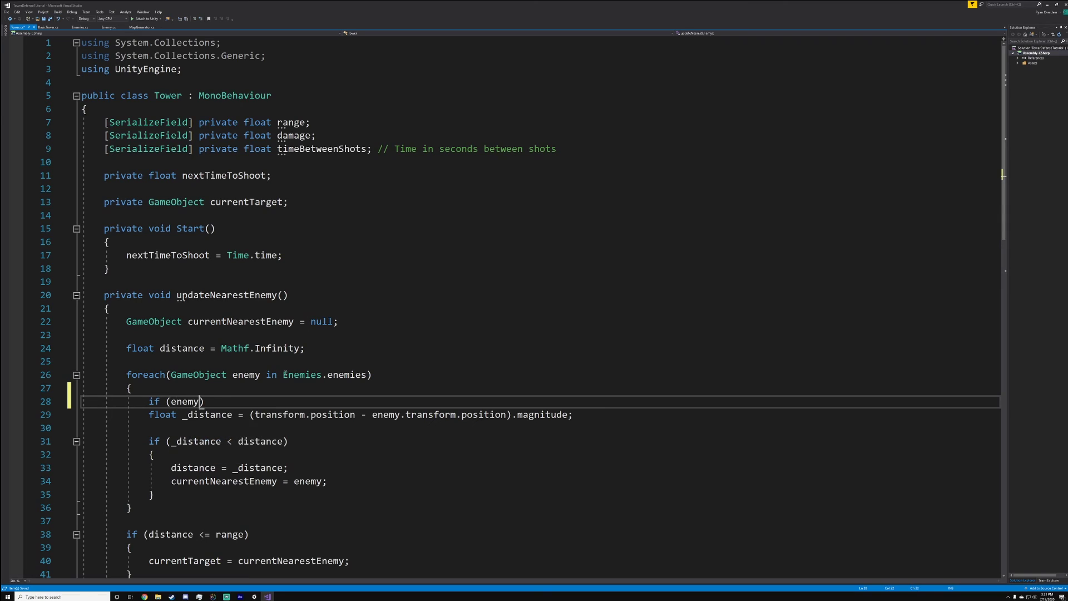
text(@)
text(!=)
key(BackSpace)
key(BackSpace)
key(BackSpace)
key(BackSpace)
text(!= null0)
key(BackSpace)
key(BackSpace)
text())
key(Return)
text({)
key(Return)
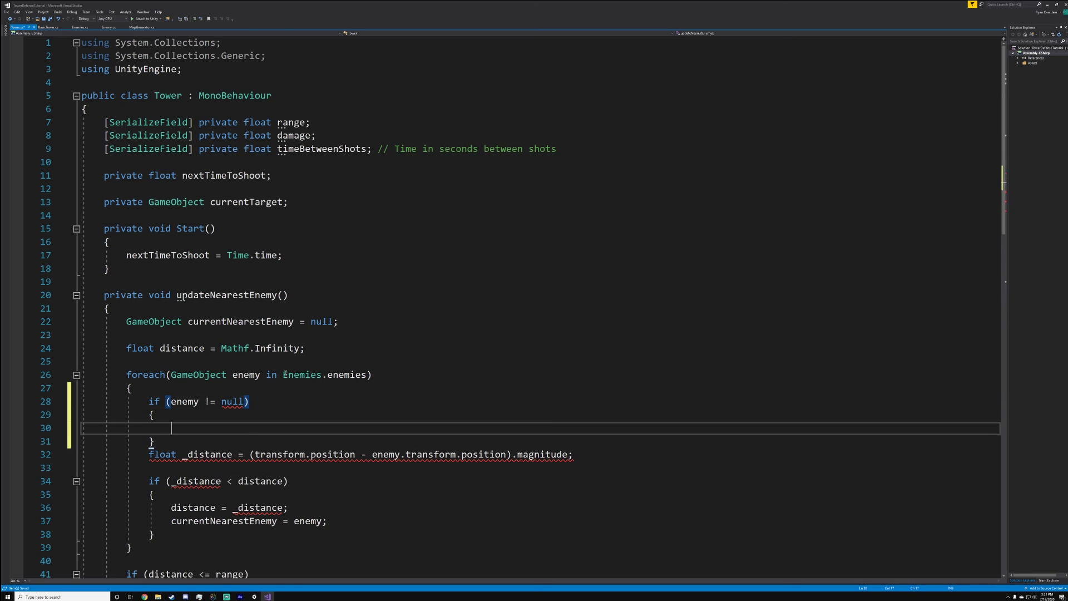
Move the distance calculation and nearest-enemy comparison inside the null-check block.
drag(164, 534, 84, 451)
key(ctrl+x)
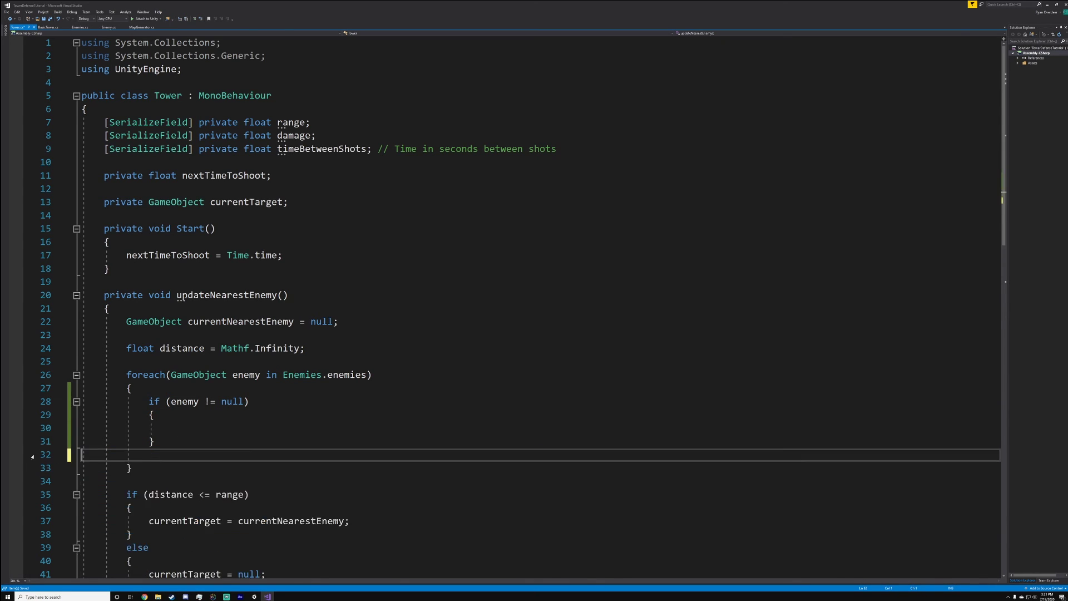
click(228, 429)
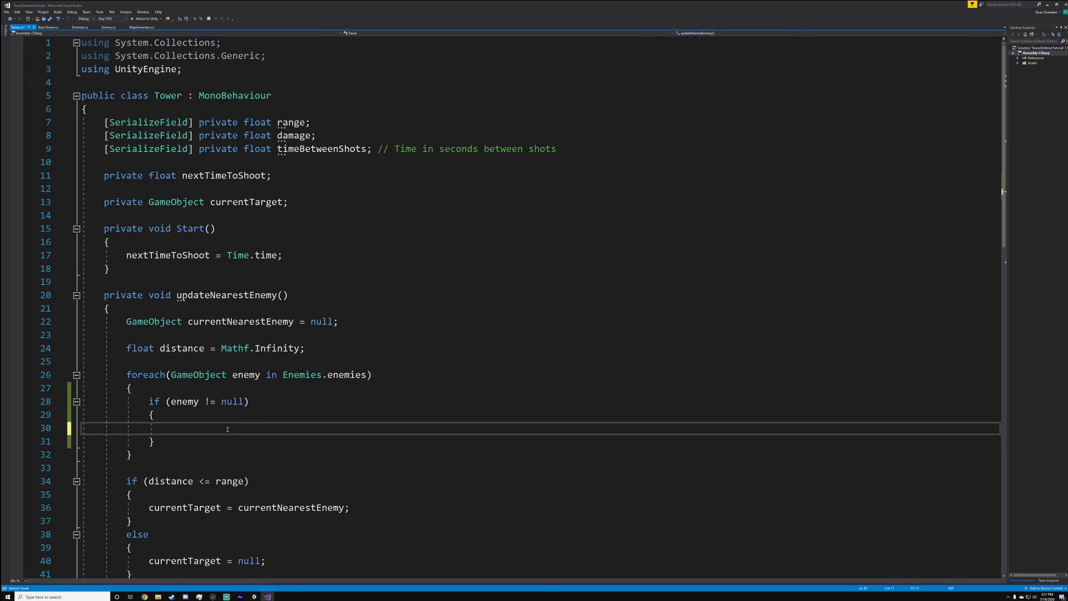
key(ctrl+v)
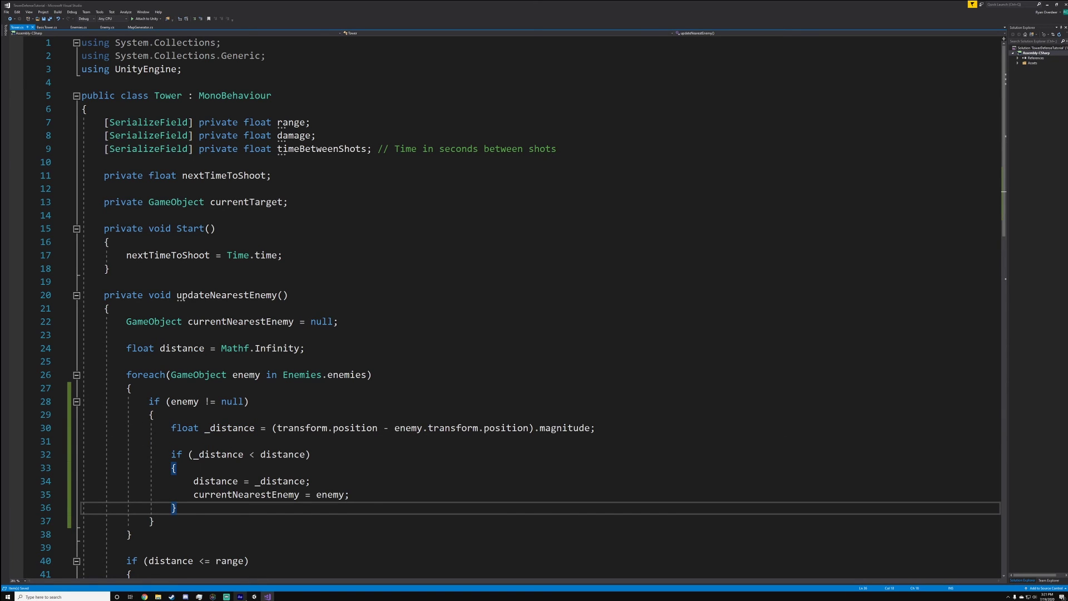
scroll(279, 450, down, 2)
click(254, 596)
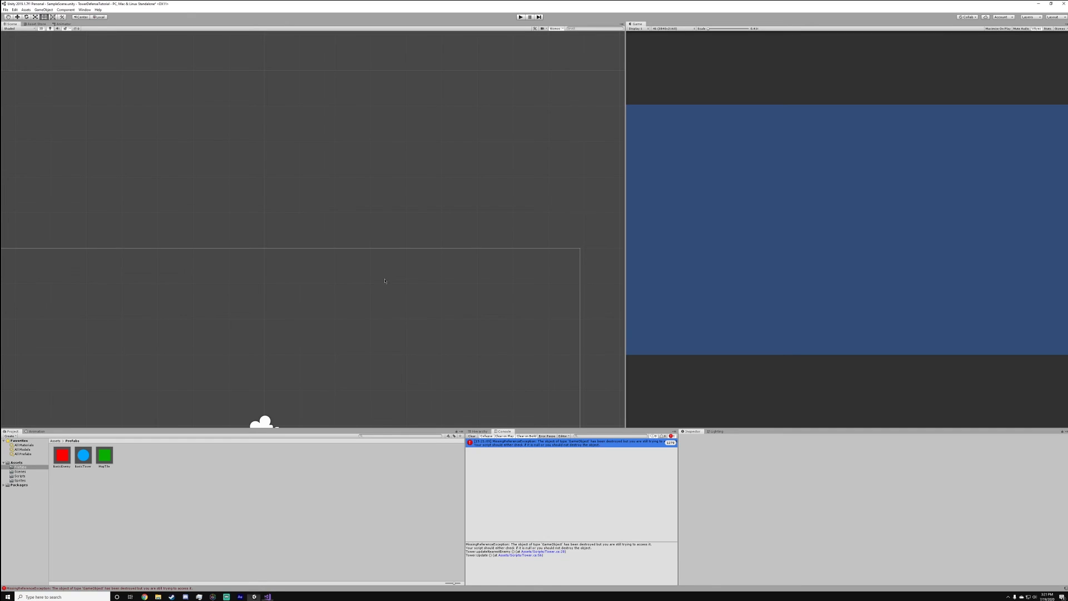
Start play mode and place a BasicTower above the grid and a BasicEnemy to its upper right.
click(520, 17)
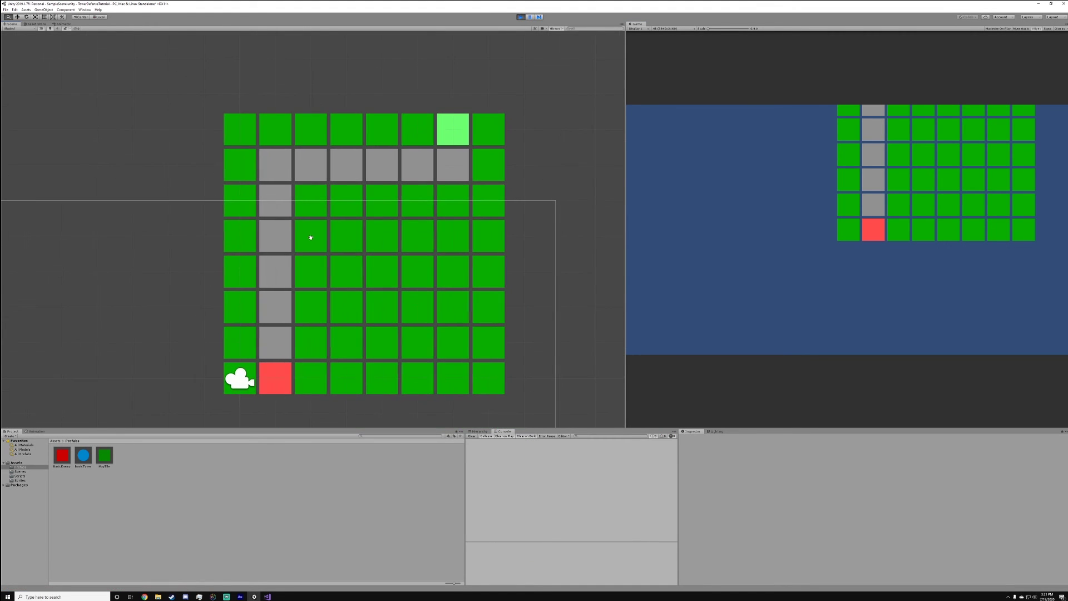
mouse_move(86, 455)
mouse_down()
mouse_move(333, 110)
mouse_move(418, 97)
mouse_up()
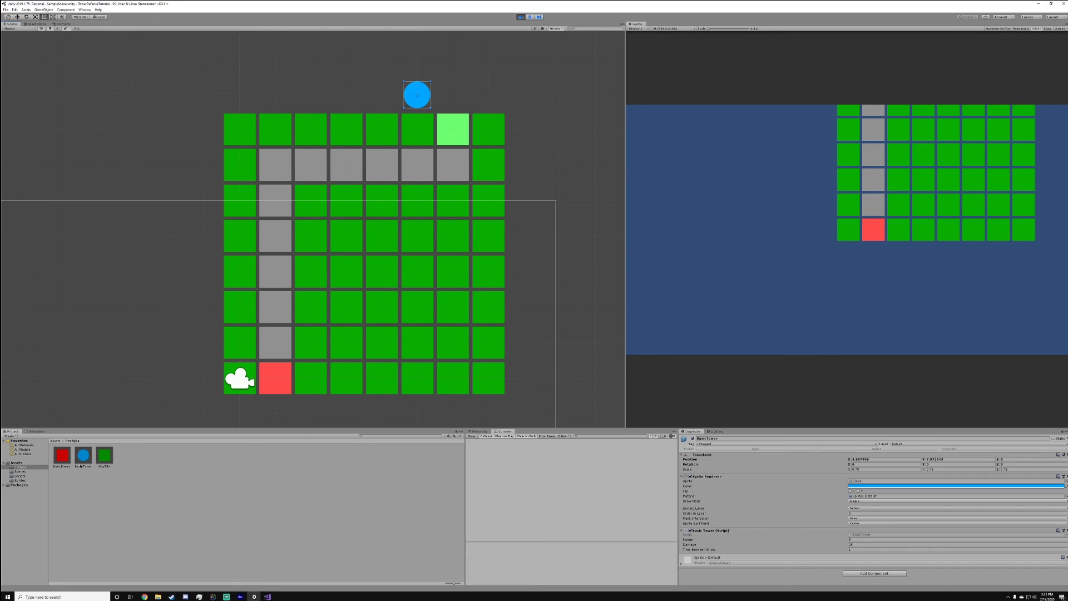
click(480, 432)
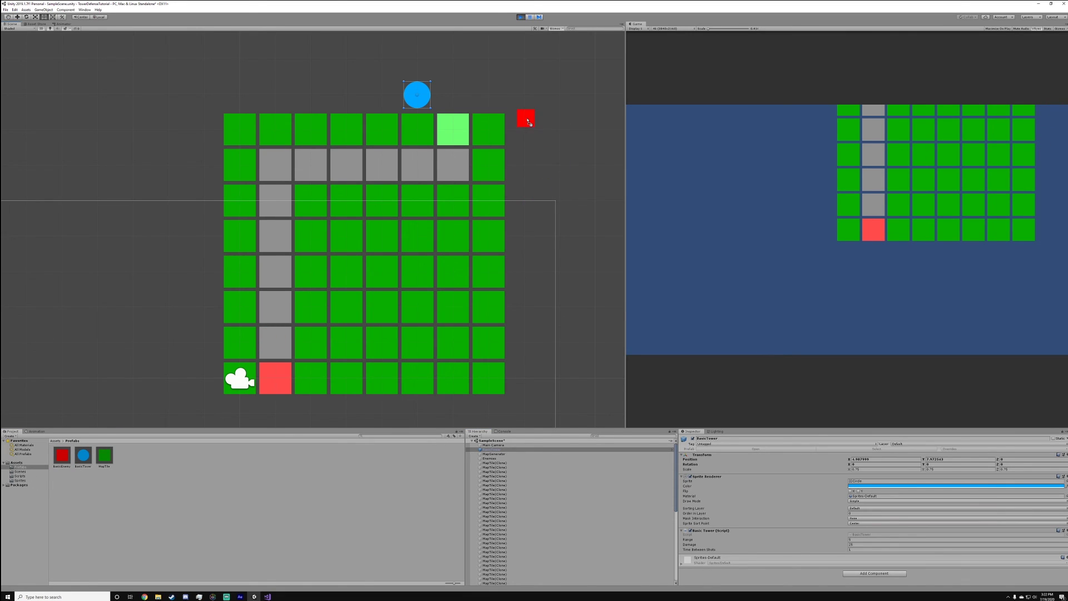
drag(528, 121, 67, 453)
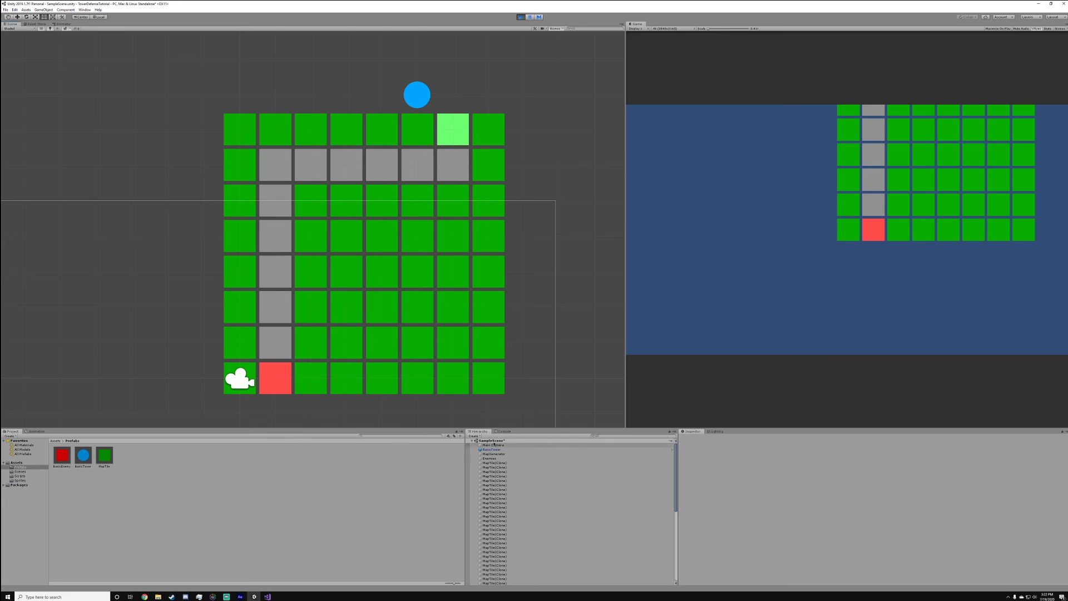
drag(577, 139, 607, 99)
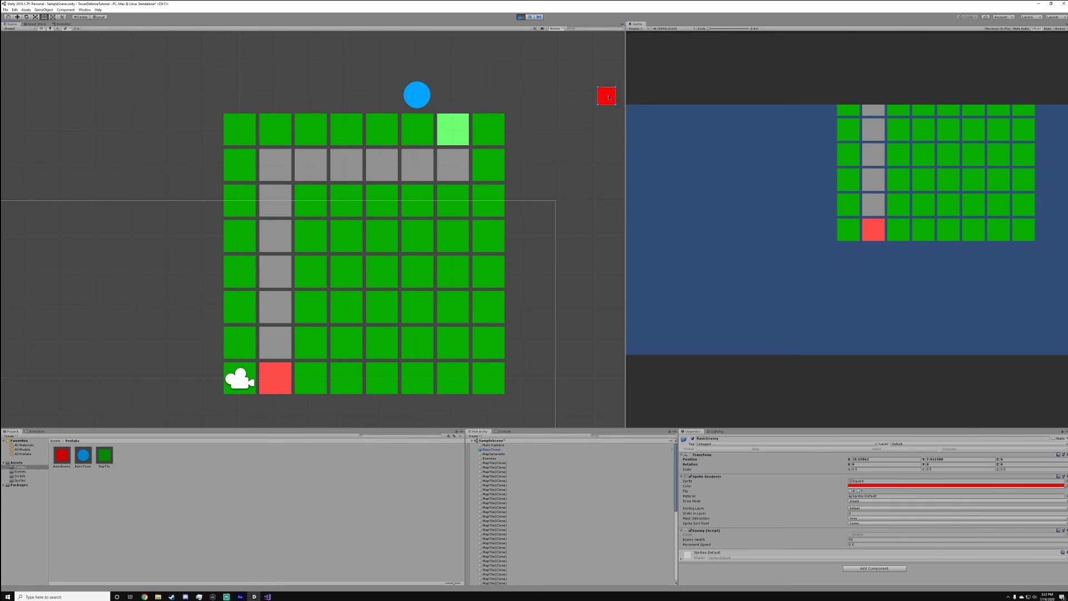
key(Delete)
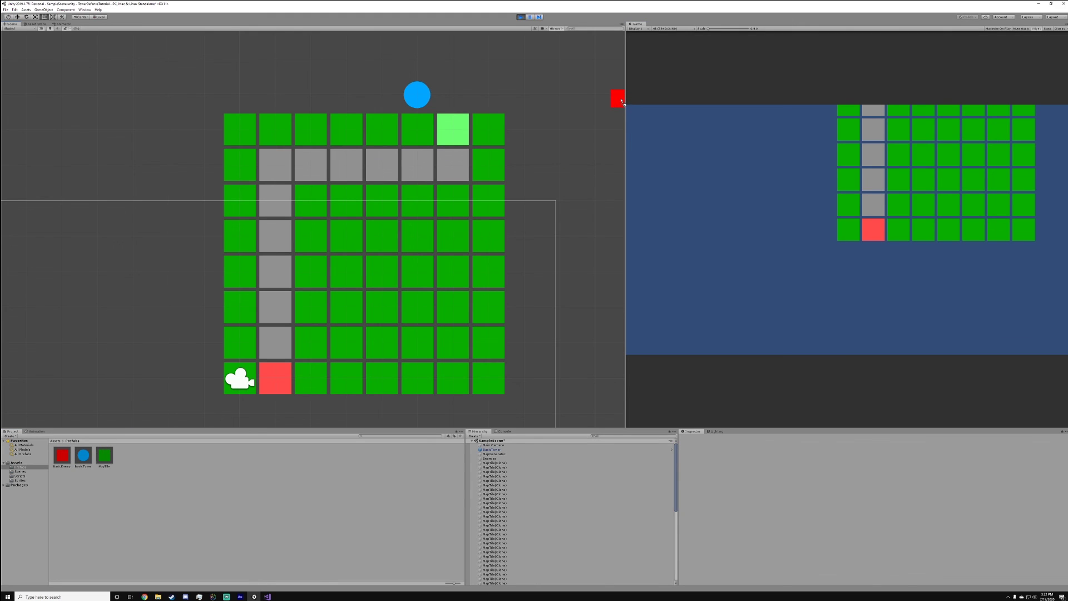
drag(61, 460, 603, 101)
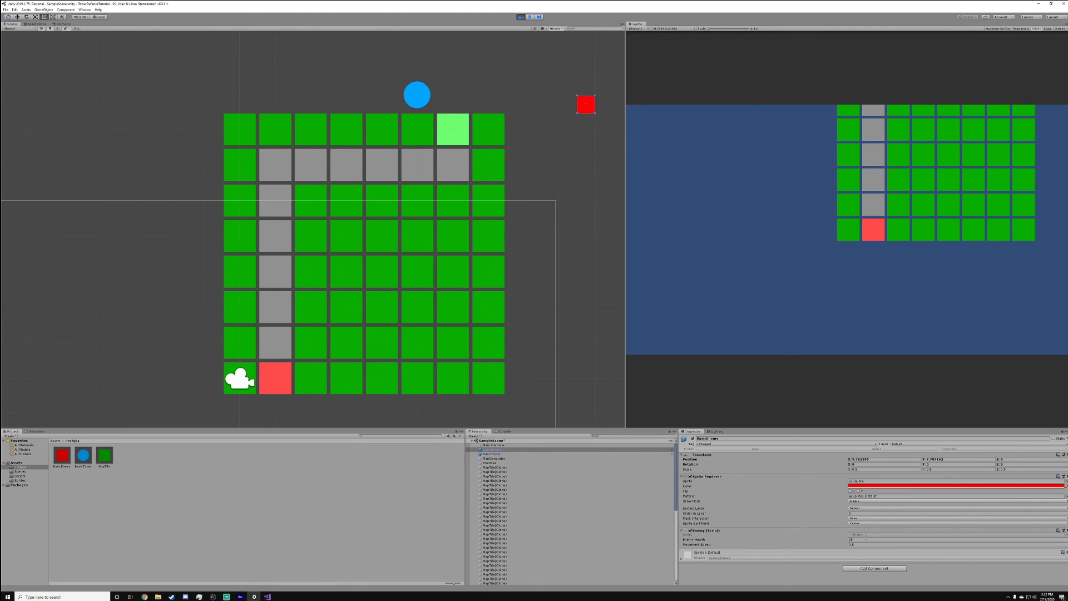
Stop play mode, then zoom out and recentre the Scene view.
click(519, 18)
scroll(561, 68, down, 2)
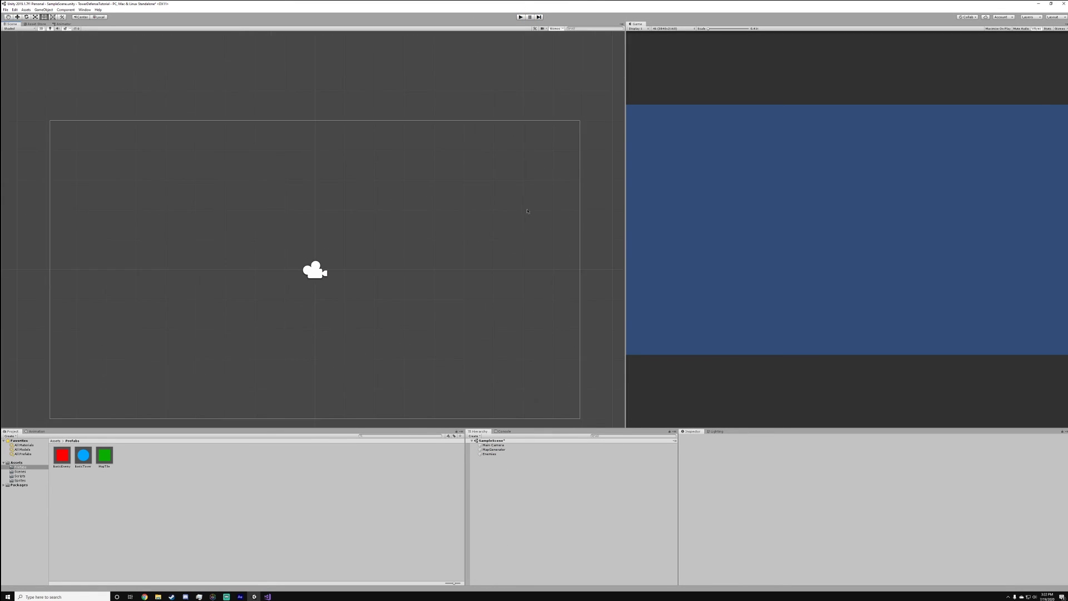
mouse_move(544, 136)
middle_down()
mouse_move(532, 189)
mouse_move(489, 198)
middle_up()
scroll(528, 206, down, 1)
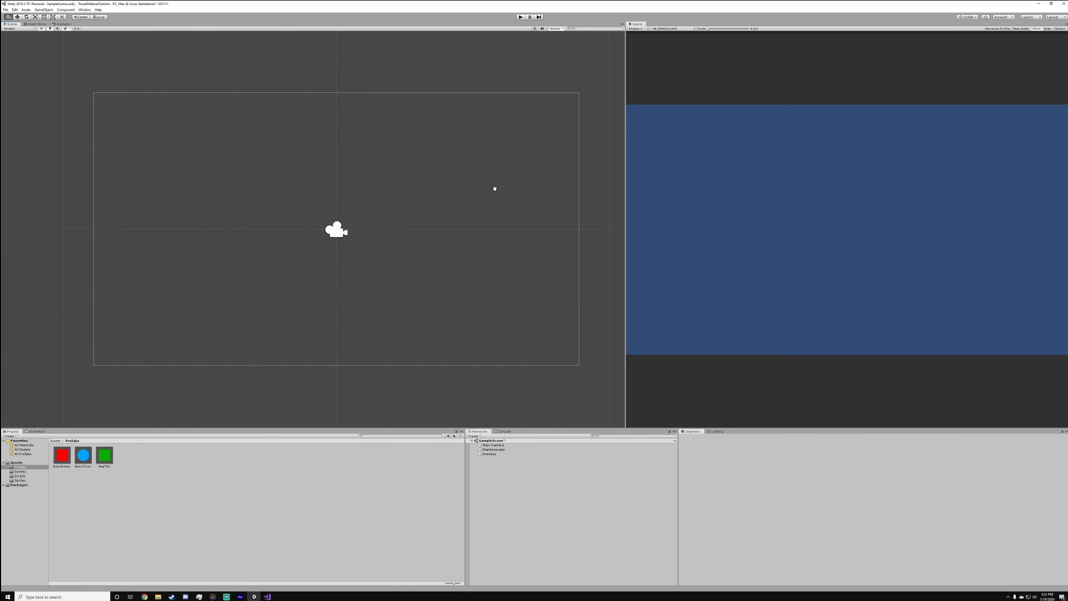